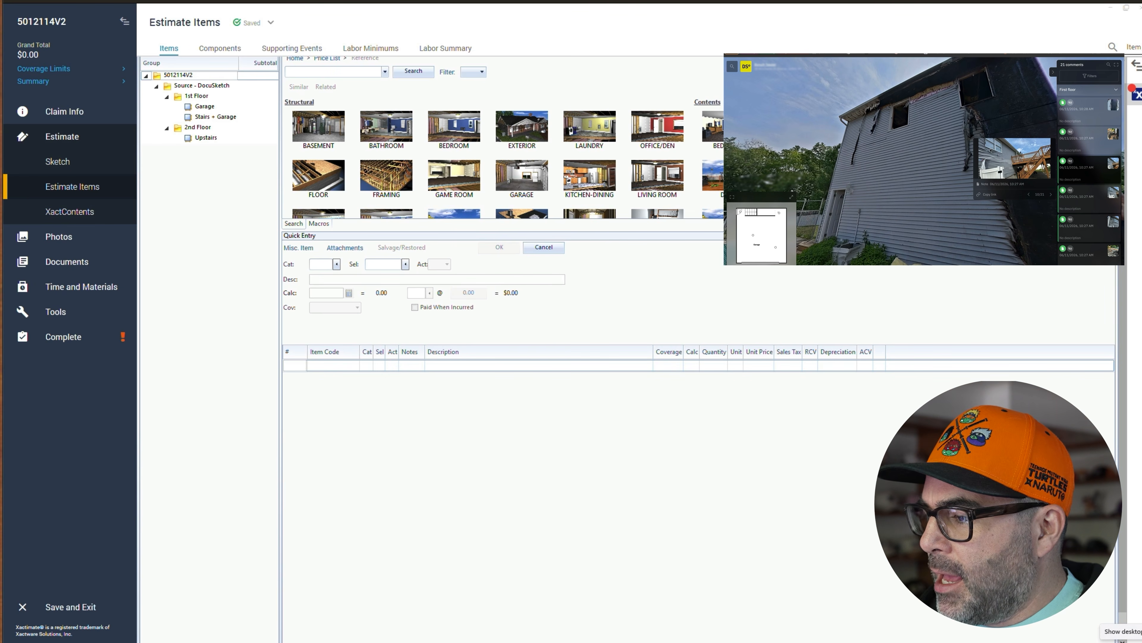
- Inspect the damaged exterior of the house in the 360° photo tour
left_click_drag(856, 146, 980, 156)
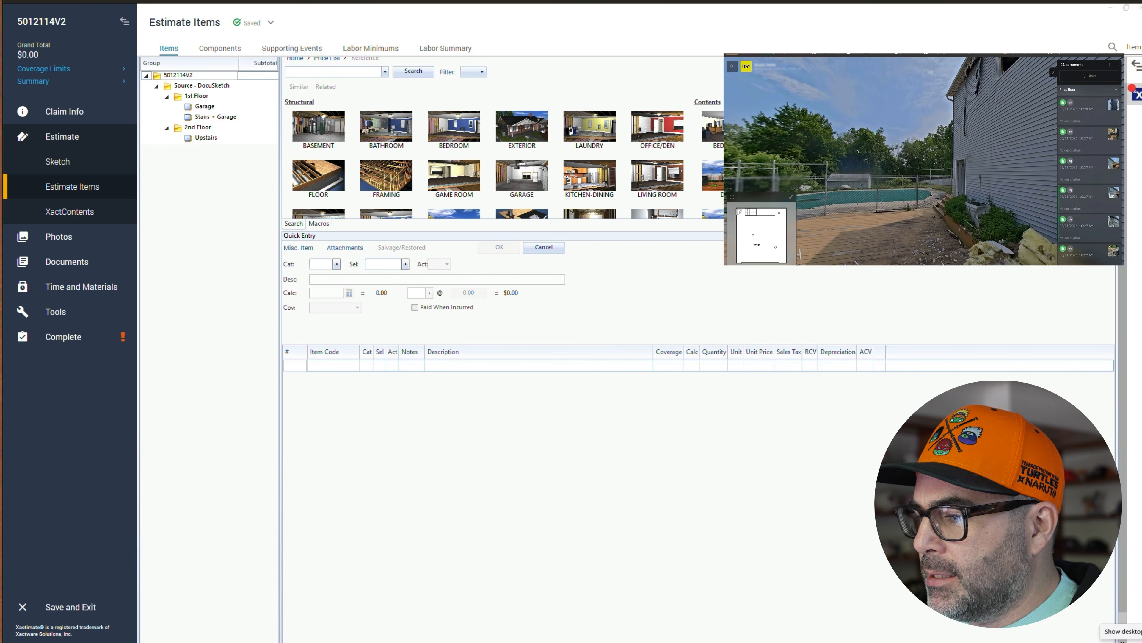
left_click_drag(805, 165, 923, 198)
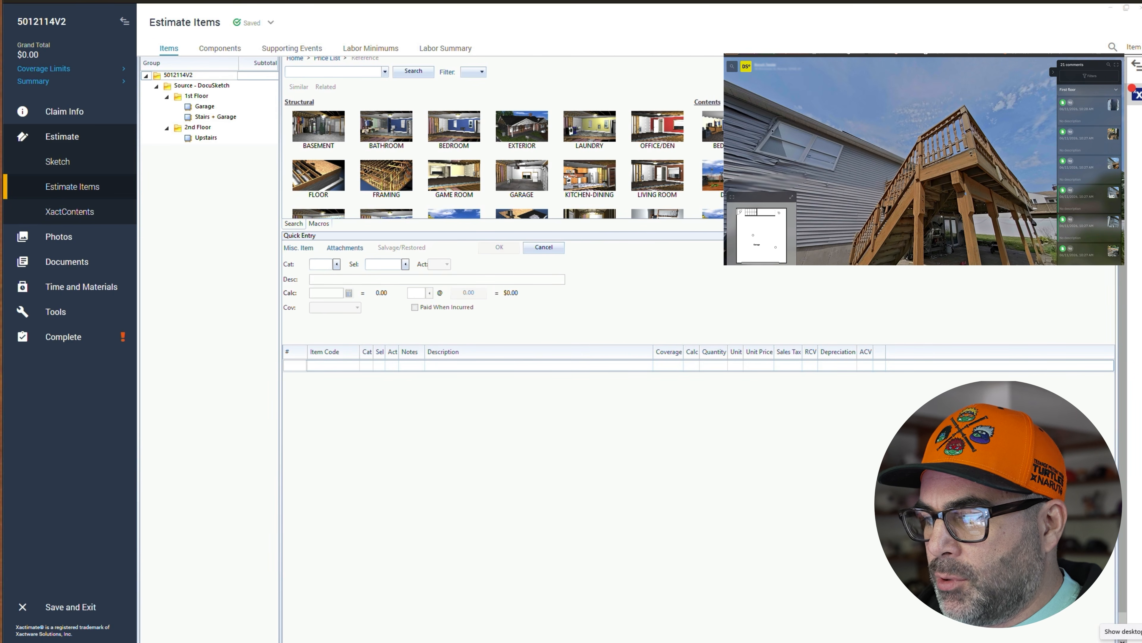
left_click_drag(1008, 180, 773, 157)
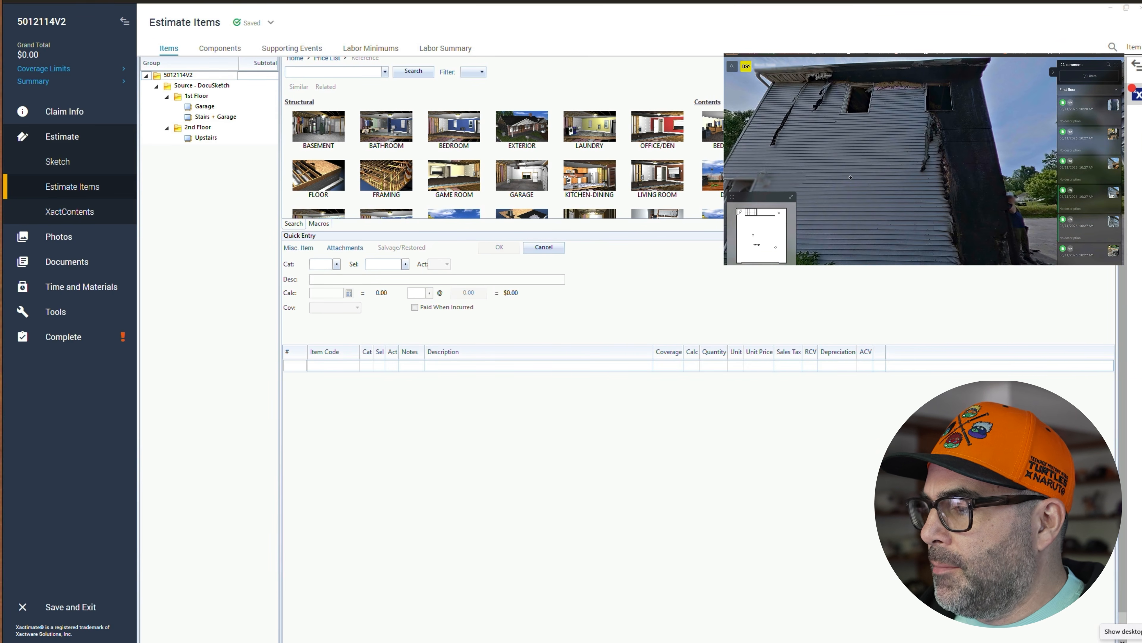
left_click_drag(914, 121, 932, 160)
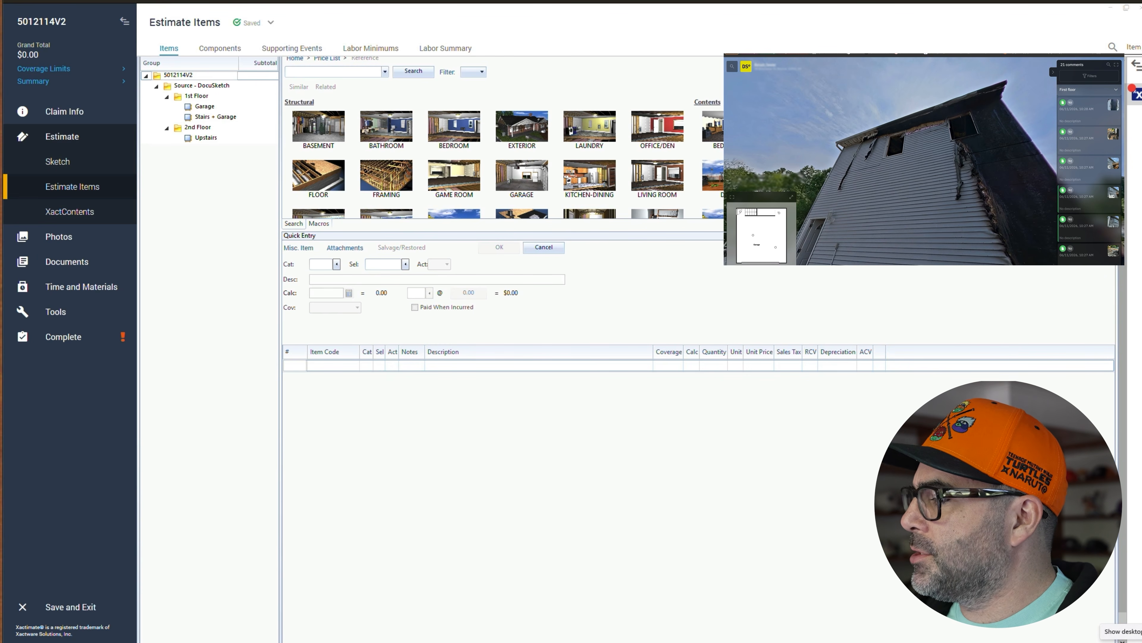
left_click(1086, 164)
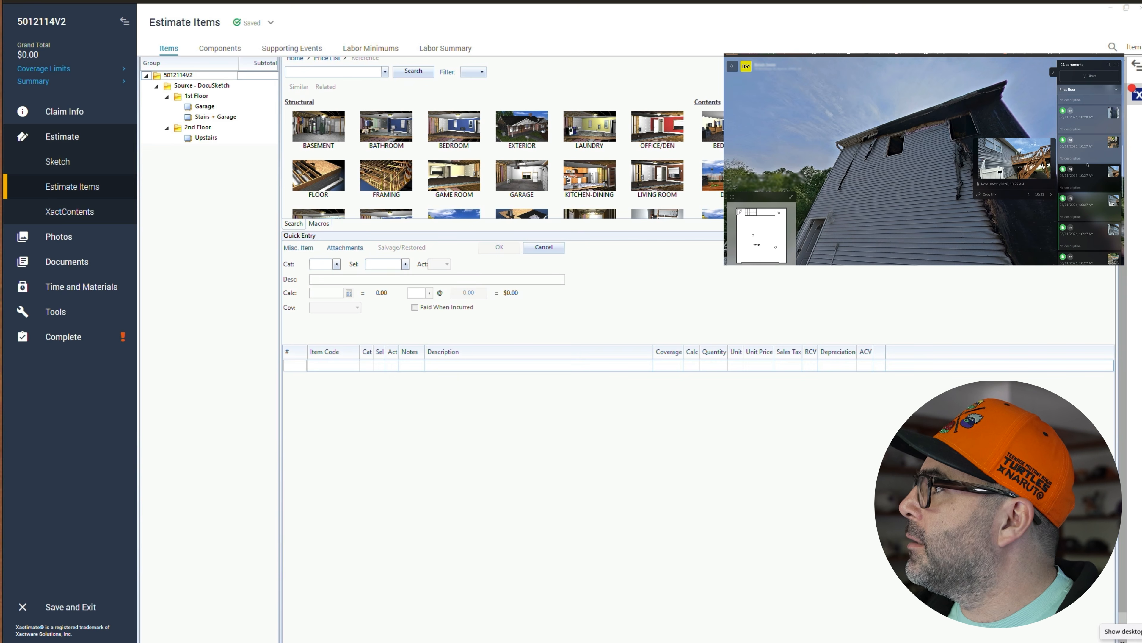
left_click_drag(904, 239, 993, 99)
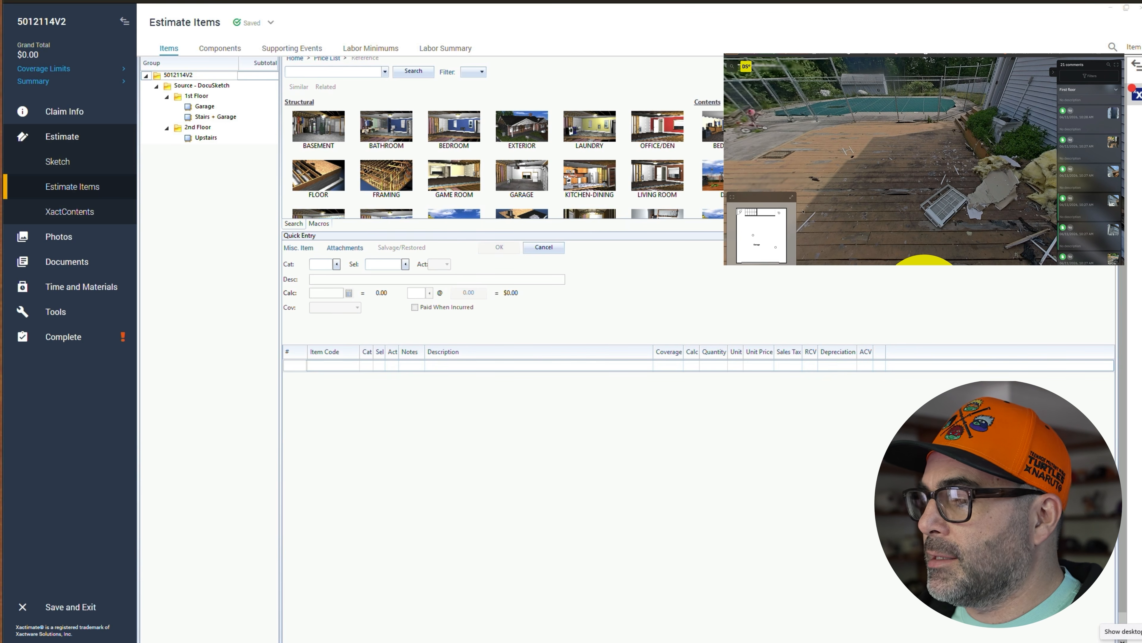
- Switch to the map tab and examine the property's location in street view and satellite view
key("ctrl+Tab")
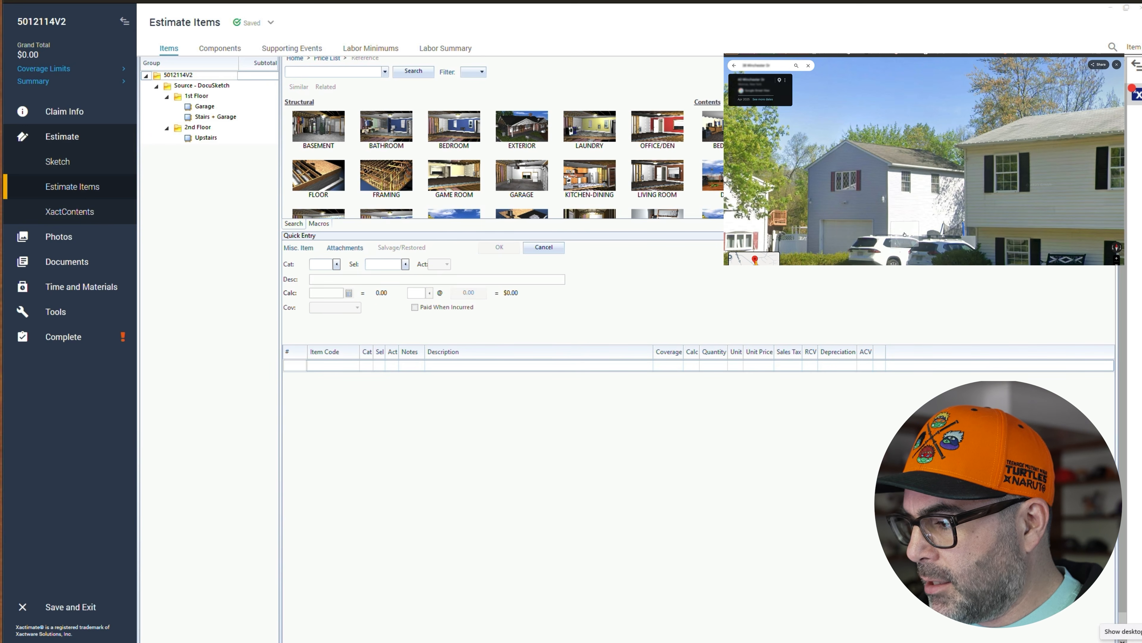
left_click_drag(848, 224, 878, 191)
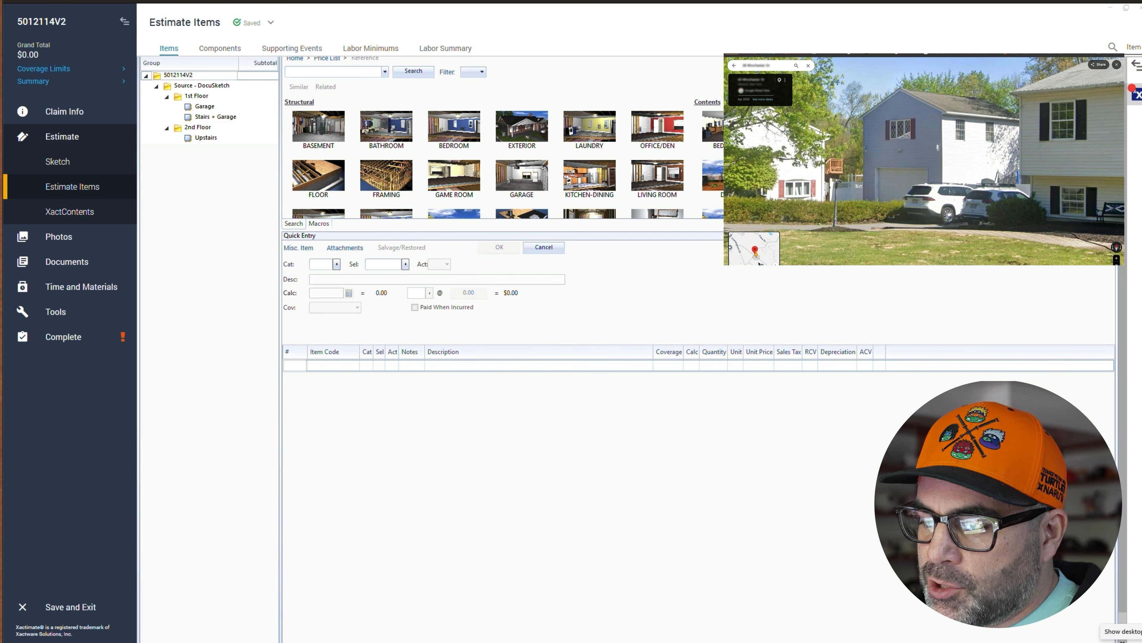
left_click(758, 260)
left_click_drag(821, 180, 873, 158)
left_click(874, 205)
left_click(734, 66)
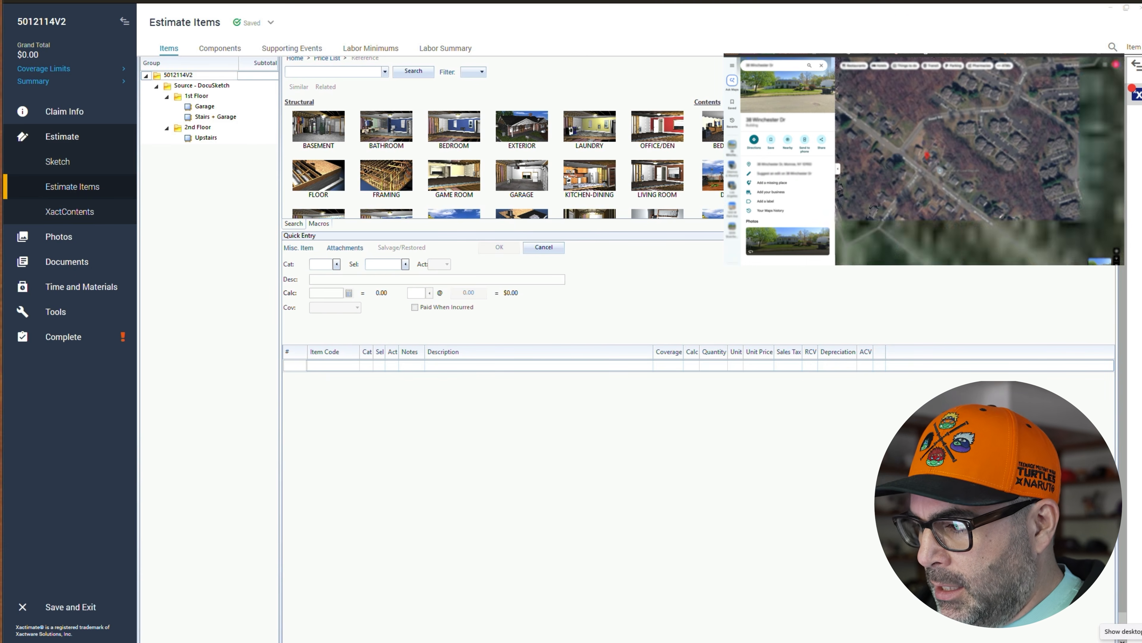
scroll(940, 163, "up", 5)
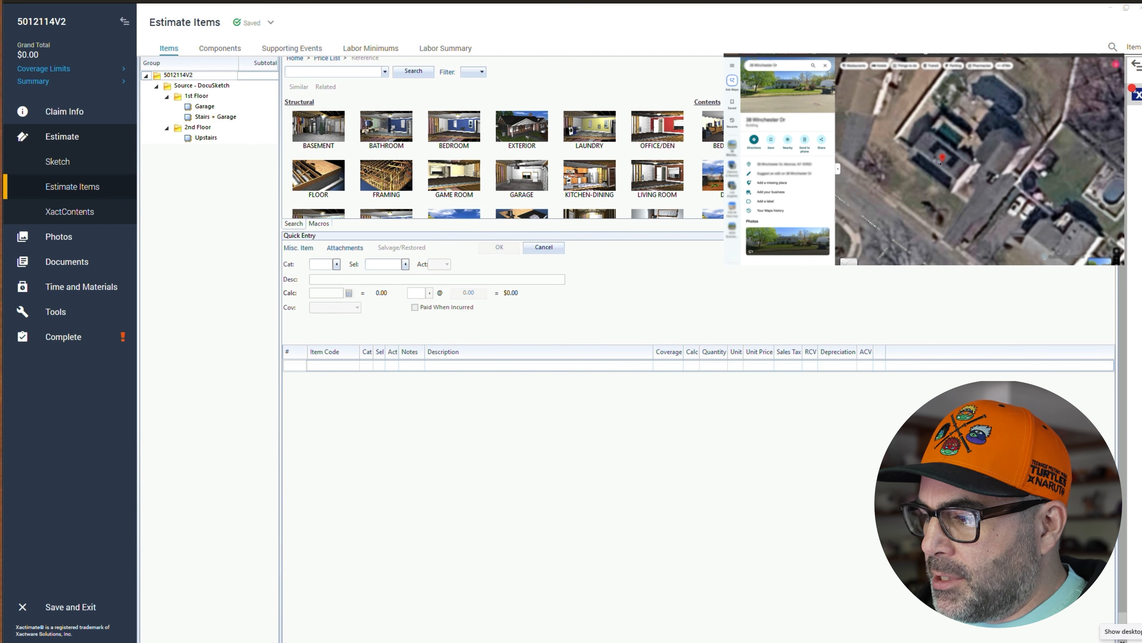
left_click_drag(940, 164, 952, 163)
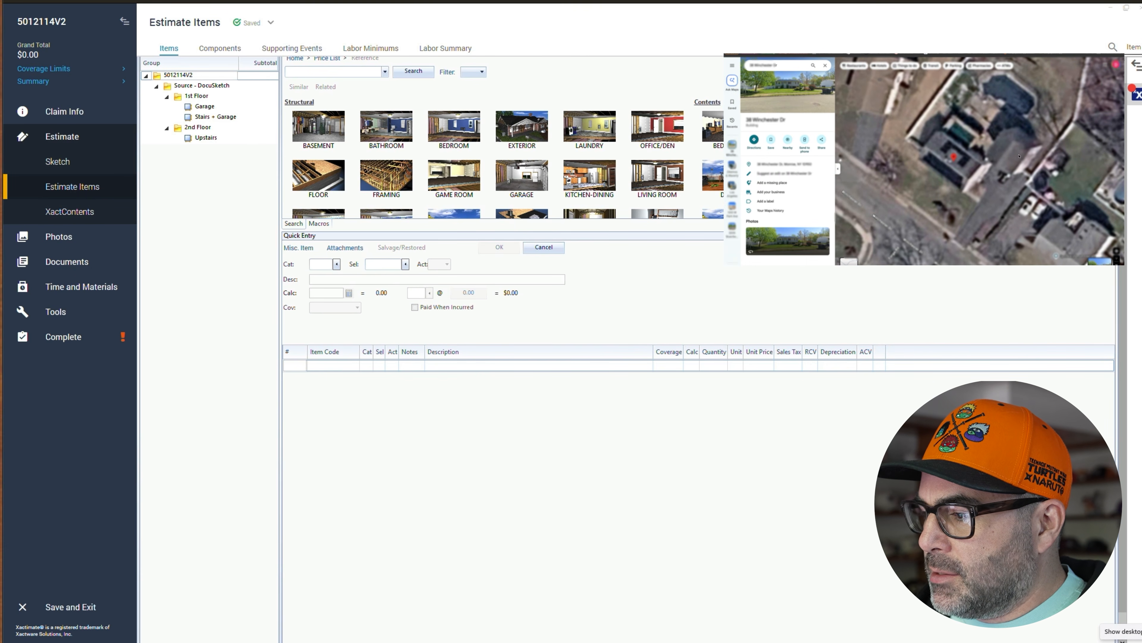
- Move along the street view in front of the property to examine the house from the road
left_click(1013, 163)
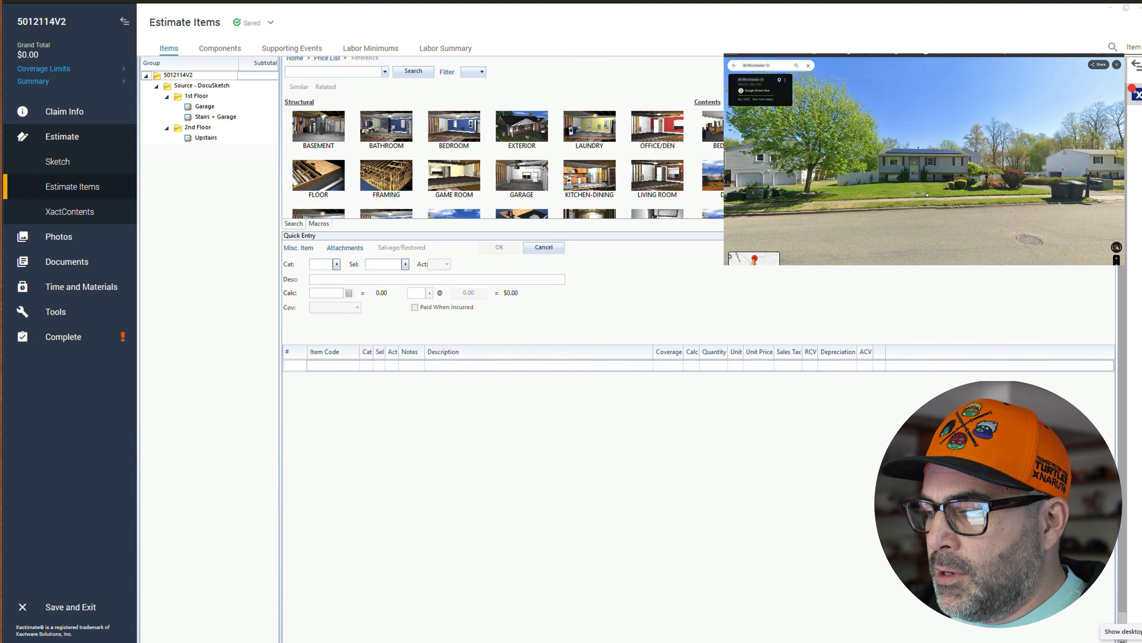
left_click(1036, 206)
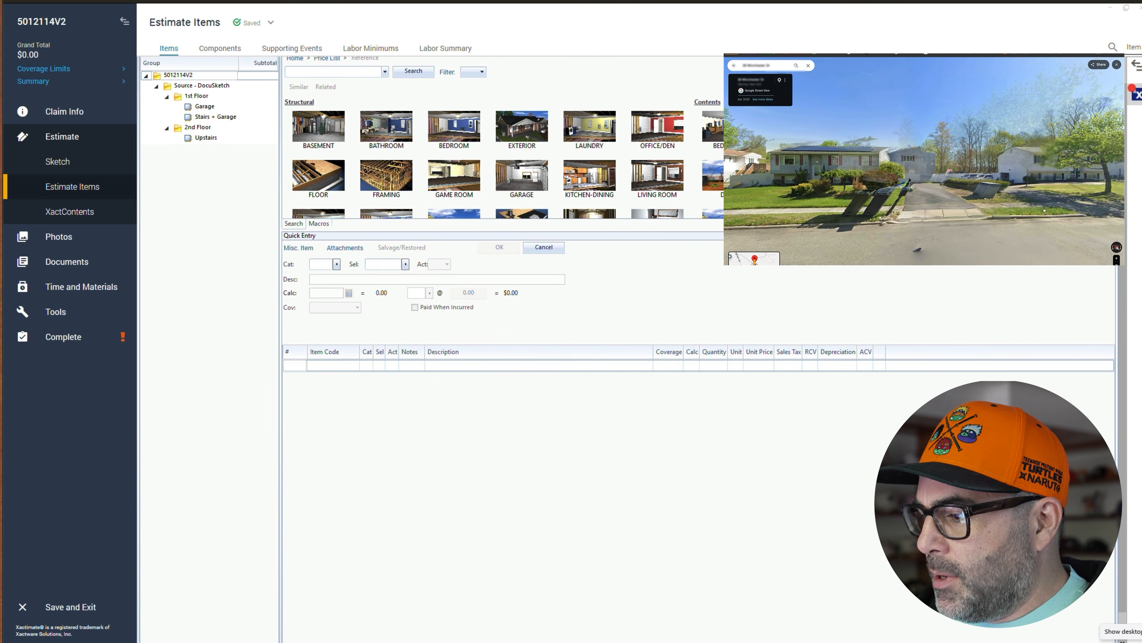
left_click(958, 213)
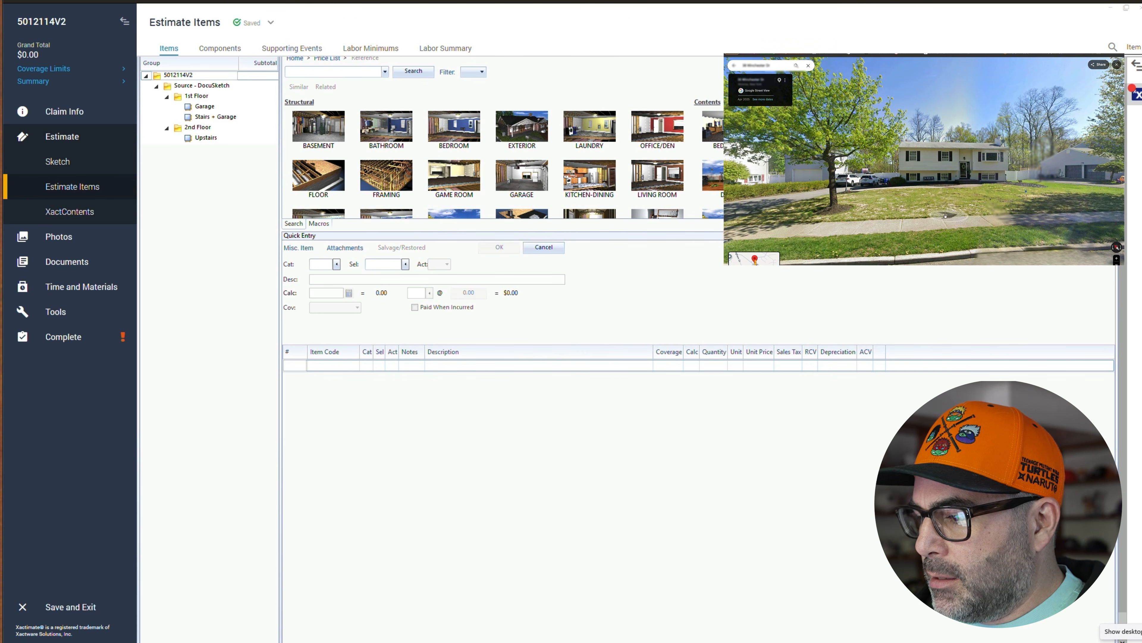
left_click(971, 221)
left_click_drag(778, 203, 852, 210)
scroll(847, 192, "up", 4)
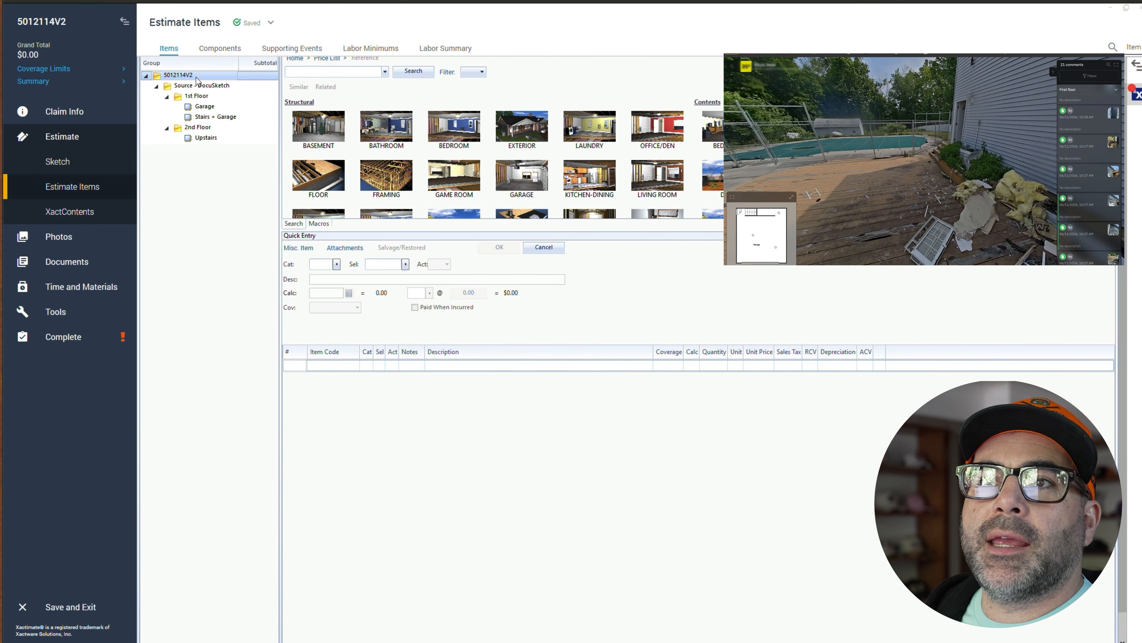
- Add a new estimate group named "Exterior Elevations - Detached Garage" under the claim's root group
left_click(178, 79)
scroll(179, 83, "up", 1)
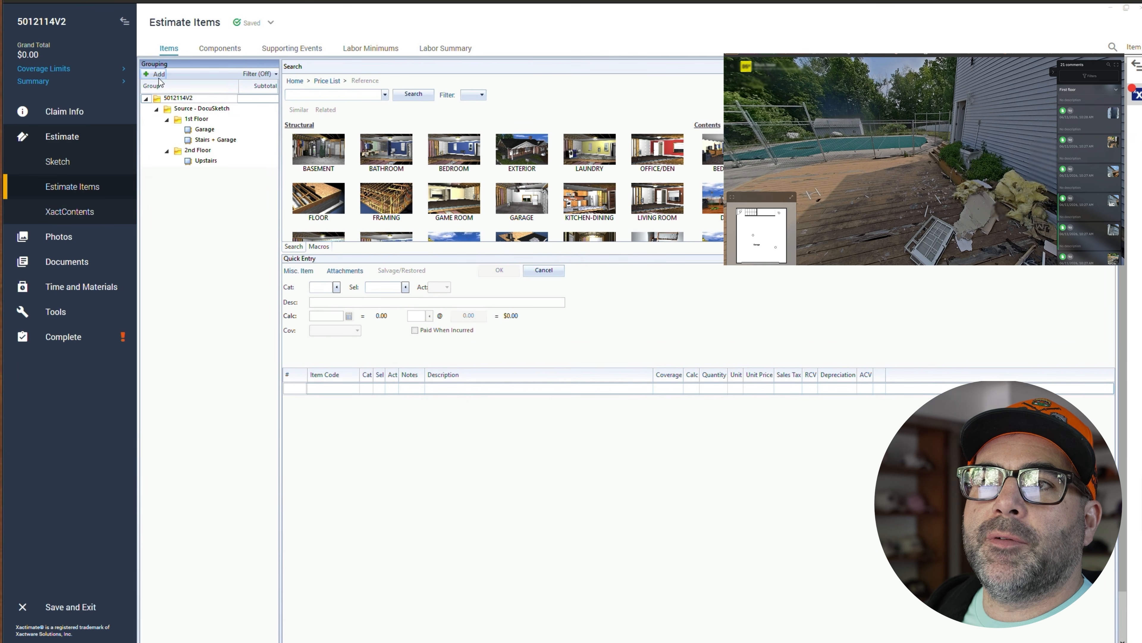
left_click(159, 75)
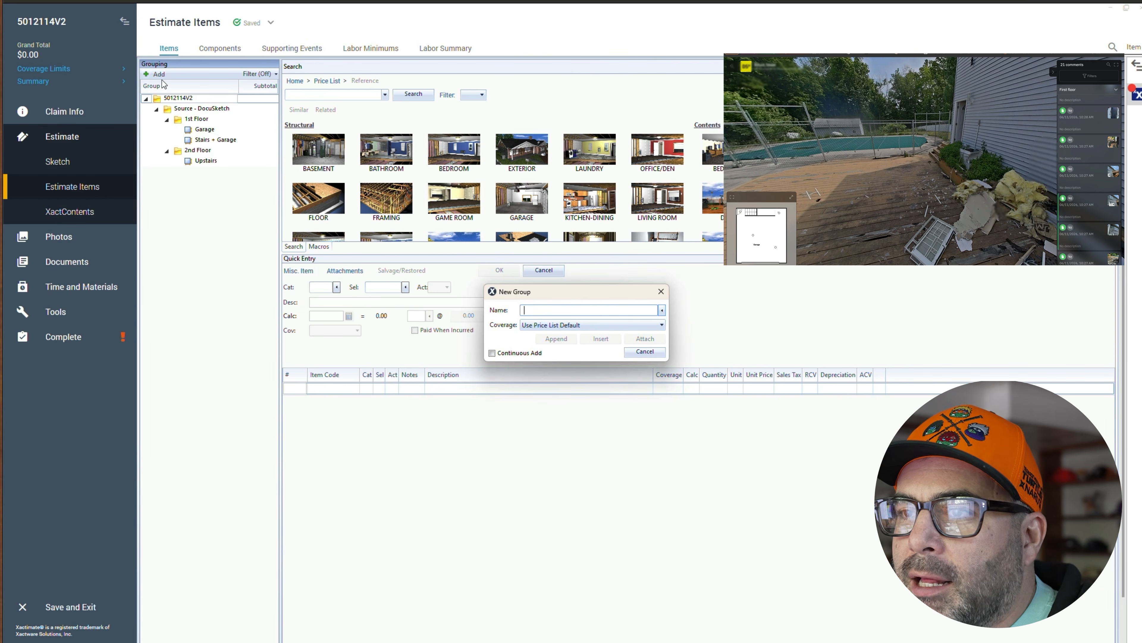
left_click(203, 257)
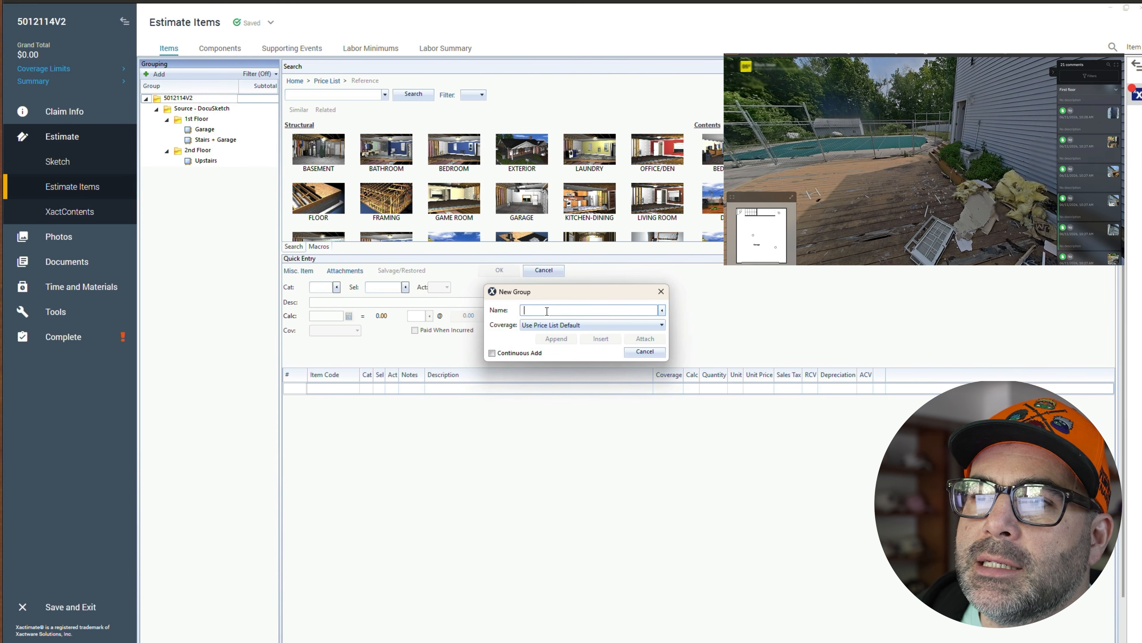
type("Exterior")
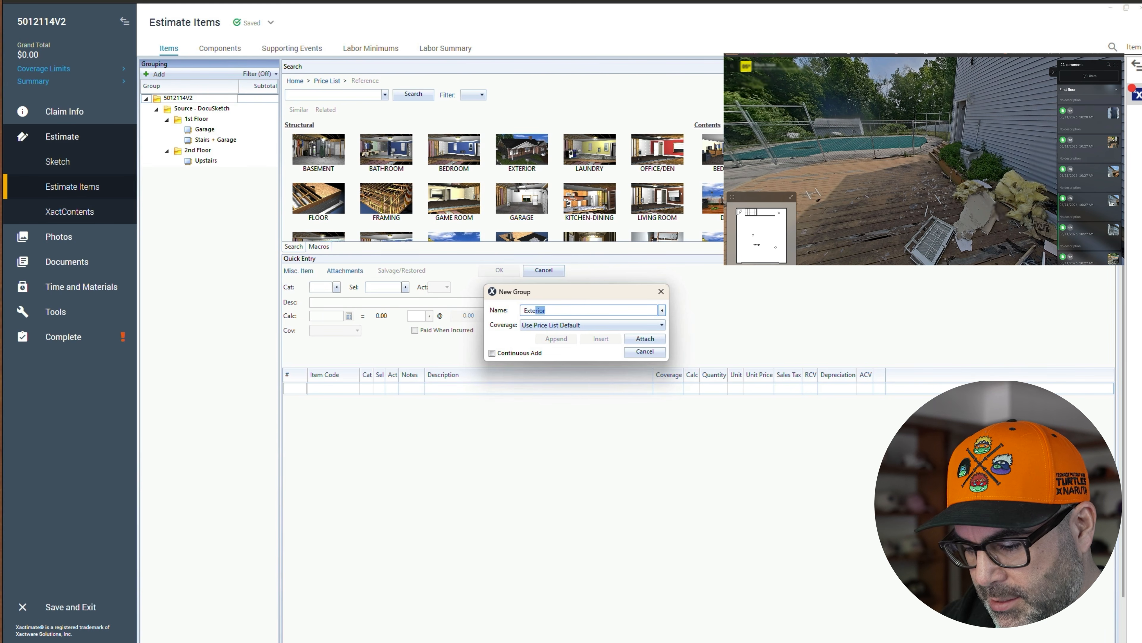
type(" elvations")
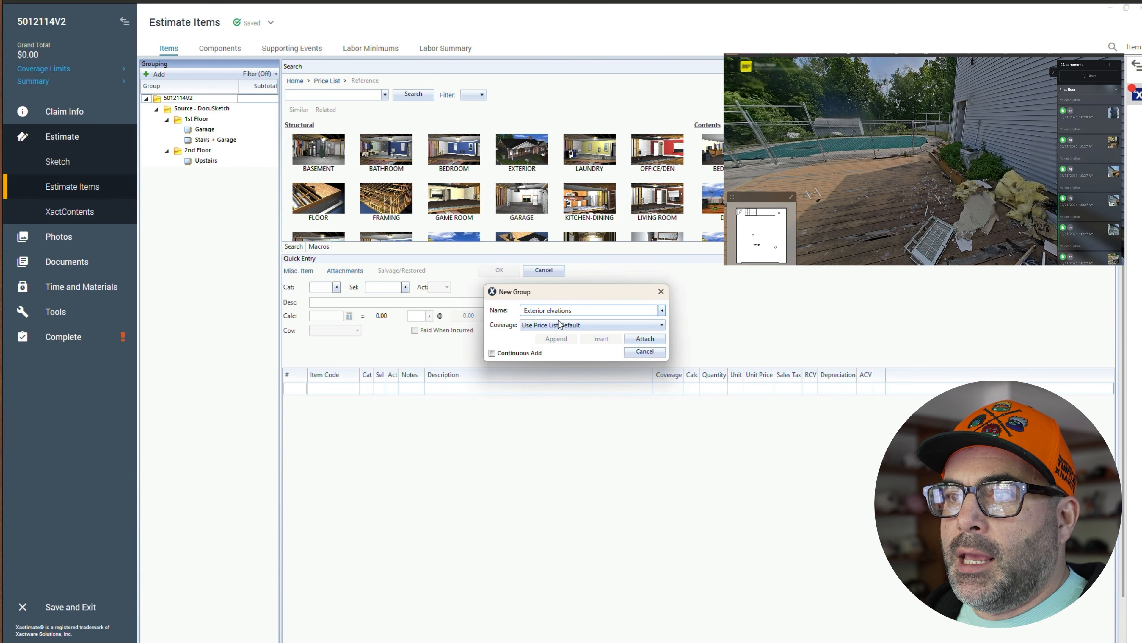
left_click(547, 310)
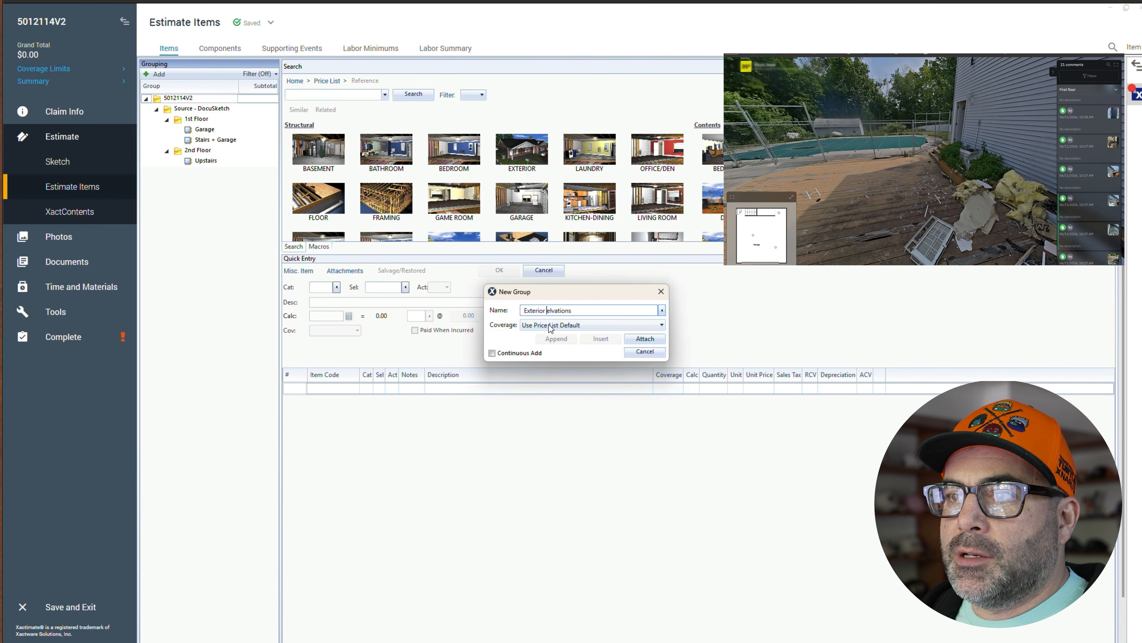
key("Delete")
type("E")
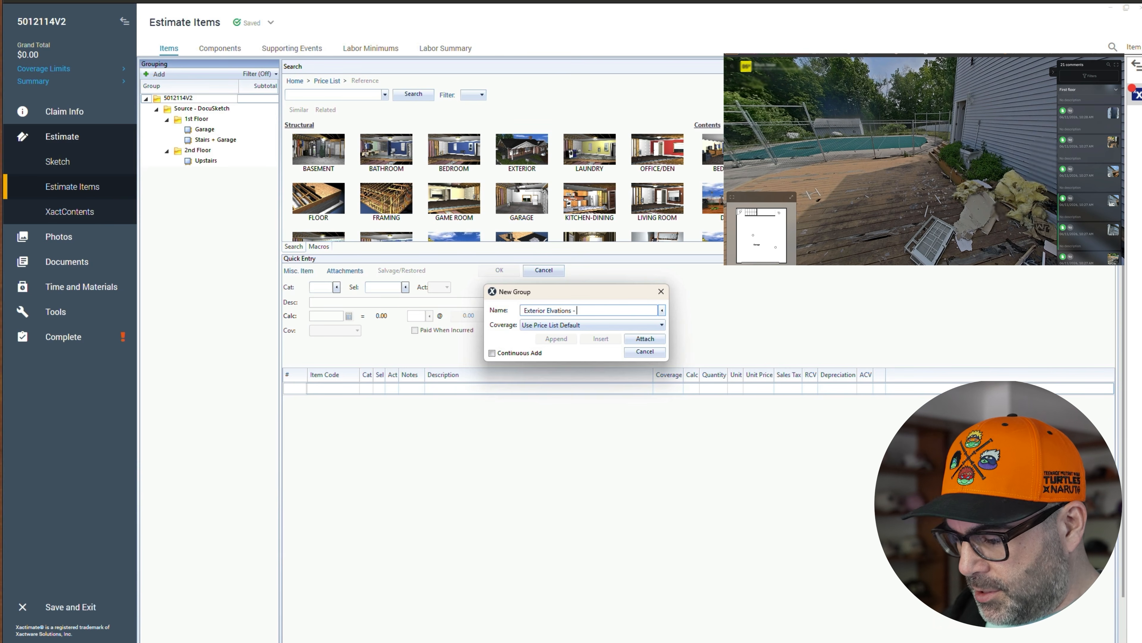
type("Dt")
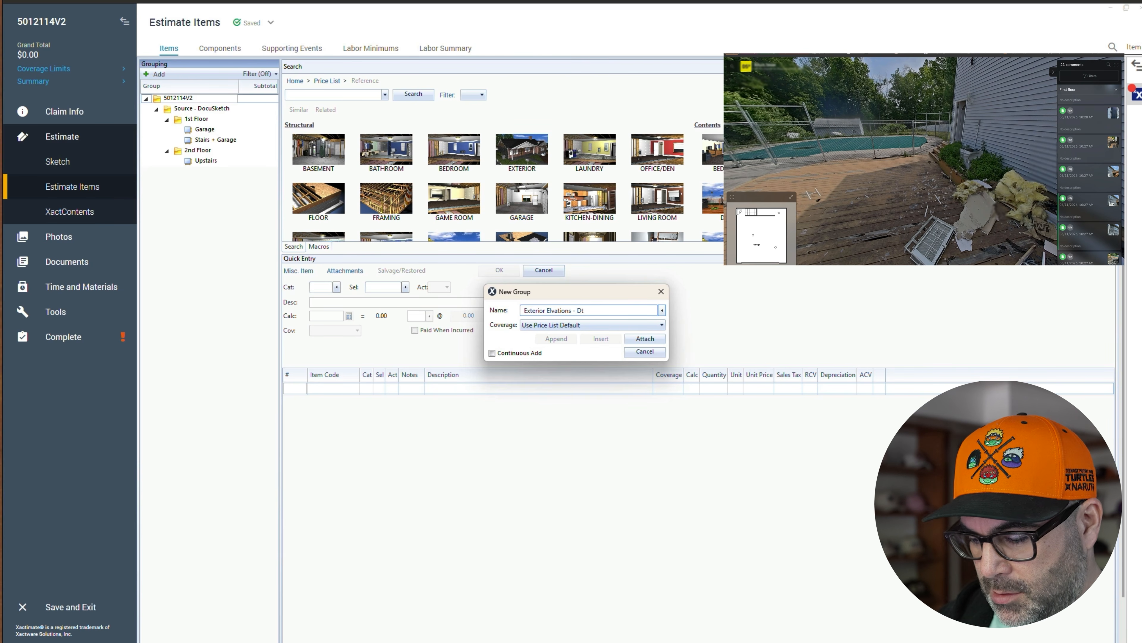
key("BackSpace")
type("etache")
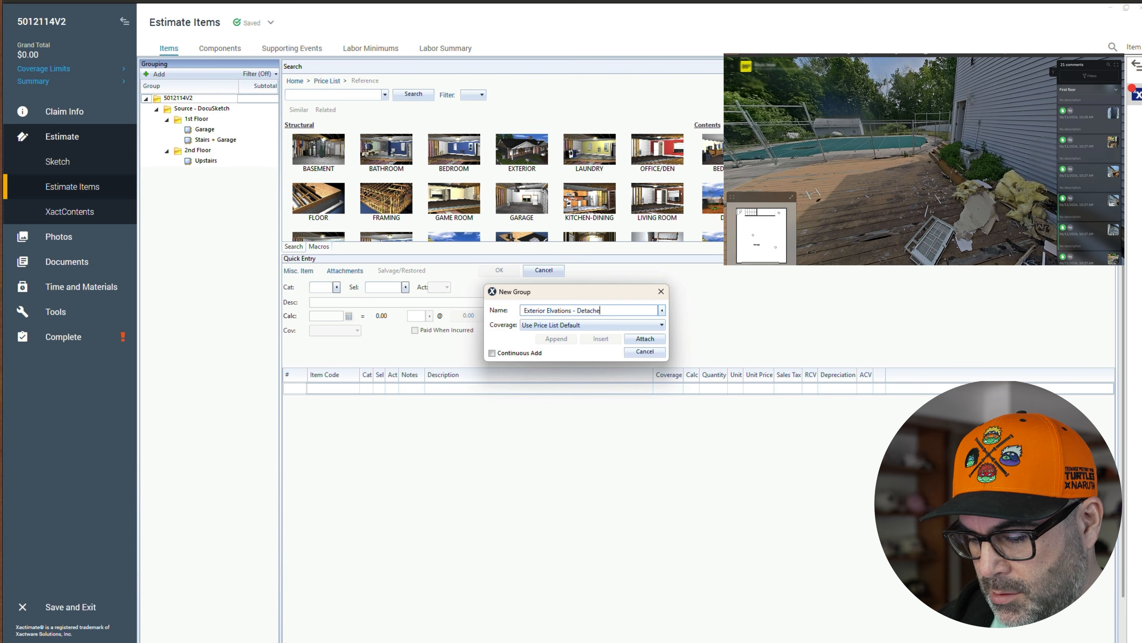
type("d Garage")
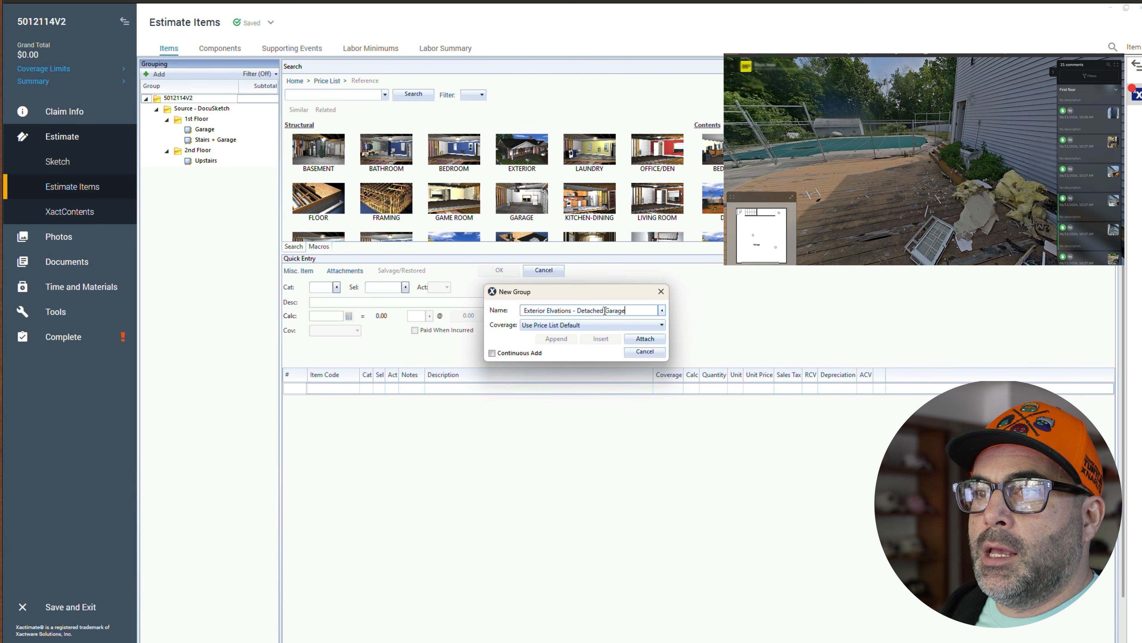
left_click(643, 340)
- Add another group under the root named "Exterior Elevations - Main Home" and select it
left_click(178, 98)
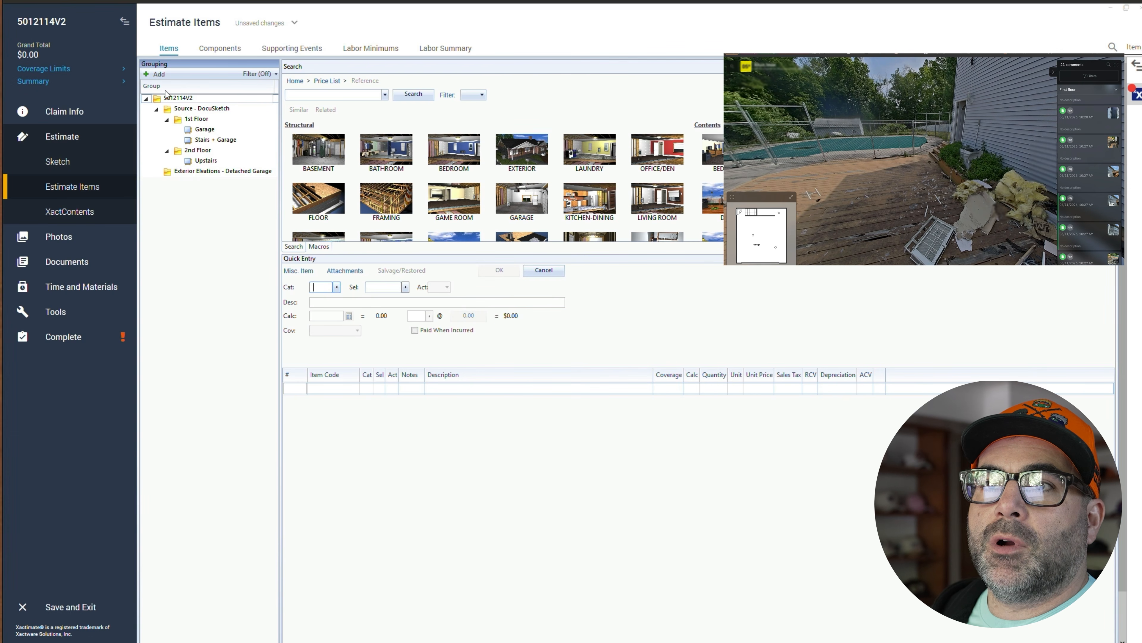
left_click(158, 75)
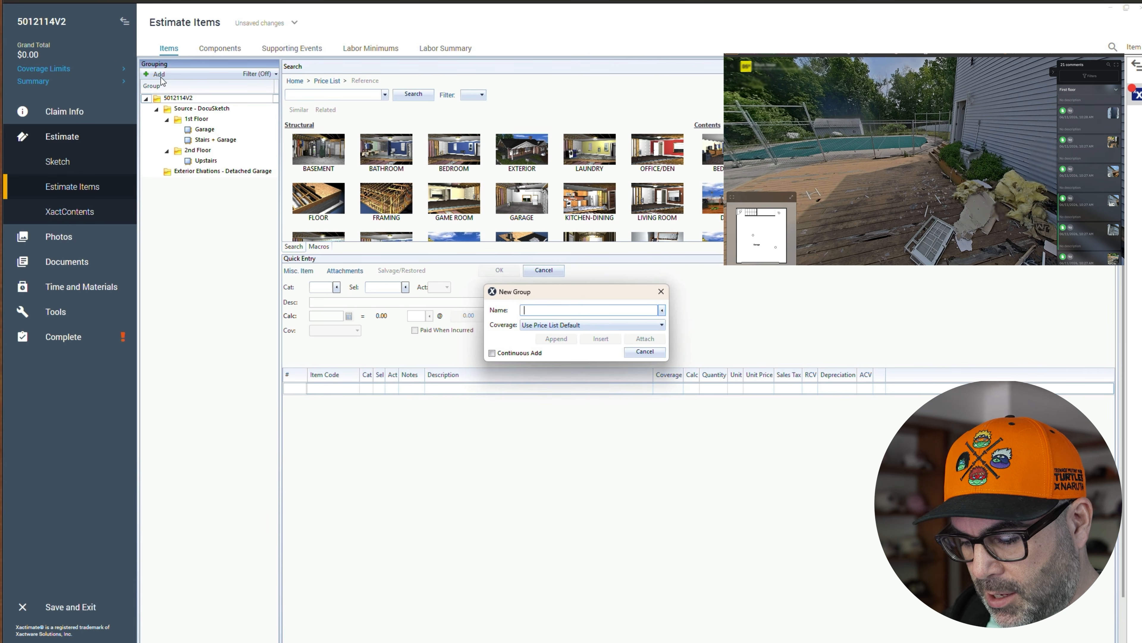
type("Exterior e")
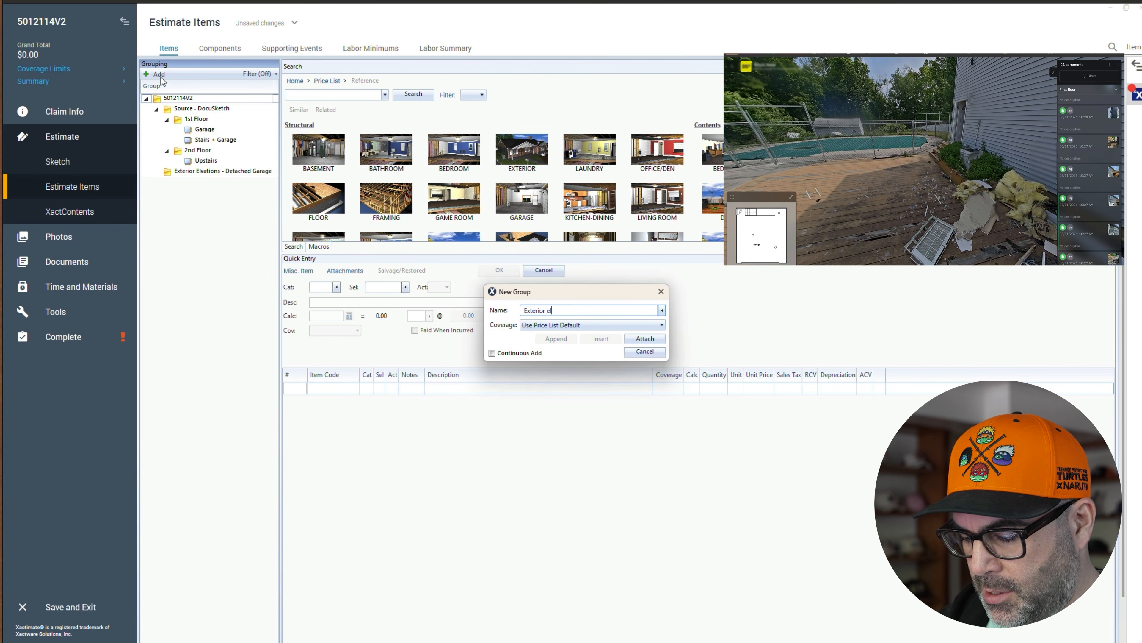
type("levations")
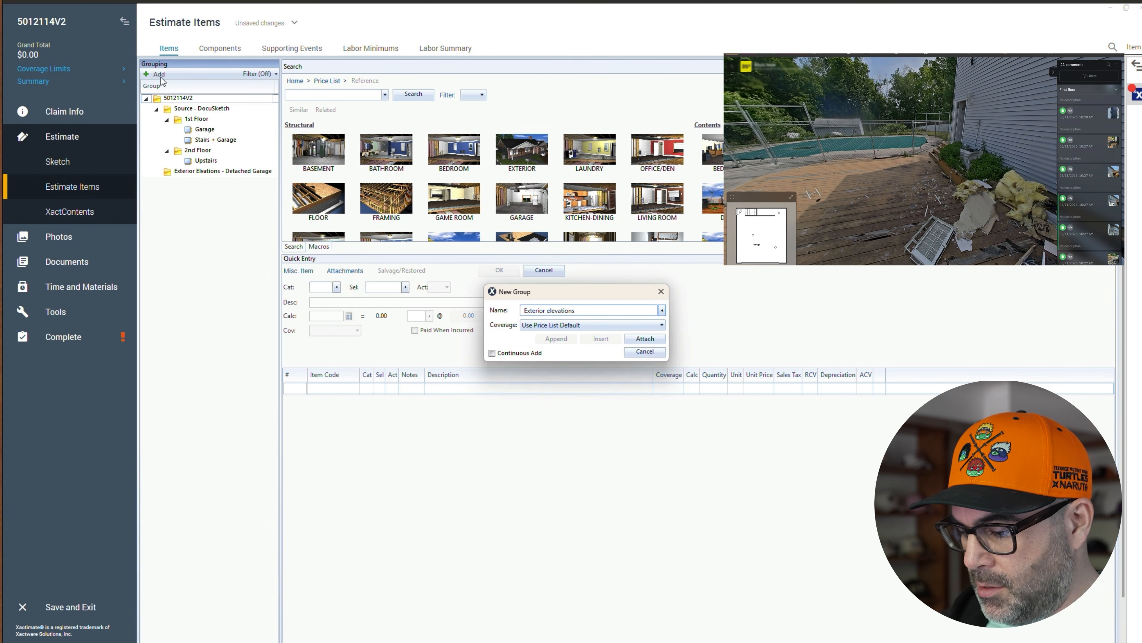
type(" - Main ")
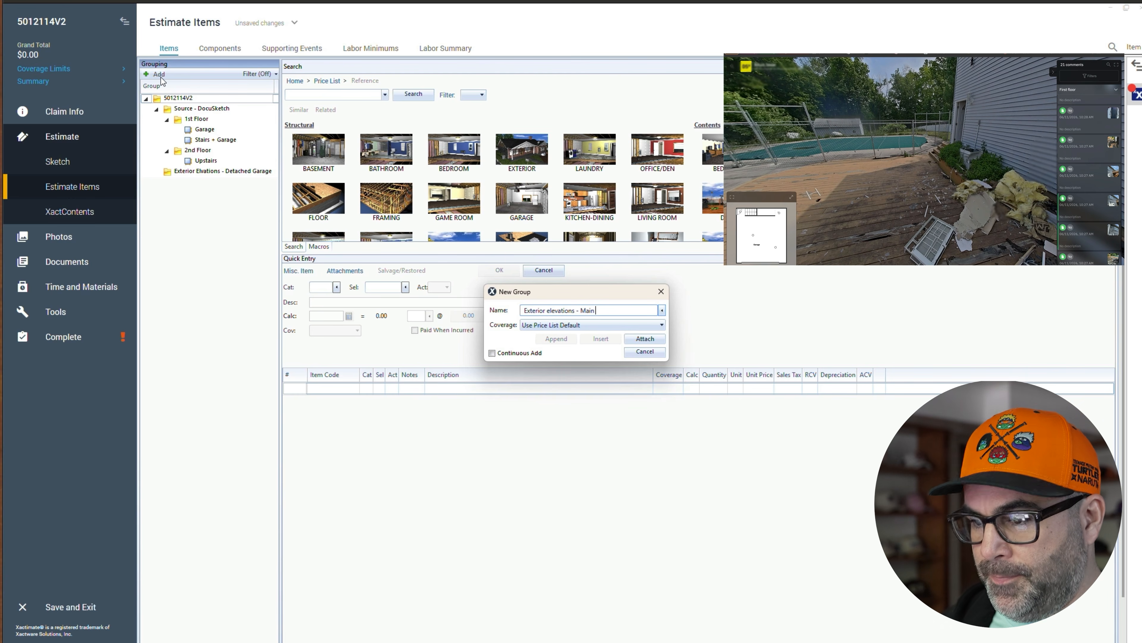
type("Home")
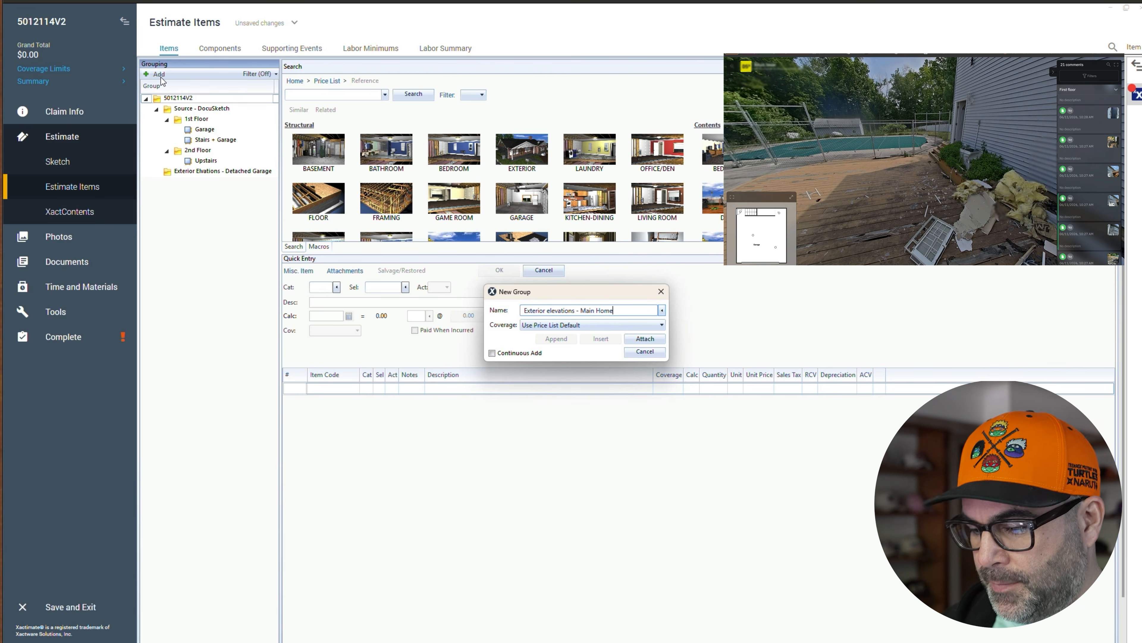
double_click(548, 310)
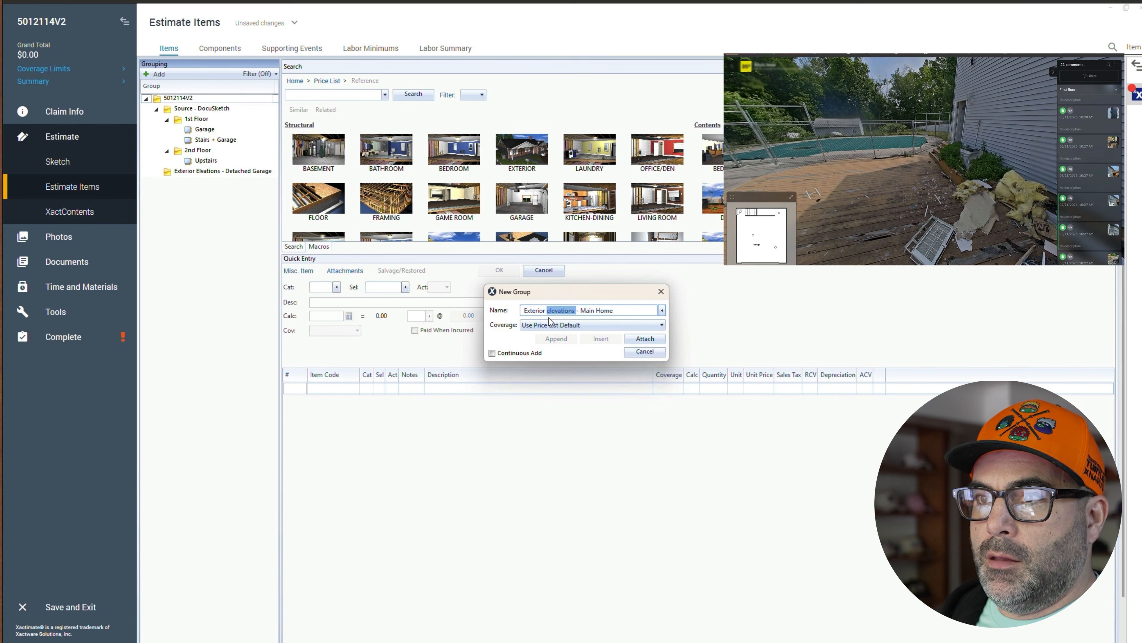
left_click(556, 312)
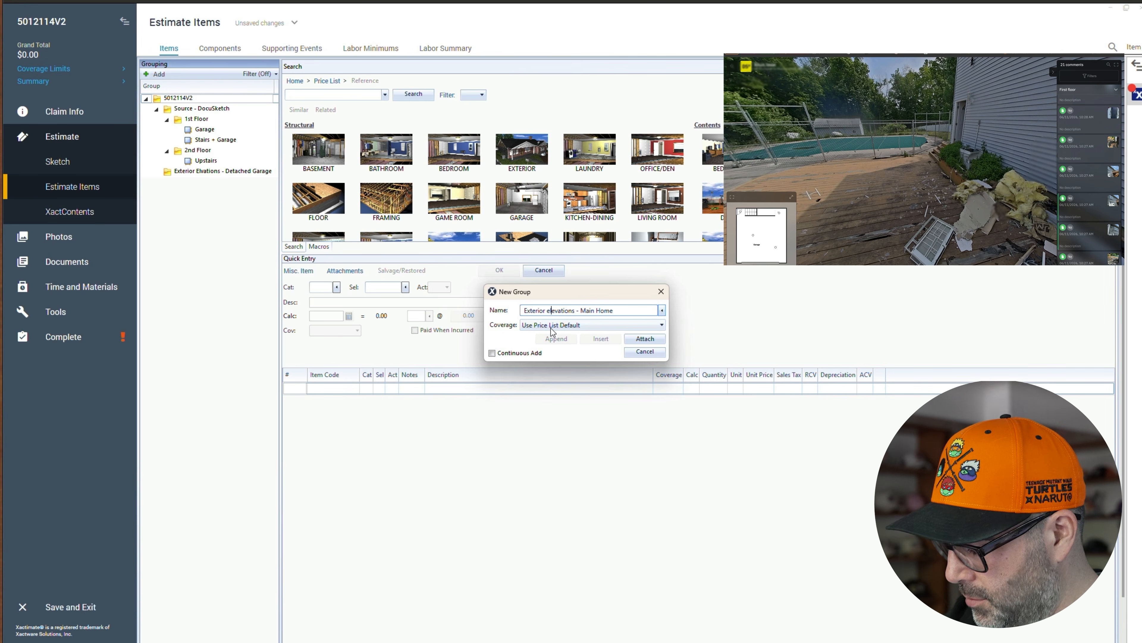
key("BackSpace")
type("E")
left_click(648, 339)
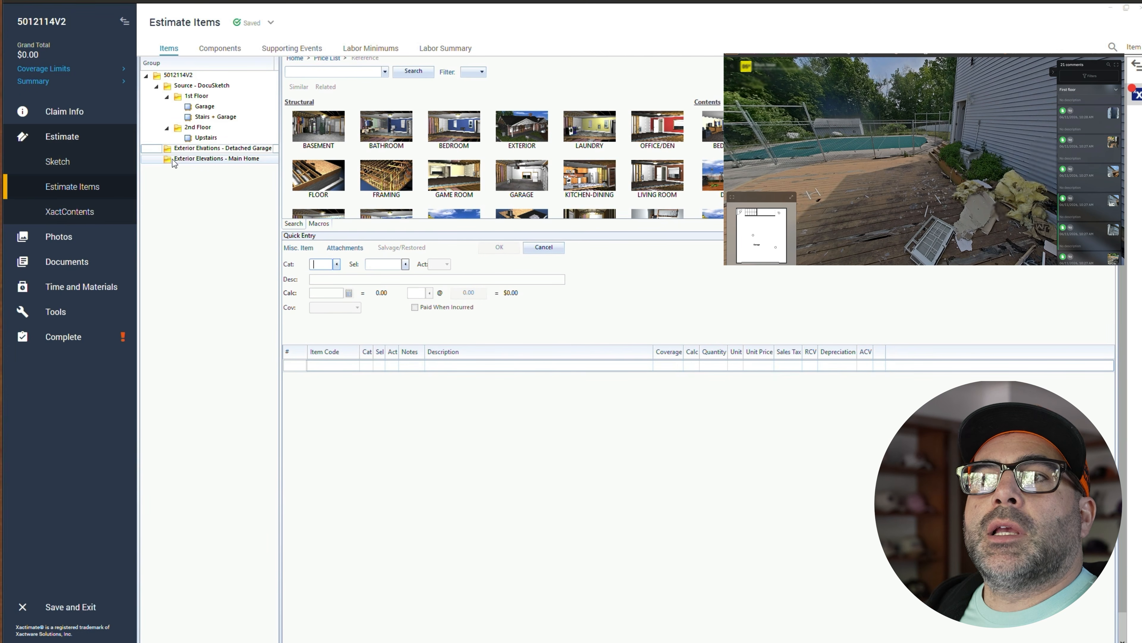
left_click(175, 162)
left_click(158, 79)
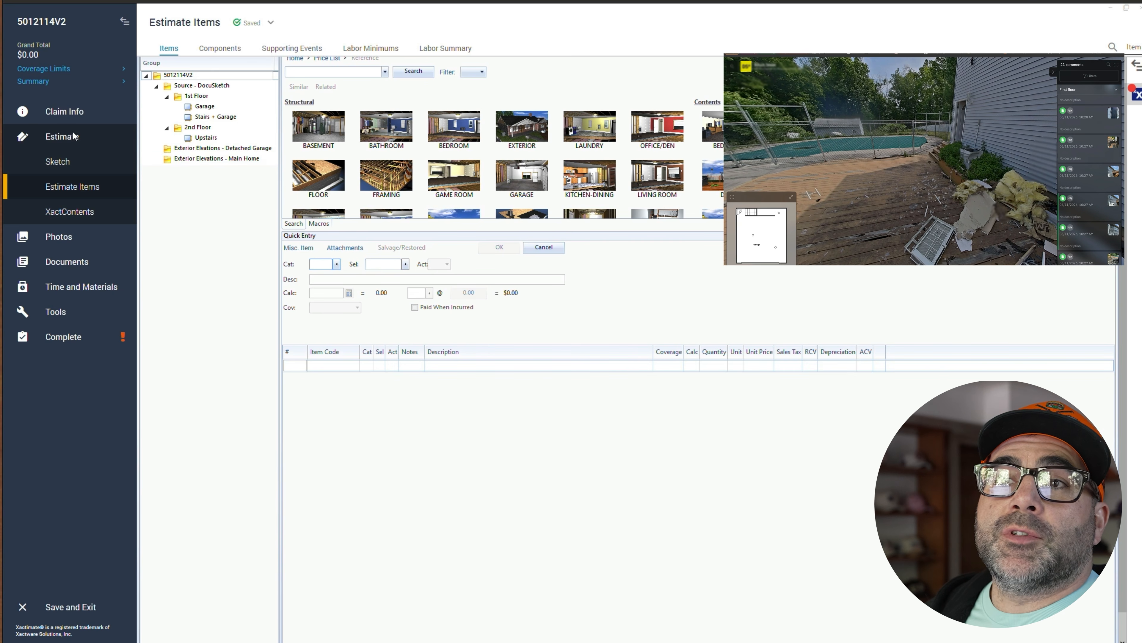
- Open the sketch and add a new level named "Detached Garage Roof"
left_click(62, 163)
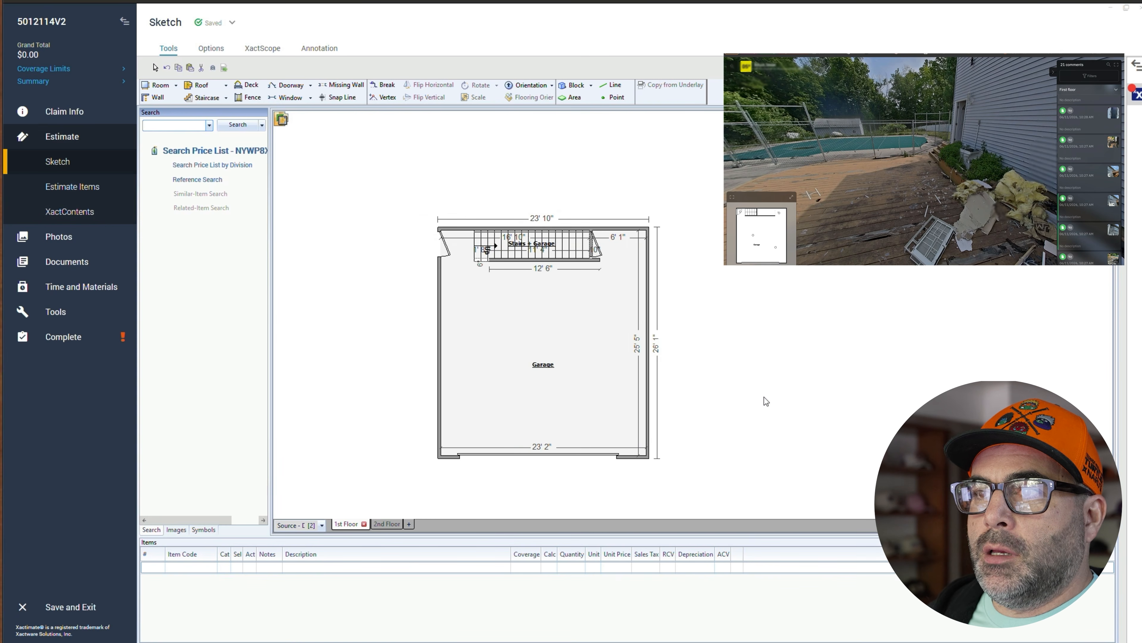
left_click_drag(942, 136, 852, 217)
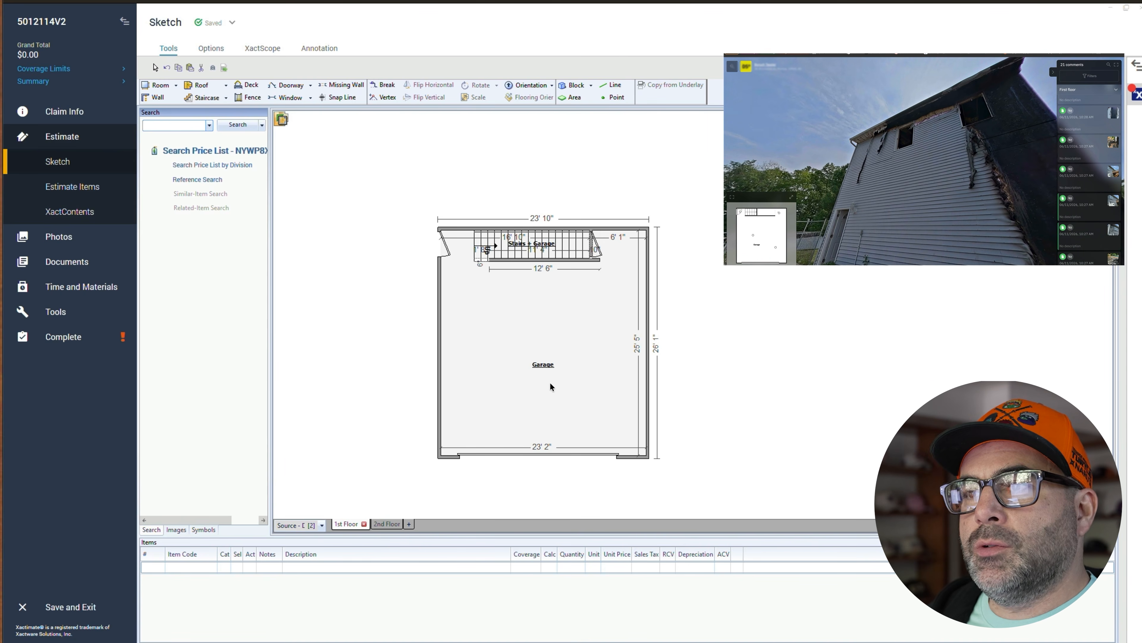
left_click(410, 525)
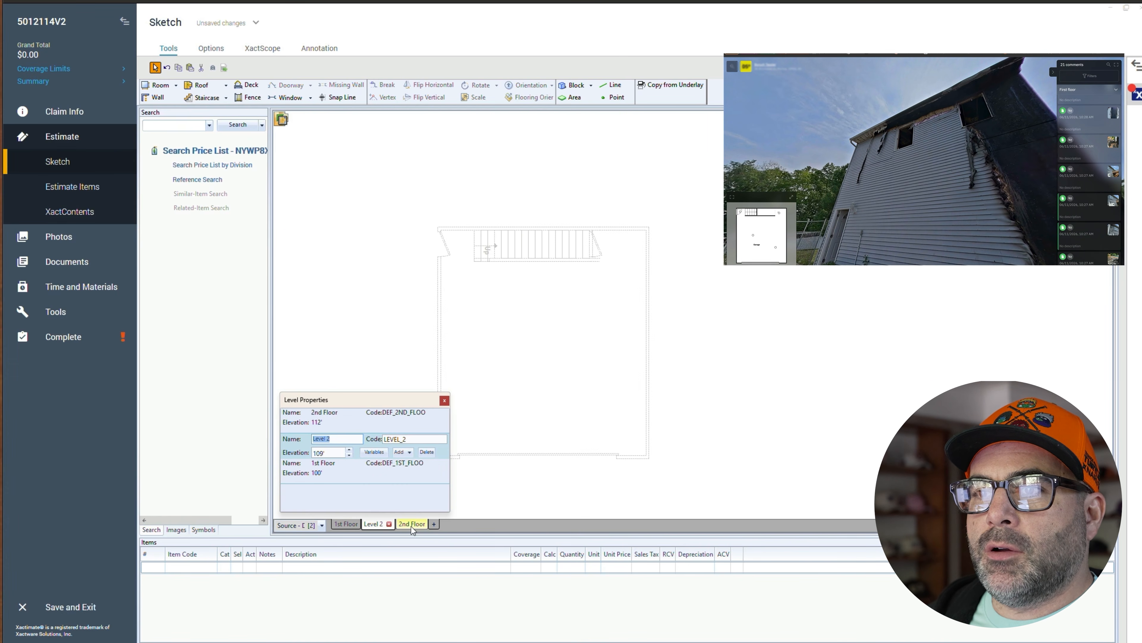
type("Main Roo")
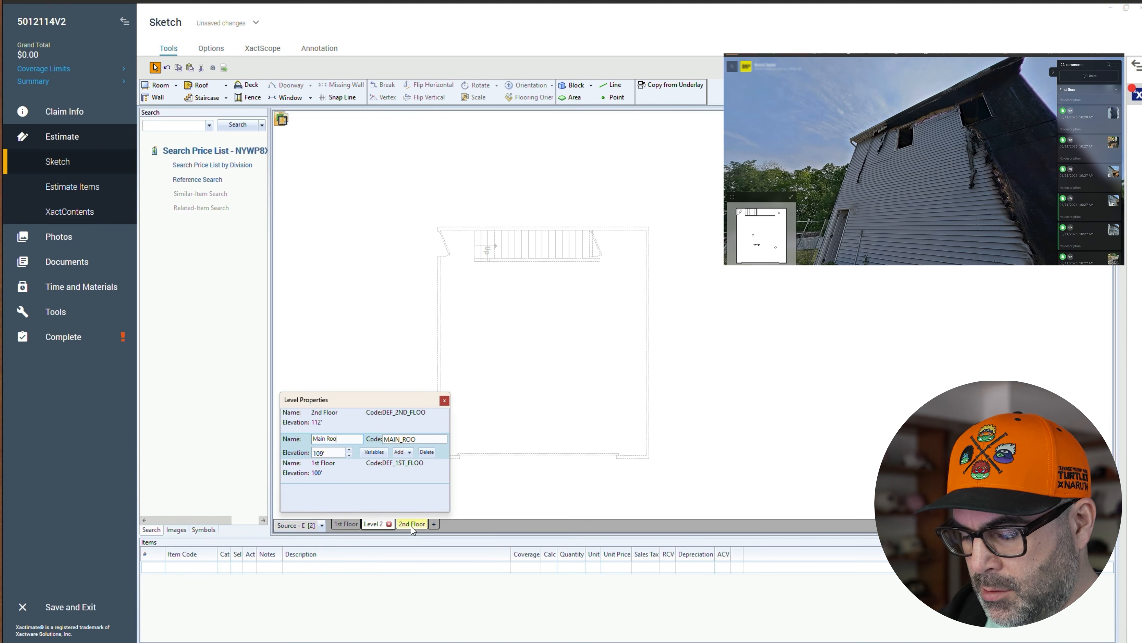
key("BackSpace")
key("BackSpace")
key("BackSpace")
key("BackSpace")
key("BackSpace")
key("BackSpace")
key("BackSpace")
key("BackSpace")
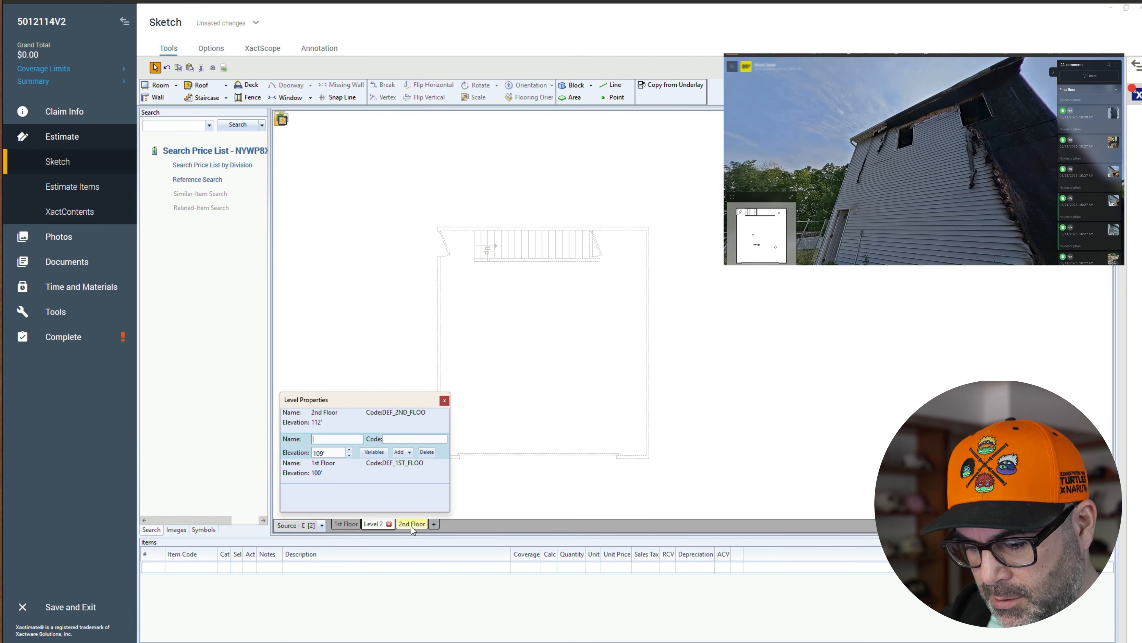
type("Detached Garag")
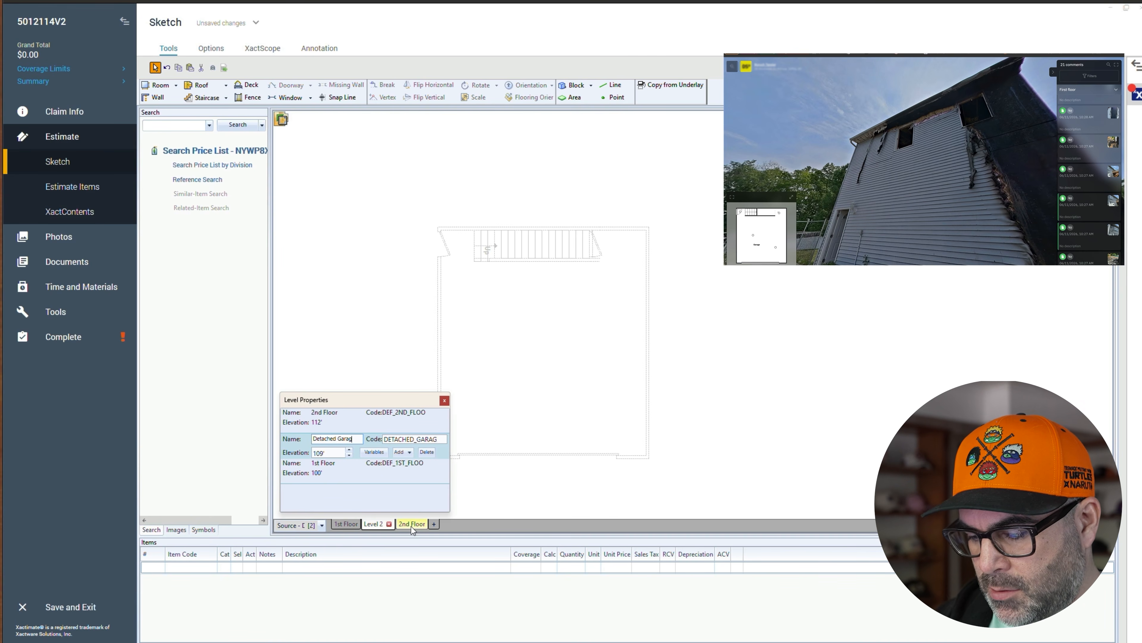
type("e Roof")
left_click(584, 413)
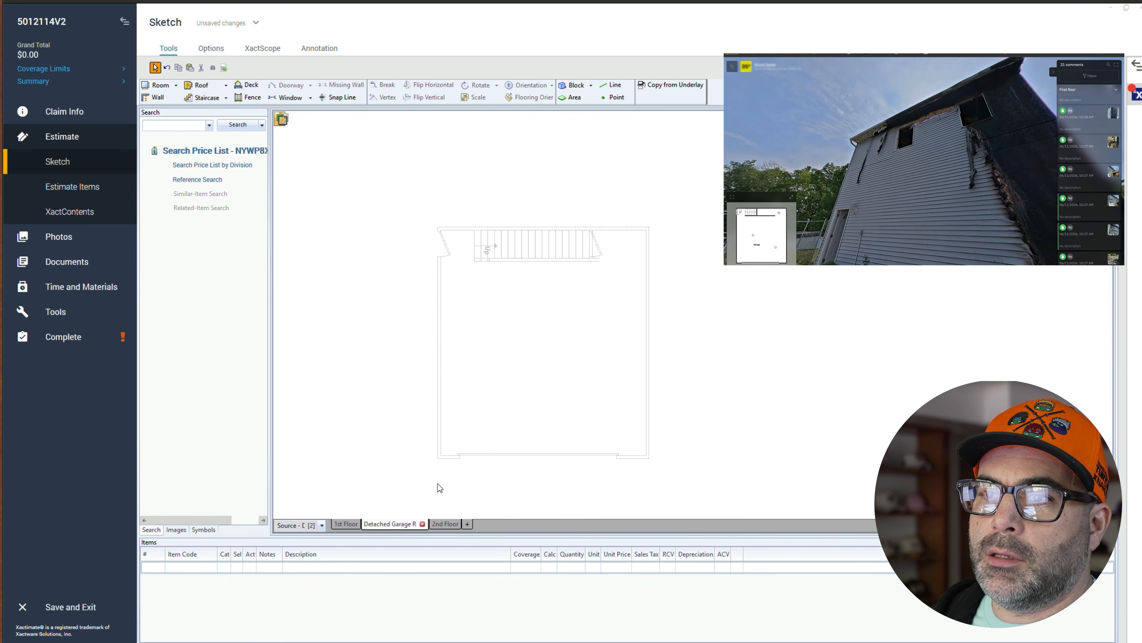
- Open the 2nd Floor level's properties to check its elevation
left_click(449, 523)
right_click(448, 522)
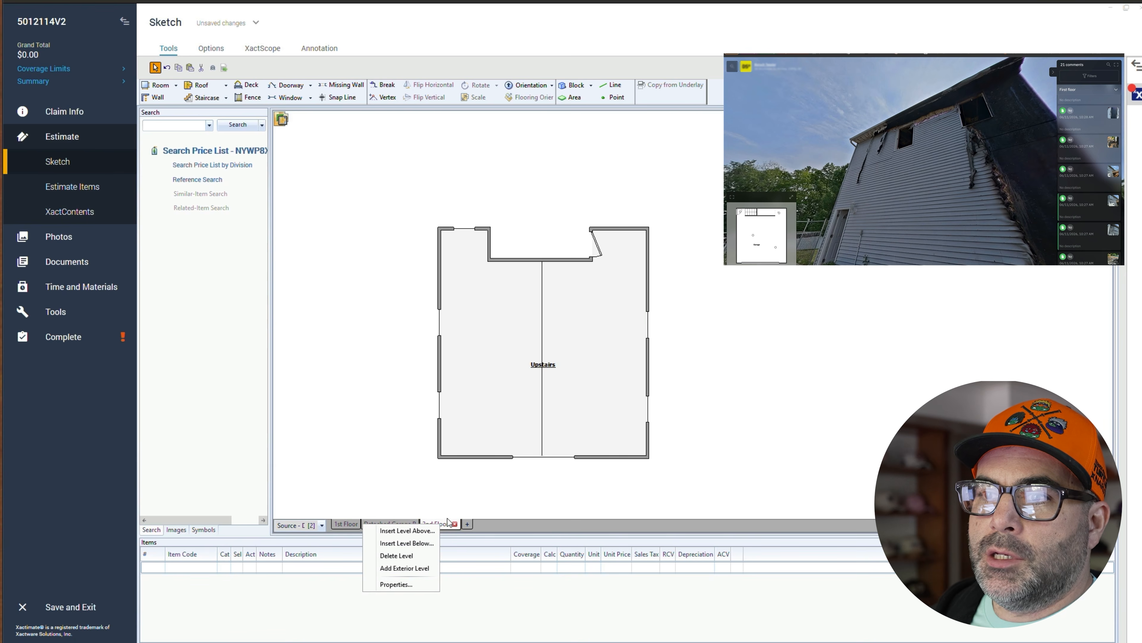
left_click(395, 584)
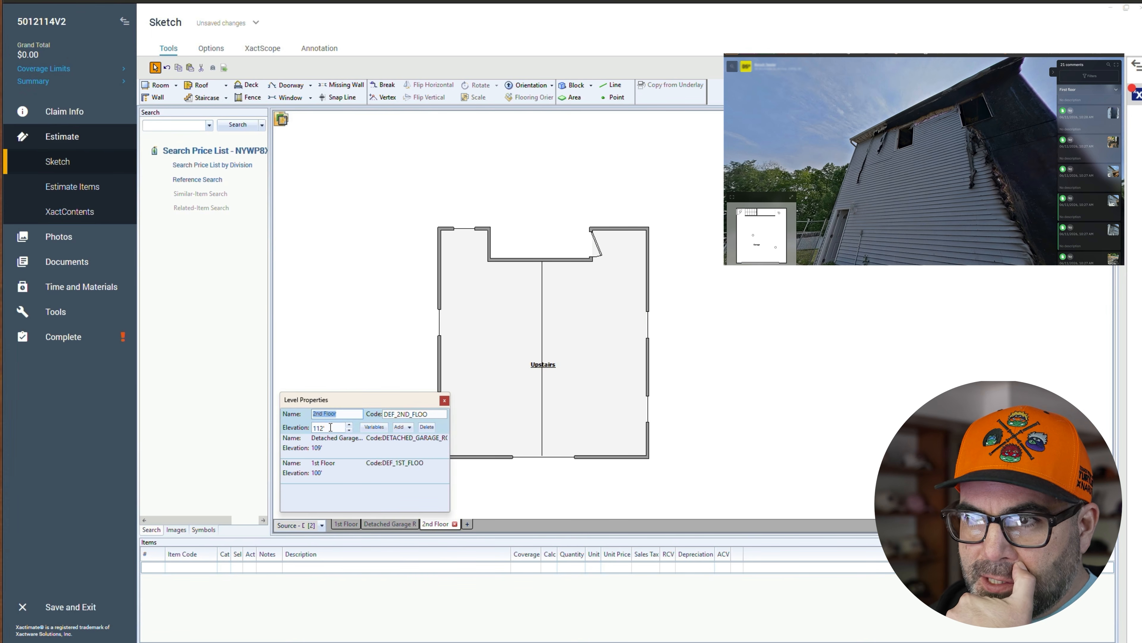
left_click(663, 469)
- Try to change the Detached Garage Roof level's elevation
left_click(395, 524)
right_click(395, 525)
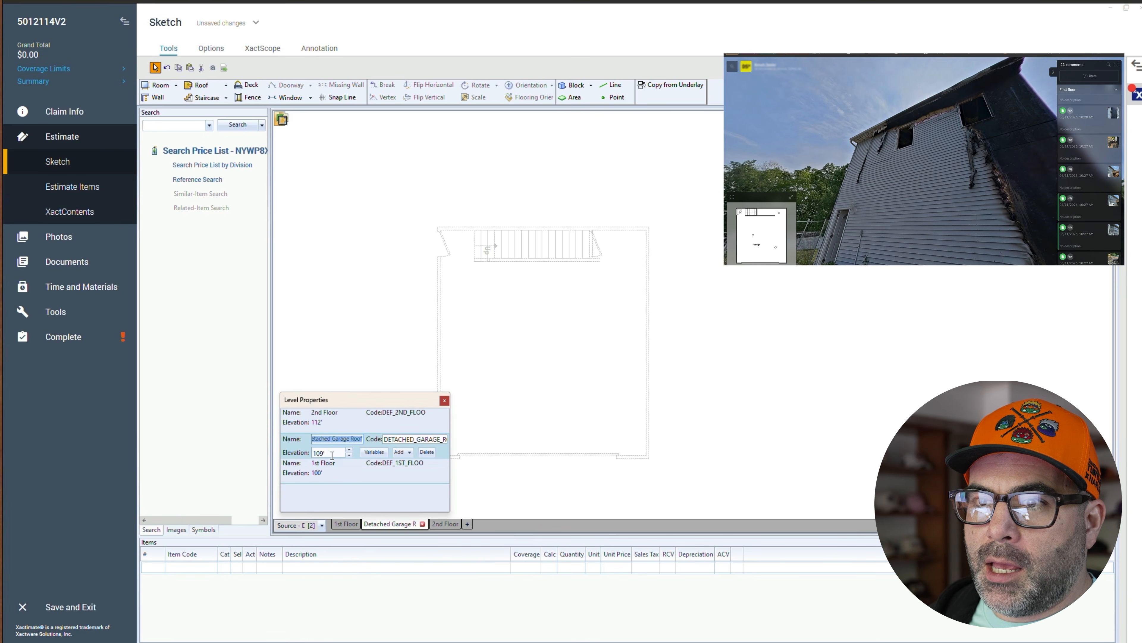
left_click(319, 453)
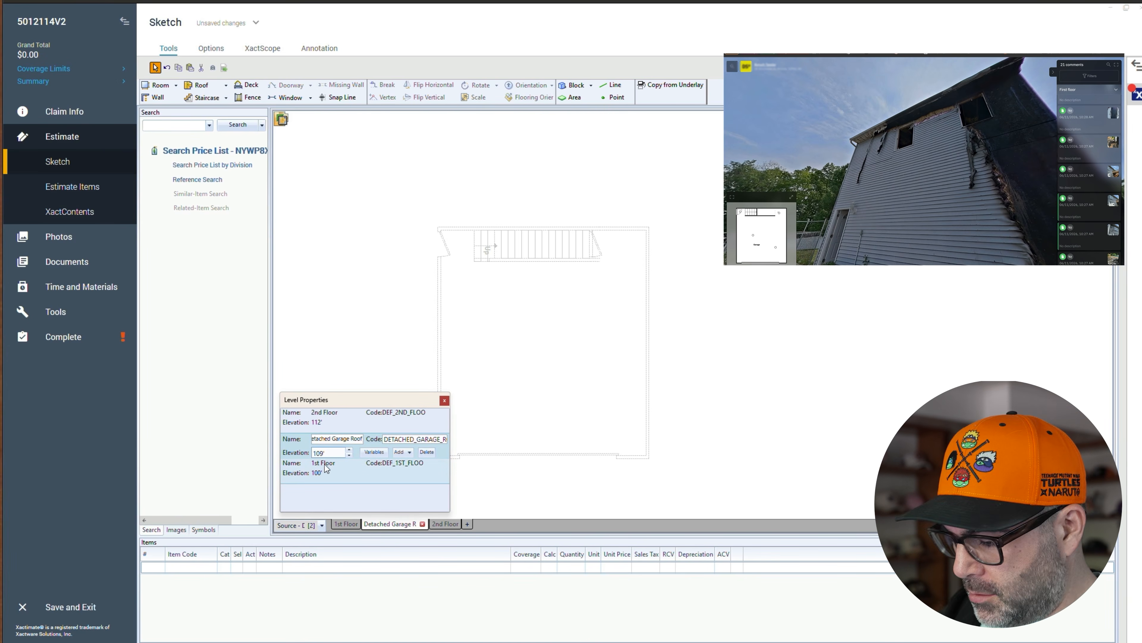
key("BackSpace")
key("BackSpace")
type("1")
key("Return")
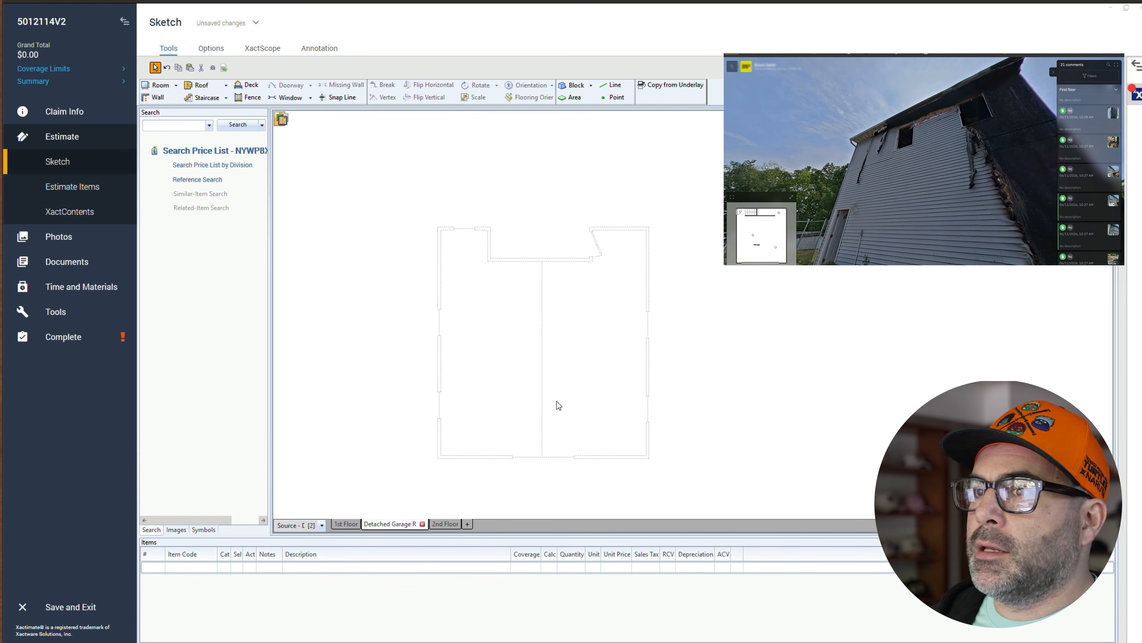
- Set the Detached Garage Roof level's elevation to 120'
left_click(347, 525)
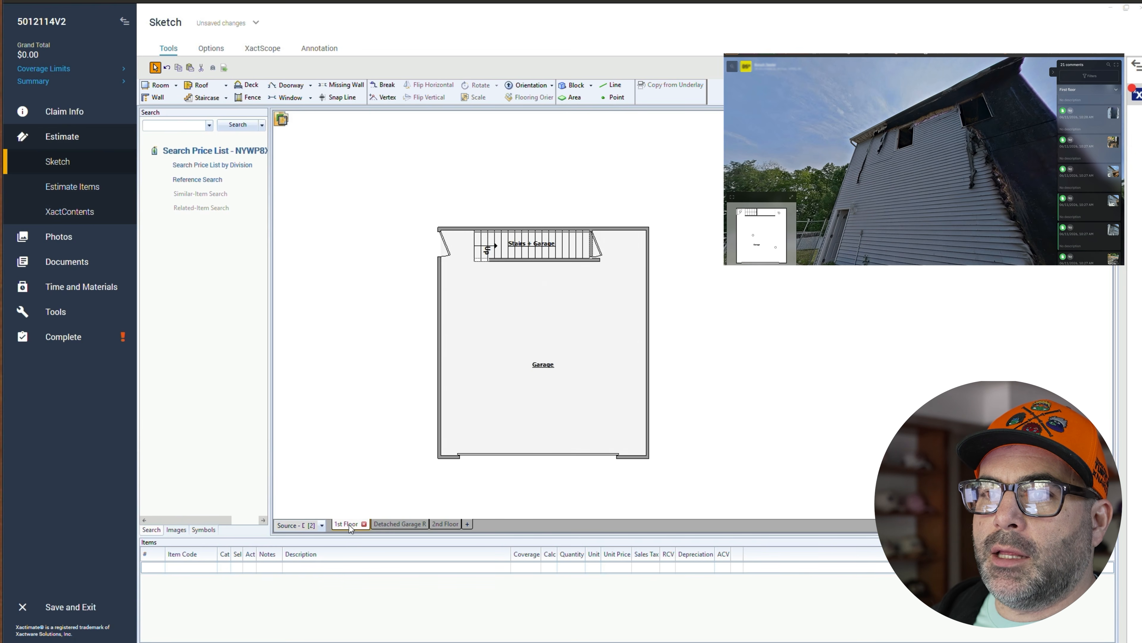
left_click(376, 525)
right_click(378, 524)
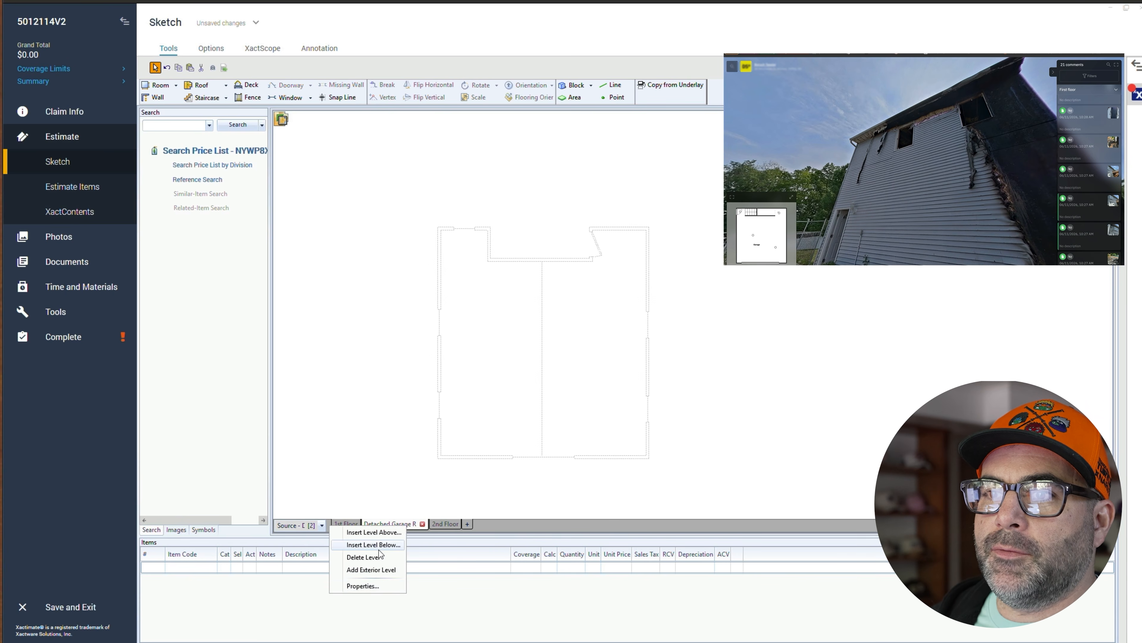
left_click(373, 587)
double_click(333, 454)
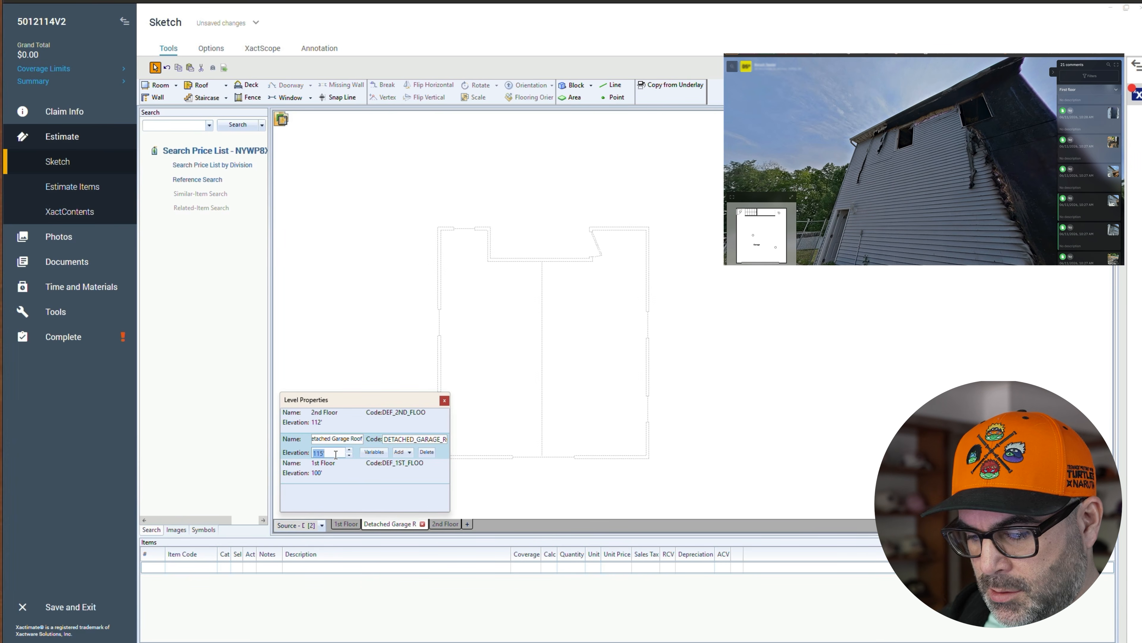
type("120'")
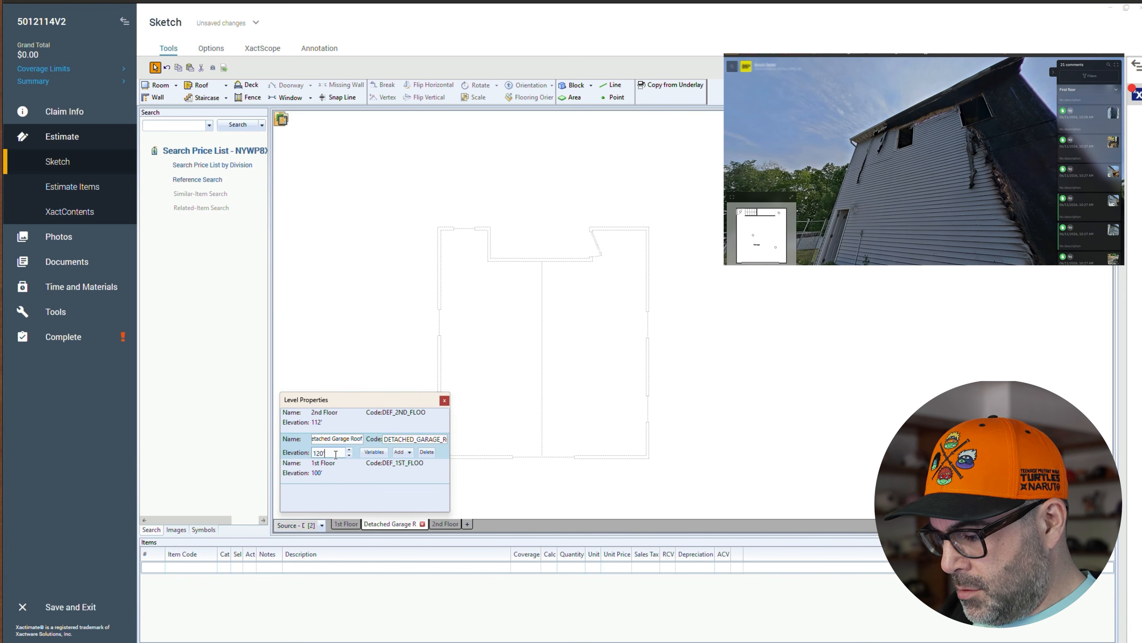
key("Return")
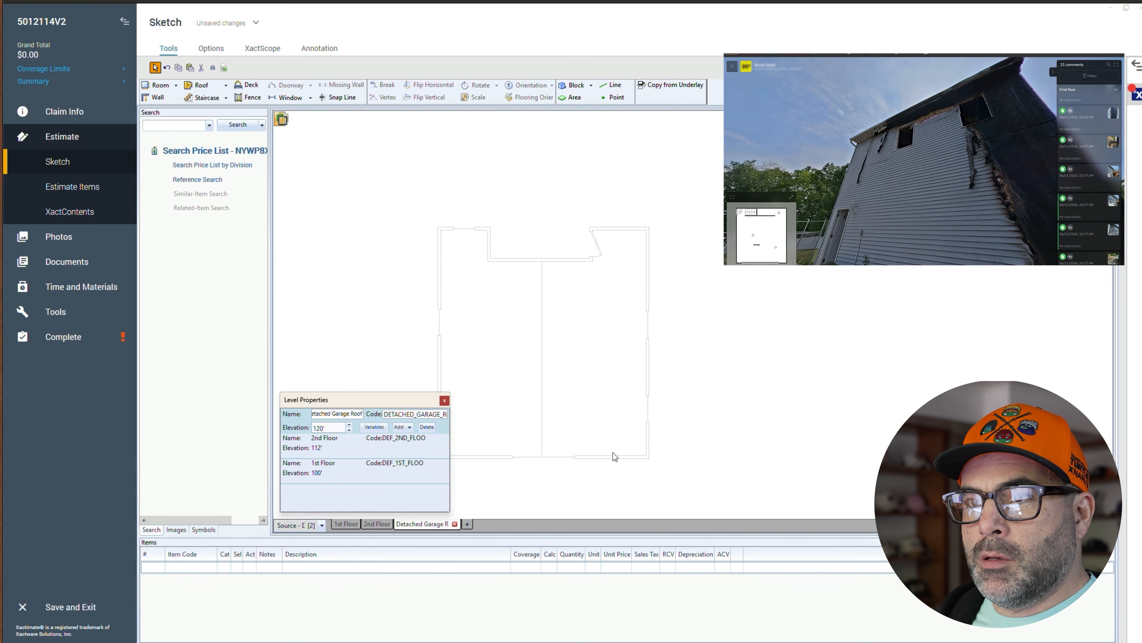
left_click(705, 427)
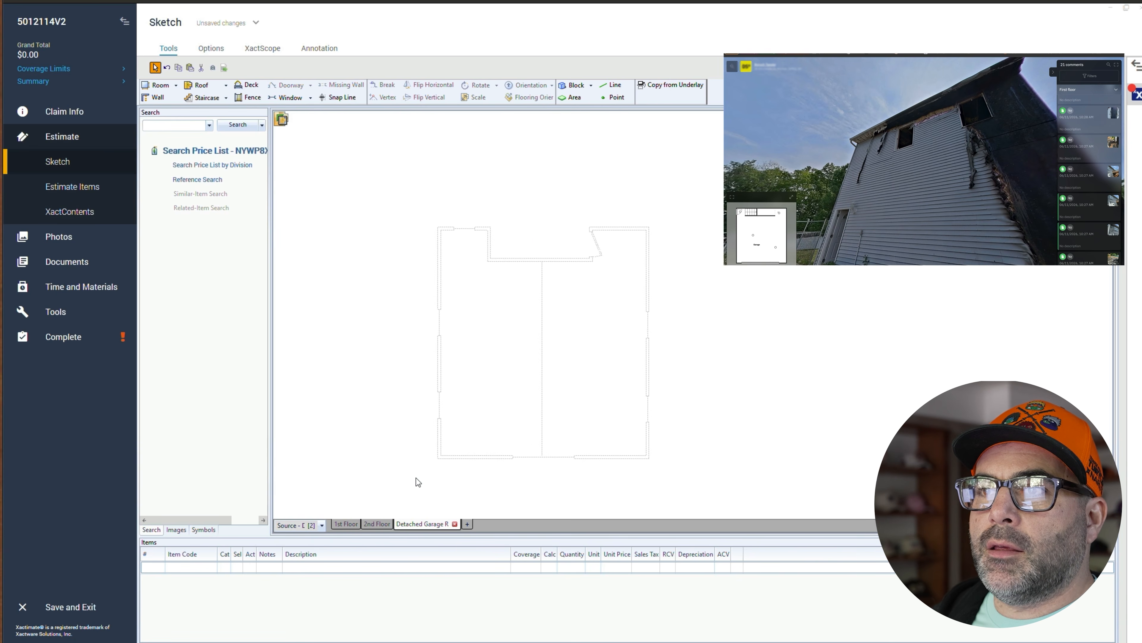
- Draw a roof about 26' 7" by 30' 5" over the upper floor outline on the Detached Garage Roof level
left_click(346, 524)
left_click(378, 523)
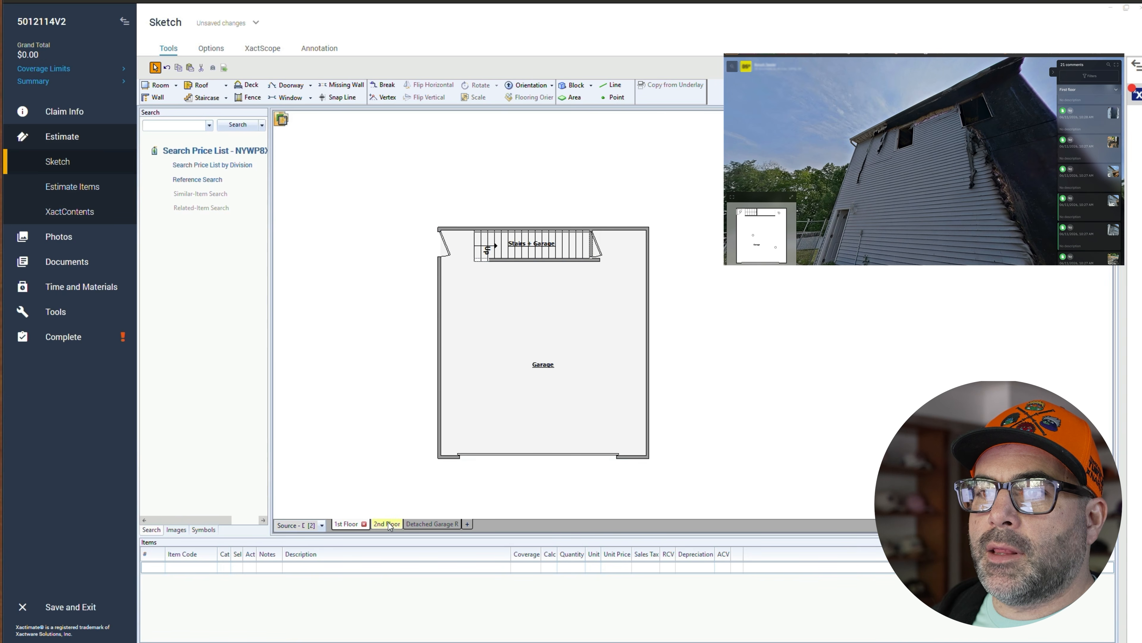
left_click(540, 288)
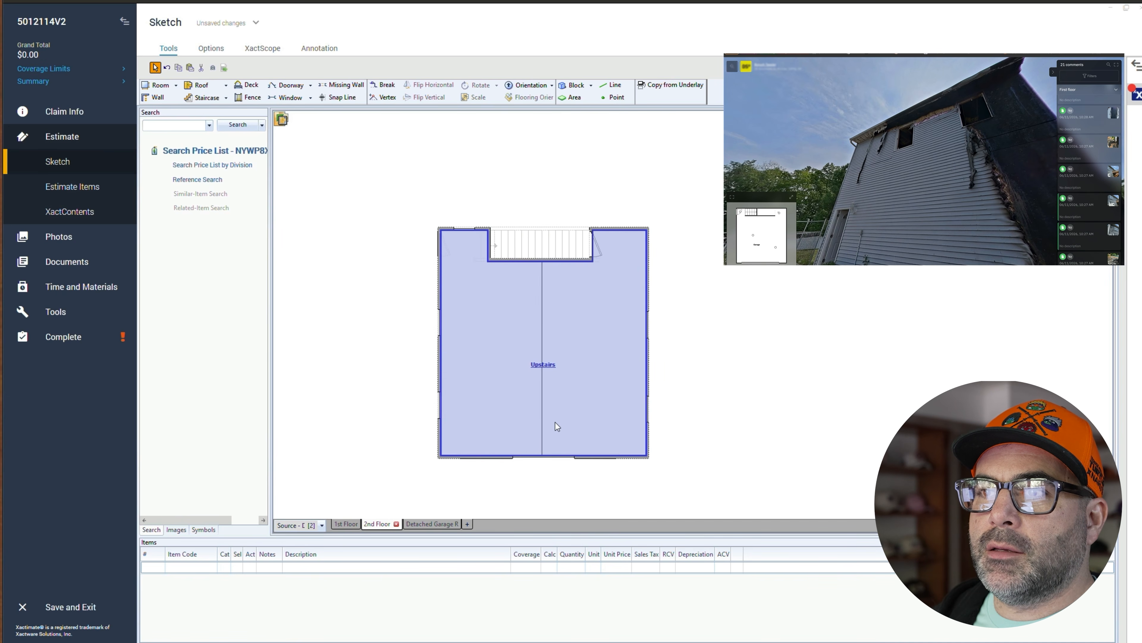
left_click(464, 490)
left_click(443, 523)
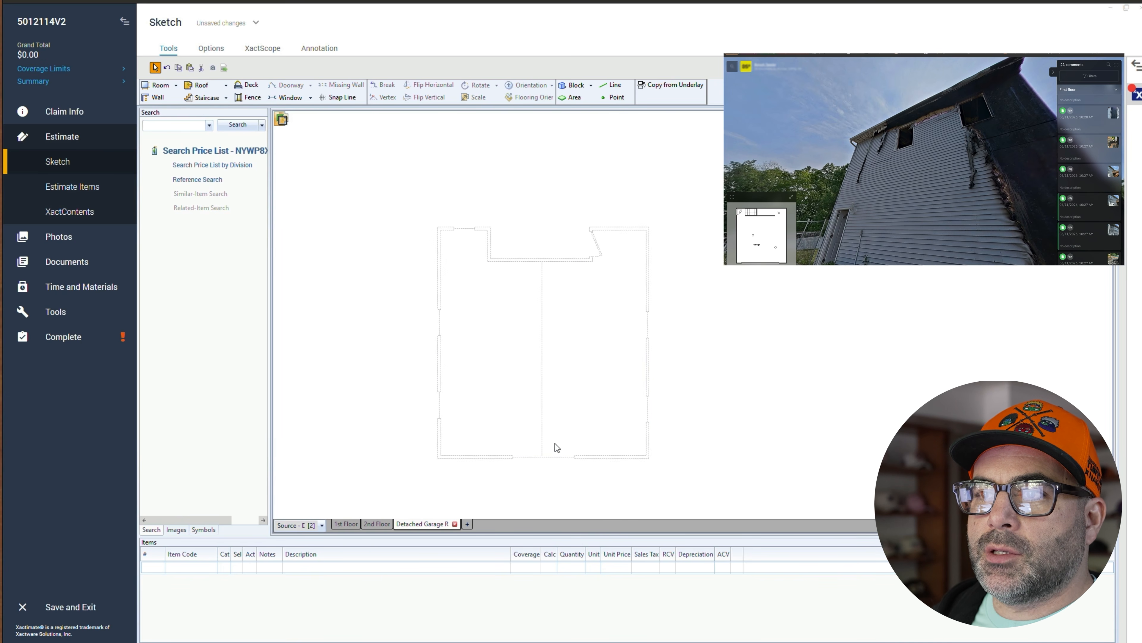
left_click(201, 86)
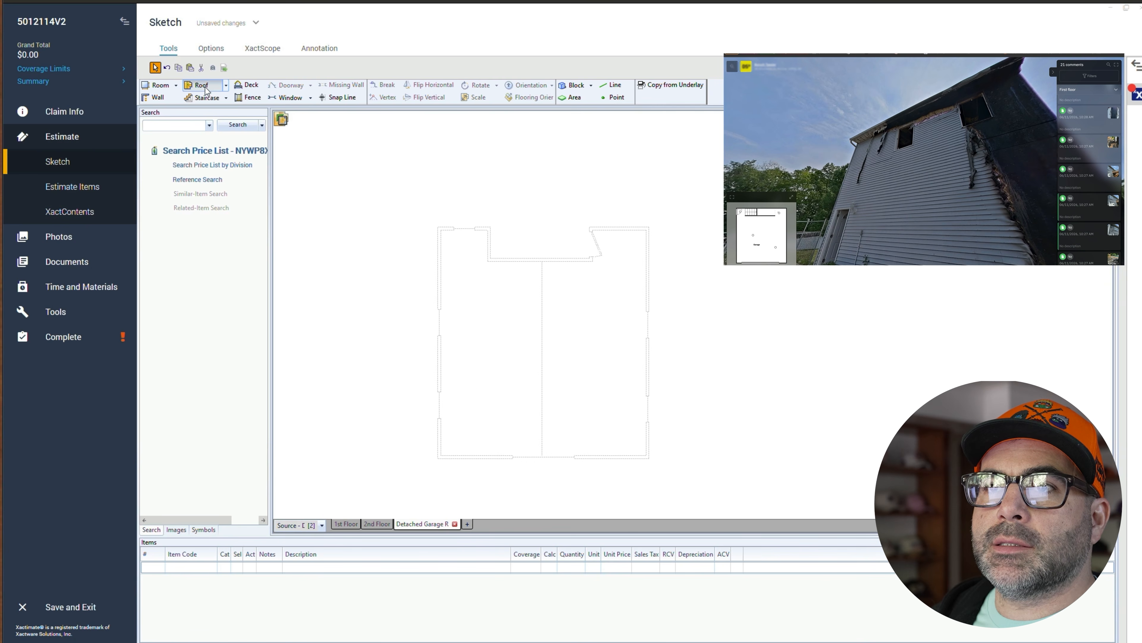
left_click_drag(427, 208, 662, 478)
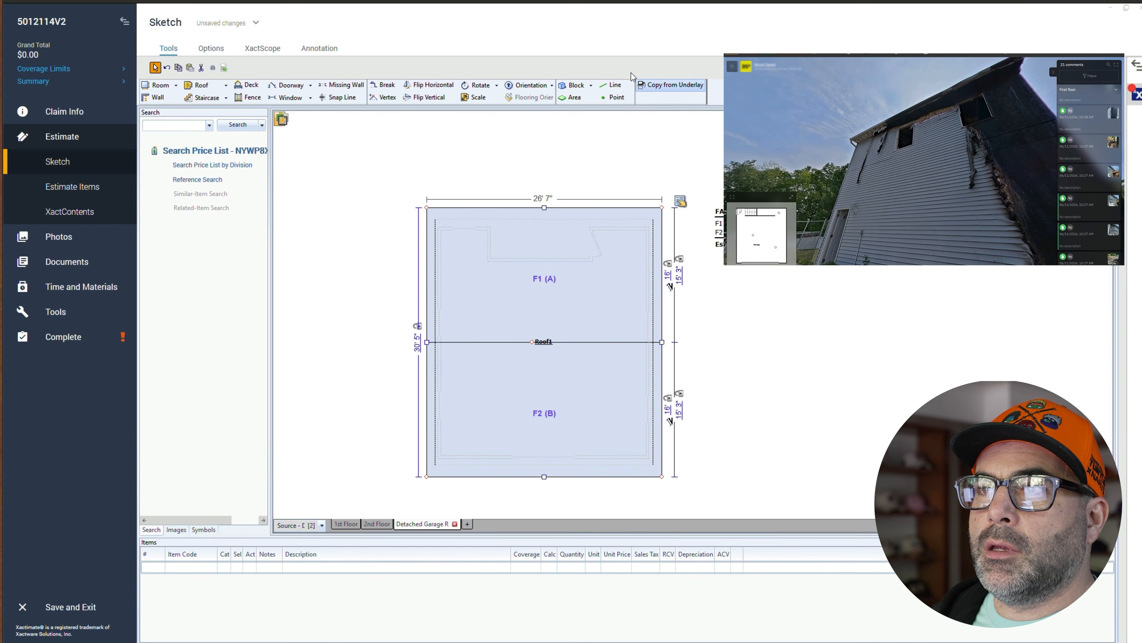
- Rotate the roof 90 degrees so its ridge runs the other direction
left_click(477, 87)
left_click(654, 321)
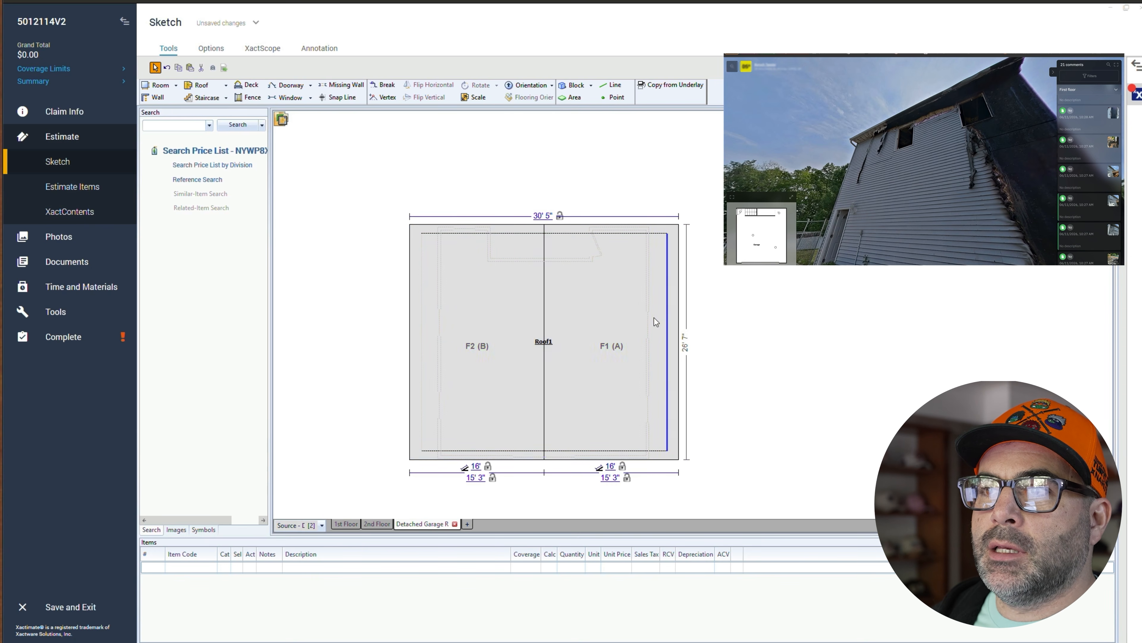
left_click(513, 382)
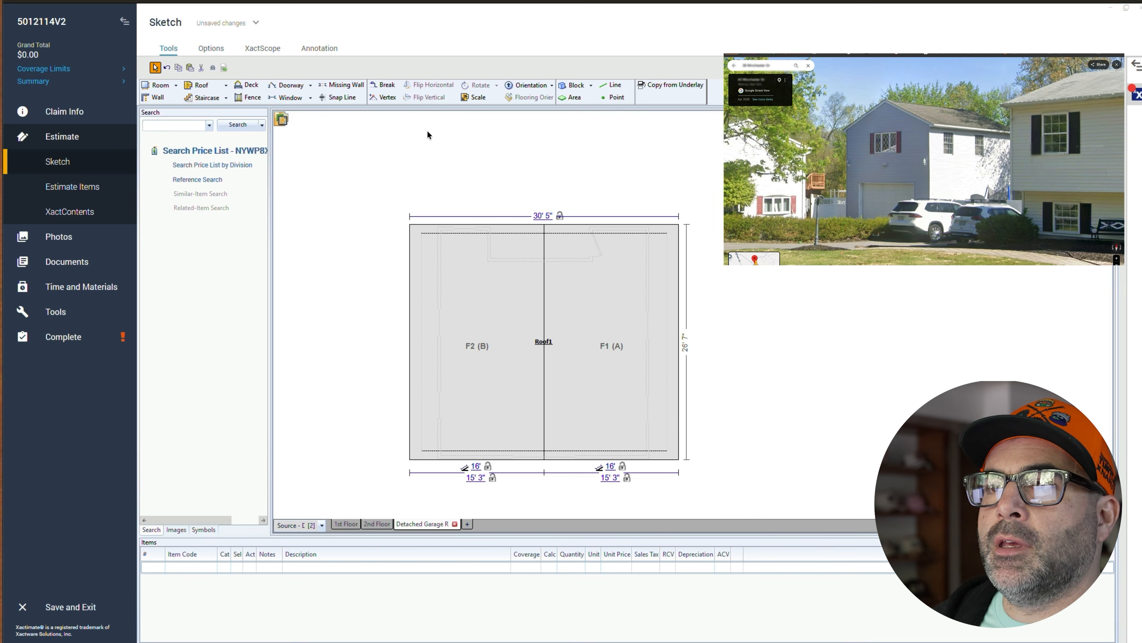
- Set the roof's slope for both sides A and B to 6/12 in its properties
left_click(490, 321)
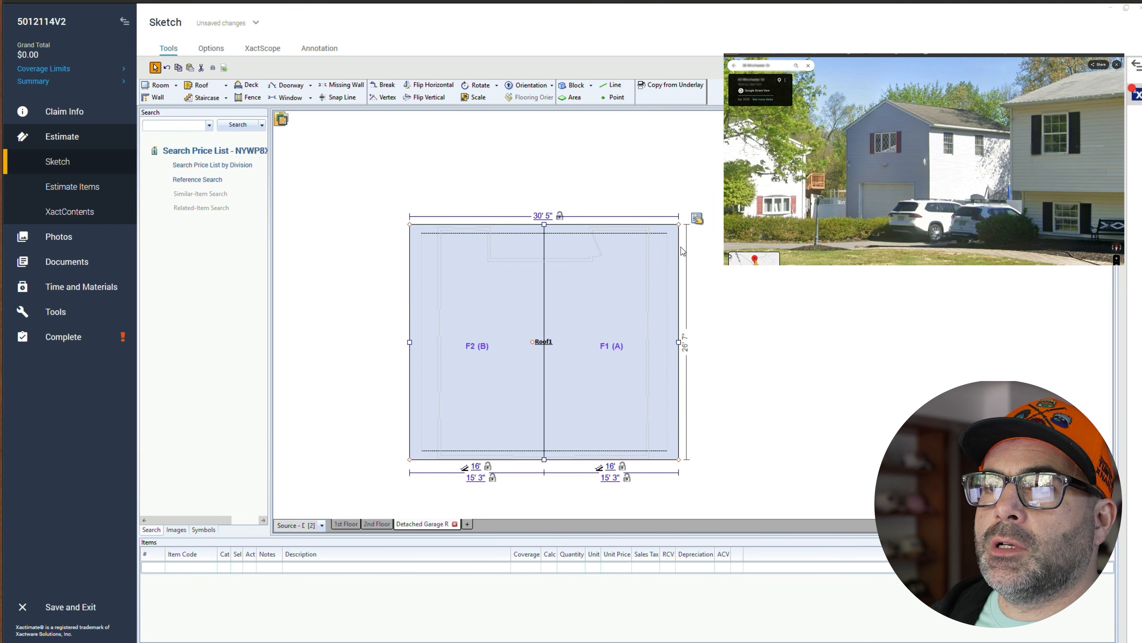
left_click(697, 220)
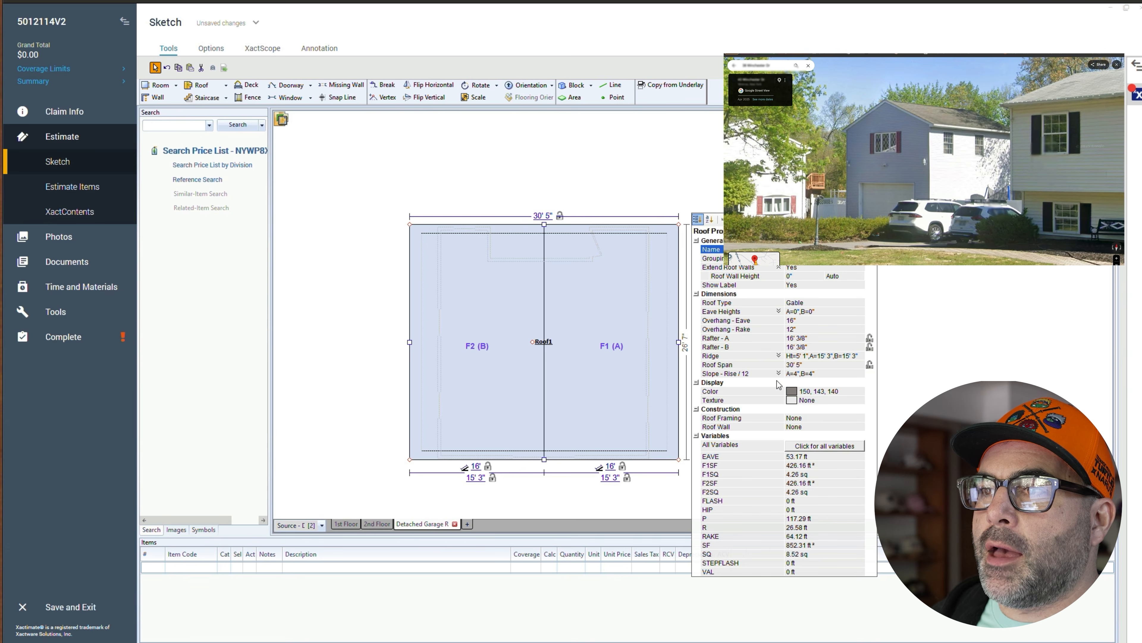
left_click(794, 374)
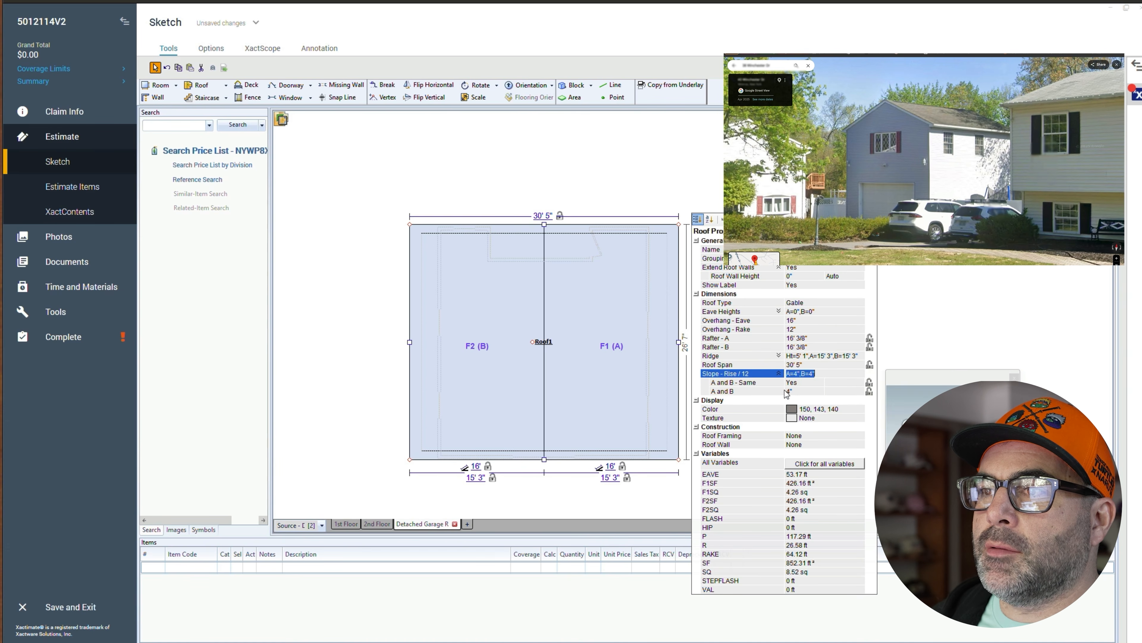
left_click(794, 392)
type("6")
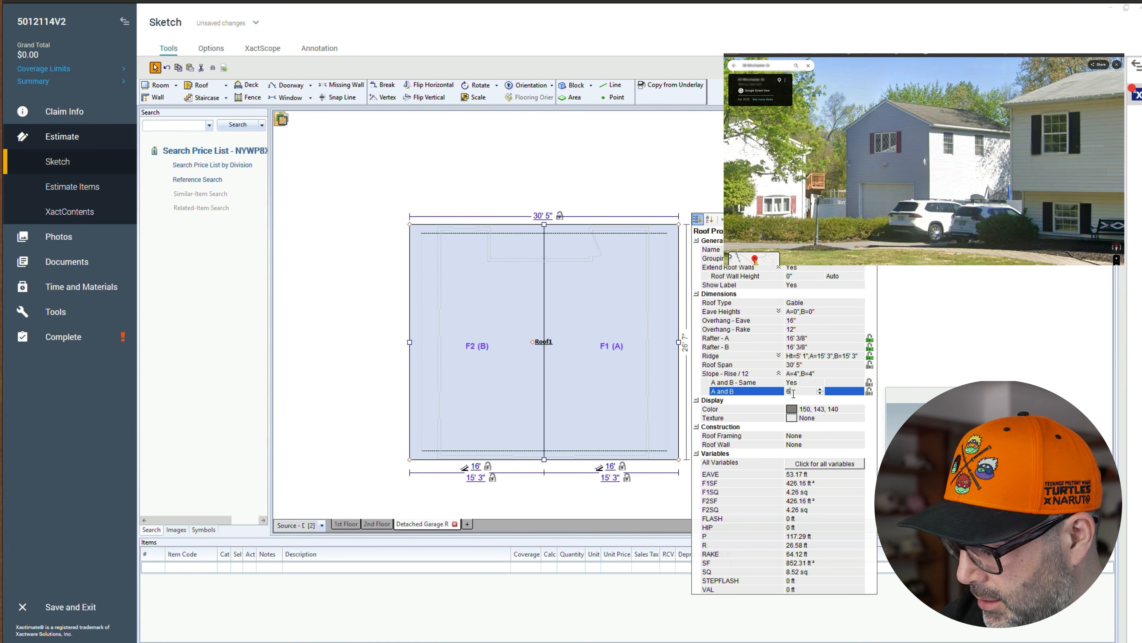
left_click(389, 342)
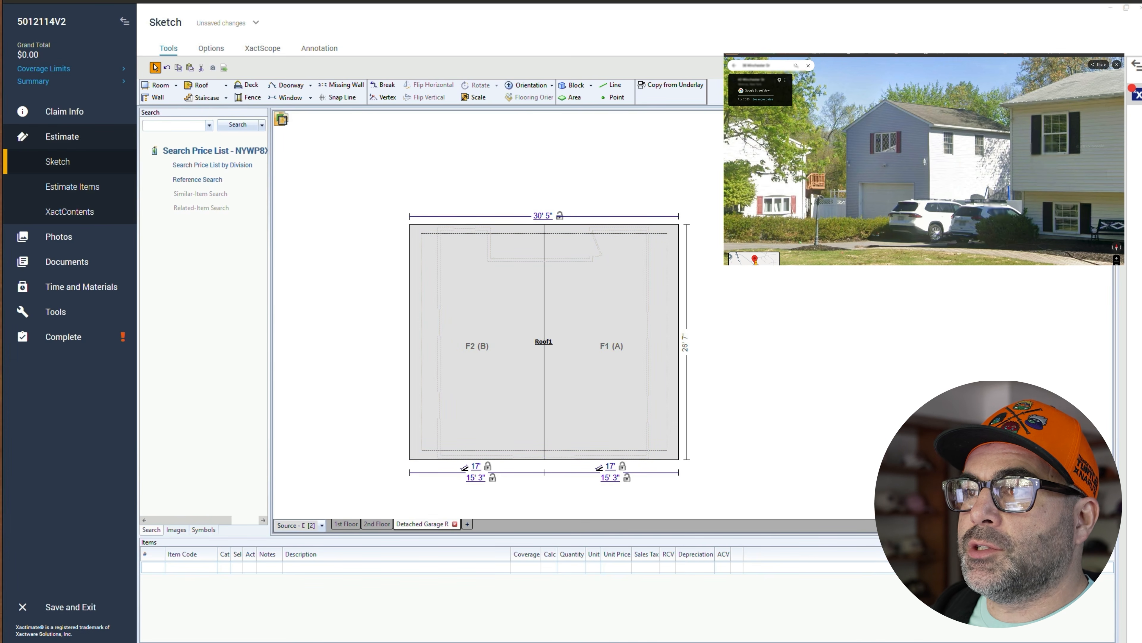
- Rename the roof label to "Detached Garage Roof"
left_click(569, 311)
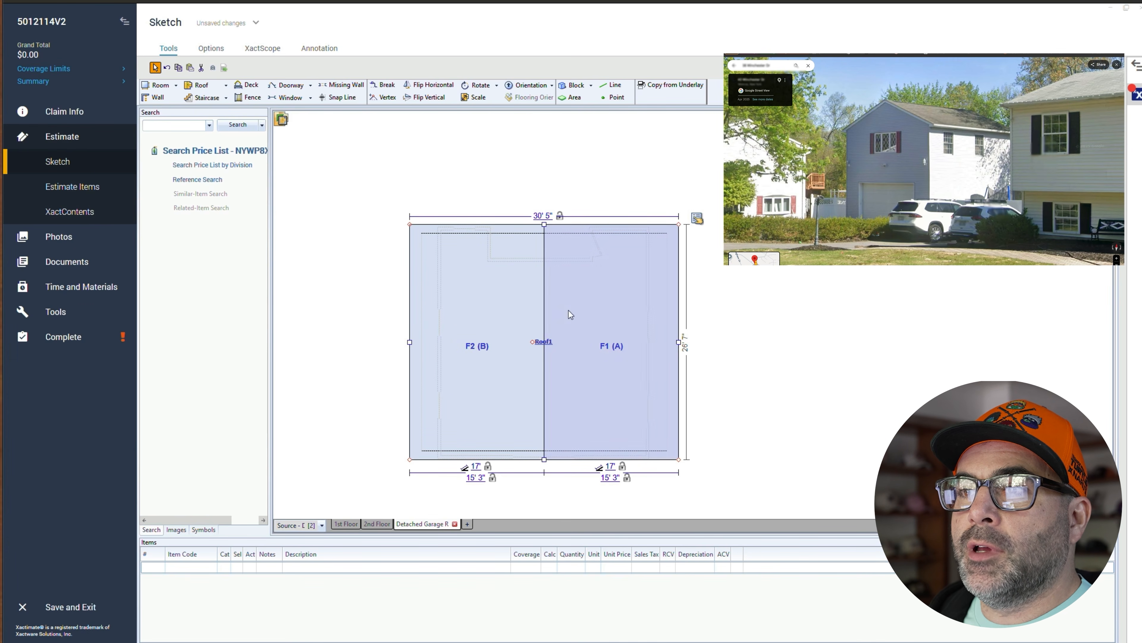
left_click(550, 344)
type("Detached Garage")
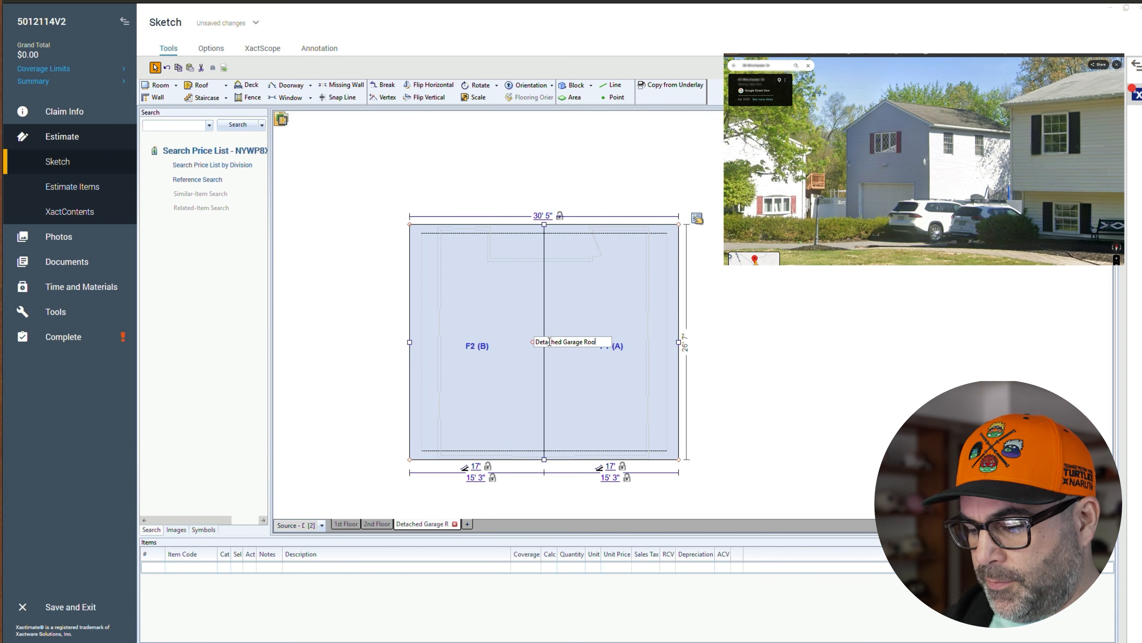
left_click(418, 325)
left_click(360, 363)
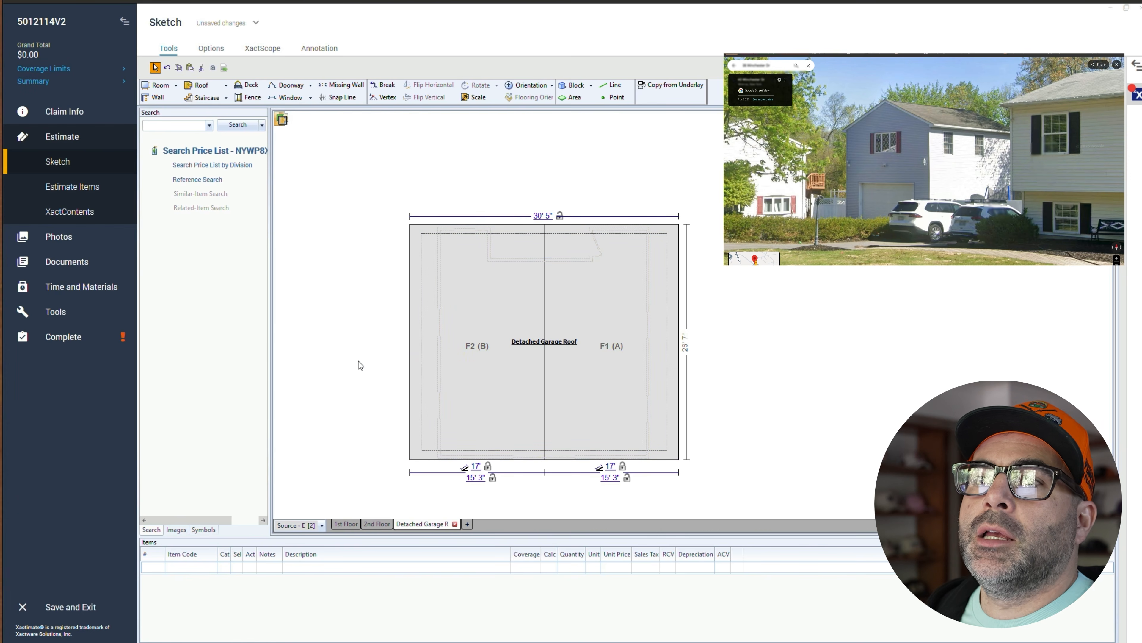
- Return to the estimate items and select the Detached Garage Roof group
left_click(87, 187)
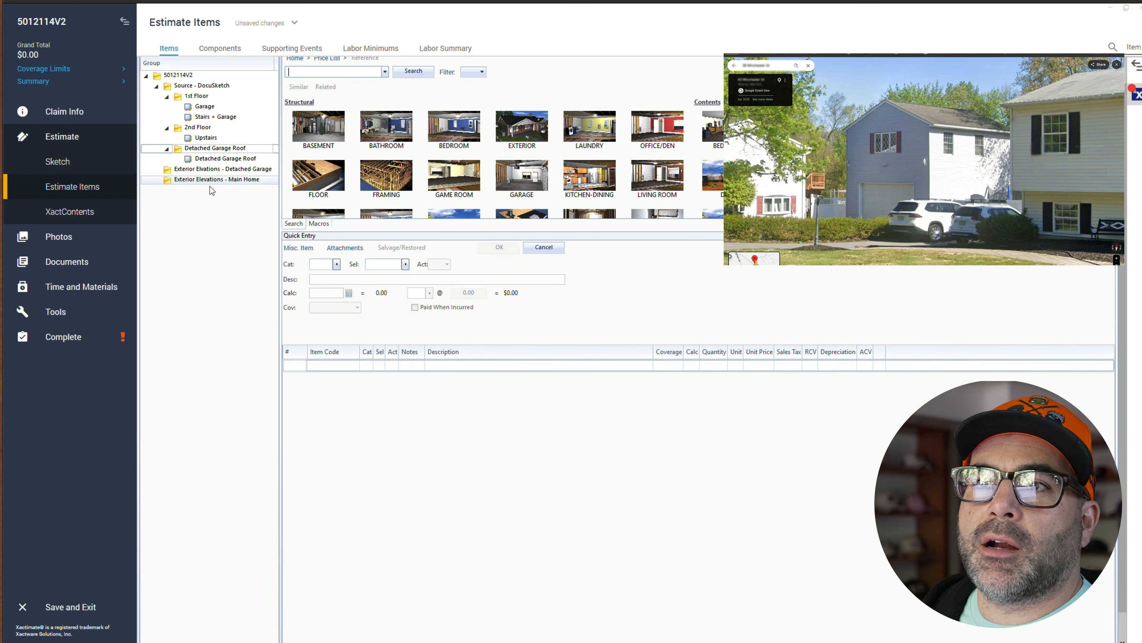
left_click(231, 162)
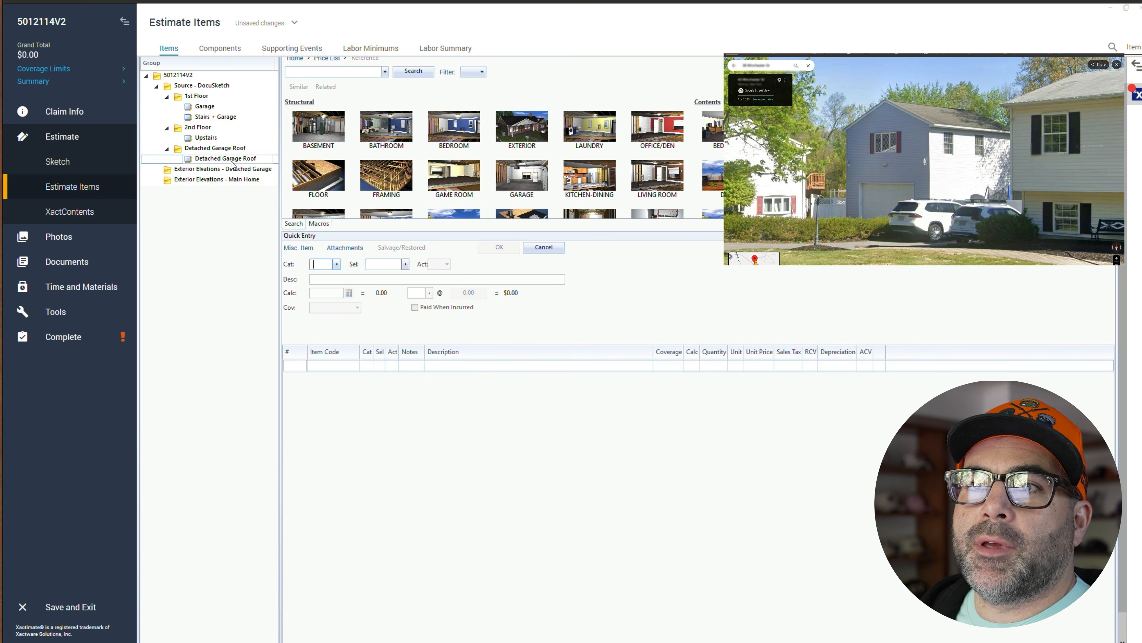
- Search the macros for roof and apply the EMPTY BOX - MASTER - SHINGLE ROOF macro to the Detached Garage Roof group
left_click(226, 159)
scroll(354, 240, "up", 1)
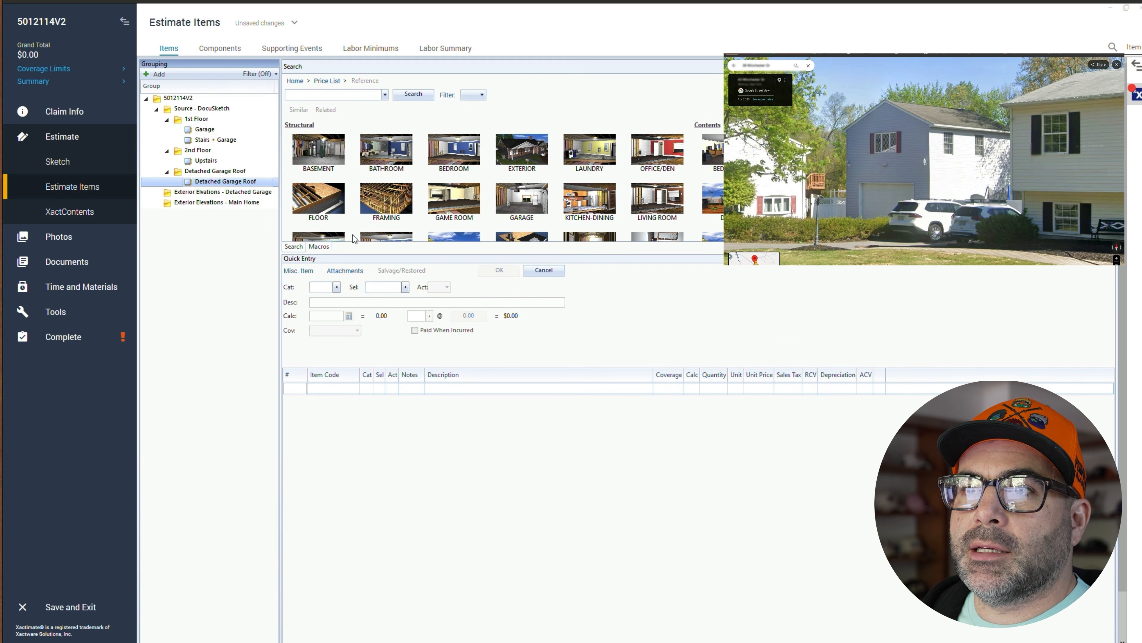
left_click(319, 246)
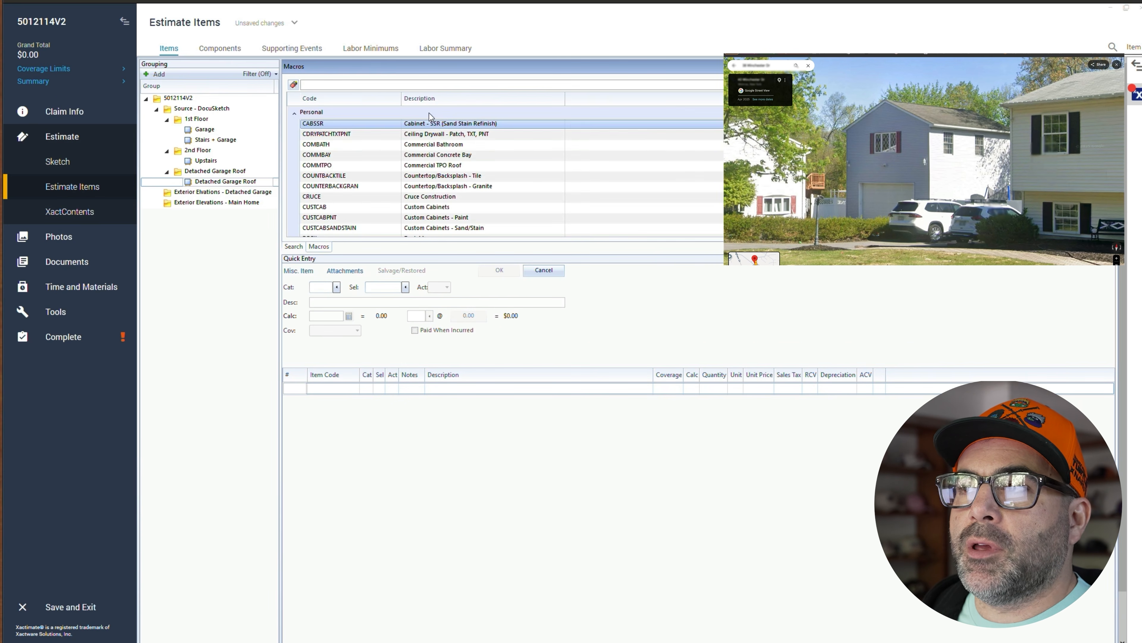
left_click(412, 84)
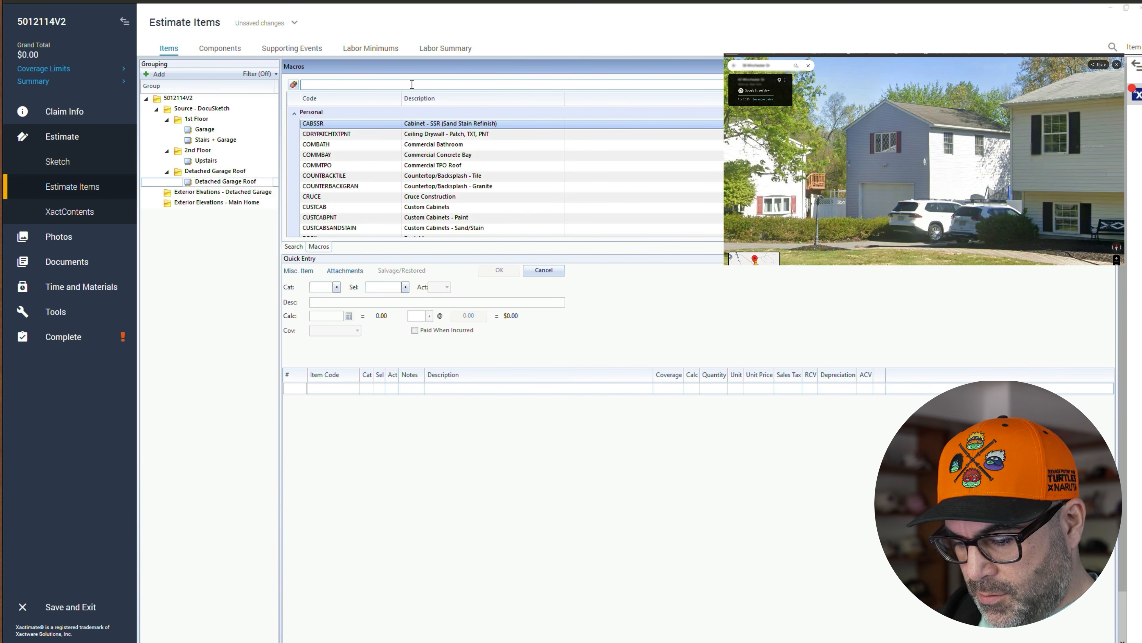
type("roof")
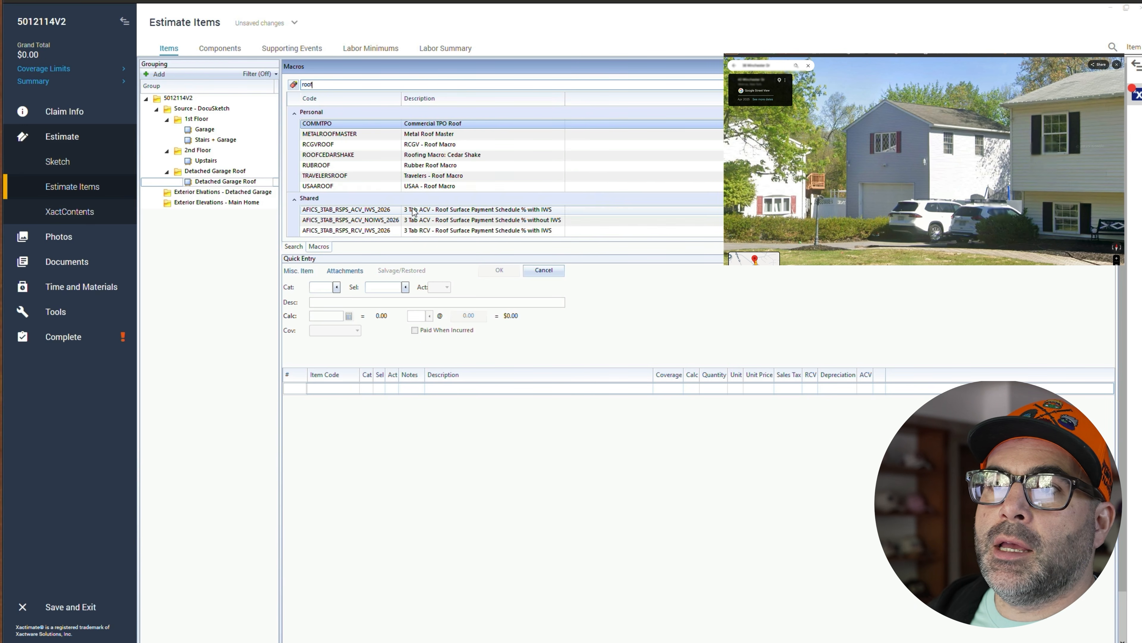
scroll(414, 210, "down", 2)
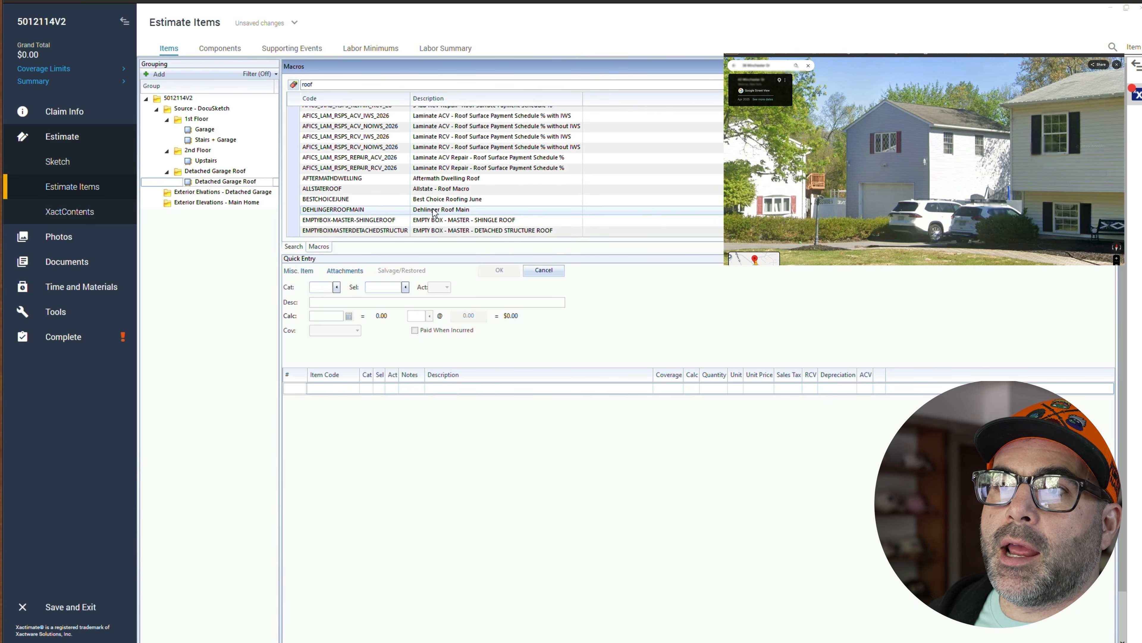
left_click(511, 220)
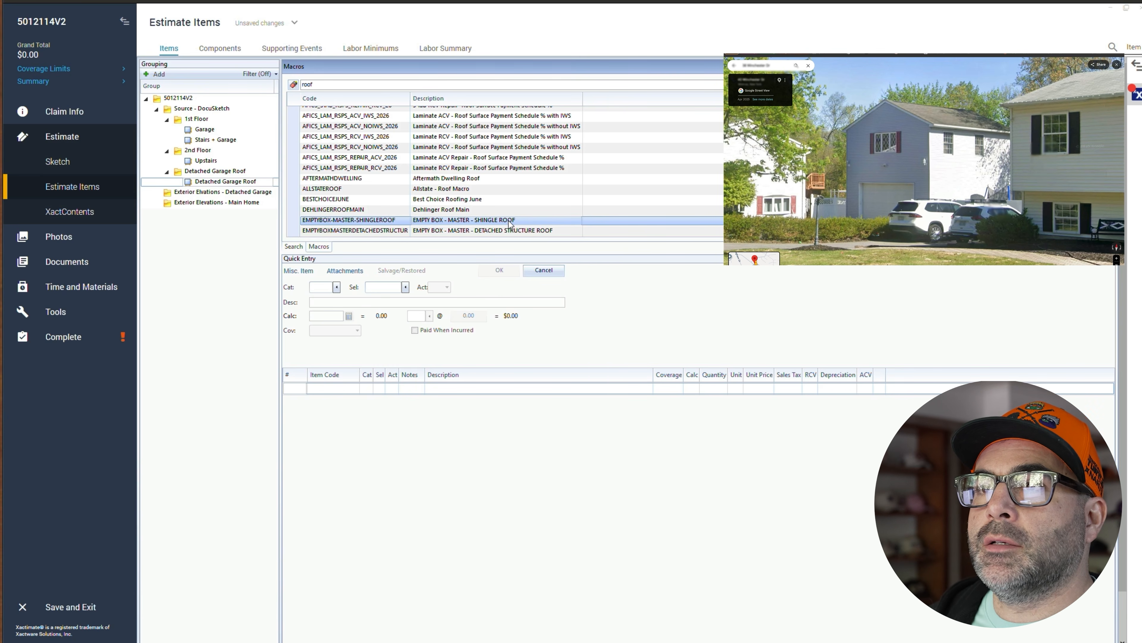
left_click(300, 247)
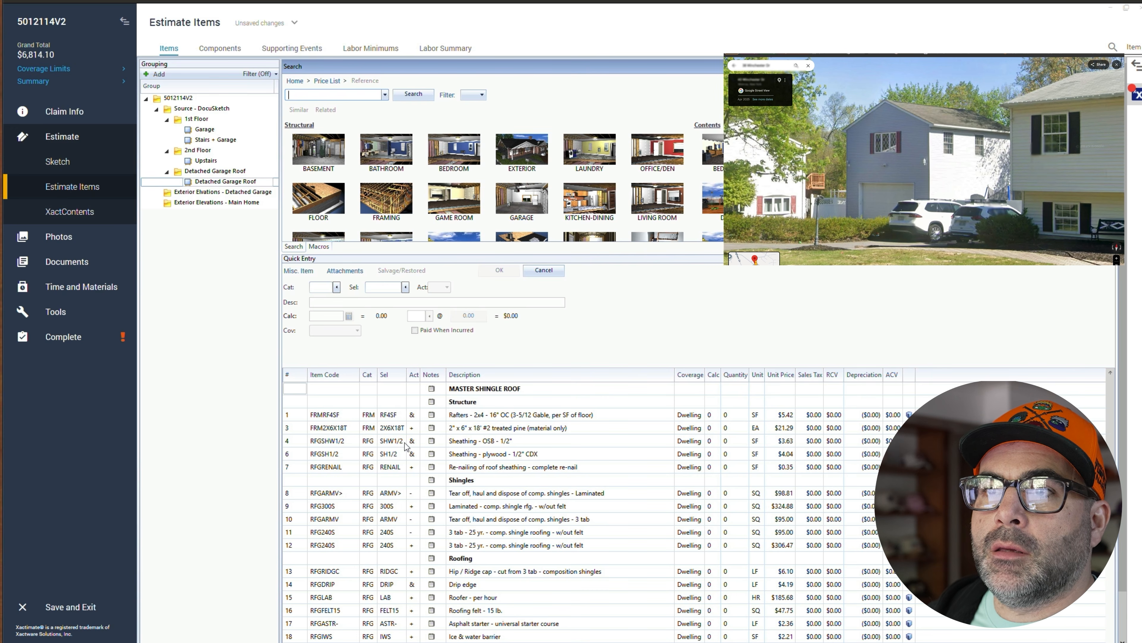
- Select all the macro's line items, then deselect the rafters, sheathing and laminated shingle lines to keep them
left_click(306, 390)
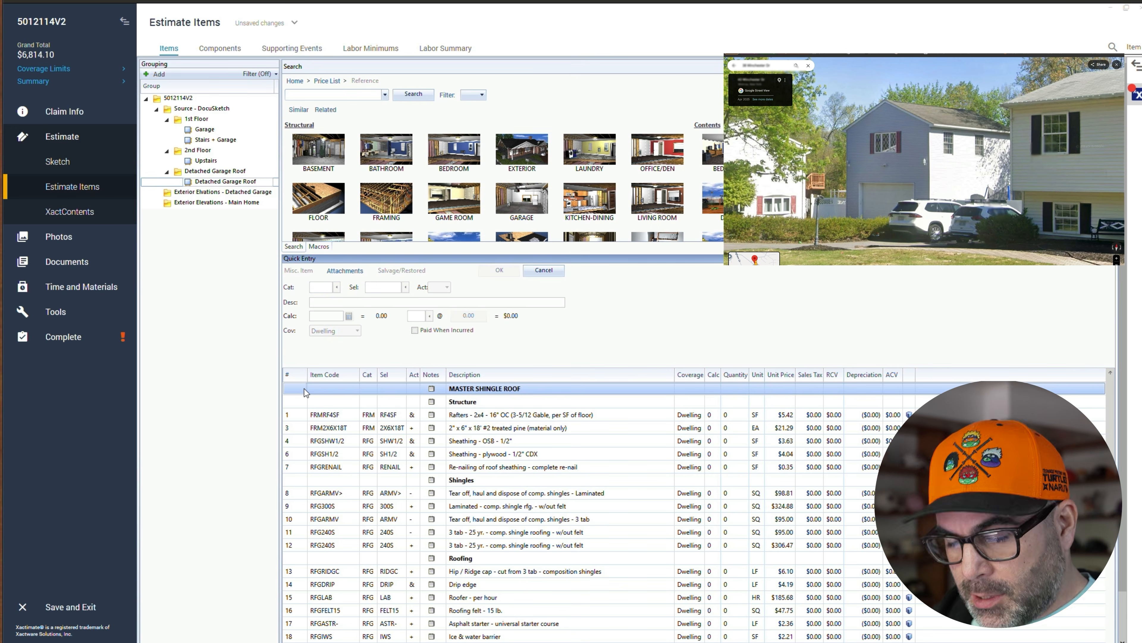
key("ctrl+a")
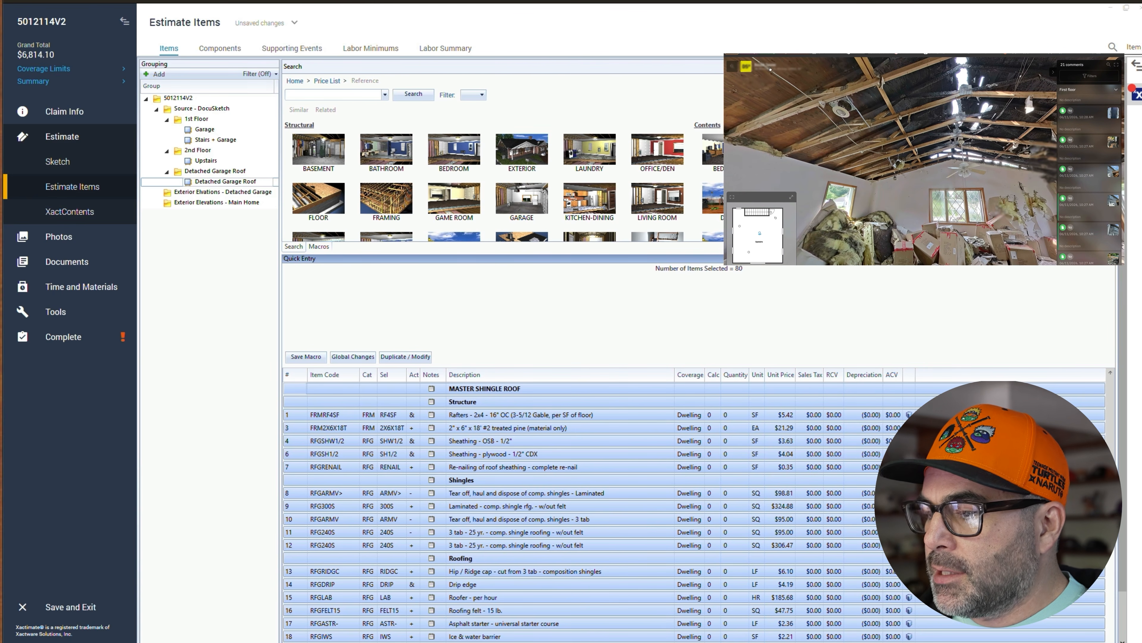
left_click(293, 417)
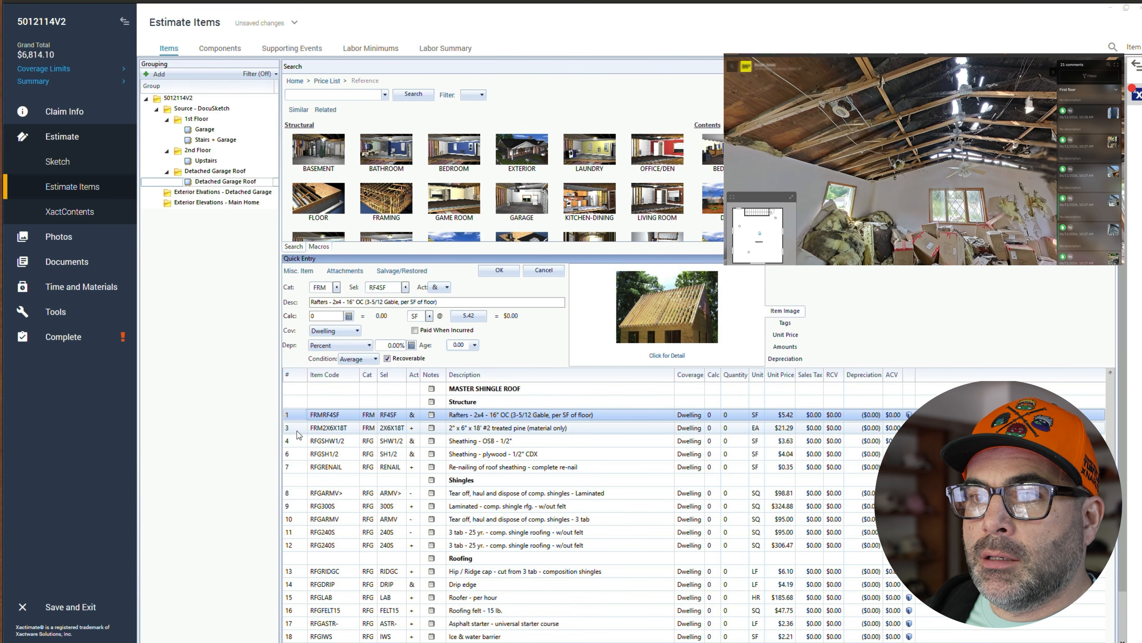
left_click(295, 441)
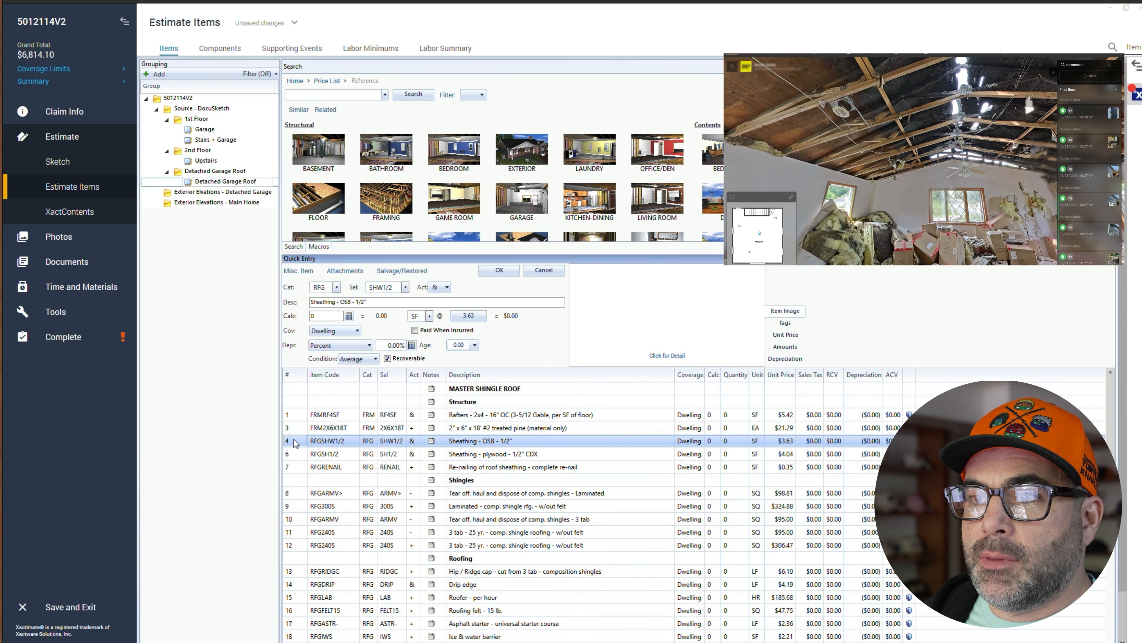
left_click(297, 454)
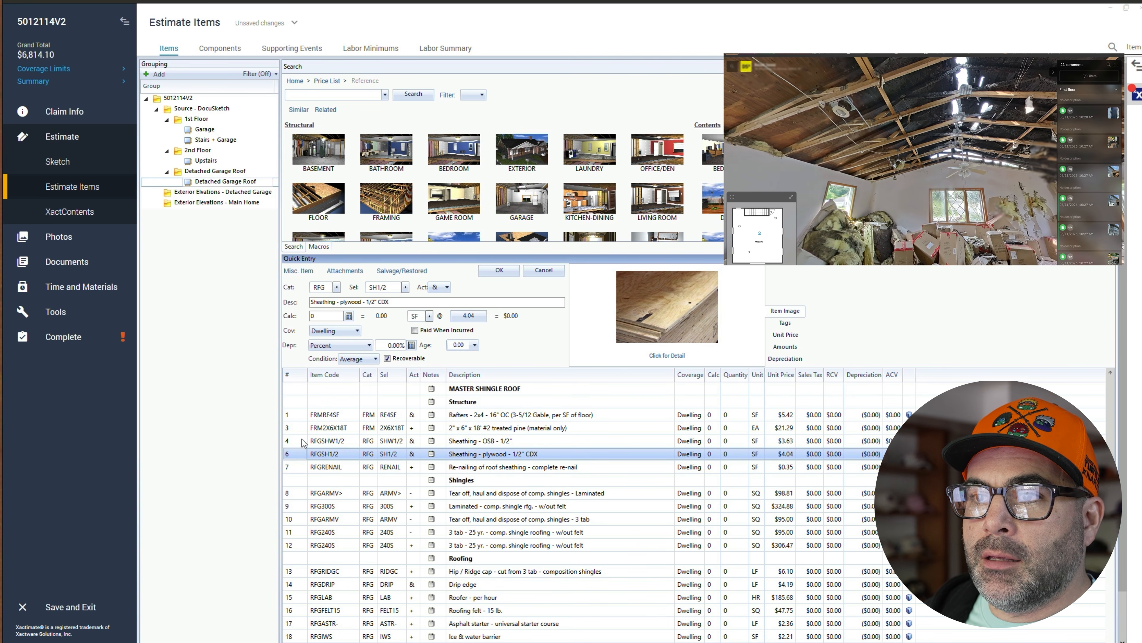
left_click(296, 415, "ctrl")
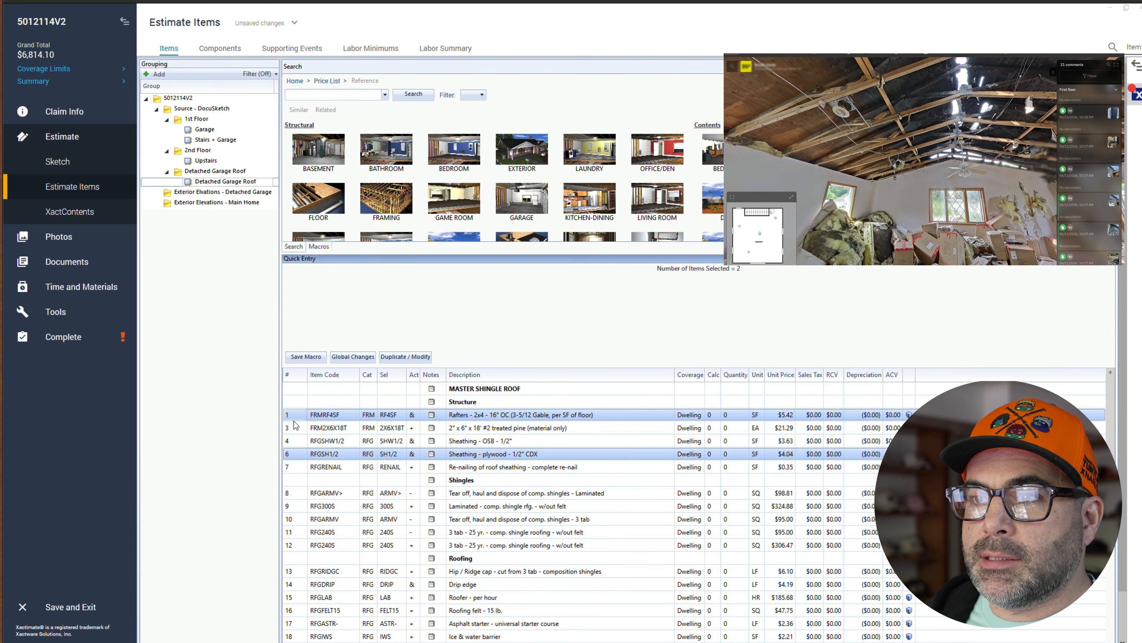
key("ctrl+a")
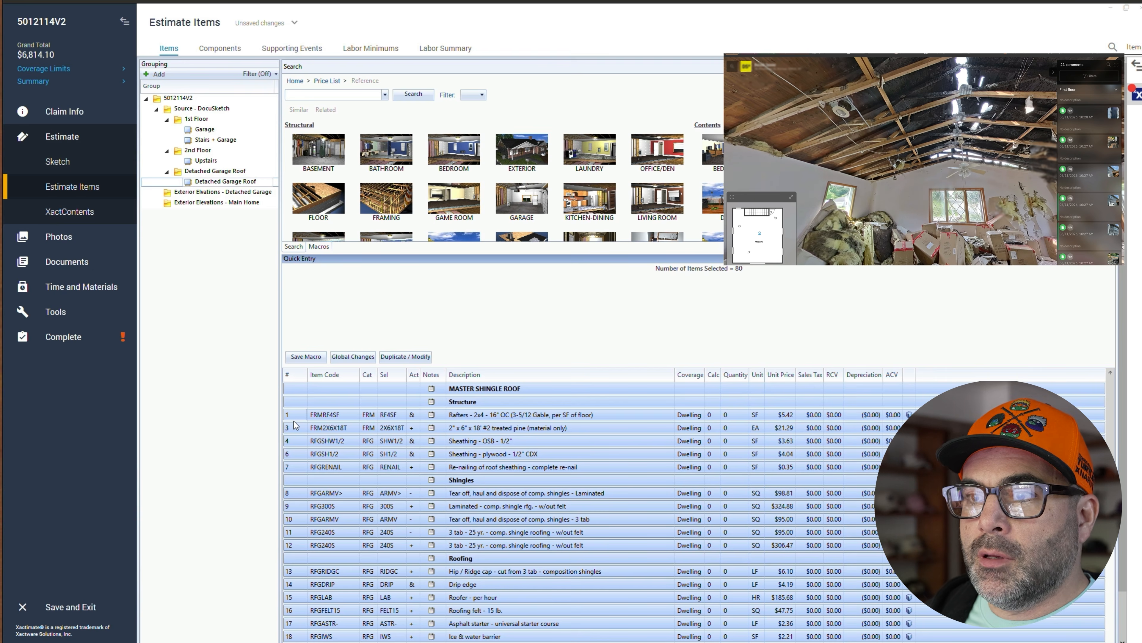
left_click(296, 415, "ctrl")
left_click(295, 453, "ctrl")
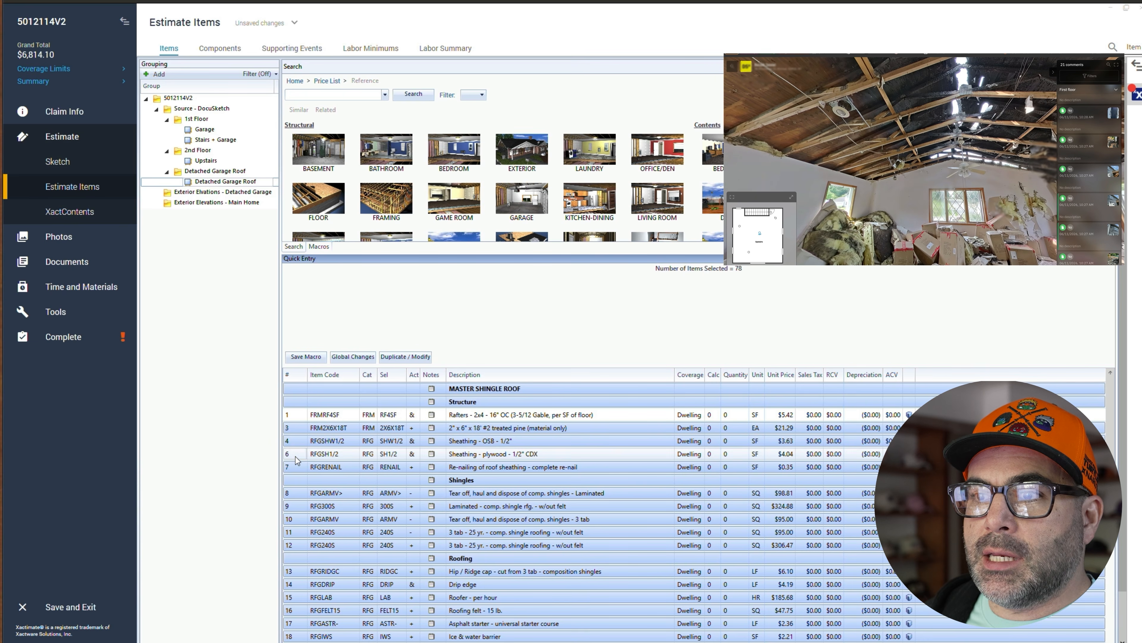
left_click(295, 493, "ctrl")
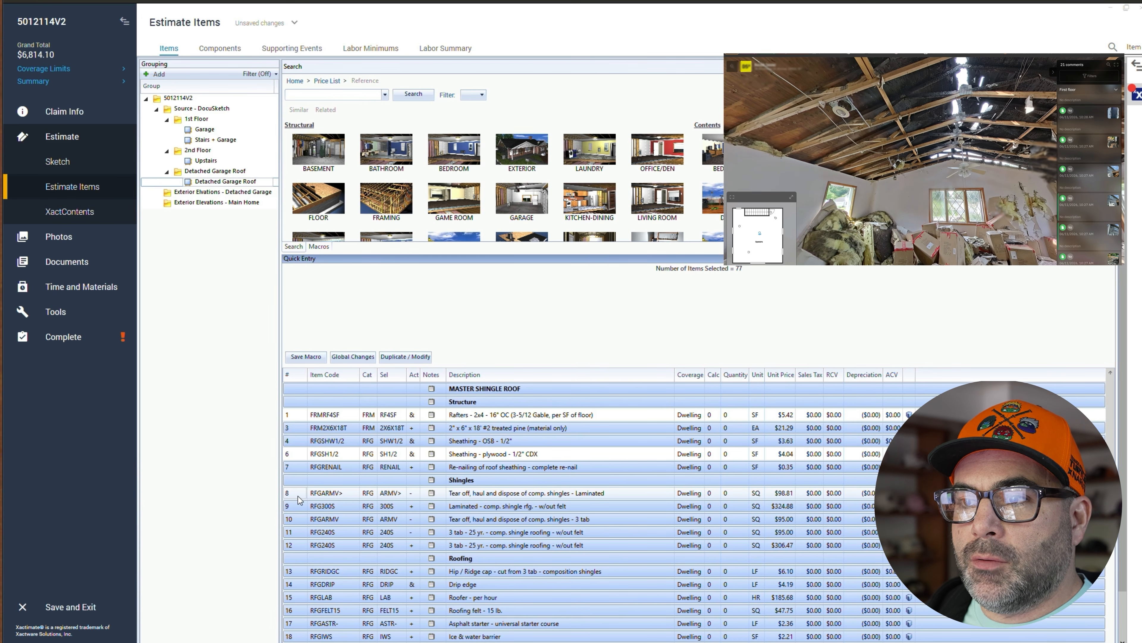
left_click(297, 506, "ctrl")
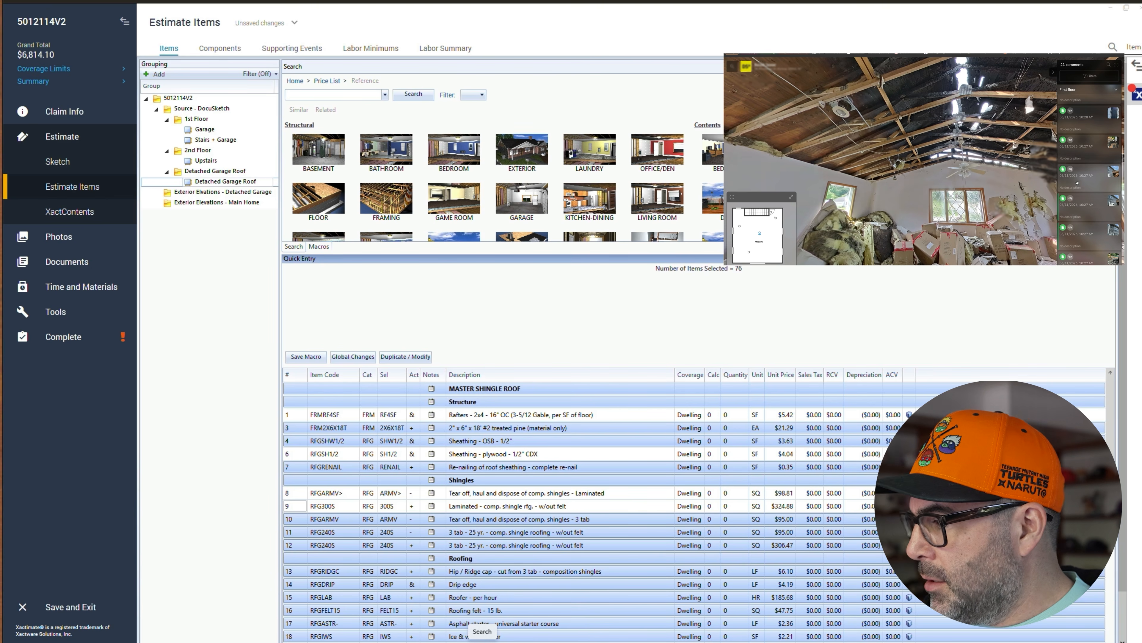
- Browse the 360° property photos to check the fire damage to the roof and exterior walls
scroll(1086, 205, "down", 2)
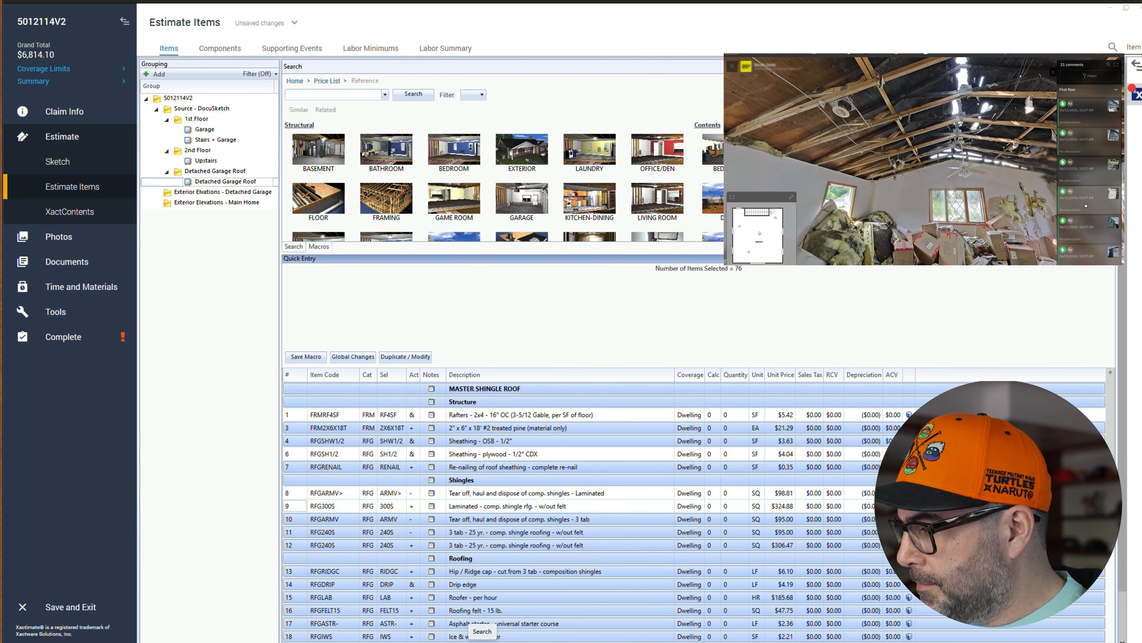
scroll(1086, 205, "down", 2)
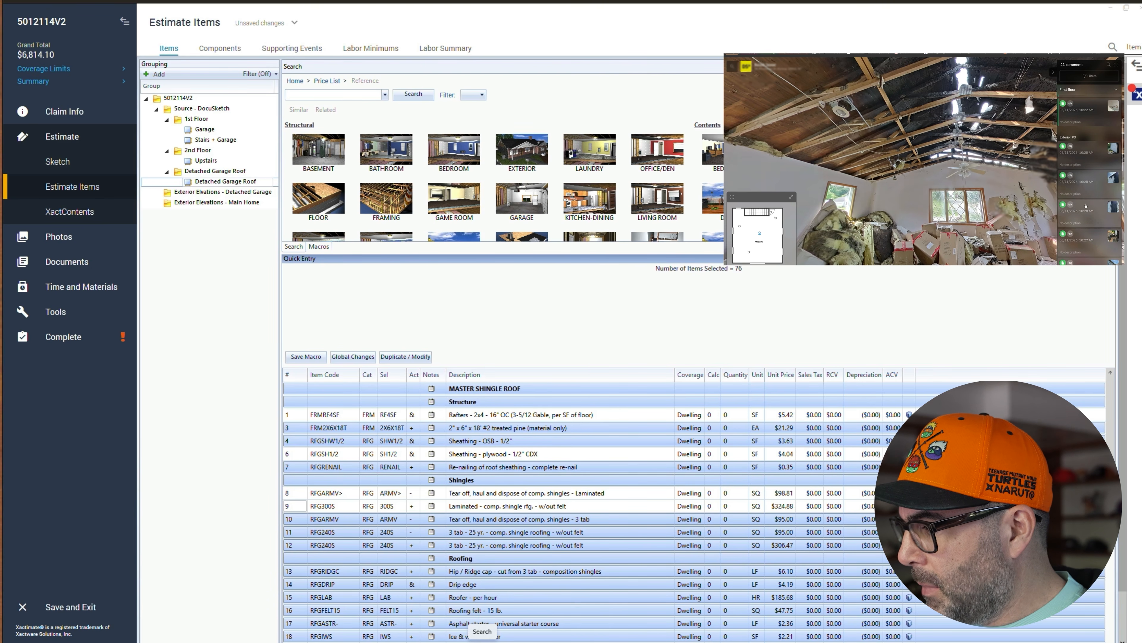
left_click(1091, 180)
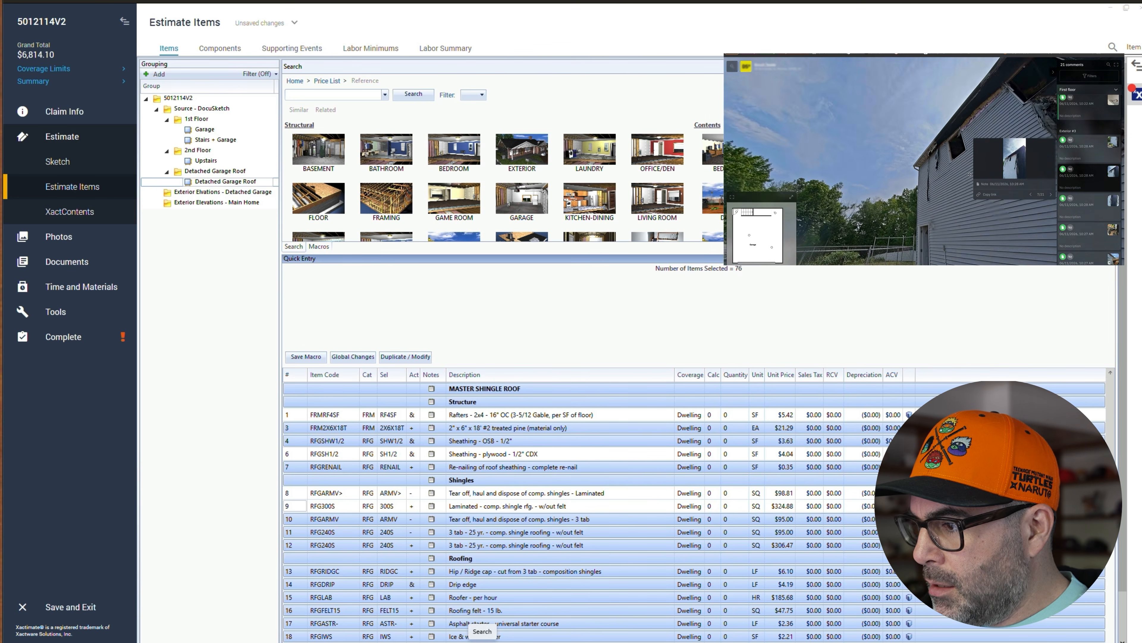
scroll(1091, 204, "down", 5)
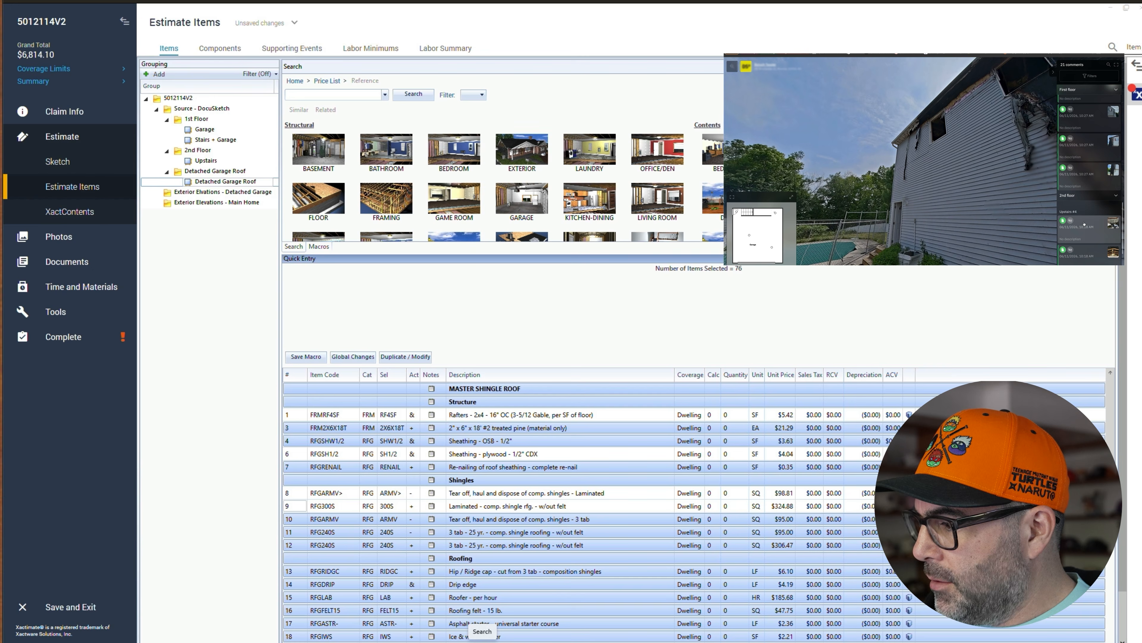
scroll(1084, 222, "up", 3)
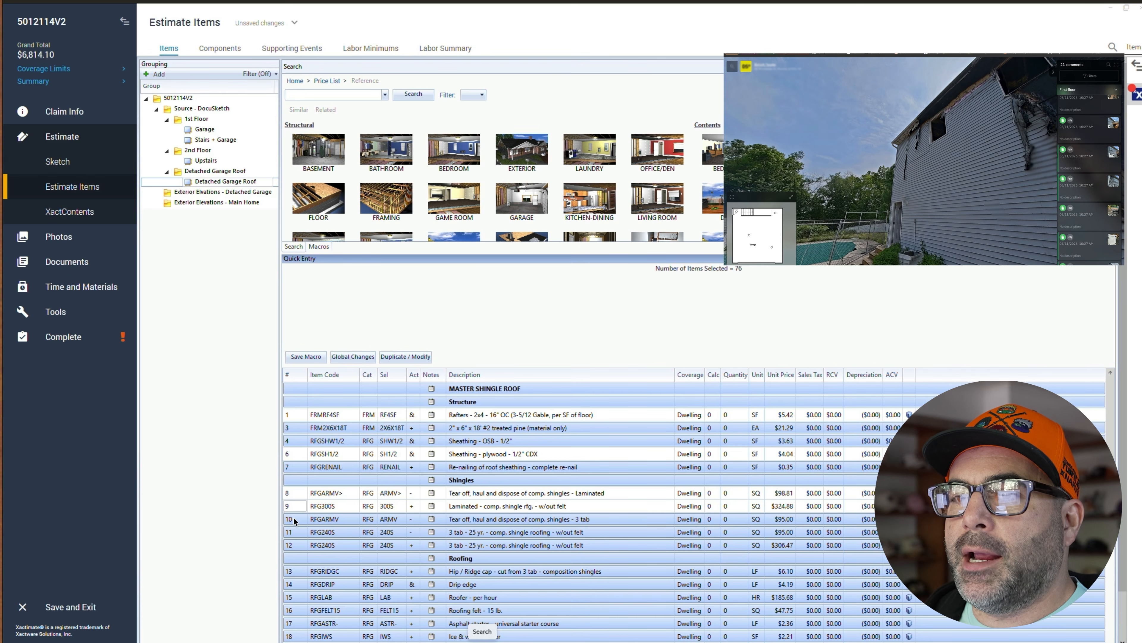
- Select all line items again and deselect plywood sheathing, laminated tear-off, laminated shingles and ridge cap lines
left_click(290, 570)
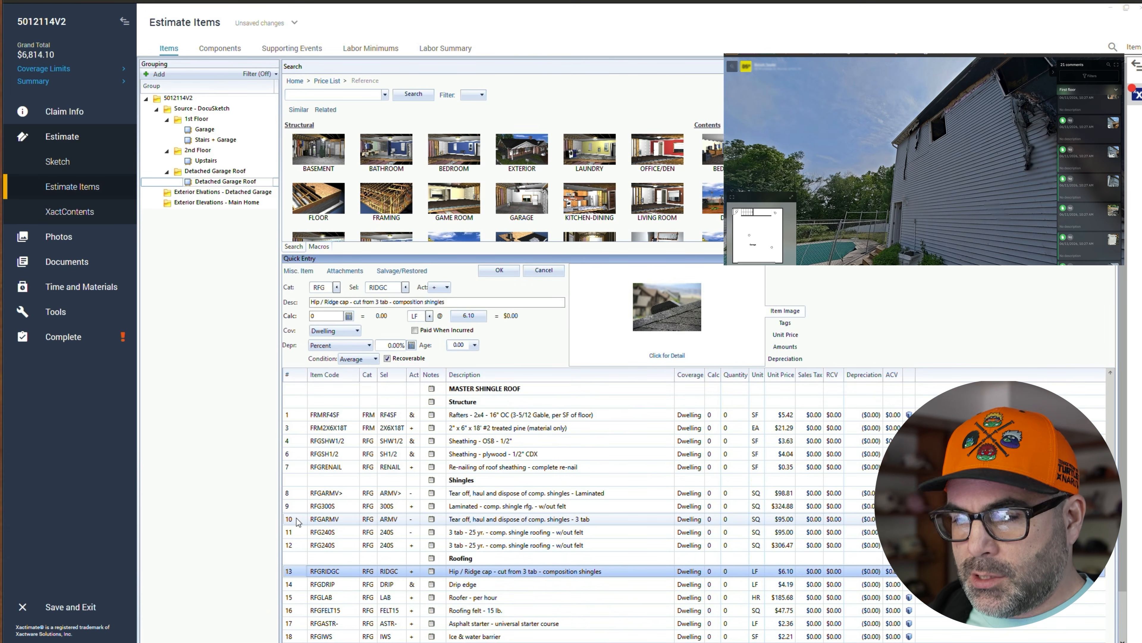
key("ctrl+a")
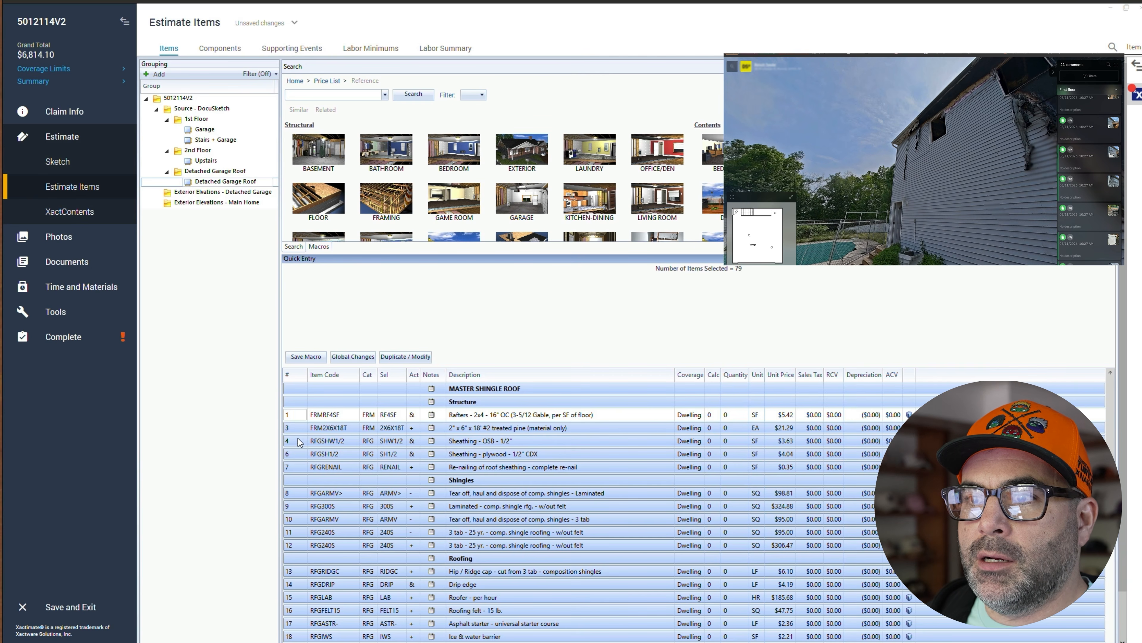
left_click(298, 453, "ctrl")
left_click(297, 495, "ctrl")
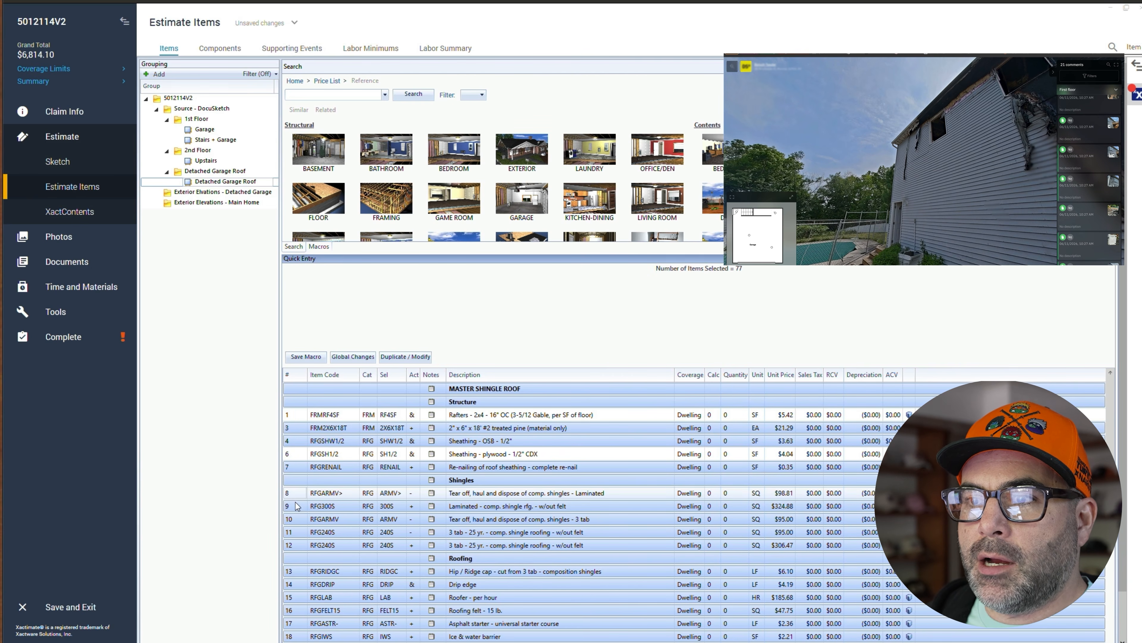
left_click(298, 507, "ctrl")
left_click(297, 574, "ctrl")
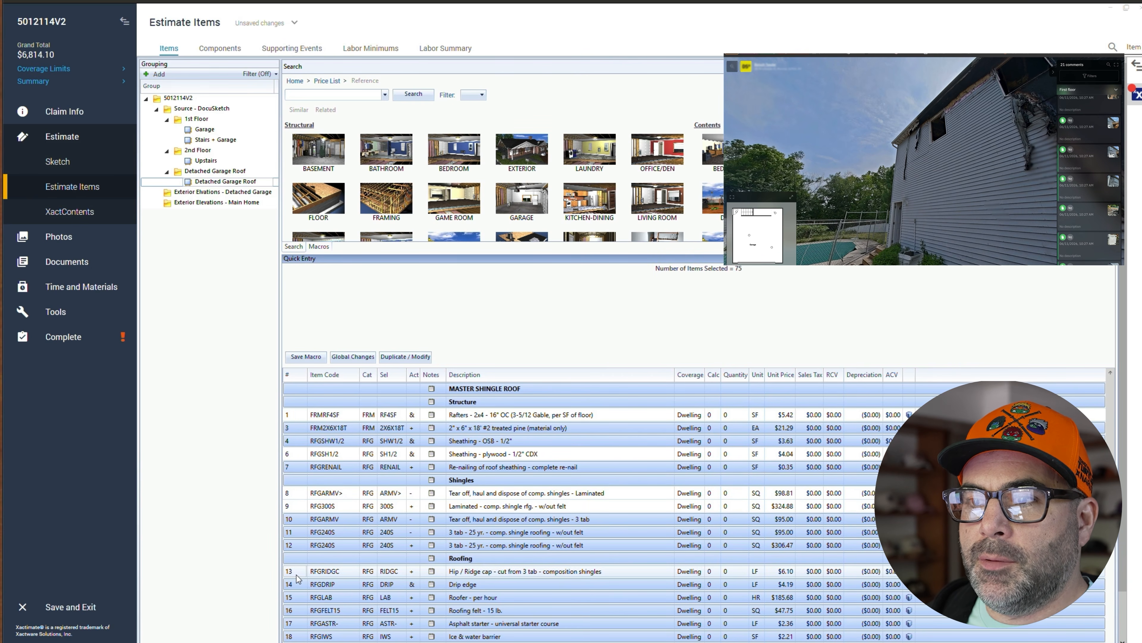
- Deselect the drip edge, roofing felt, asphalt starter, ice & water barrier, fascia and gutter line items
scroll(298, 578, "down", 5)
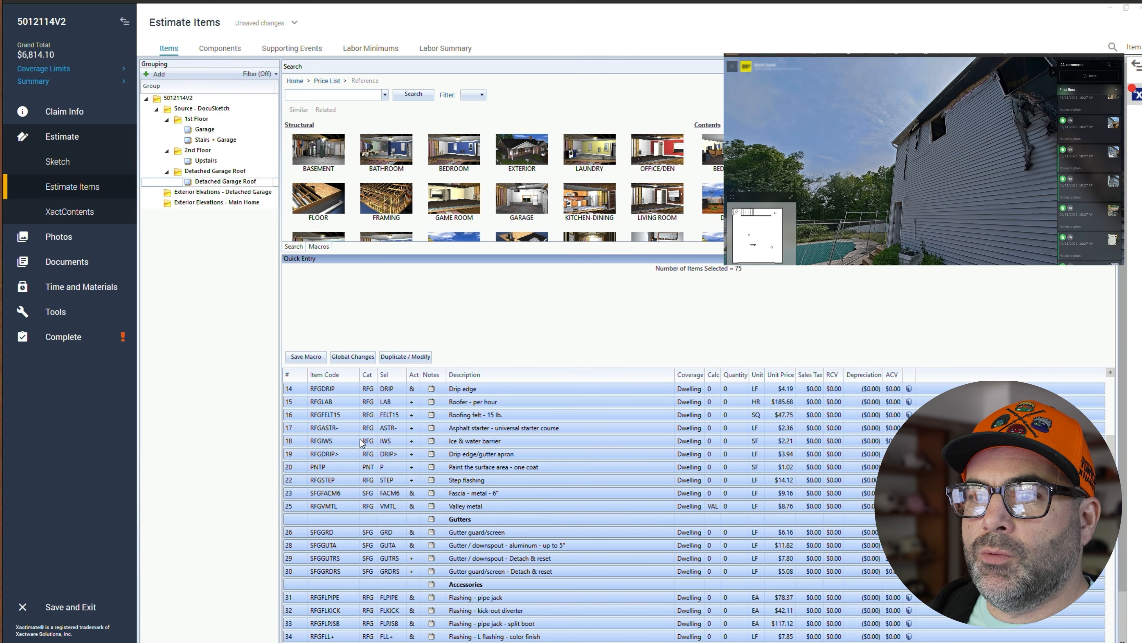
left_click(294, 390, "ctrl")
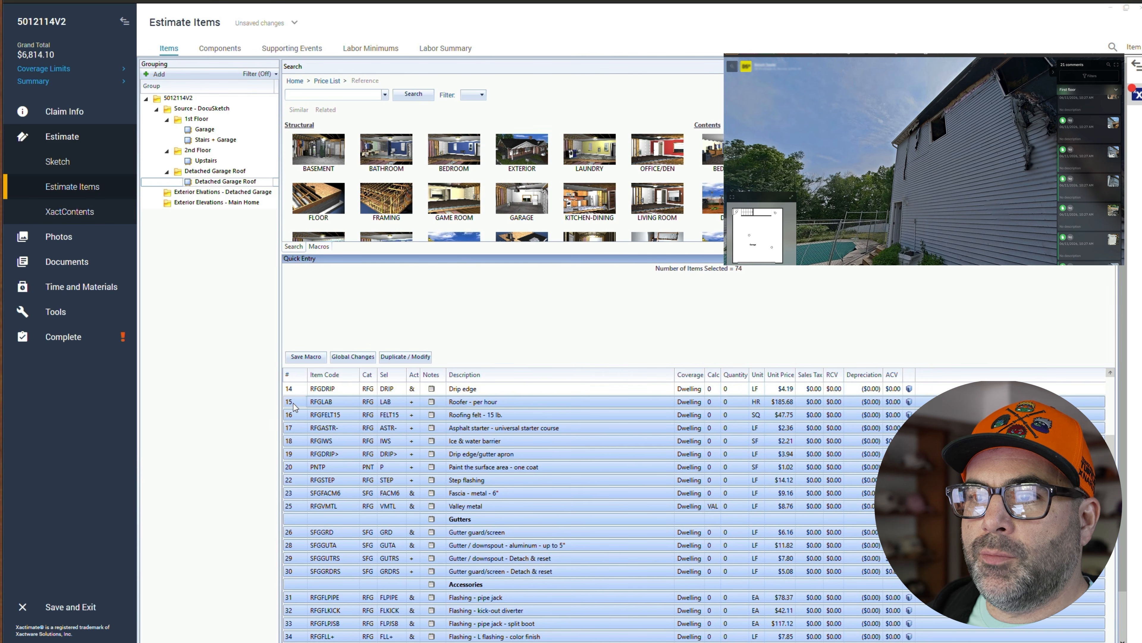
left_click(299, 417, "ctrl")
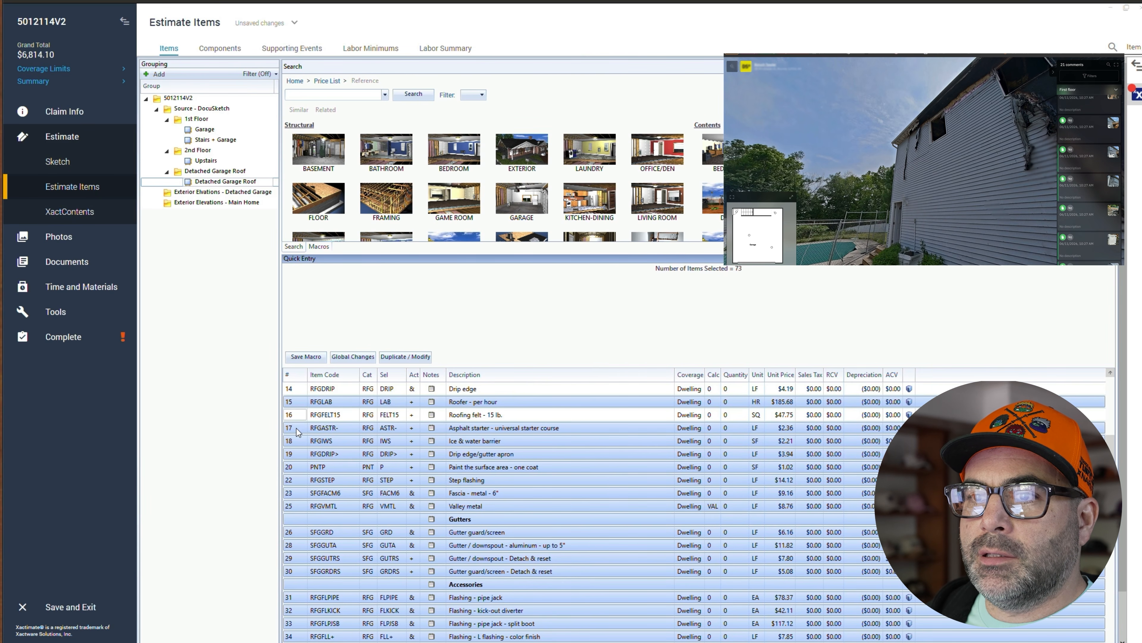
left_click(296, 432, "ctrl")
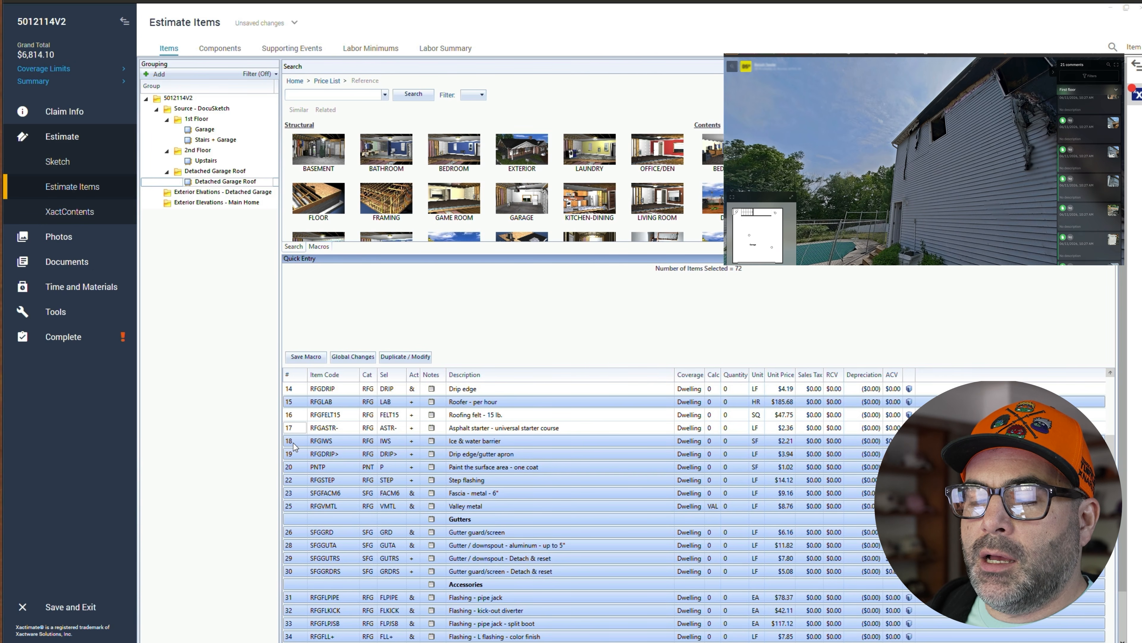
left_click(294, 443, "ctrl")
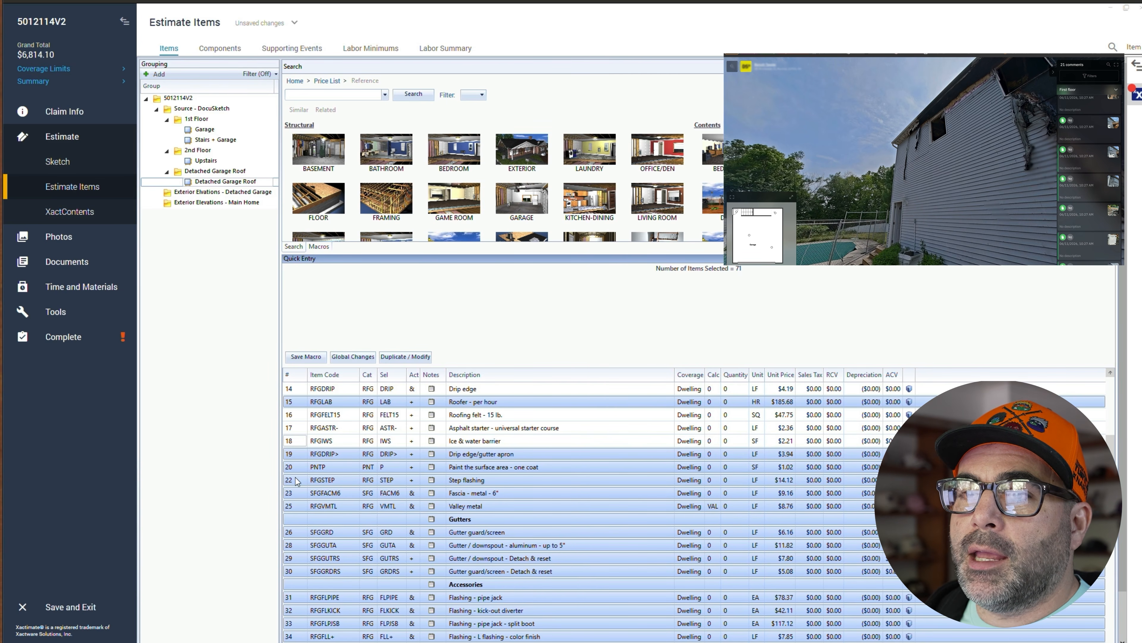
left_click(292, 494, "ctrl")
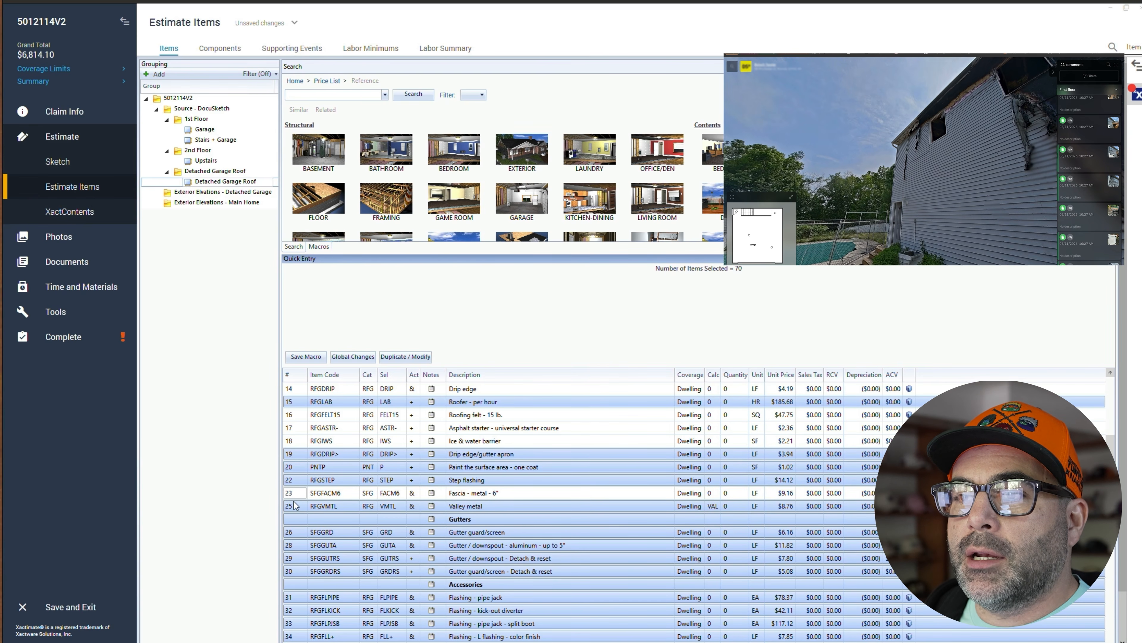
scroll(297, 529, "down", 2)
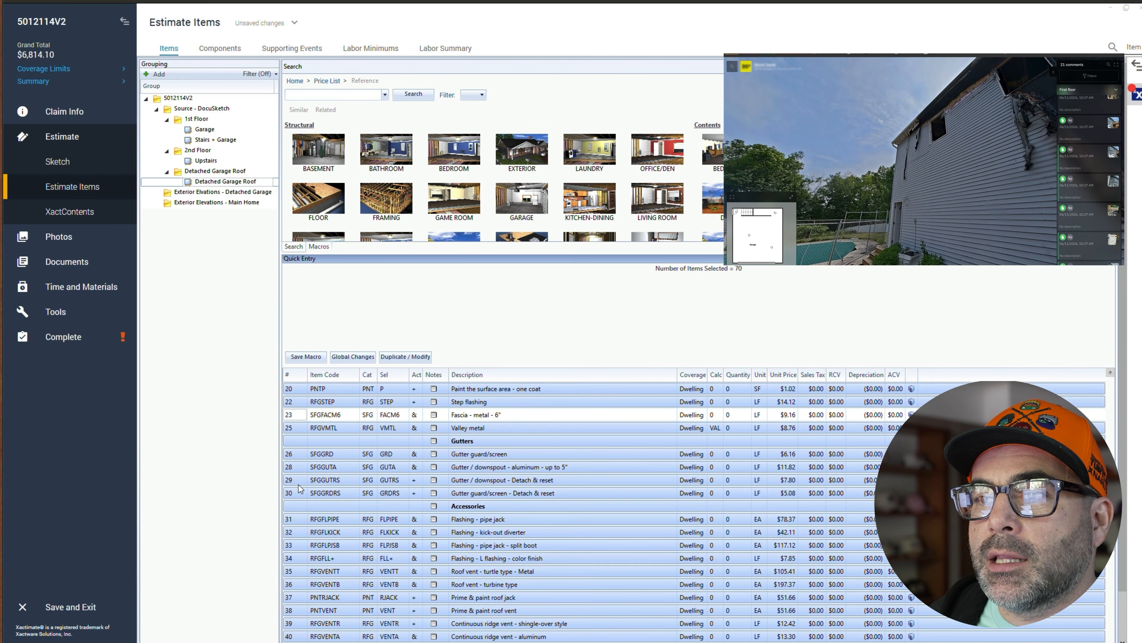
left_click(294, 468, "ctrl")
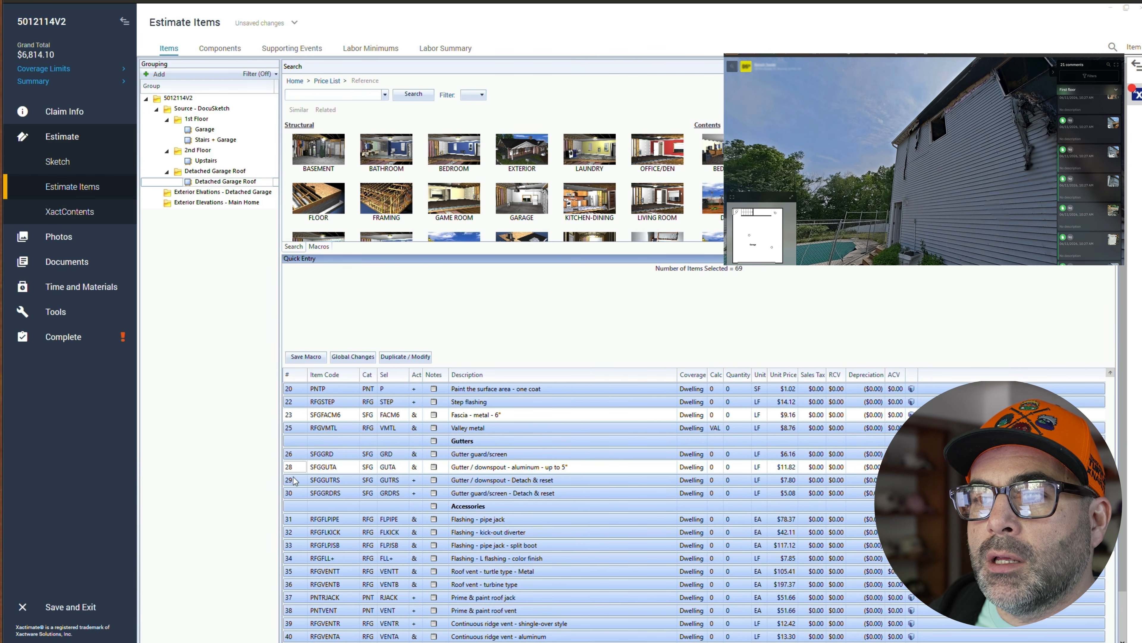
- Deselect the shingle-over-style ridge vent and both high-roof charge lines, then delete all remaining selected line items
scroll(310, 518, "down", 3)
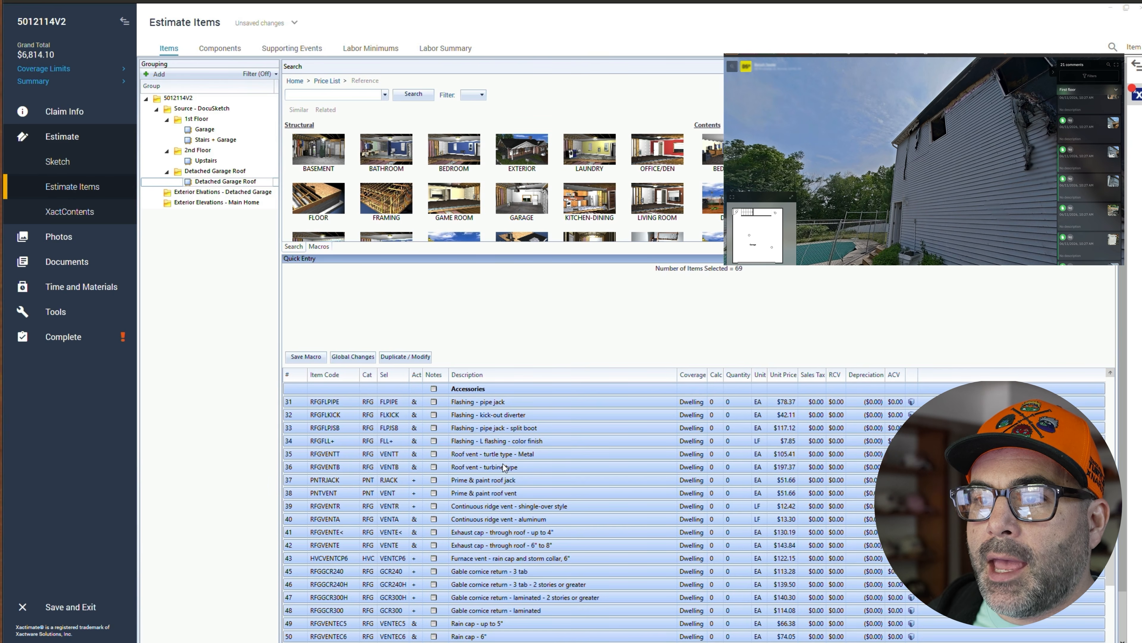
left_click(291, 506, "ctrl")
scroll(289, 547, "down", 1)
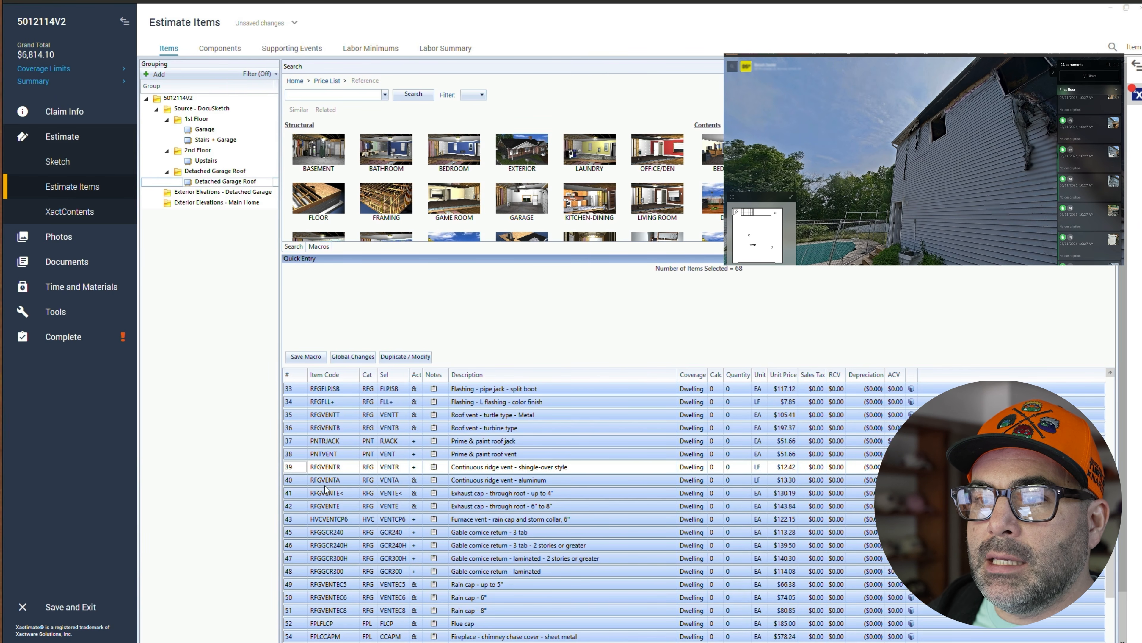
scroll(315, 547, "down", 1)
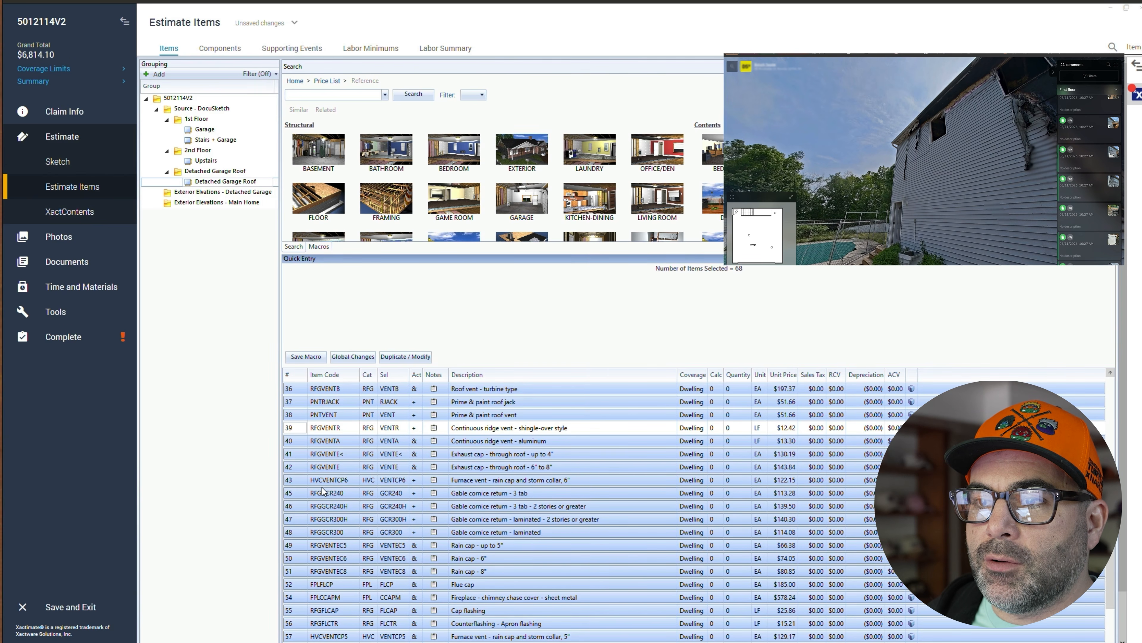
scroll(320, 567, "down", 1)
scroll(314, 540, "down", 3)
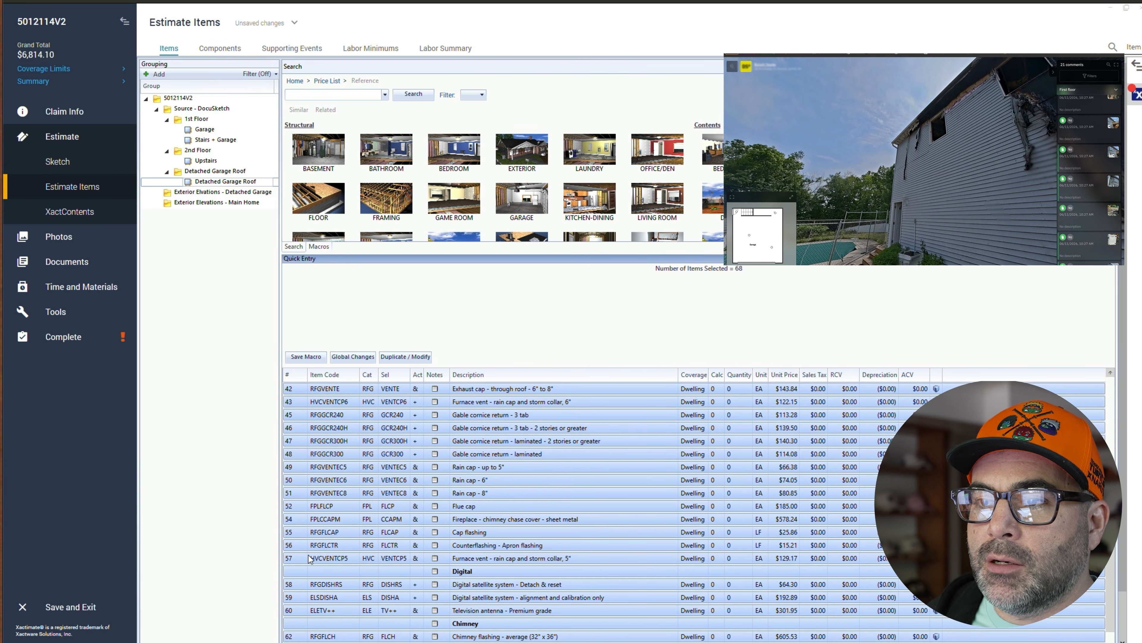
scroll(327, 569, "down", 4)
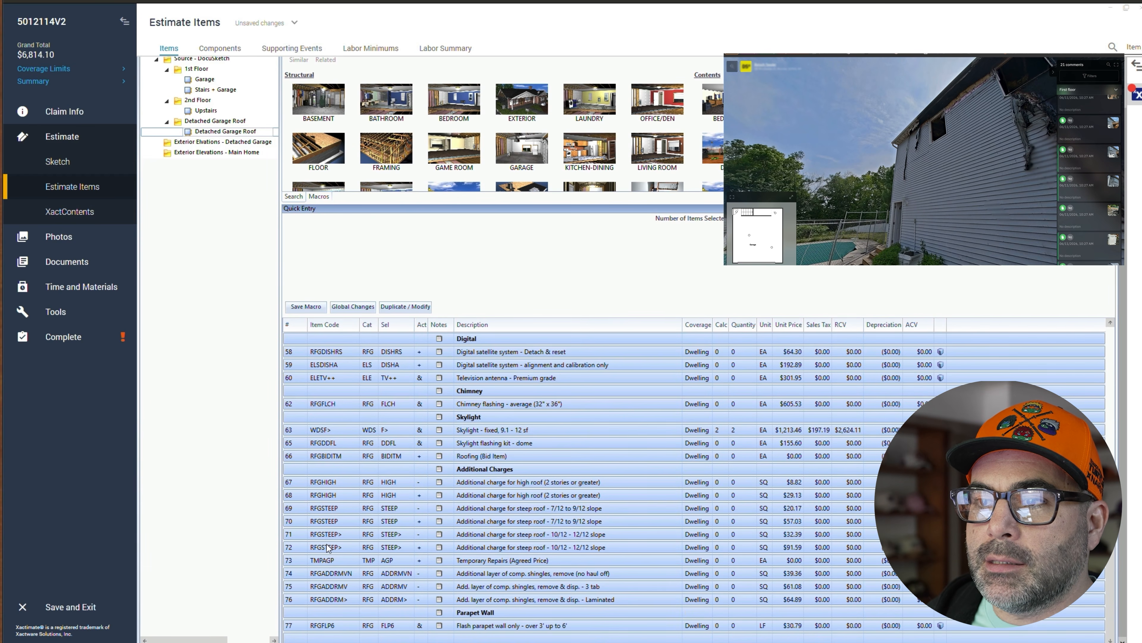
left_click(296, 484)
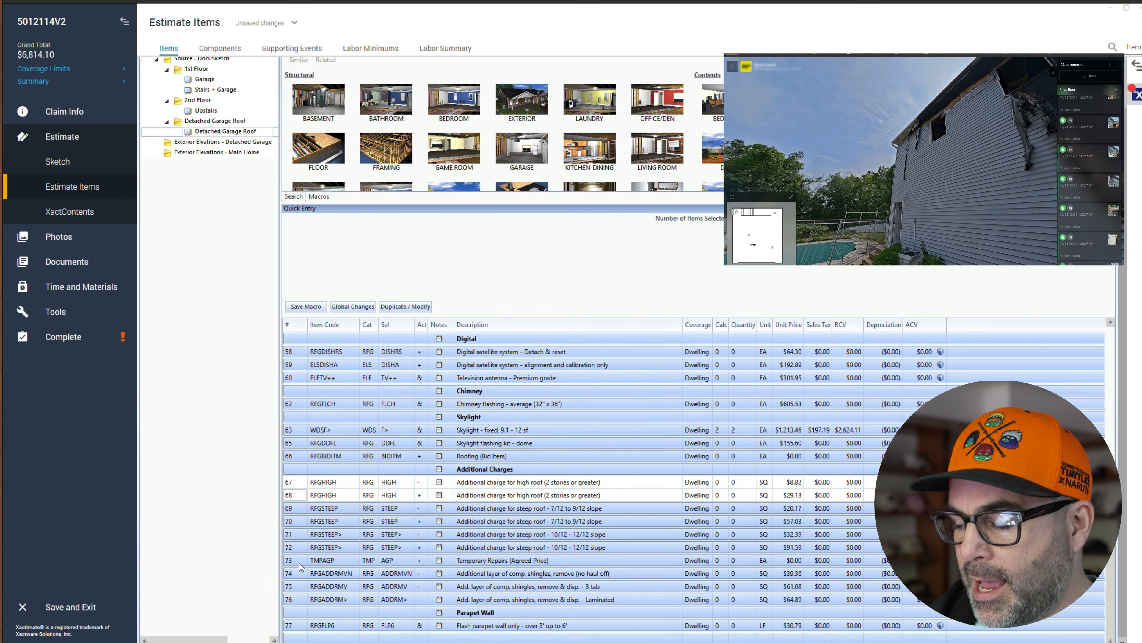
key("Delete")
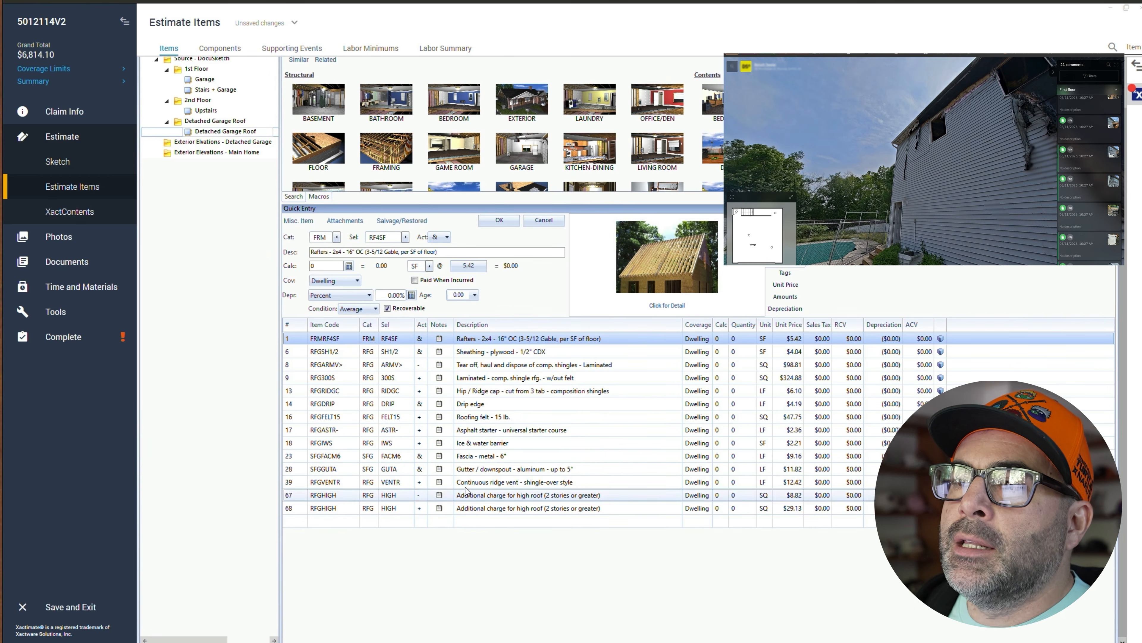
- Set the quantity calculation of the rafters and plywood sheathing lines to SF
left_click(727, 342)
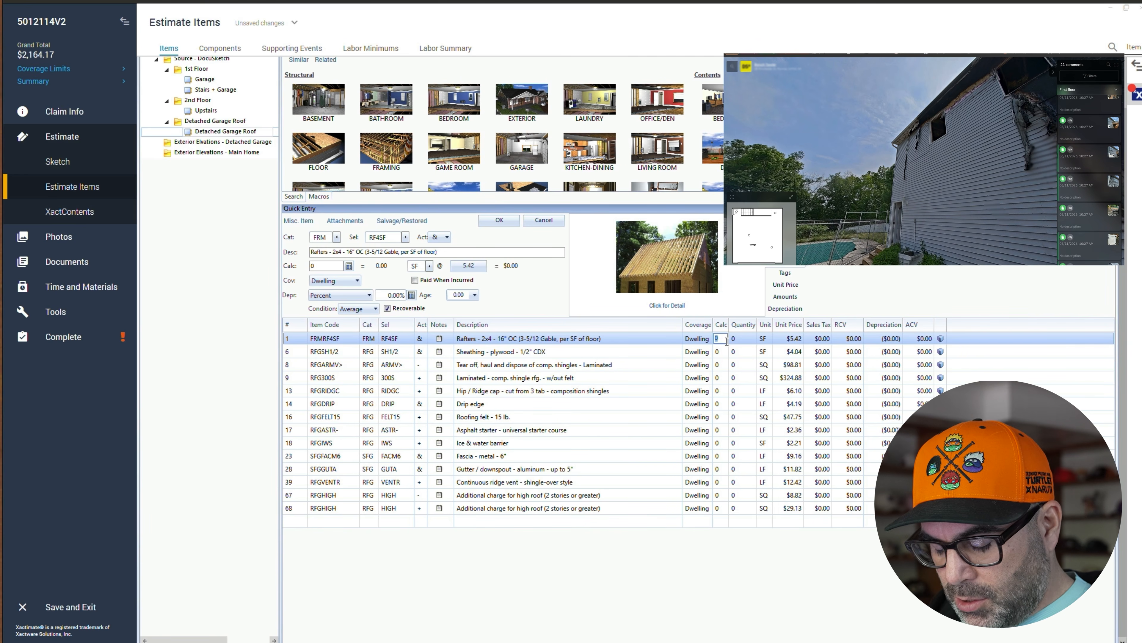
type("SF")
key("Return")
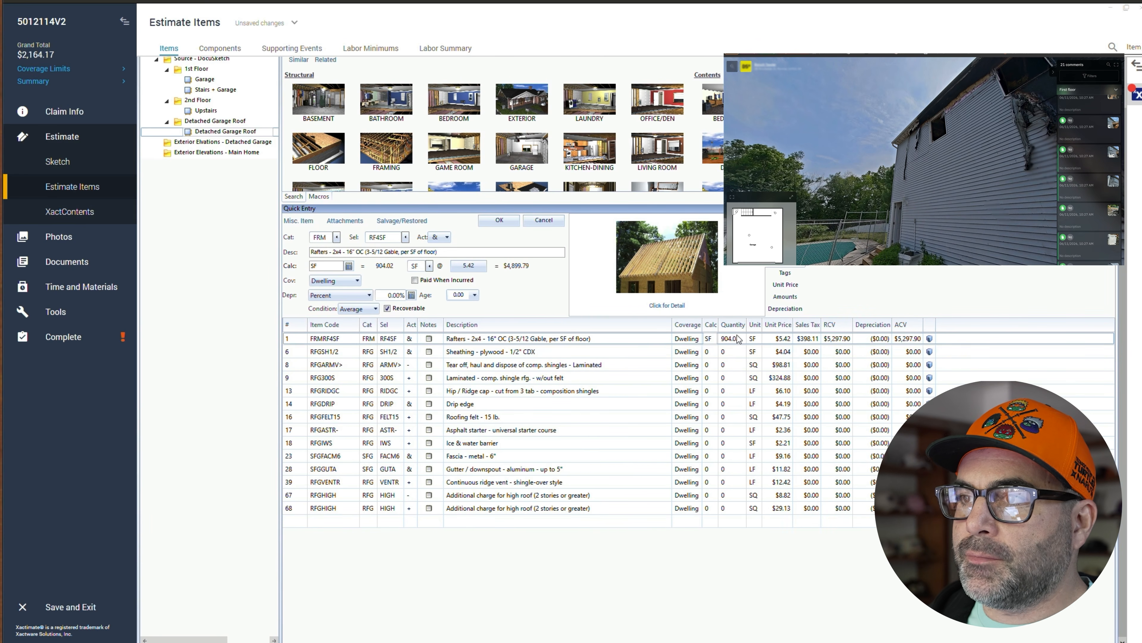
left_click(712, 351)
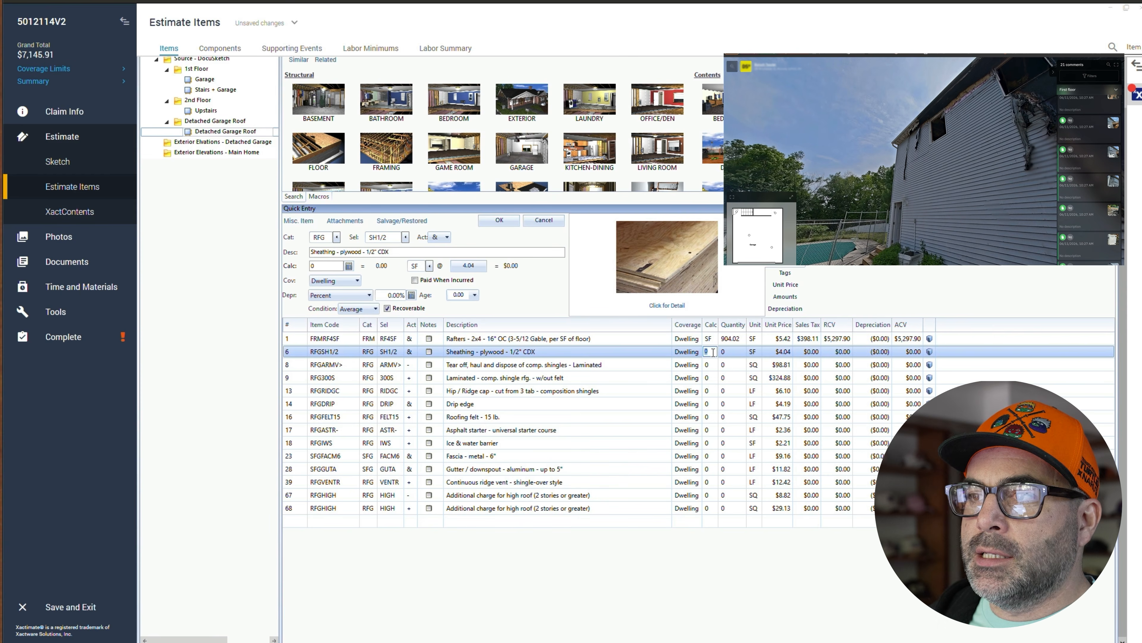
type("SF")
key("Return")
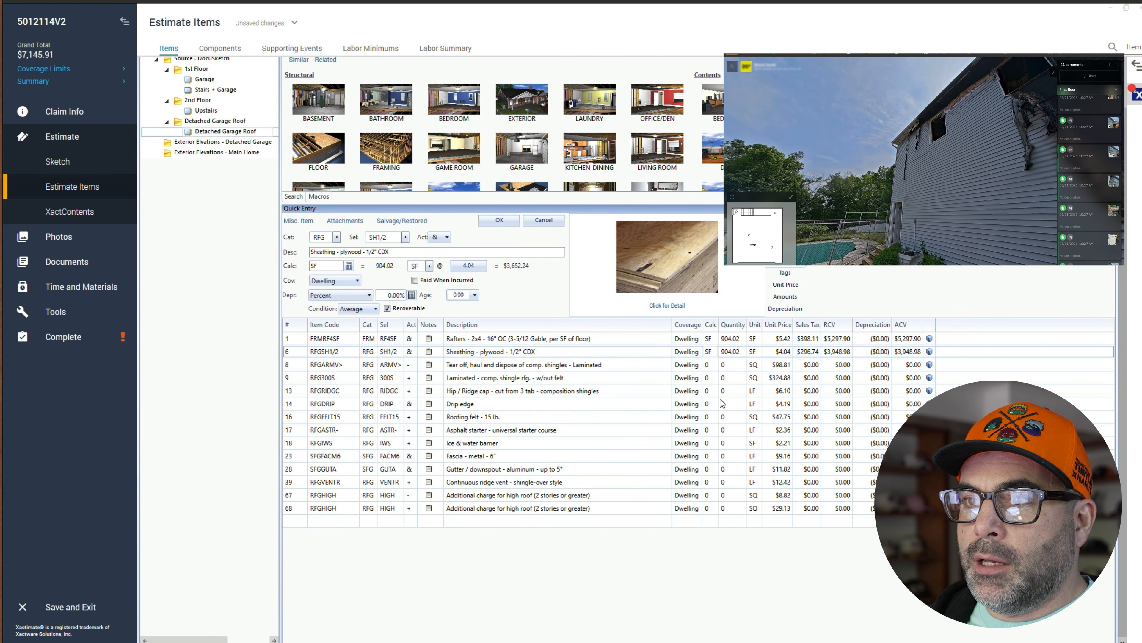
- Set the laminated tear-off line's quantity calculation to SQ
left_click(708, 370)
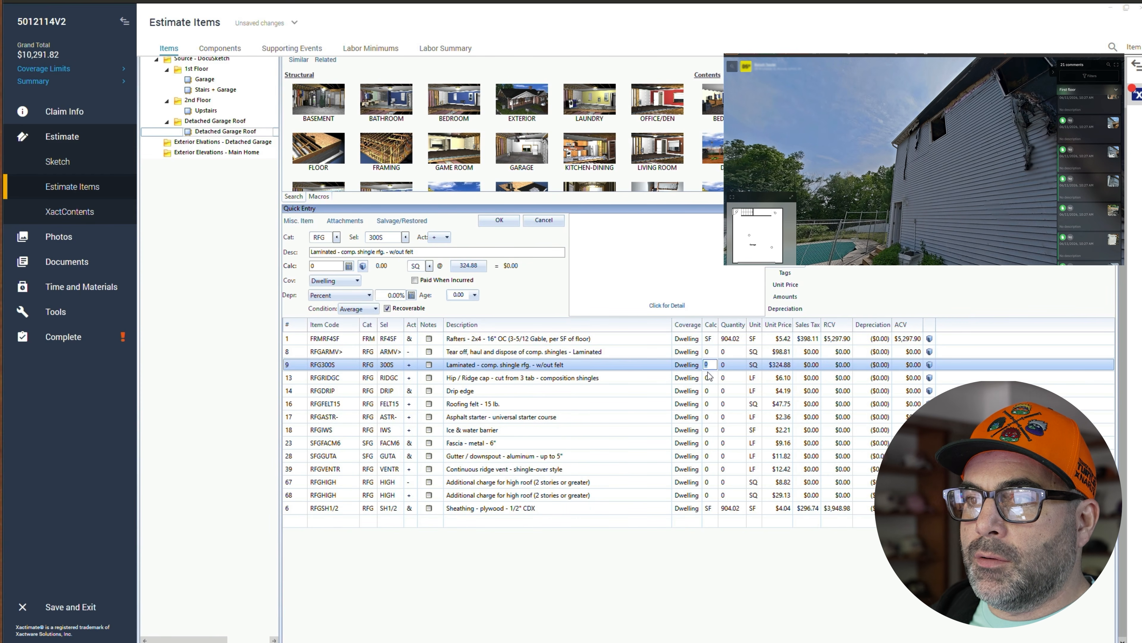
left_click(710, 353)
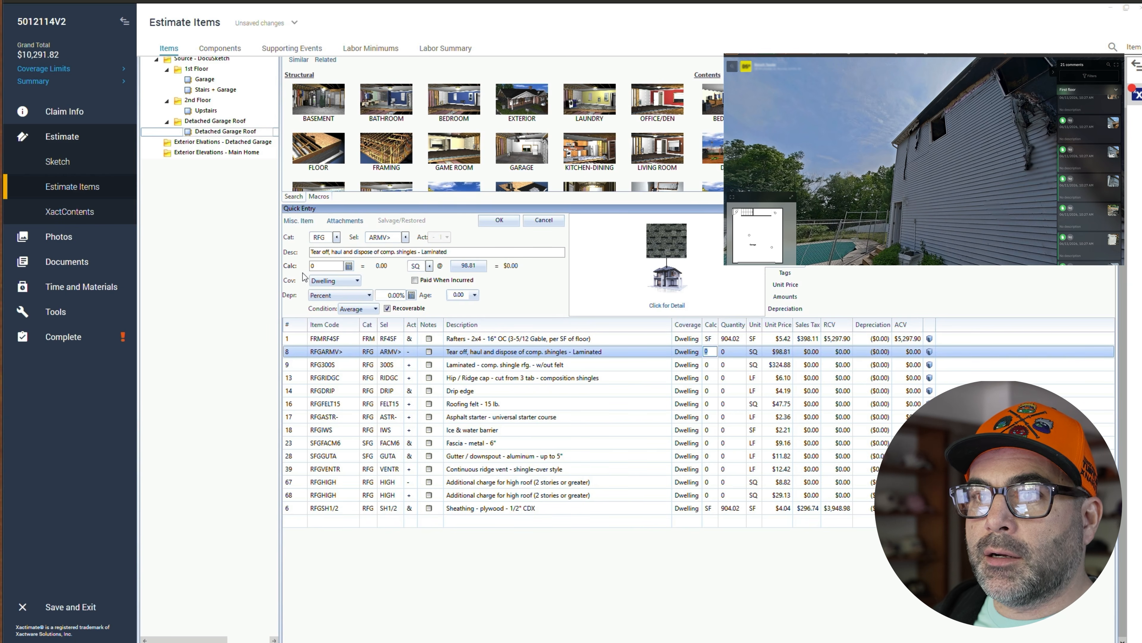
left_click(326, 266)
type("SQ")
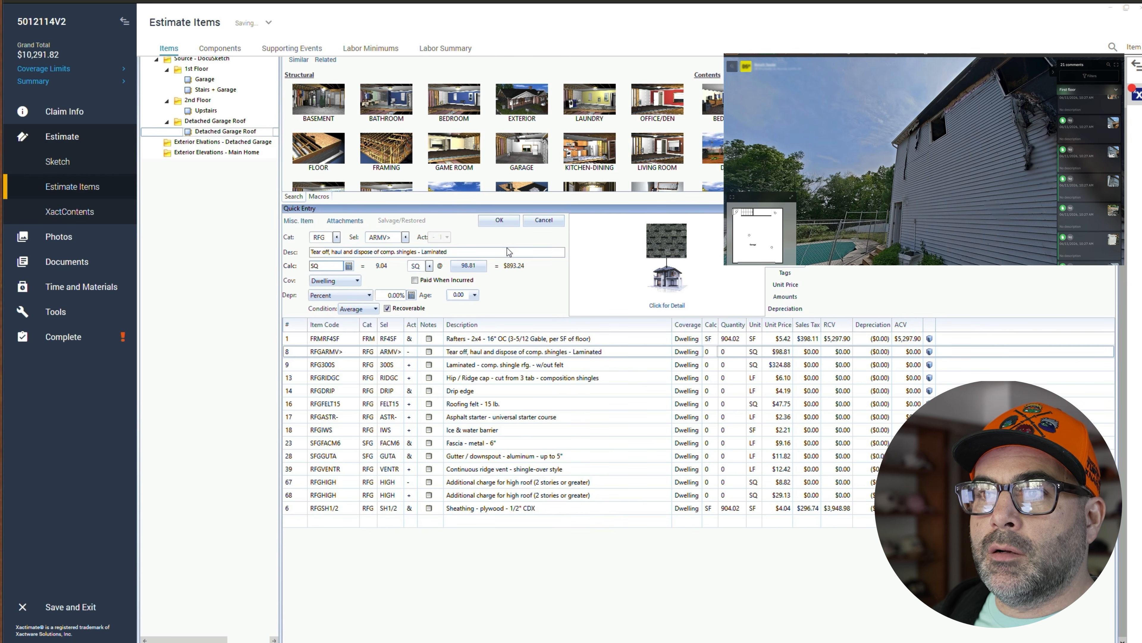
left_click(499, 220)
- Set the laminated shingle line's quantity calculation to SQ*1.08 to add waste
left_click(321, 378)
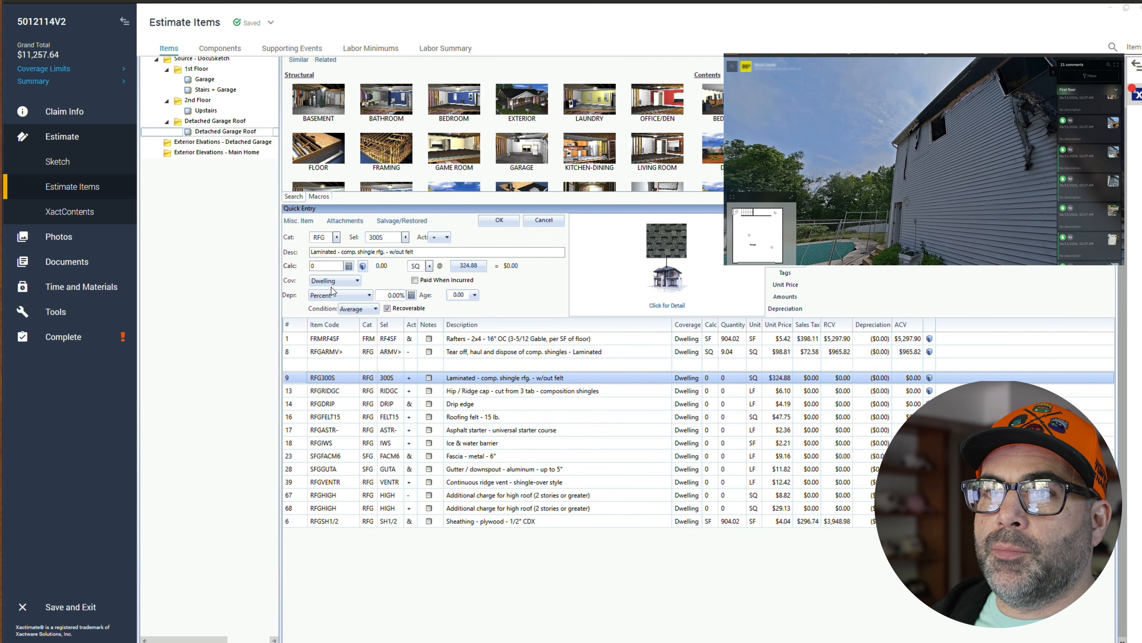
left_click(333, 266)
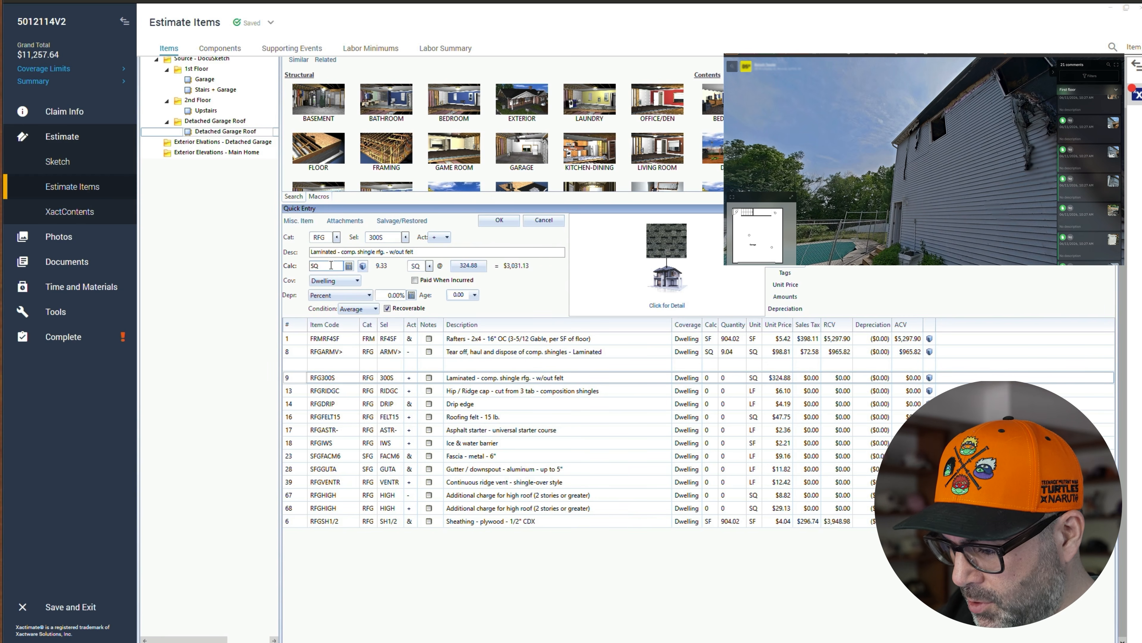
type("SQ*1.0")
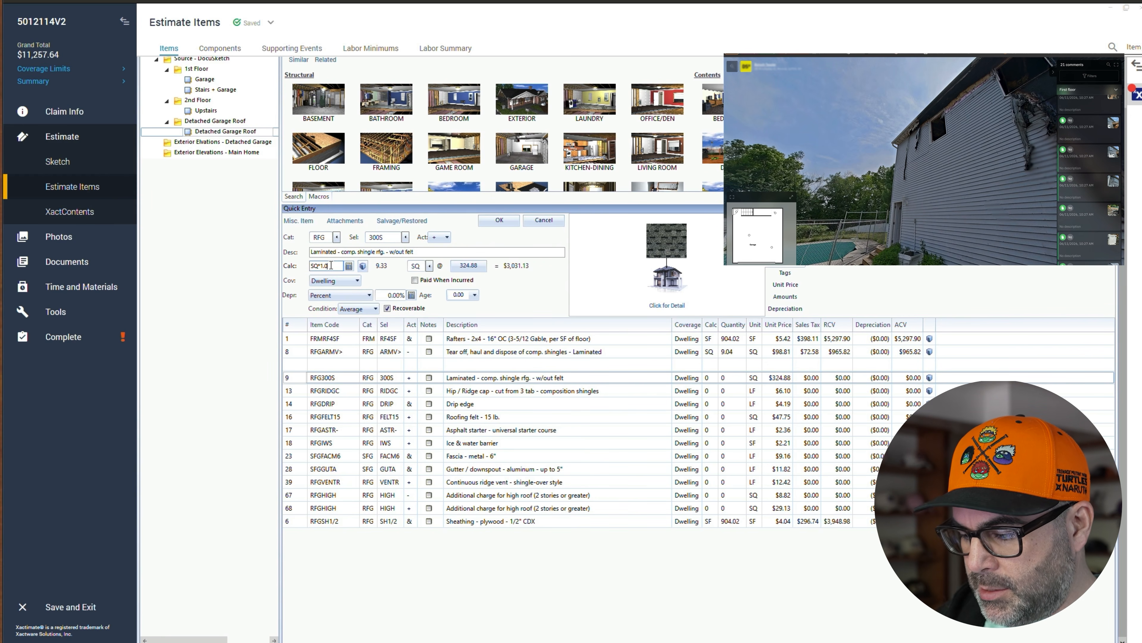
type("8")
left_click(499, 220)
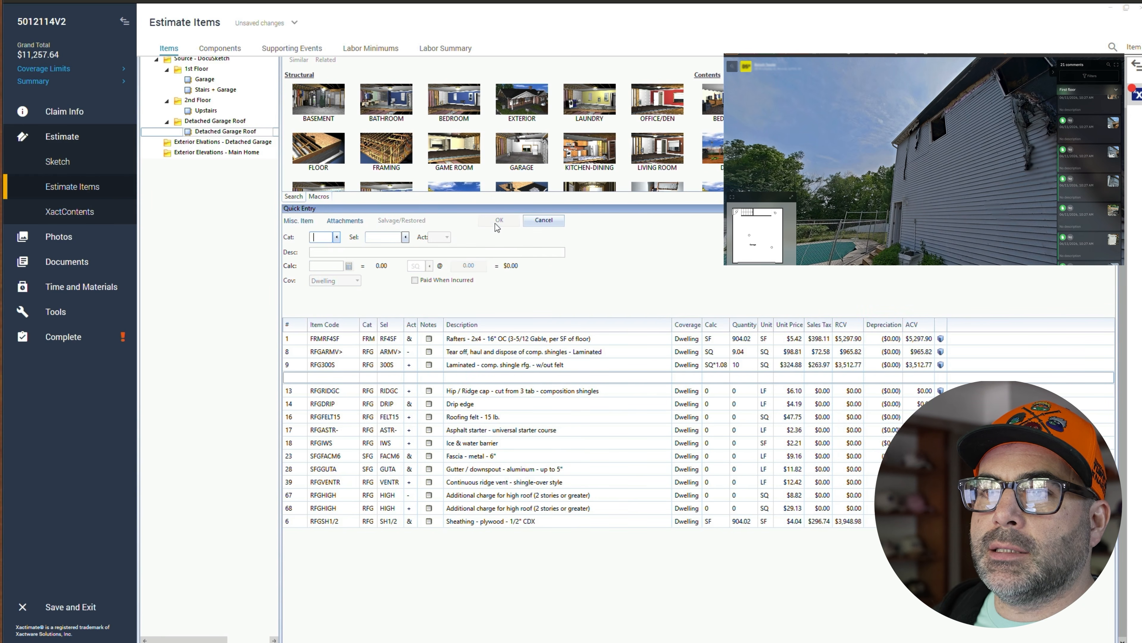
- Move the plywood sheathing line back under the rafters and set the hip/ridge cap quantity to HIP+R
left_click_drag(302, 523, 303, 368)
left_click(300, 379)
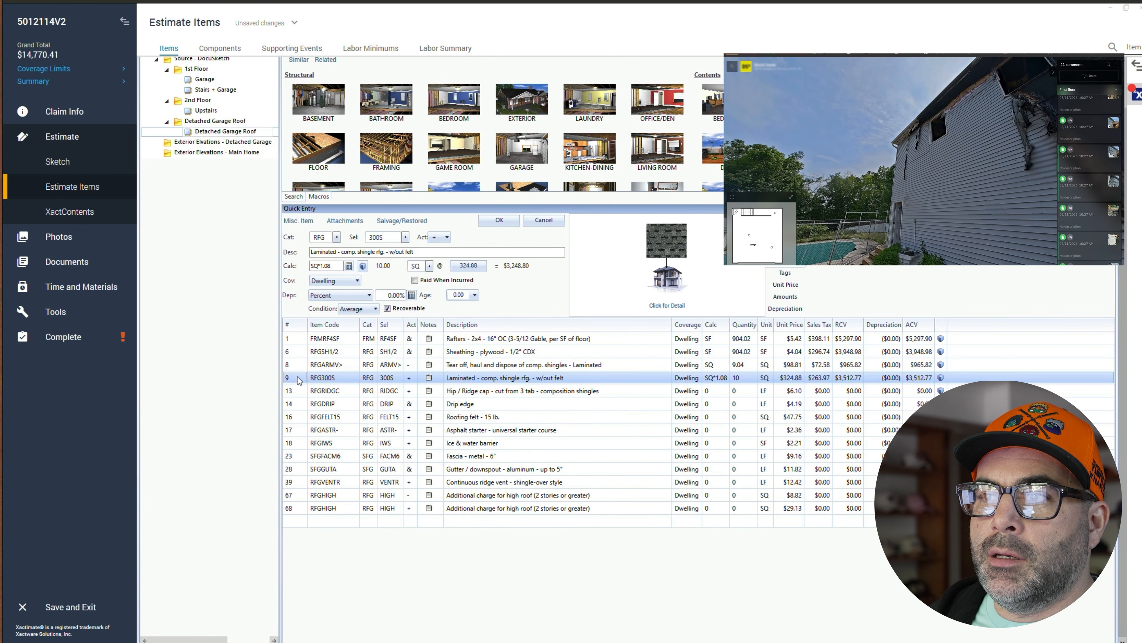
left_click(299, 392)
left_click(331, 267)
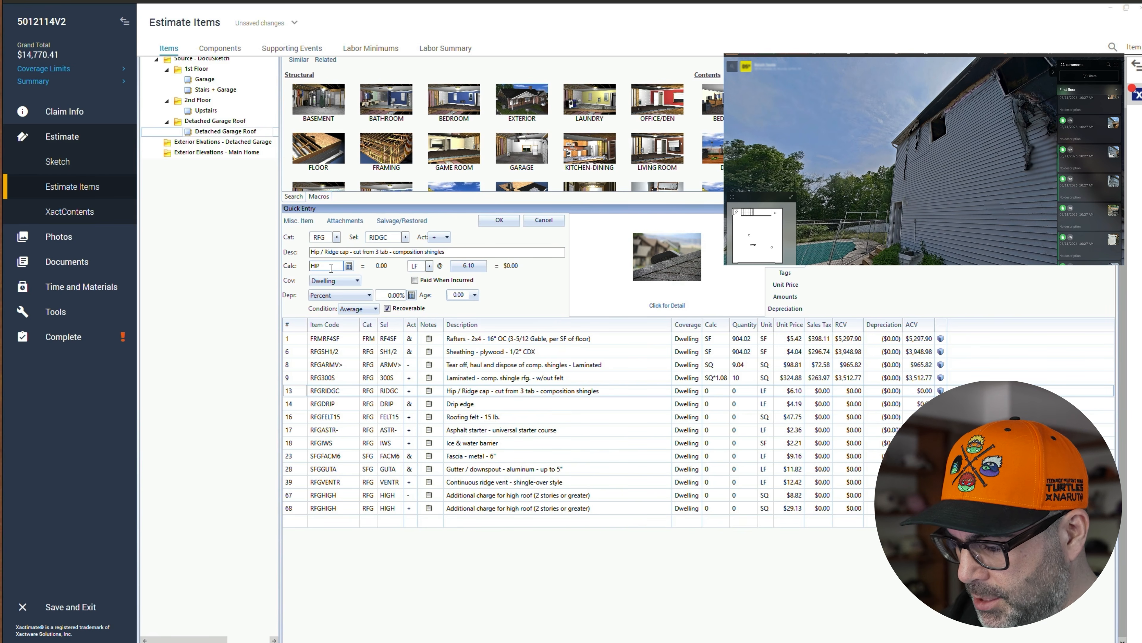
type("HIP+R")
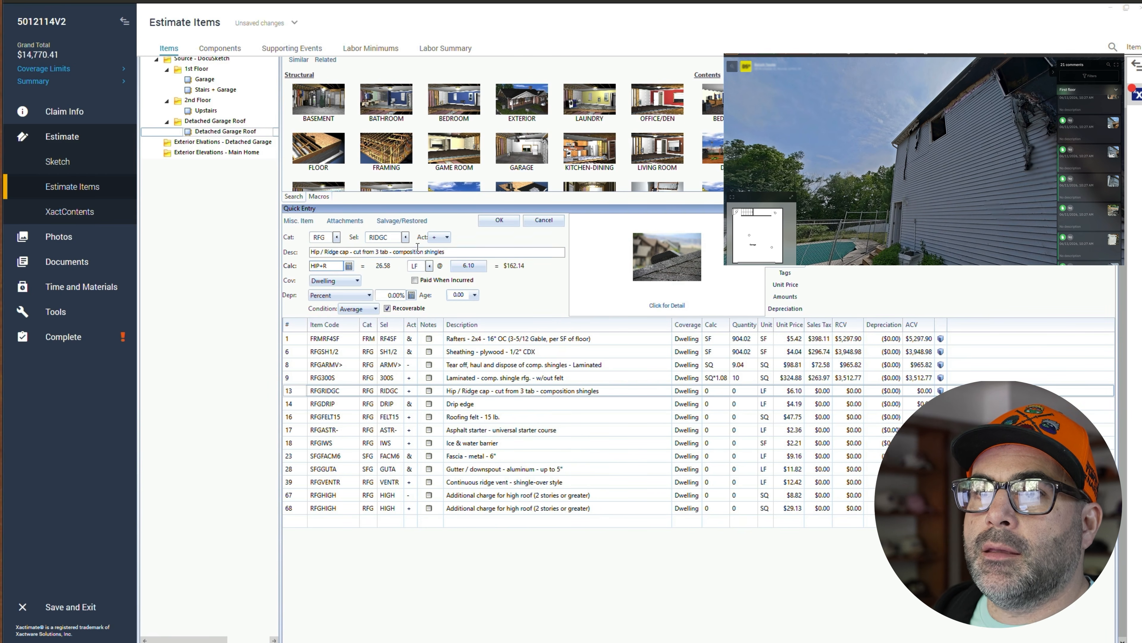
left_click(499, 220)
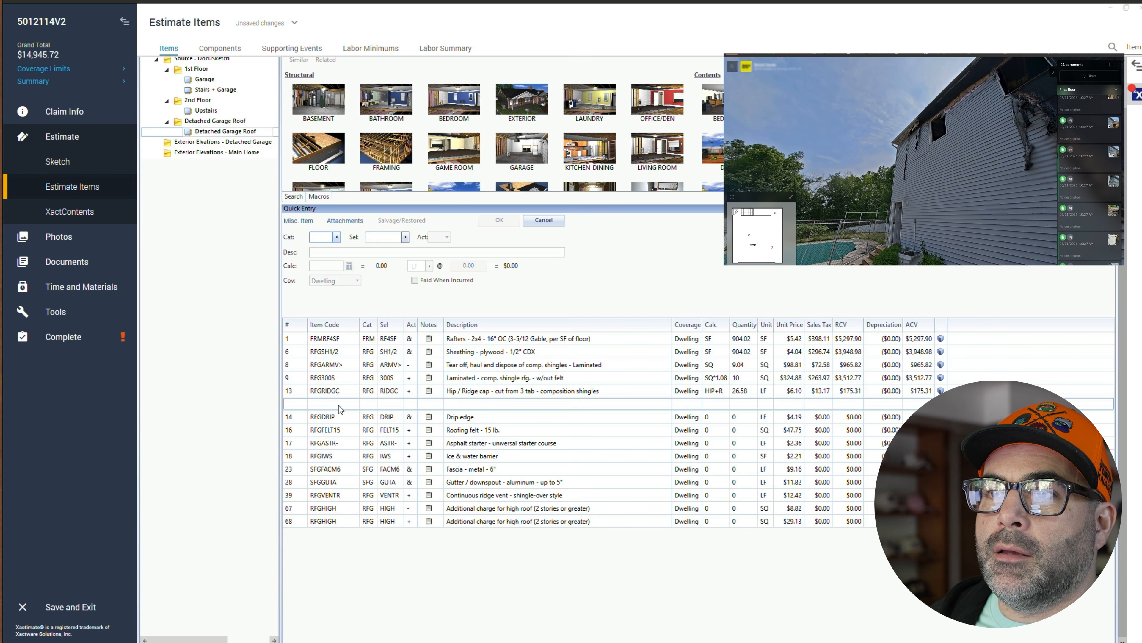
- Set the drip edge quantity calculation to P and the roofing felt quantity calculation to SQ
left_click(339, 415)
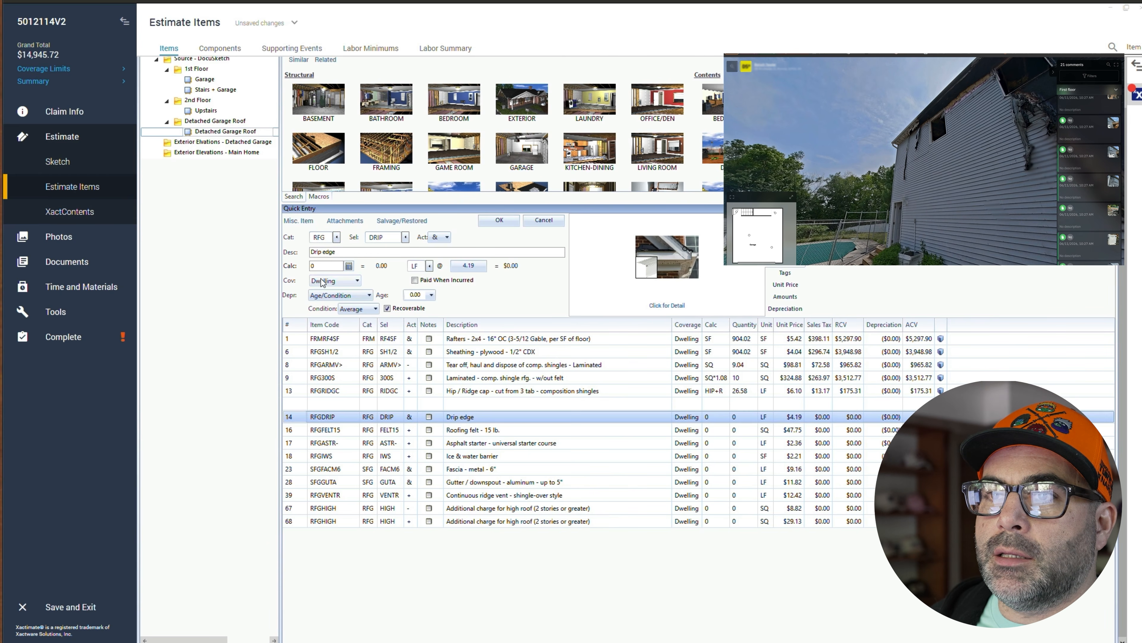
left_click(324, 266)
type("P")
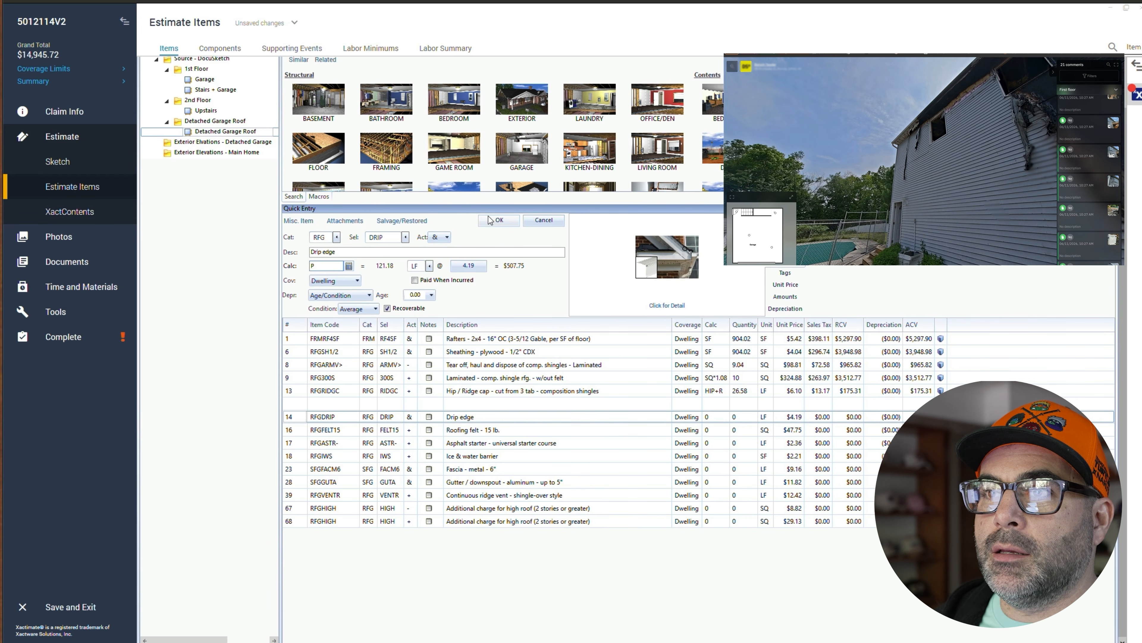
left_click(500, 220)
left_click(310, 427)
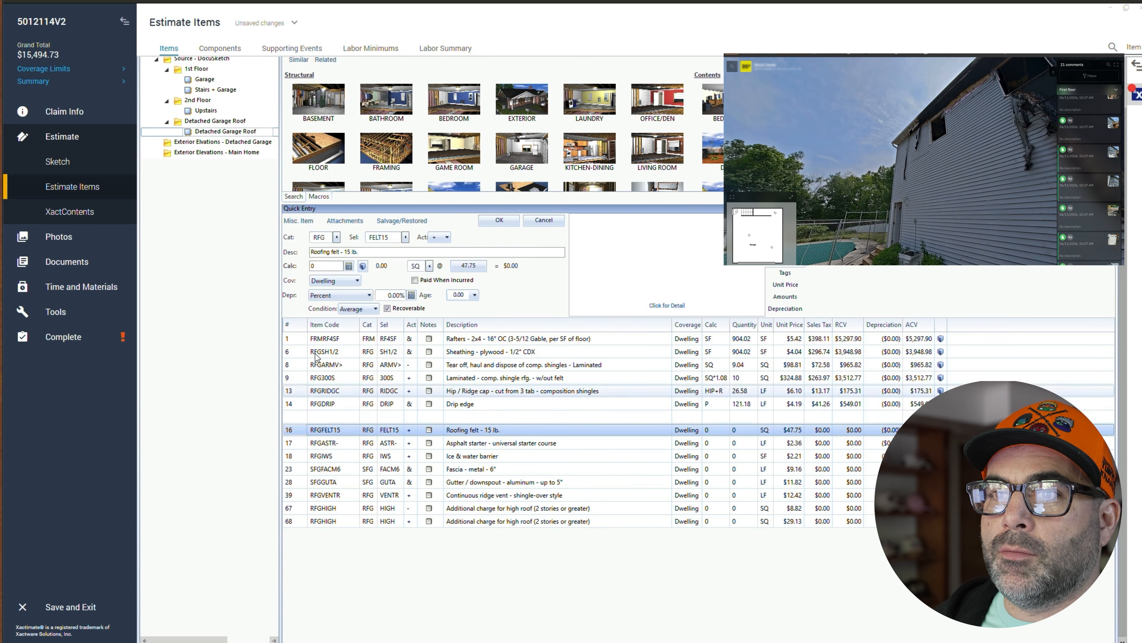
left_click(325, 266)
type("SQ")
left_click(499, 220)
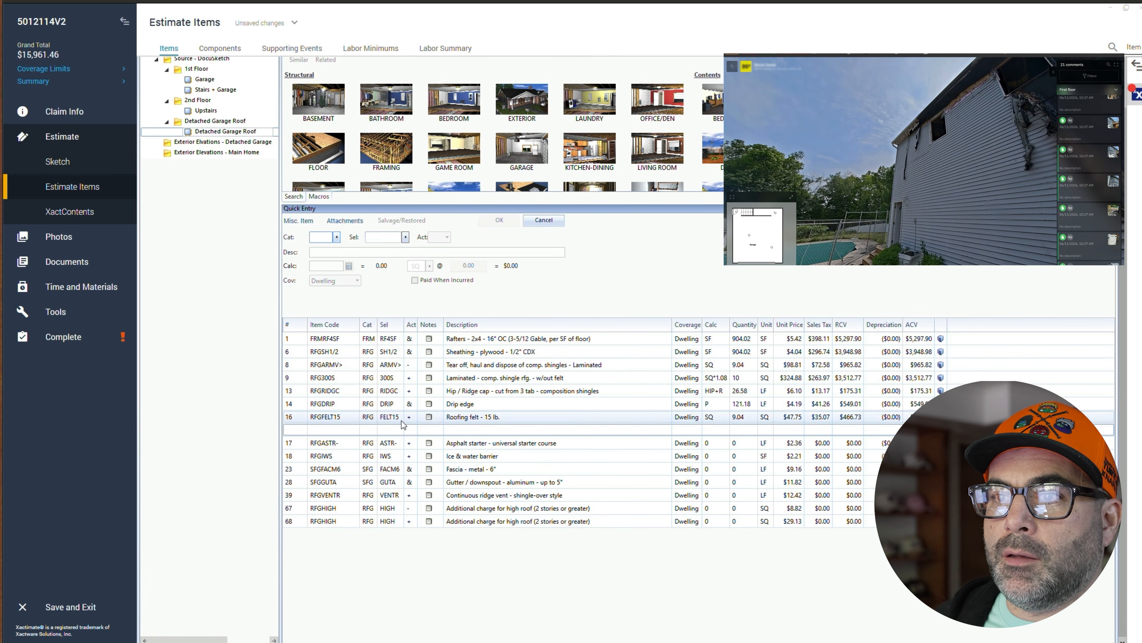
- Set the asphalt starter course line's quantity calculation to P
left_click(408, 420)
left_click(410, 419)
left_click(411, 419)
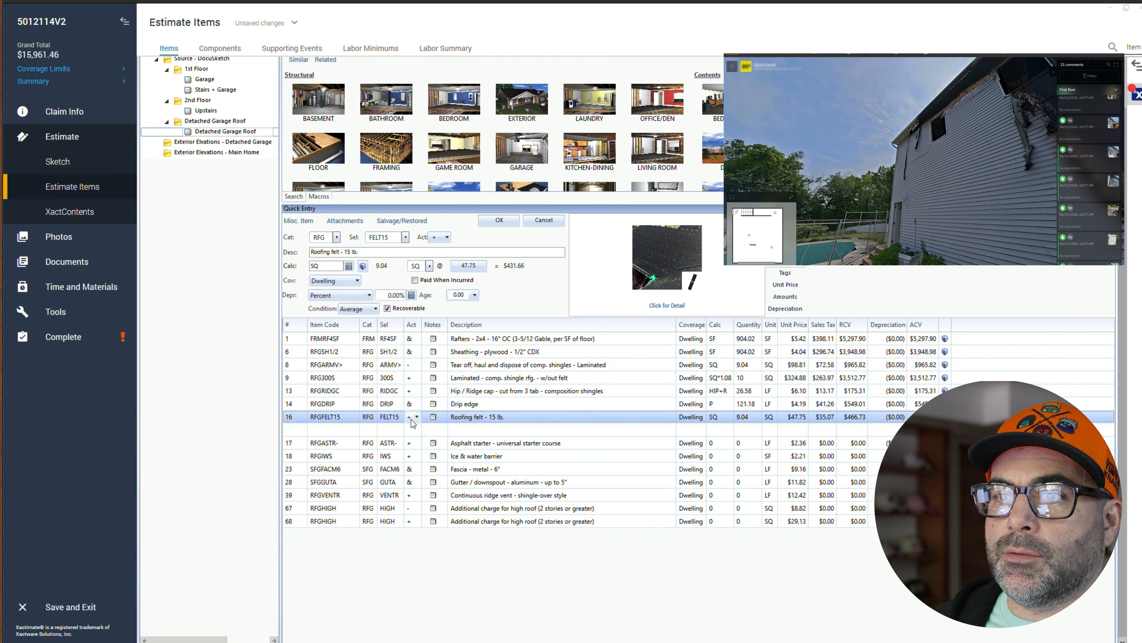
left_click(290, 443)
left_click(327, 266)
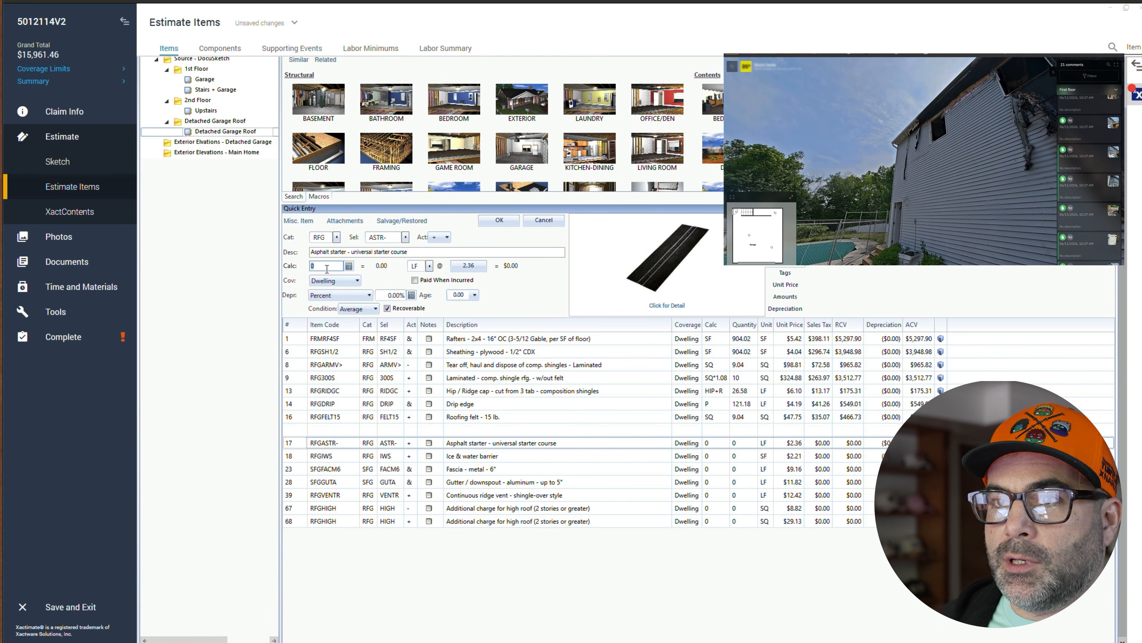
type("P")
left_click(499, 221)
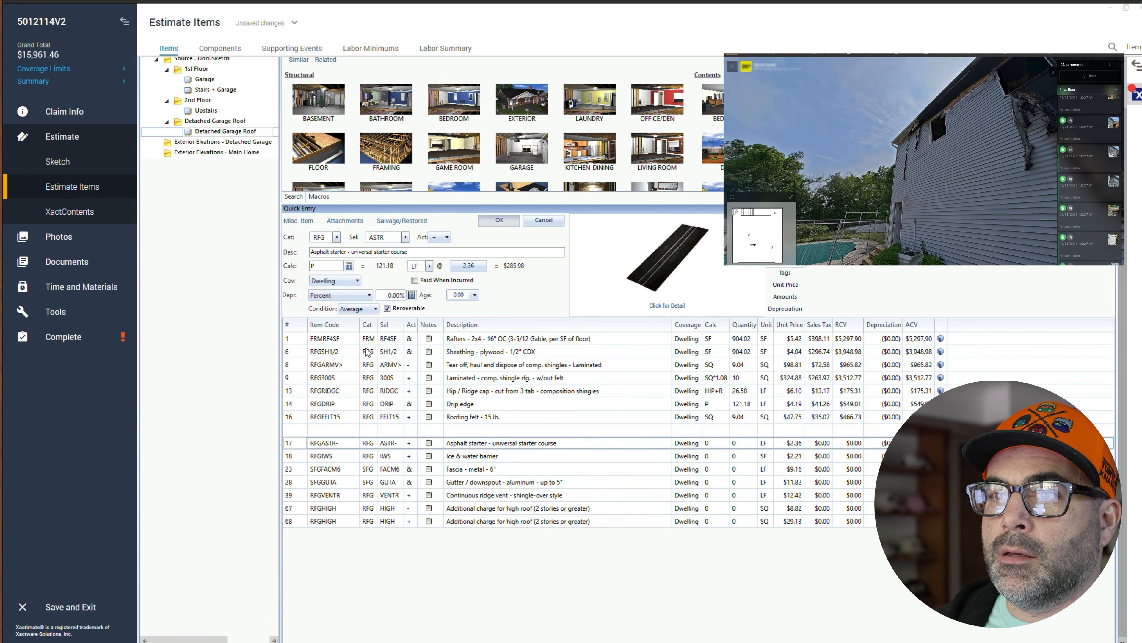
- Set the ice & water barrier line's quantity calculation to EAVE*3
left_click(295, 455)
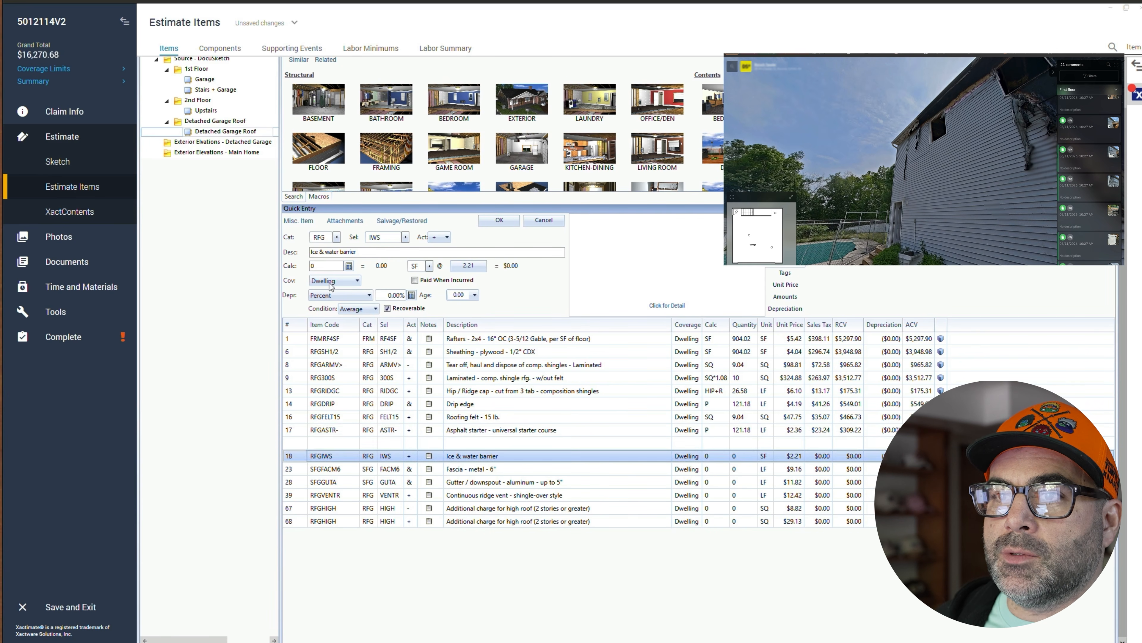
left_click(331, 265)
type("EAVE")
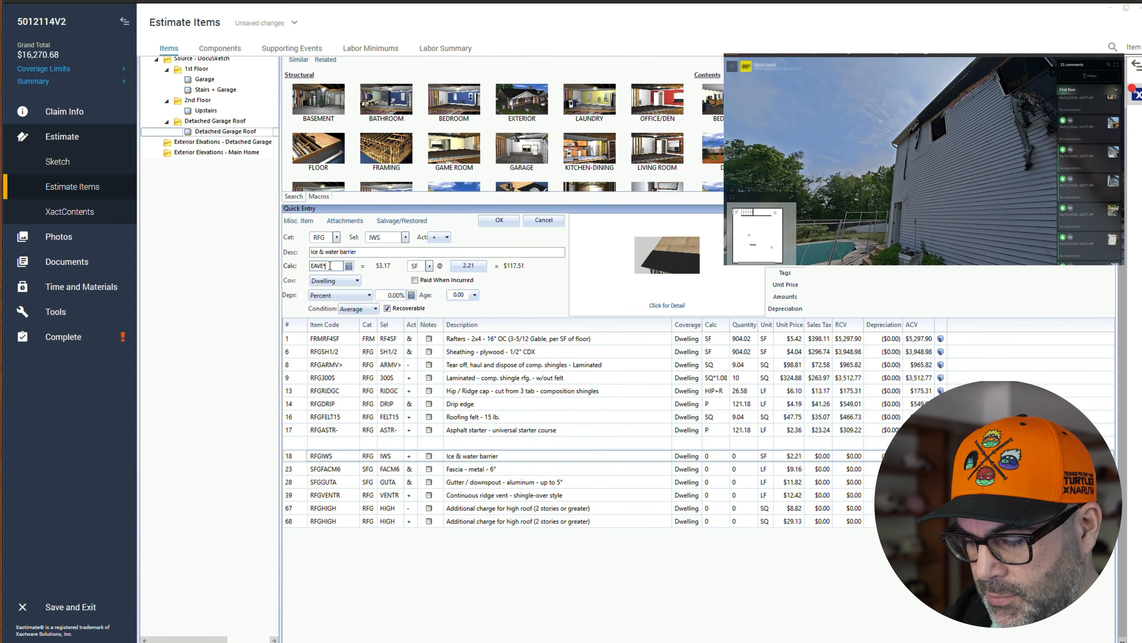
type("*3")
left_click(490, 221)
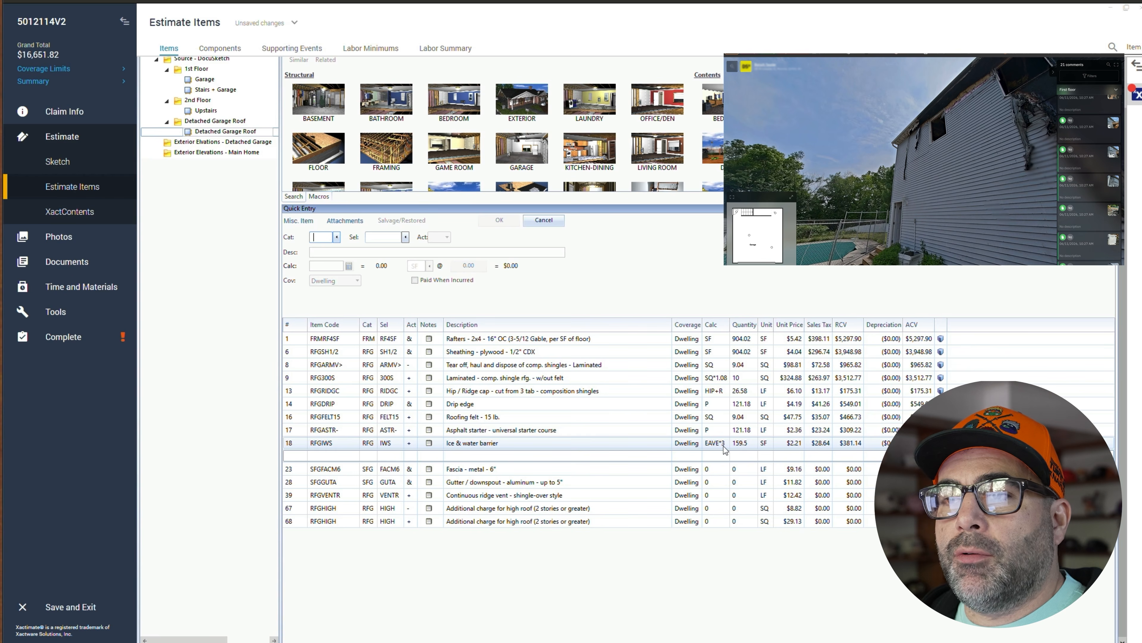
- Set the metal fascia line's quantity calculation to P
left_click(300, 470)
left_click(322, 266)
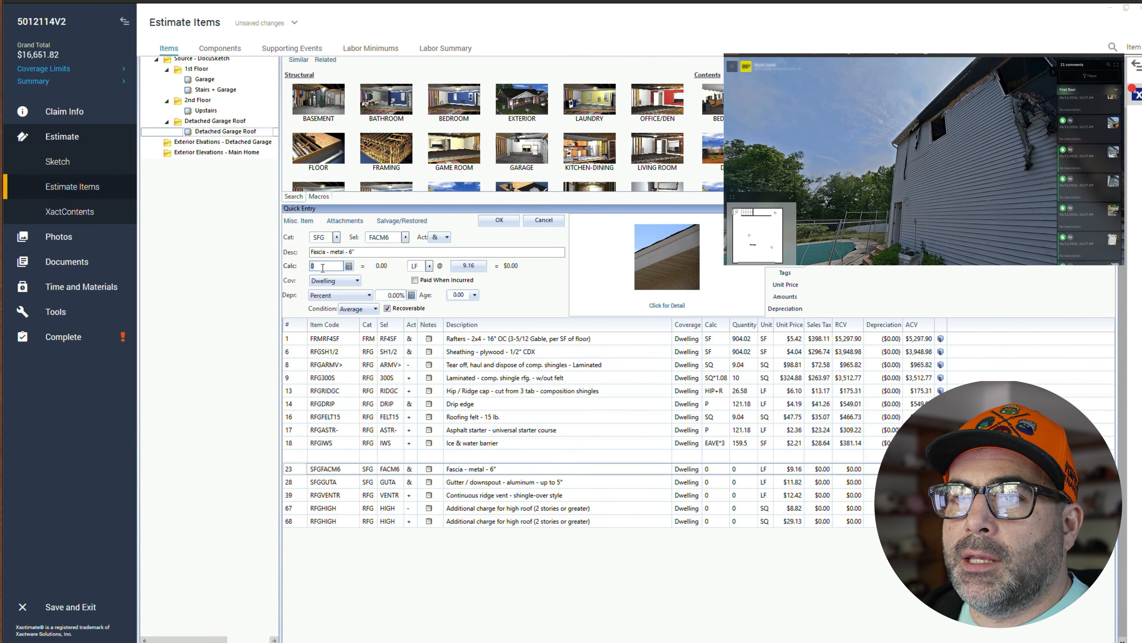
type("P")
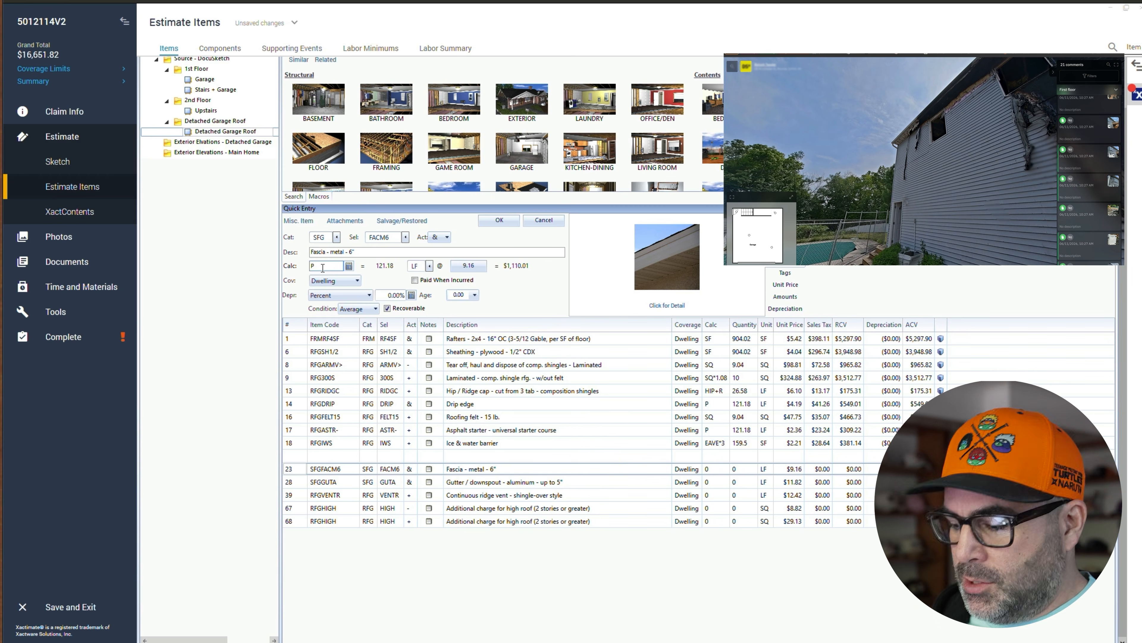
left_click(499, 221)
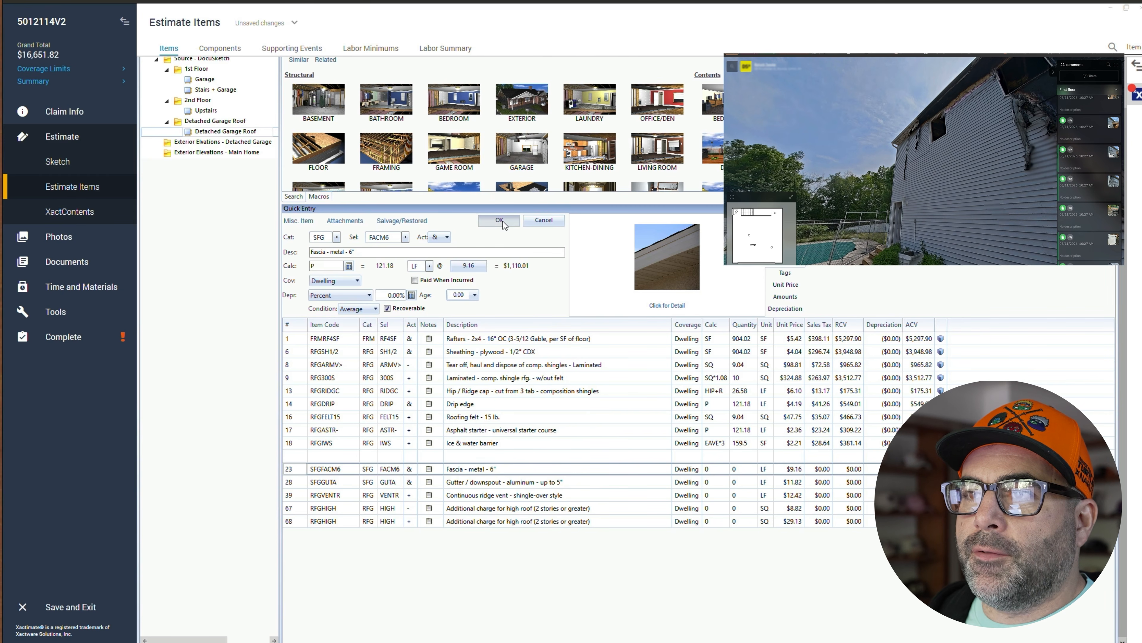
- Set the gutter / downspout line's quantity calculation to EAVE+40
left_click(333, 481)
left_click(332, 267)
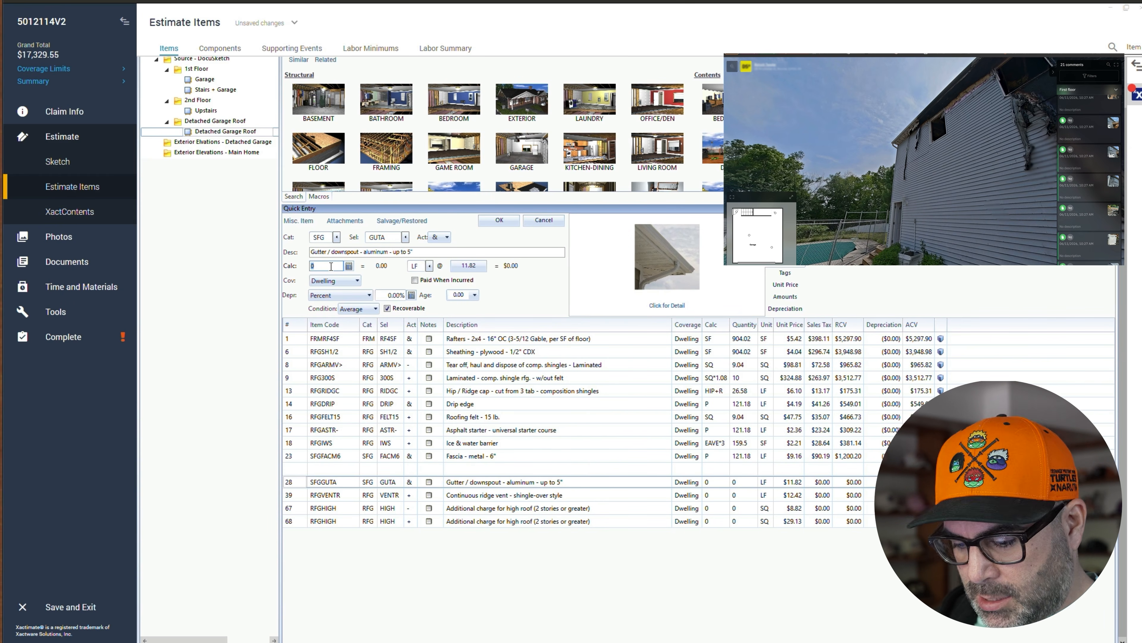
type("EAVE+")
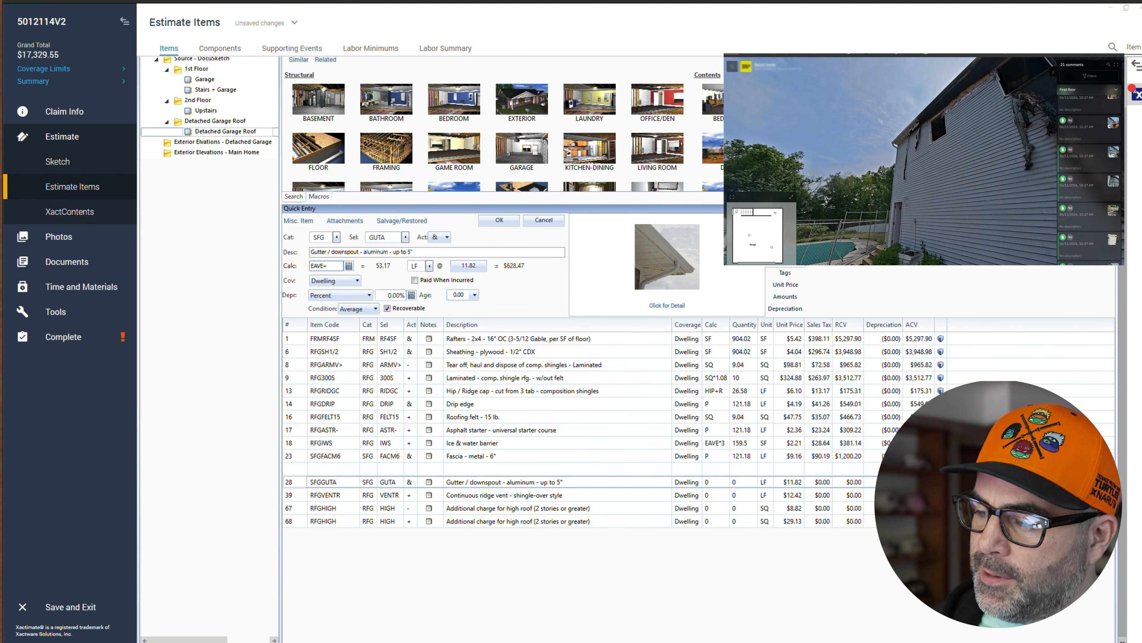
left_click_drag(956, 172, 972, 153)
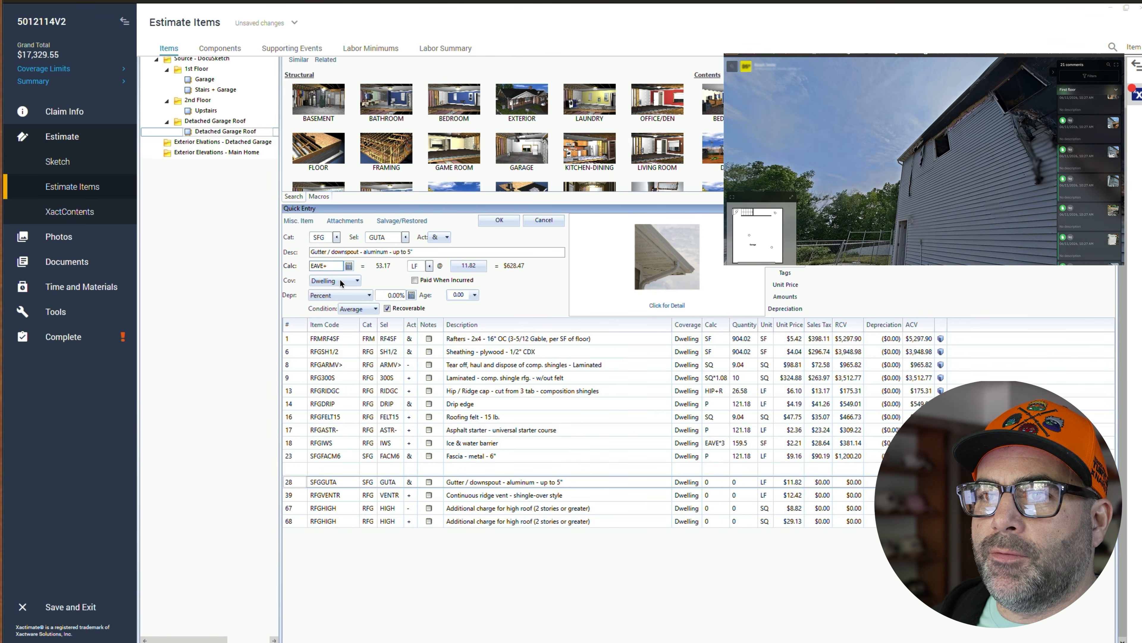
type("40")
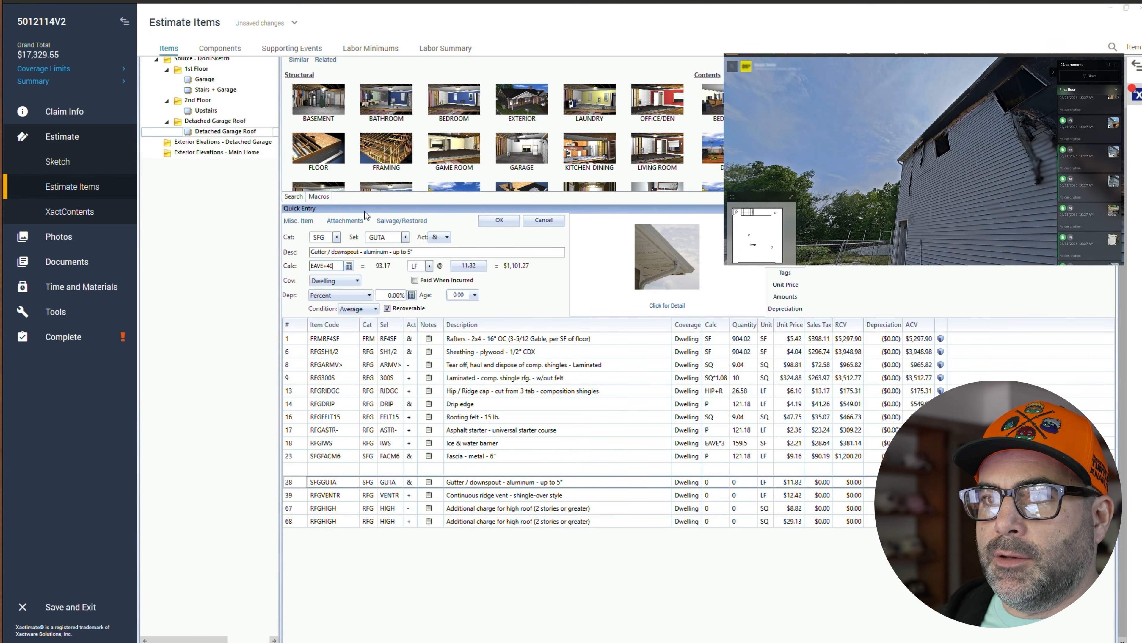
left_click(500, 220)
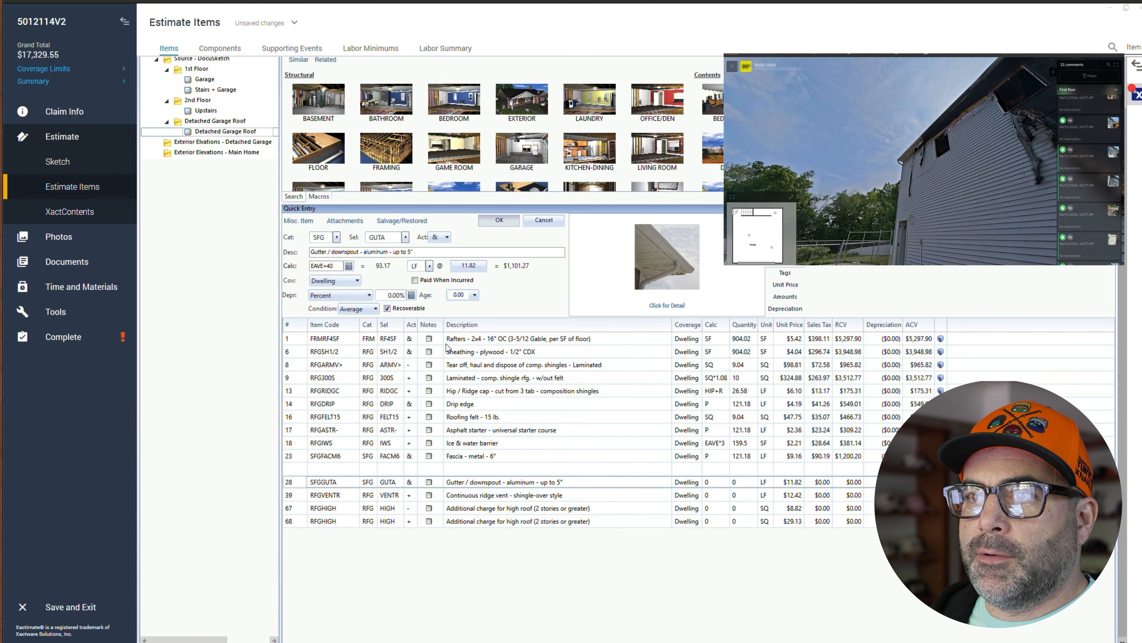
- Set the continuous ridge vent line's quantity calculation to R-2
left_click(298, 495)
double_click(327, 265)
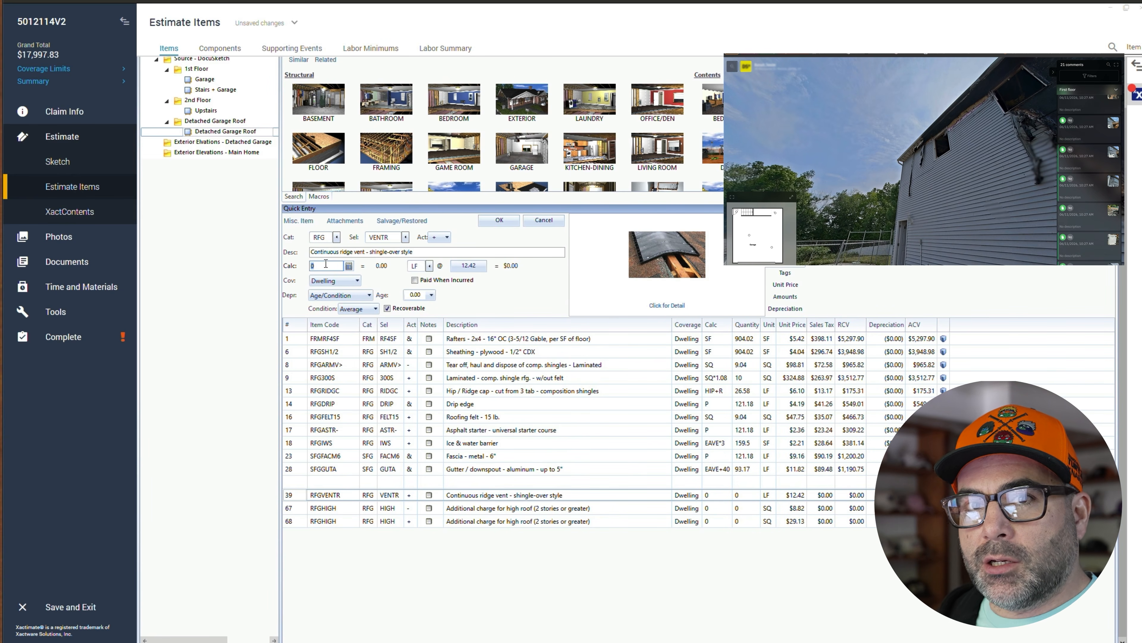
type("R-")
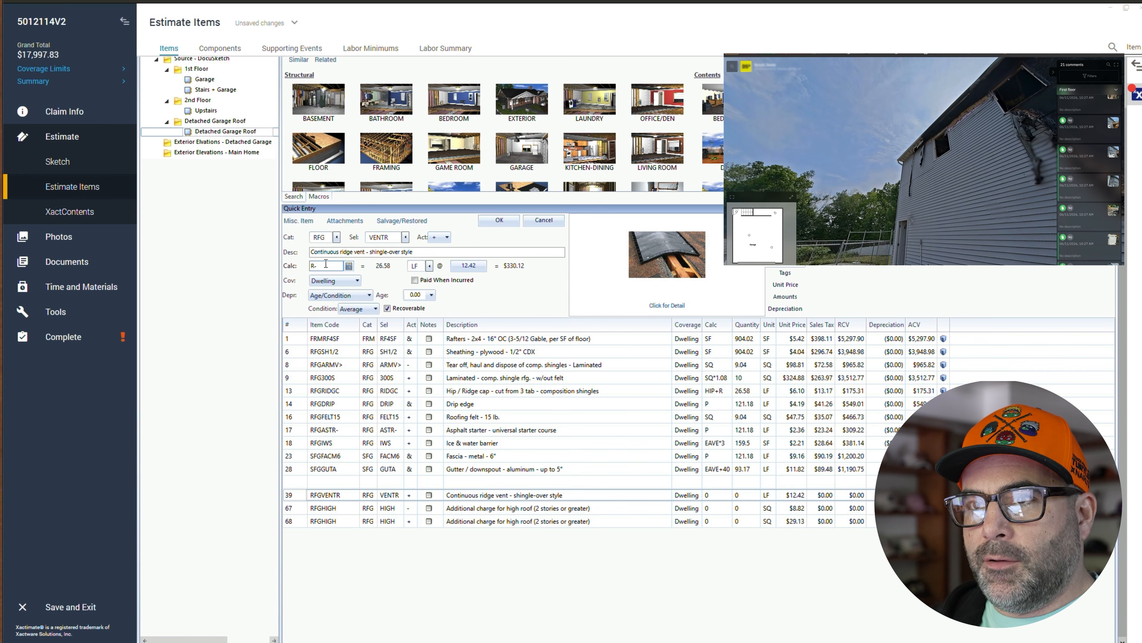
key("BackSpace")
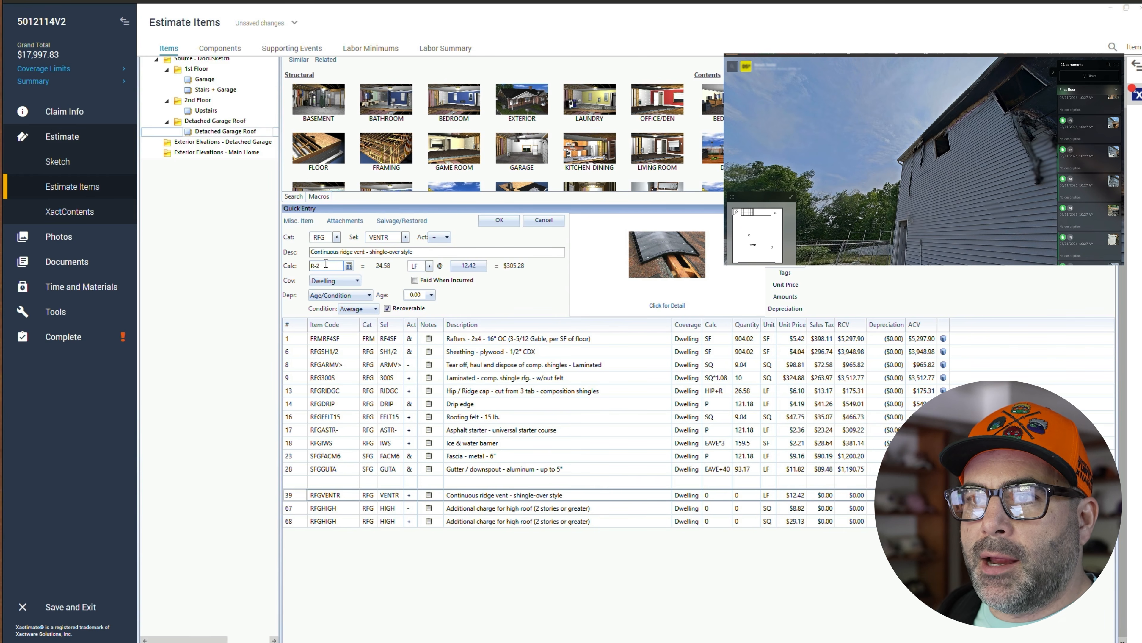
type("-2")
left_click(499, 220)
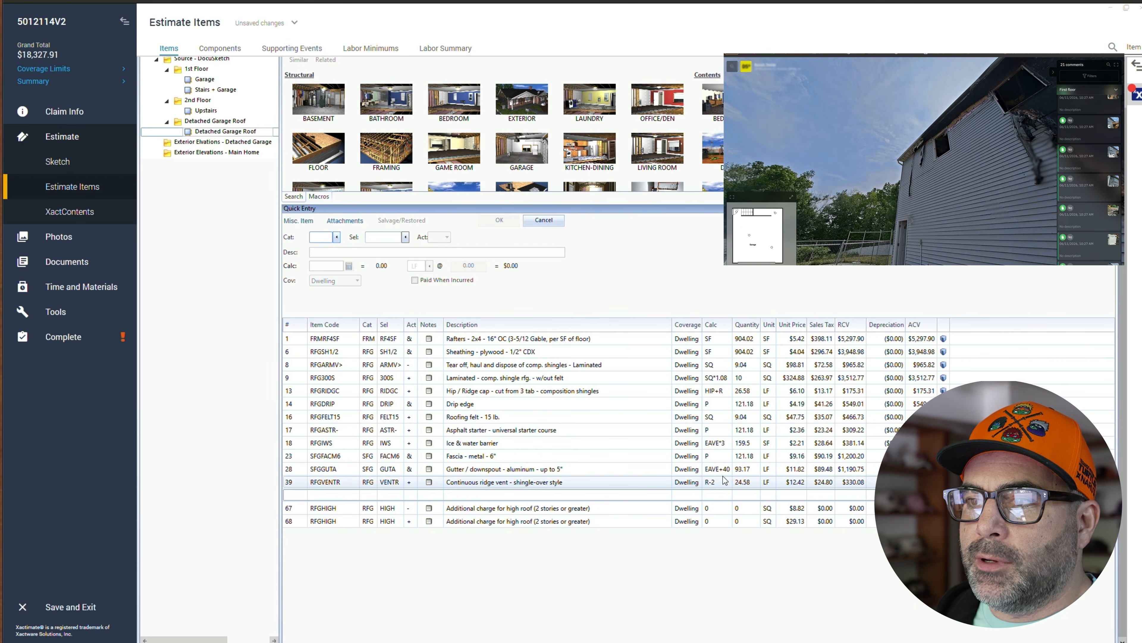
- Set the first additional charge for high roof line's quantity calculation to SQ
double_click(412, 507)
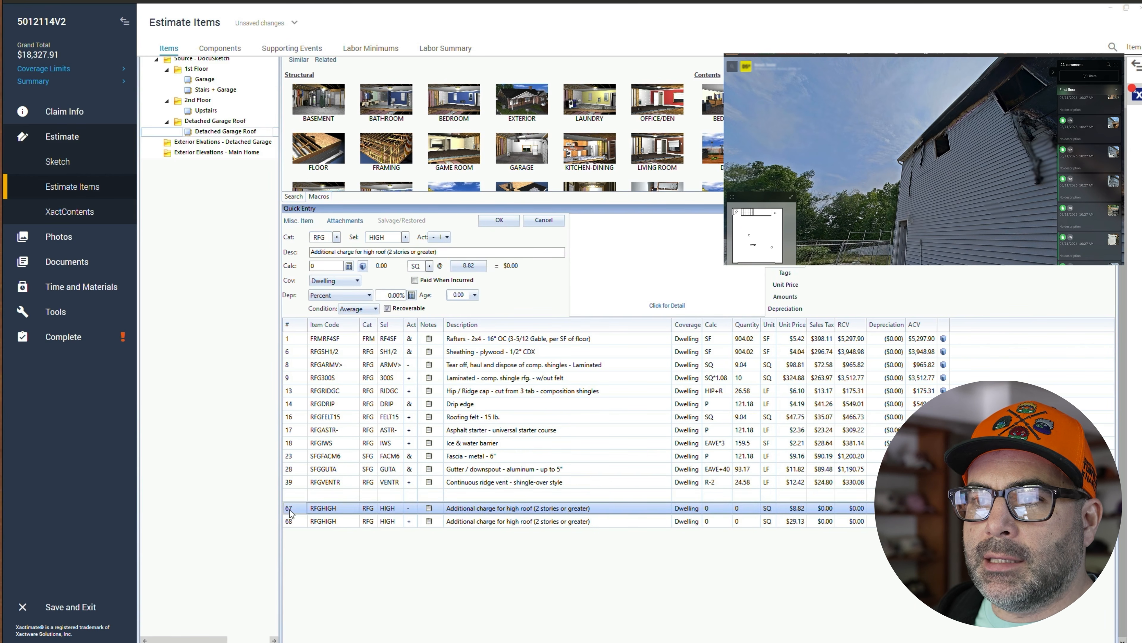
left_click(332, 267)
type("SQ")
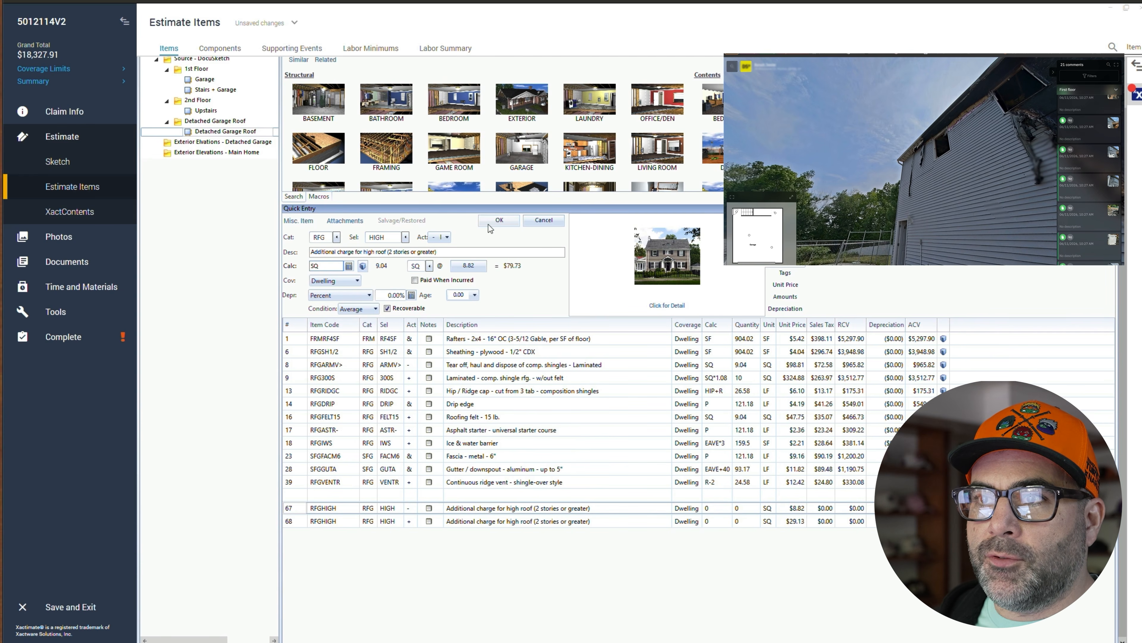
- Set the second additional charge for high roof line's quantity calculation to SQ*1.08
double_click(315, 520)
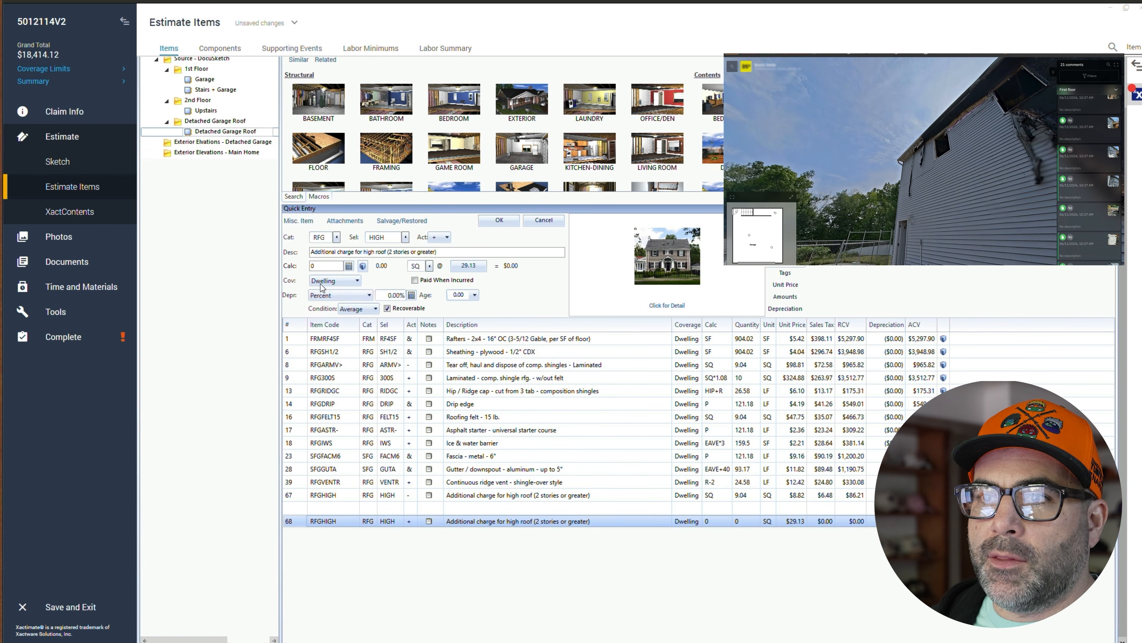
left_click(326, 269)
type("SQ")
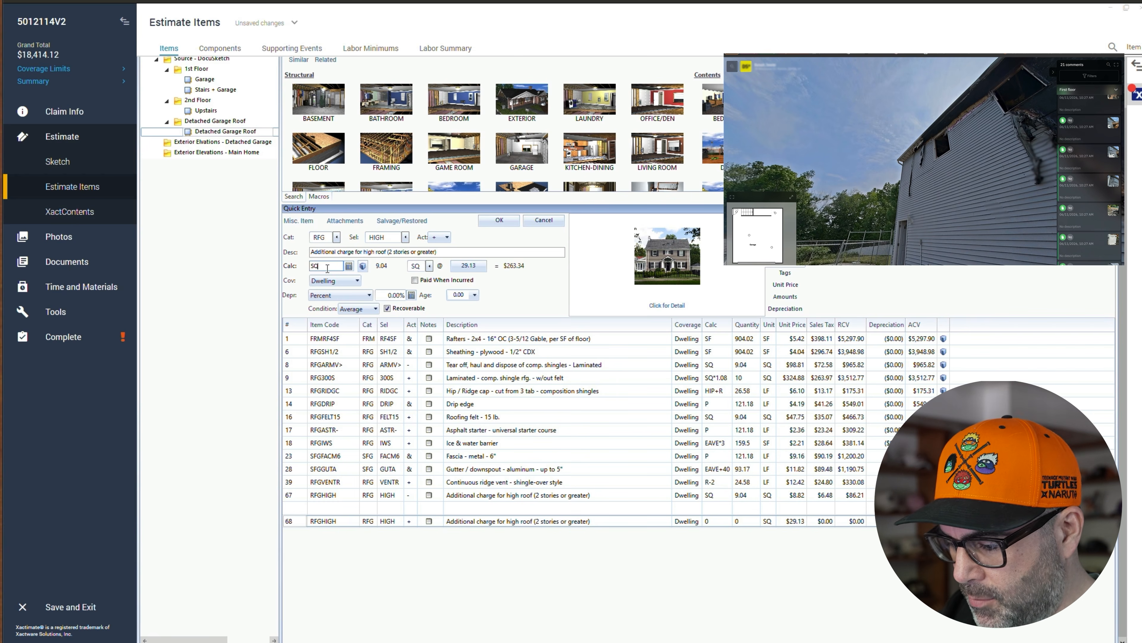
type("*1.08")
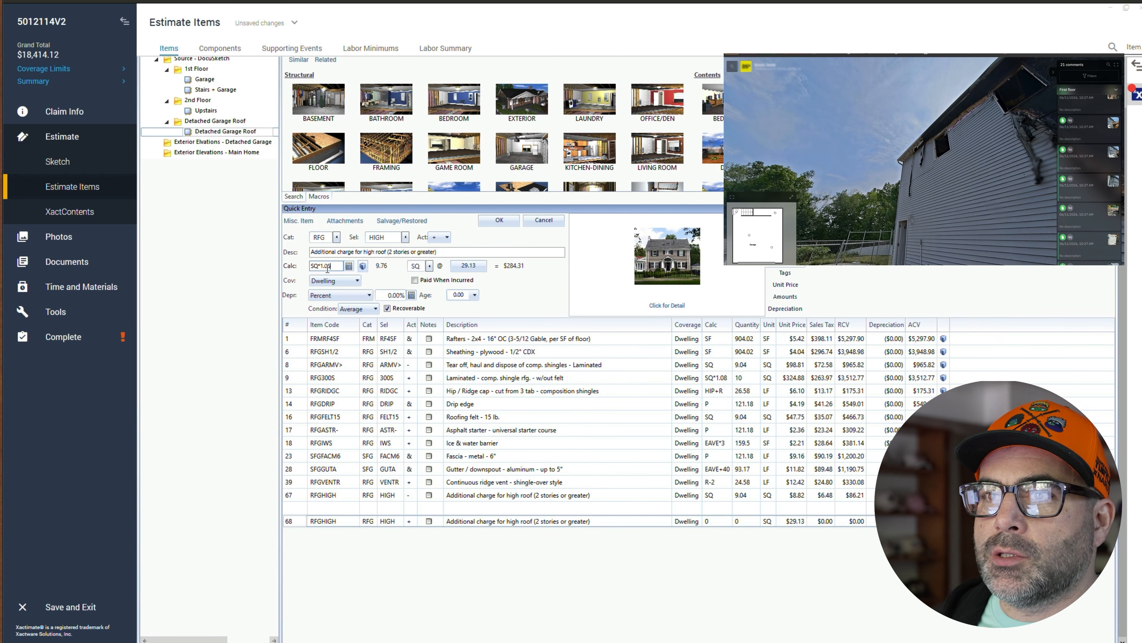
left_click(499, 219)
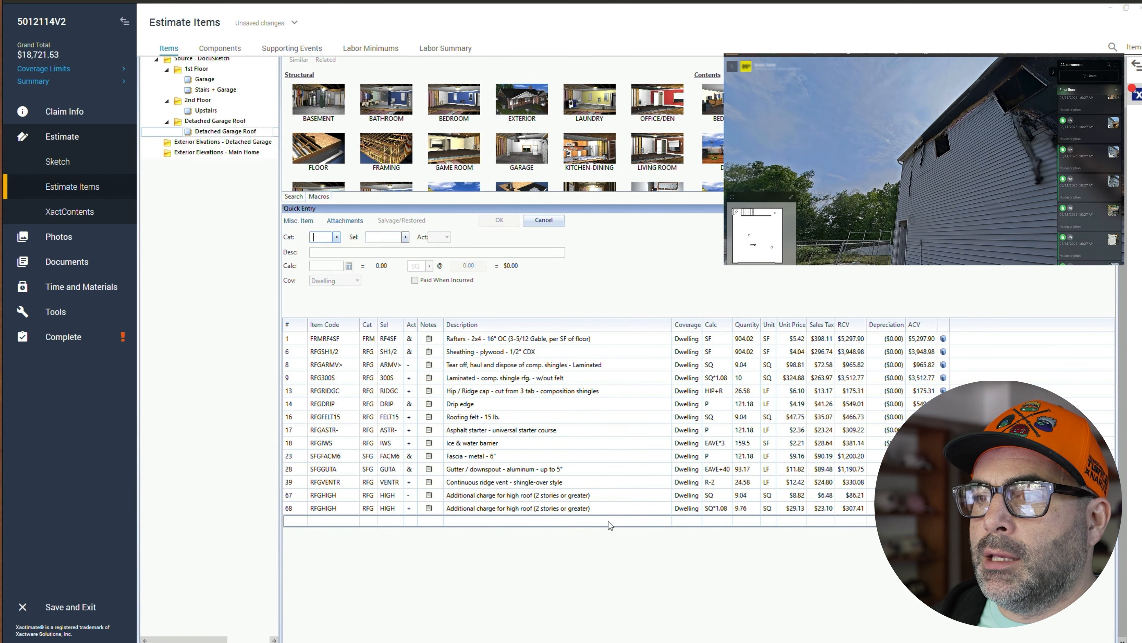
left_click(309, 521)
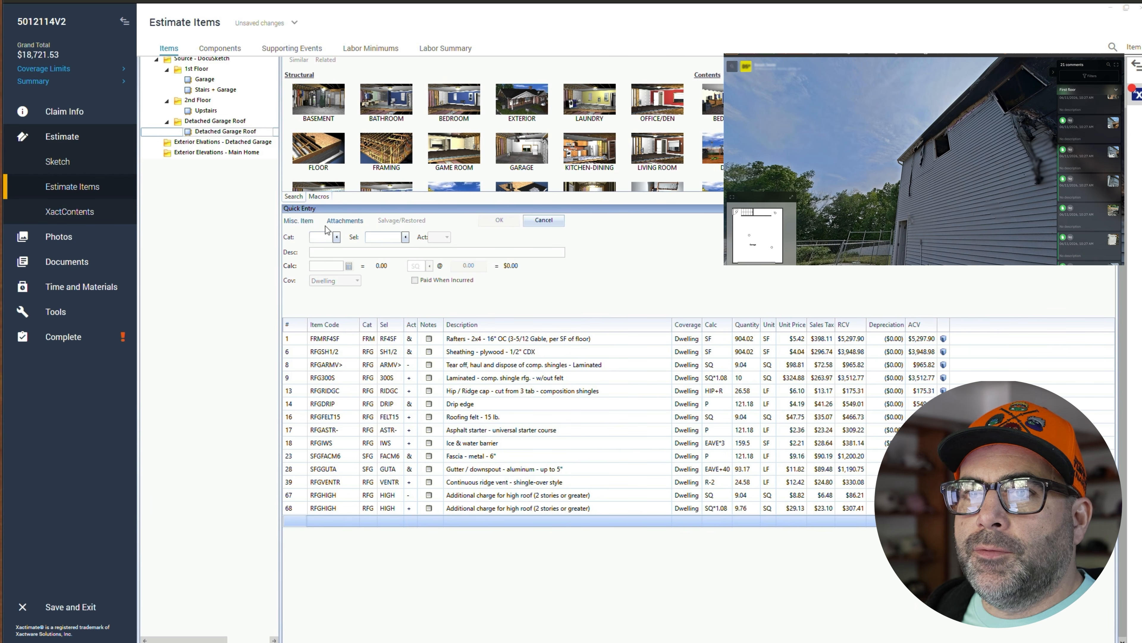
left_click(280, 139)
left_click_drag(280, 140, 271, 163)
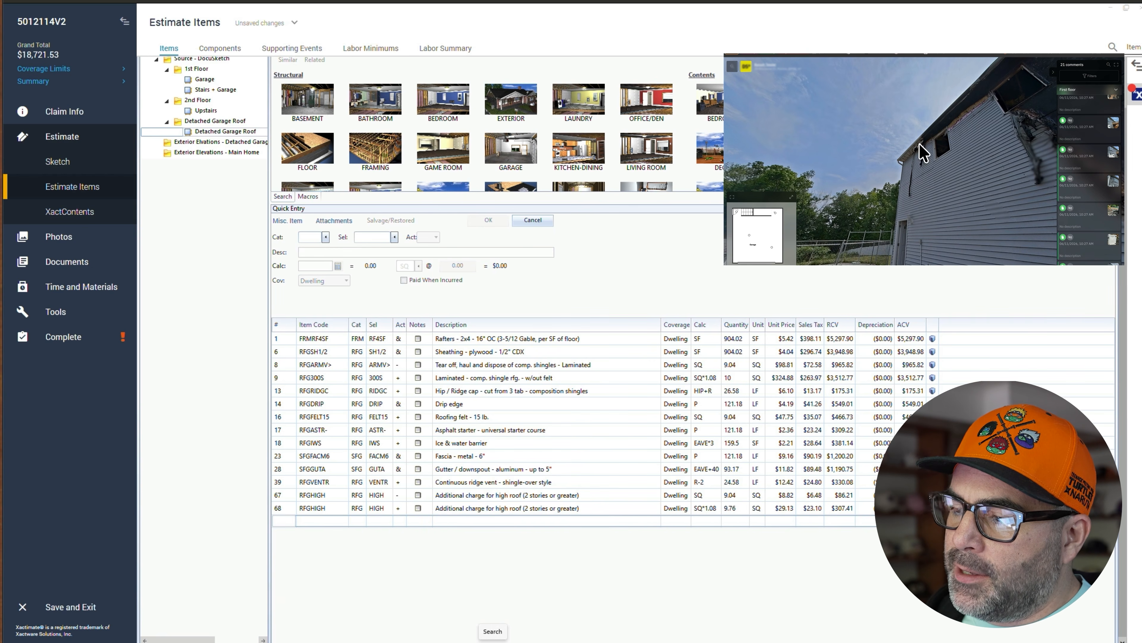
left_click(288, 521)
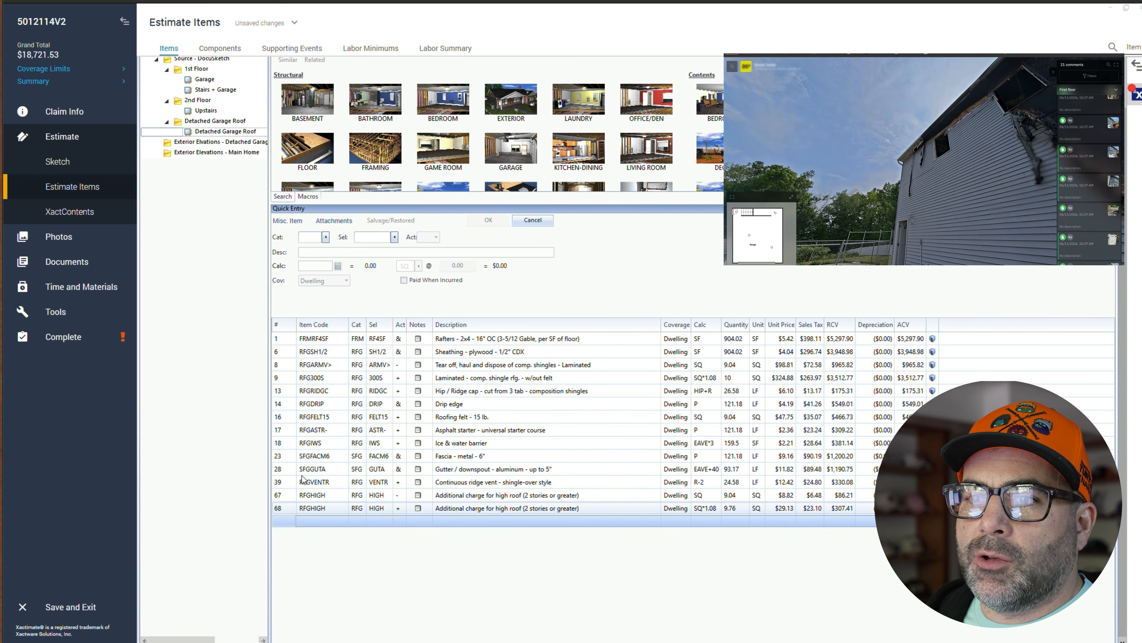
left_click(312, 239)
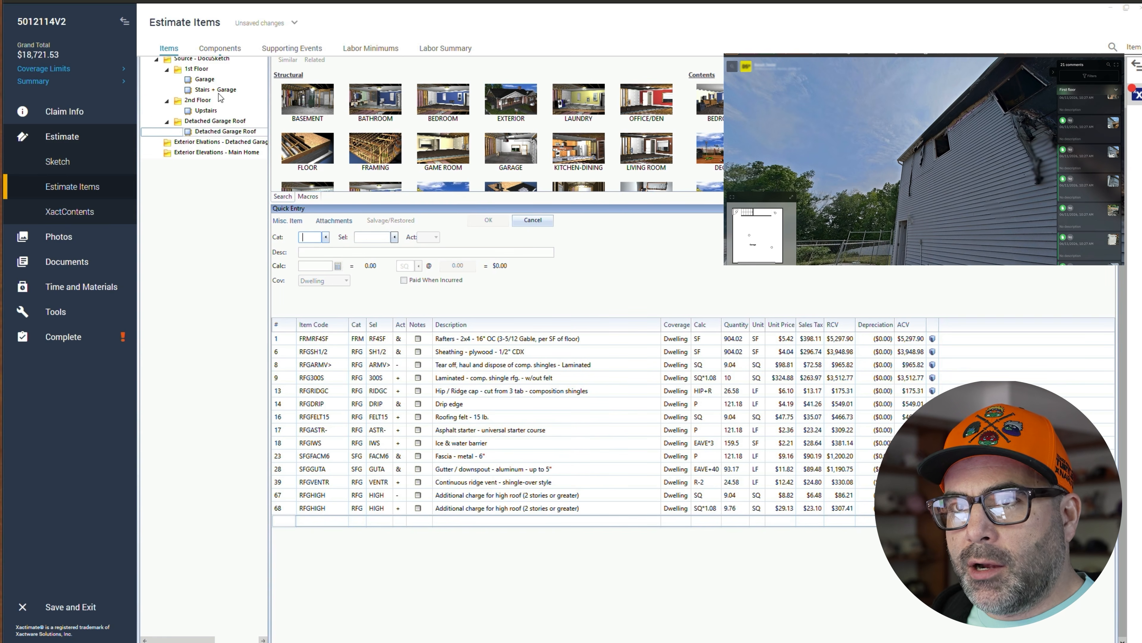
left_click(220, 141)
left_click(224, 133)
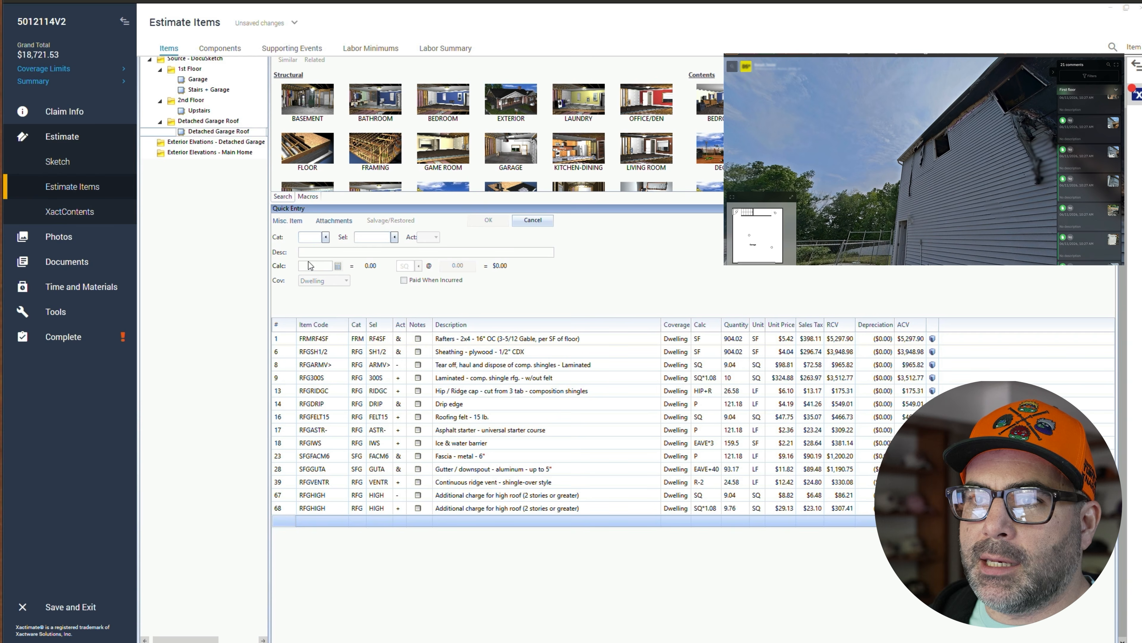
- Add a Soffit vent - linear line (SFG category, VENTL selector) to the roof group with quantity calculation P
left_click(317, 239)
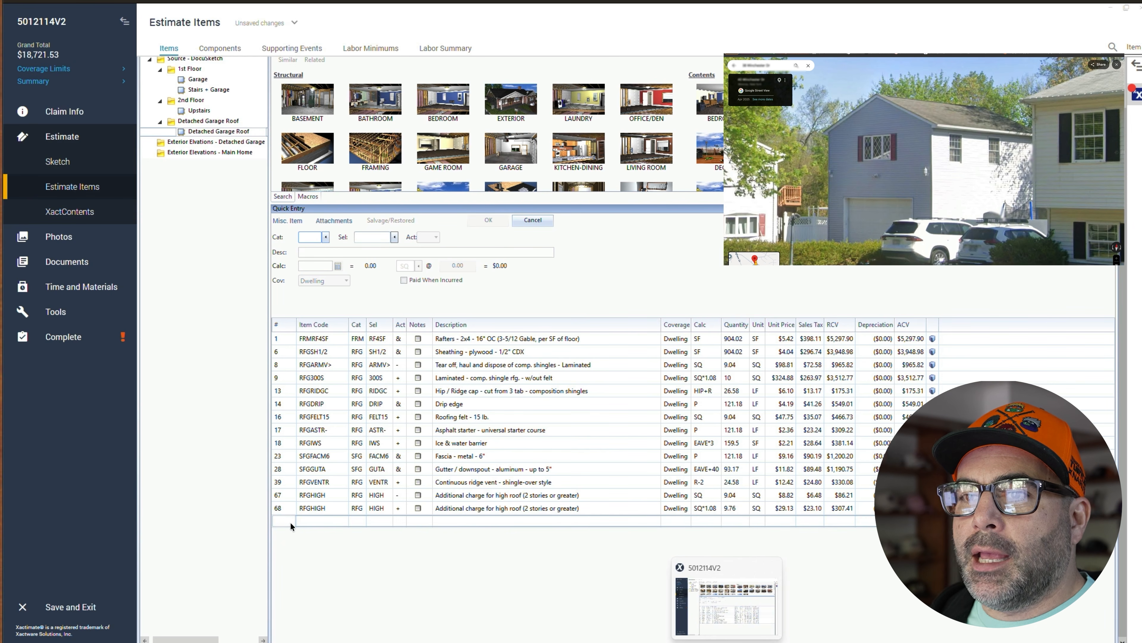
left_click(309, 239)
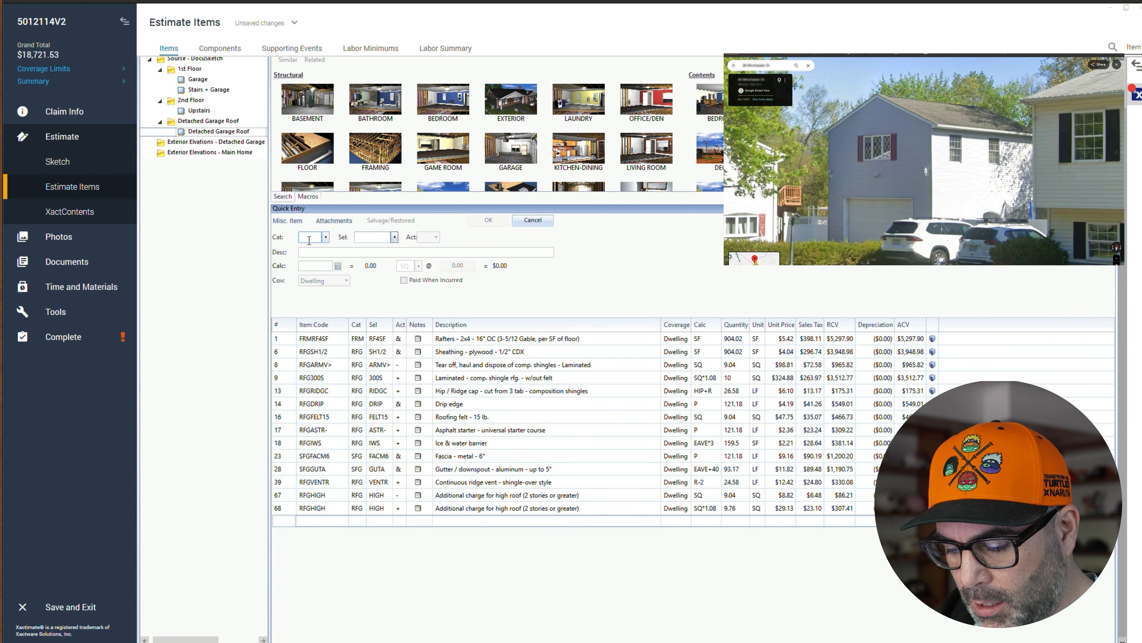
type("SFG")
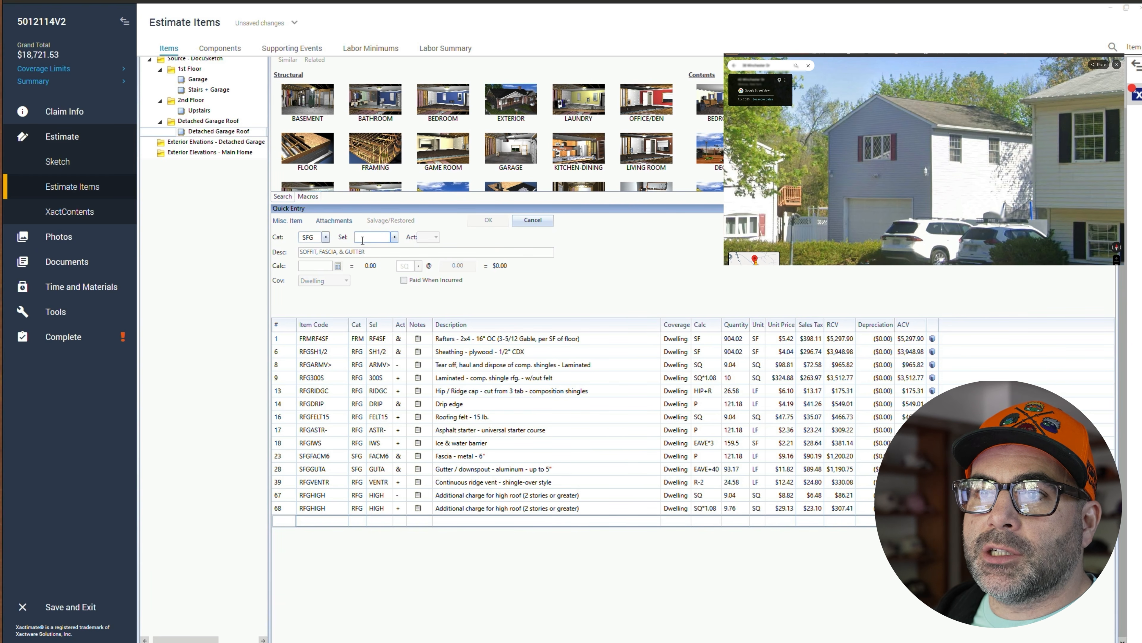
left_click(395, 238)
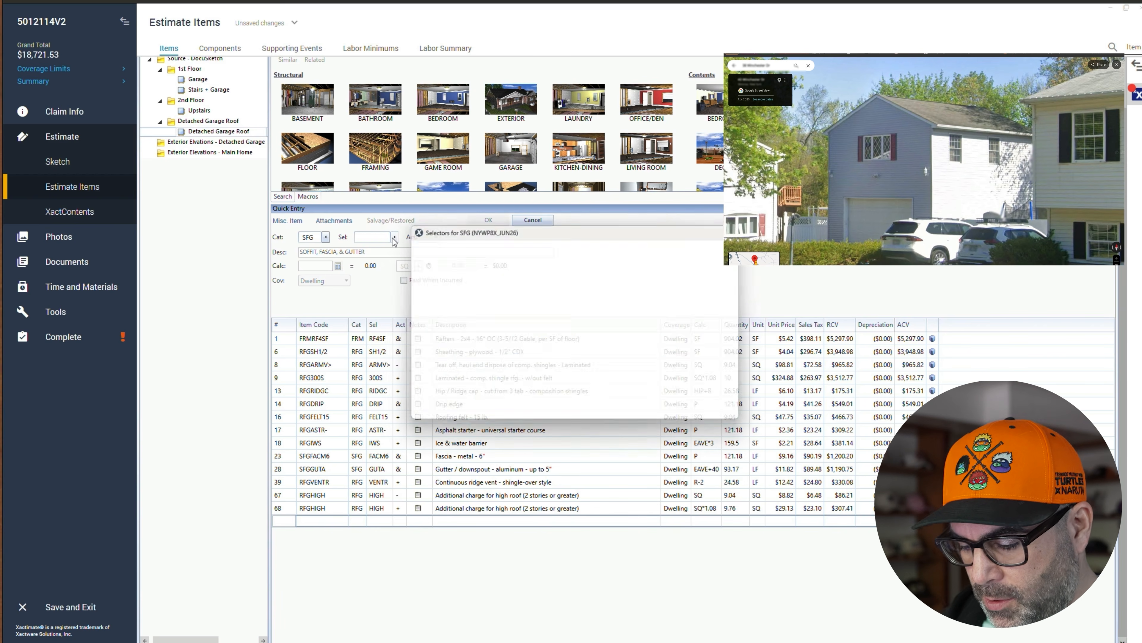
type("soffit")
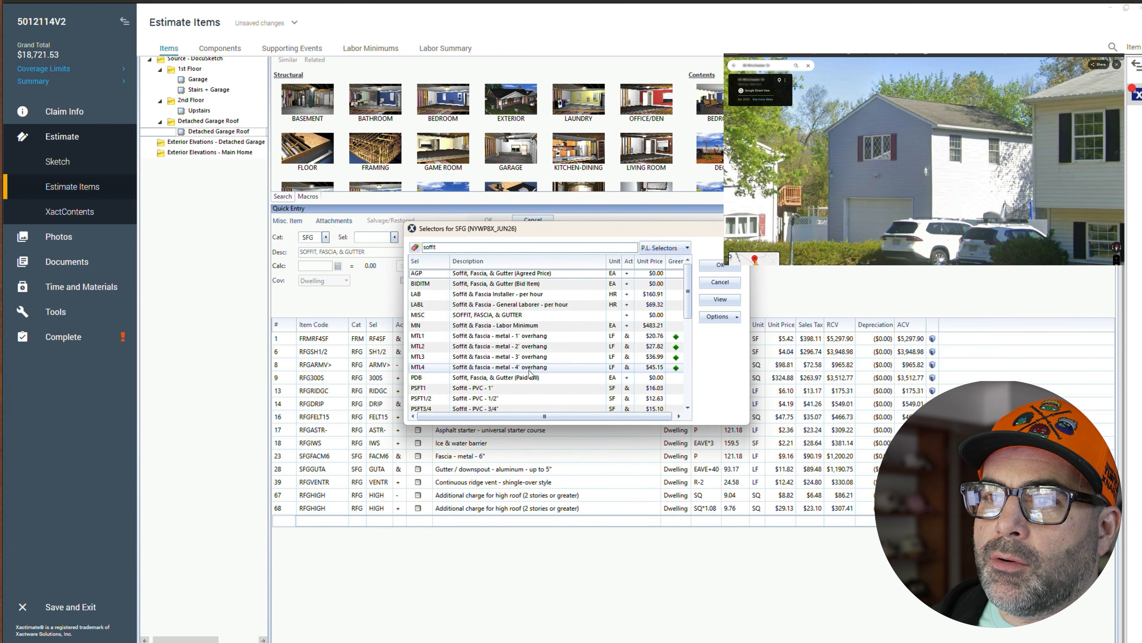
scroll(517, 389, "down", 2)
scroll(545, 383, "down", 3)
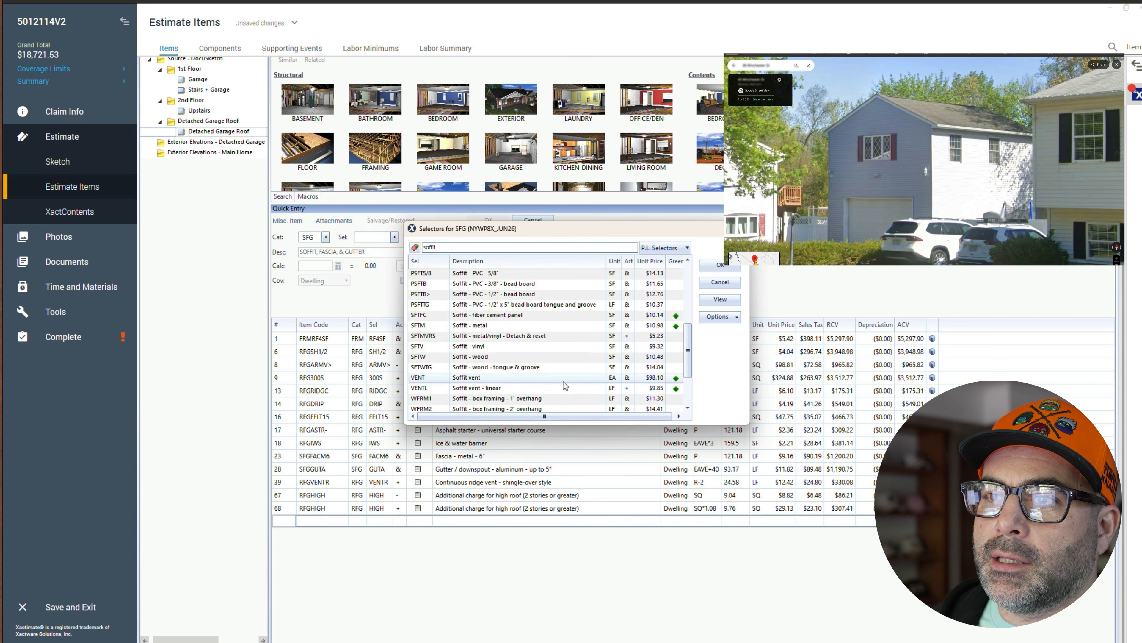
left_click(494, 349)
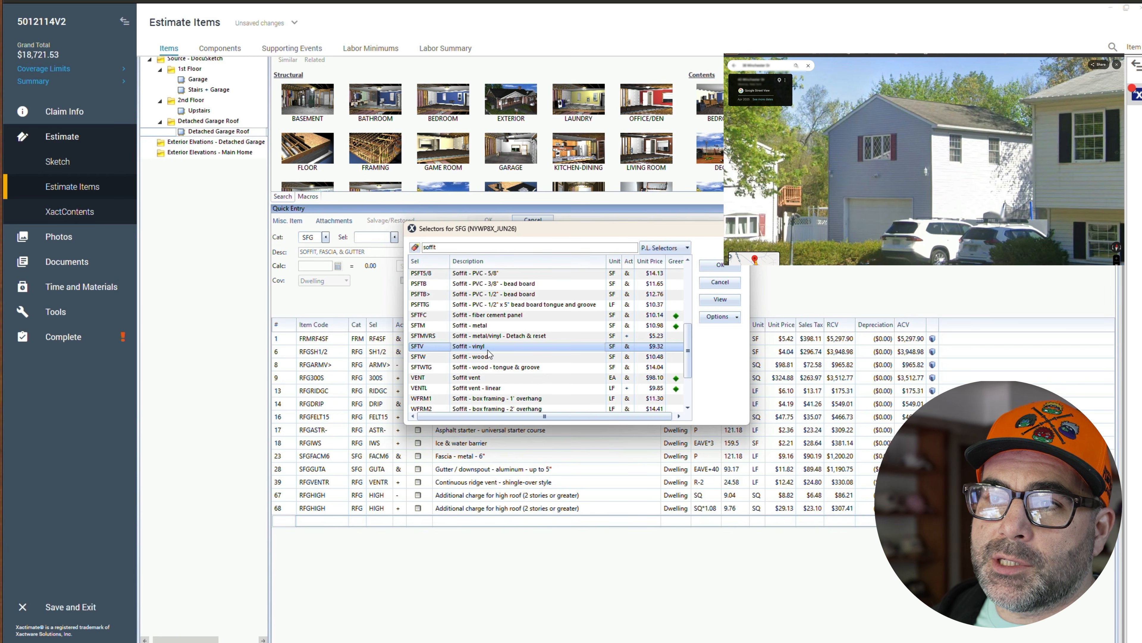
double_click(470, 346)
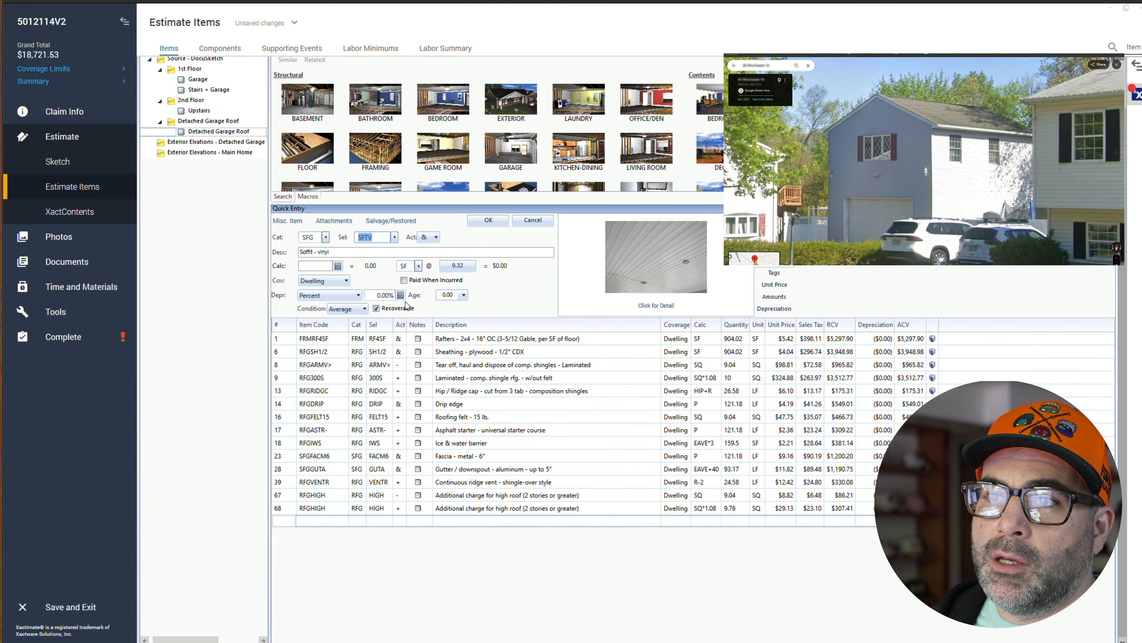
mouse_move(658, 642)
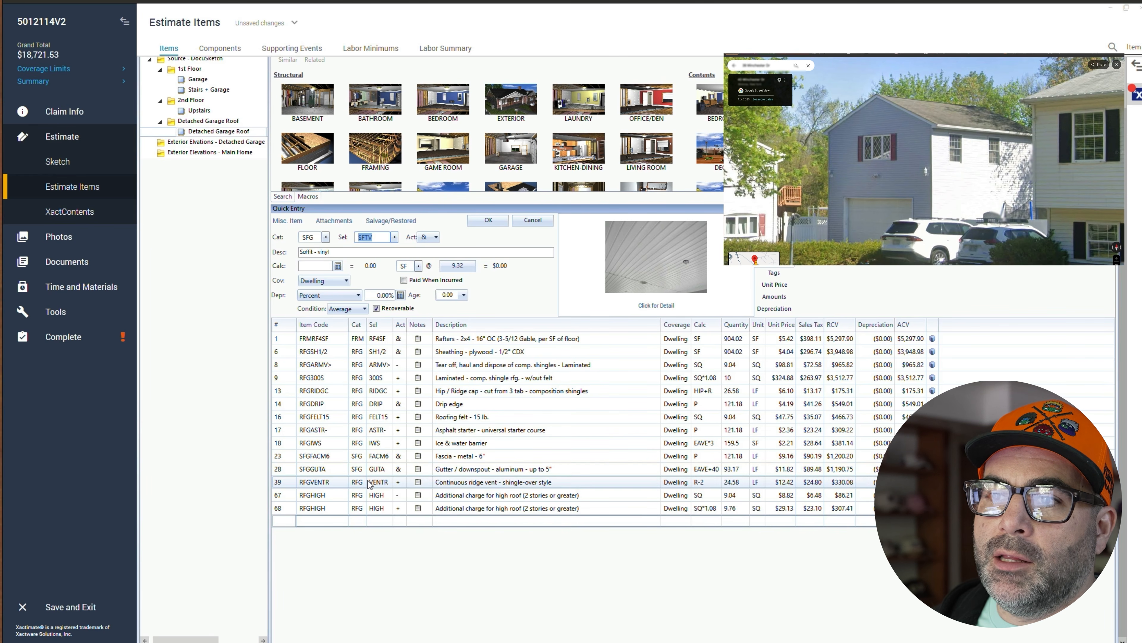
left_click(395, 238)
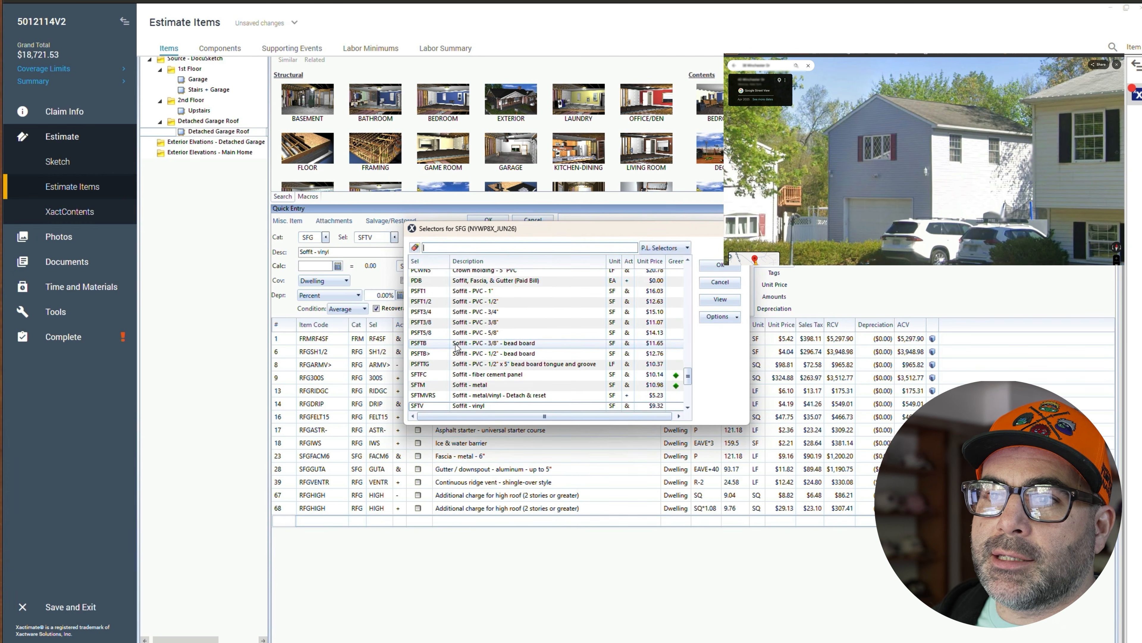
scroll(495, 359, "down", 1)
scroll(513, 381, "down", 1)
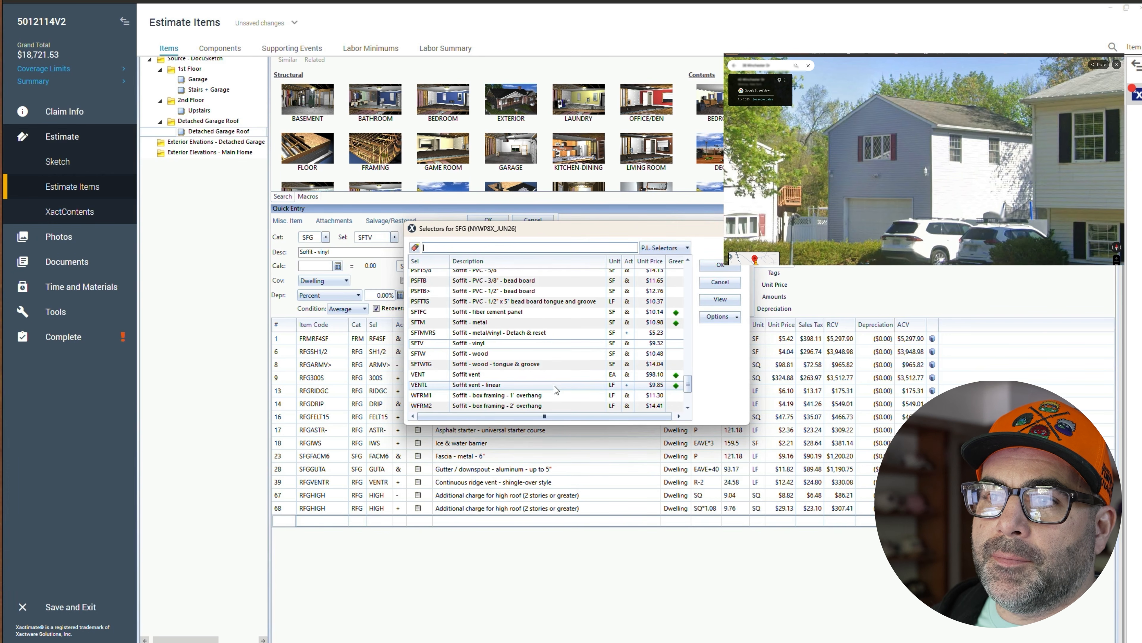
scroll(565, 387, "down", 1)
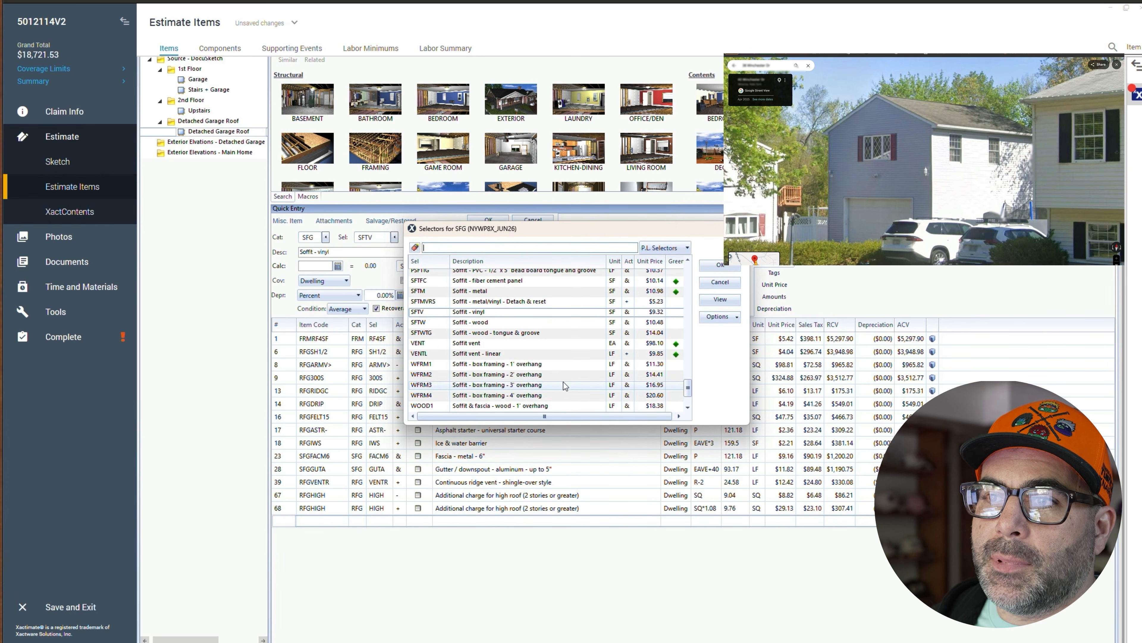
left_click(485, 354)
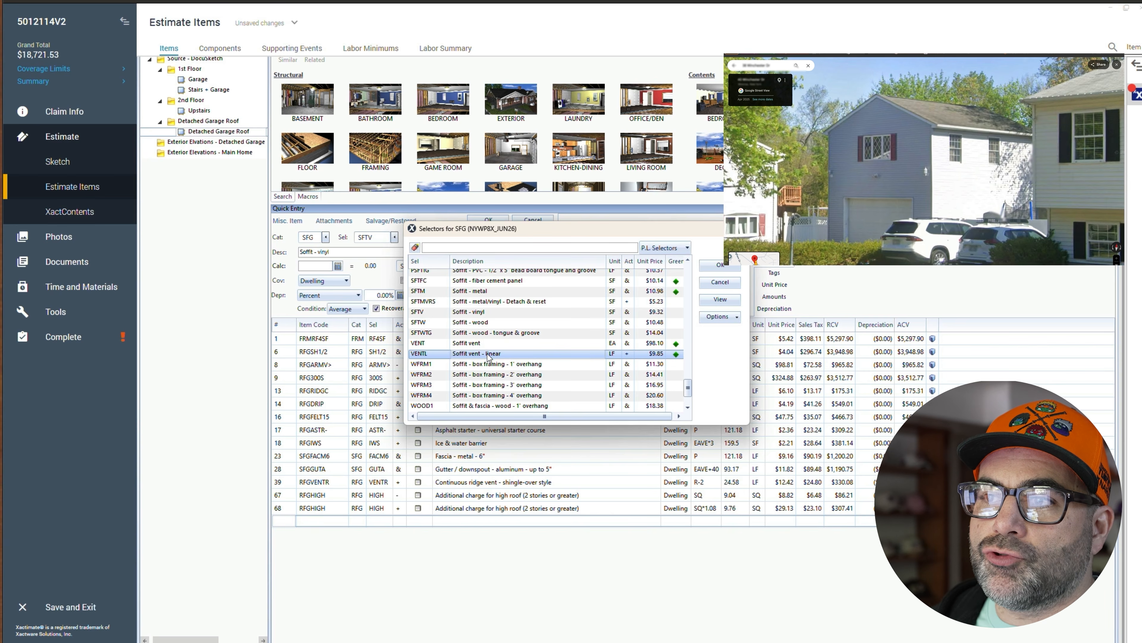
double_click(488, 356)
left_click(326, 267)
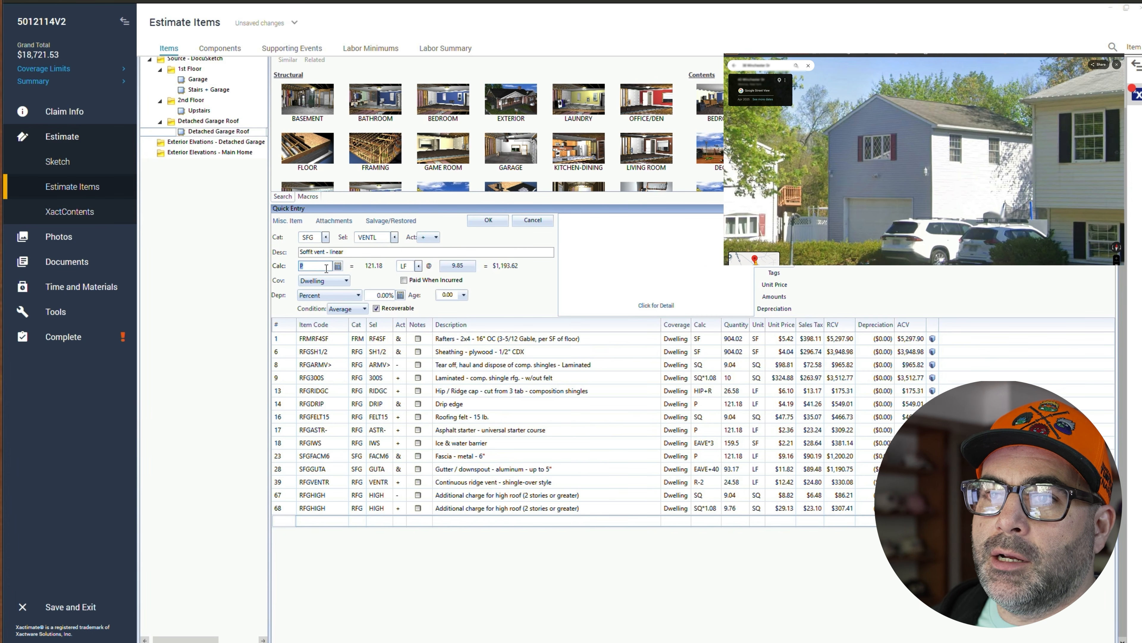
left_click(487, 219)
- Open and read the item detail information for the soffit vent - linear line
left_click(307, 521)
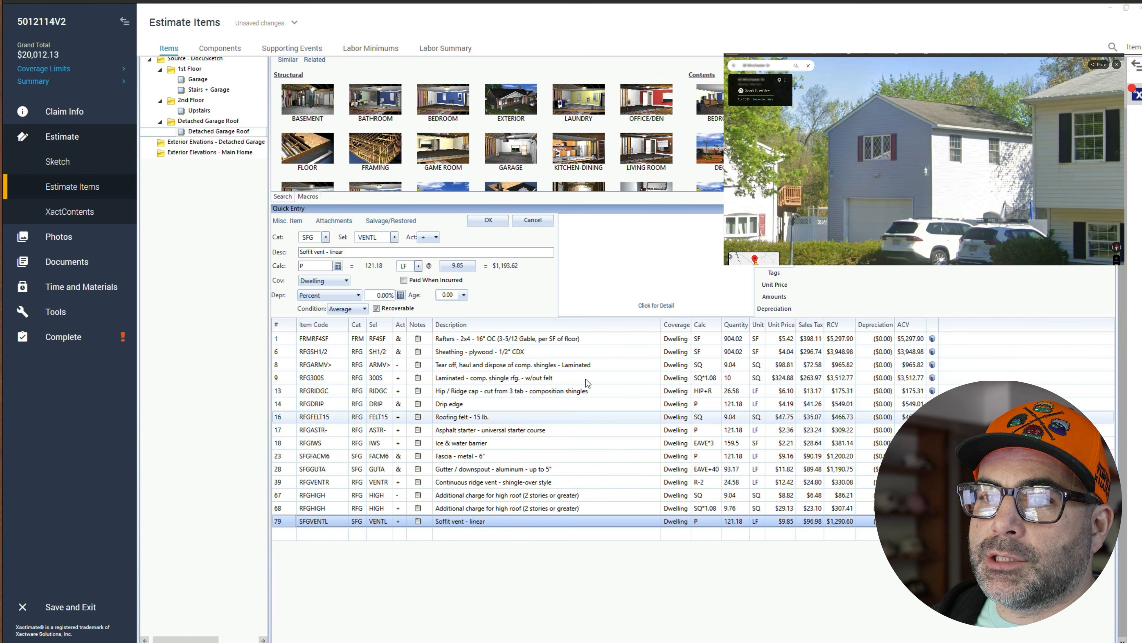
left_click(661, 311)
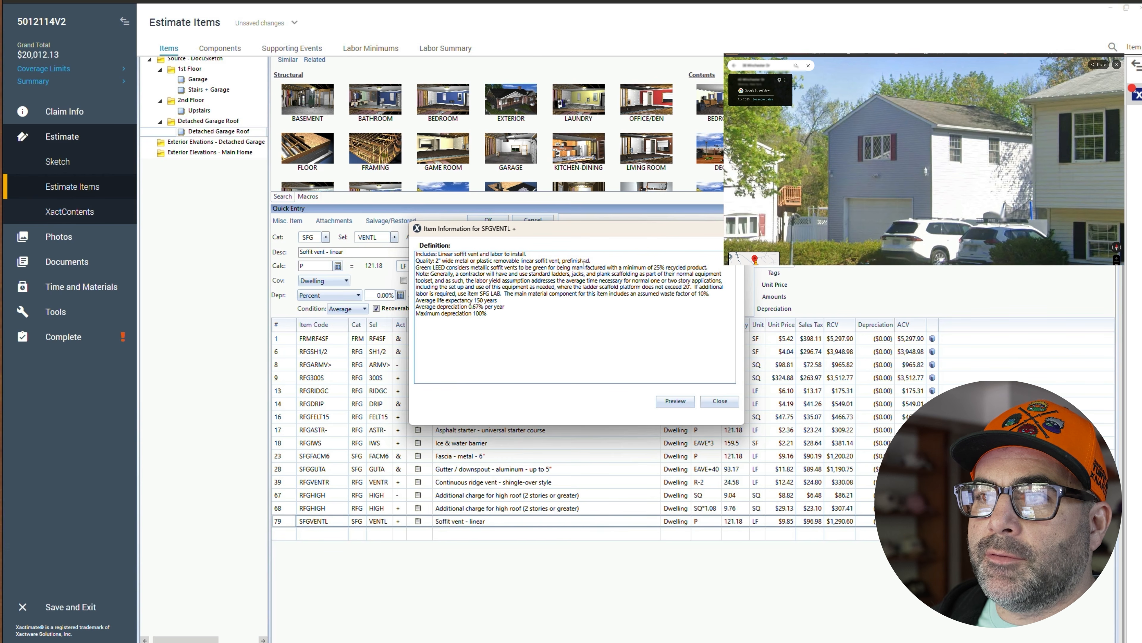
left_click(729, 406)
- Add a Soffit - vinyl line (SFG category, SFTV selector) with quantity calculation P
left_click(292, 534)
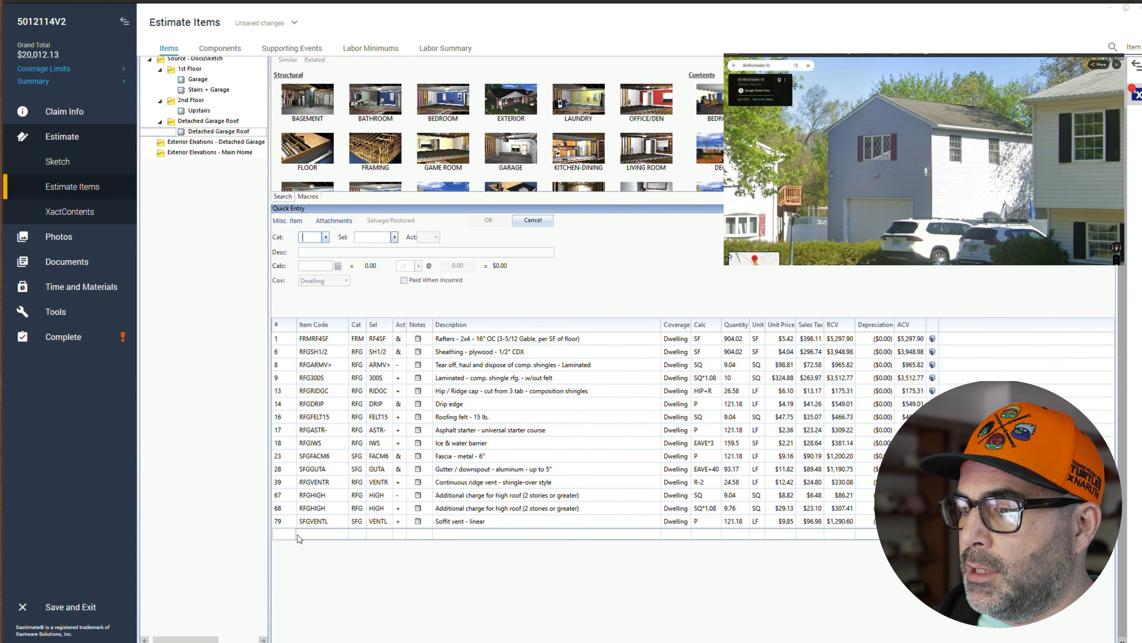
left_click(292, 536)
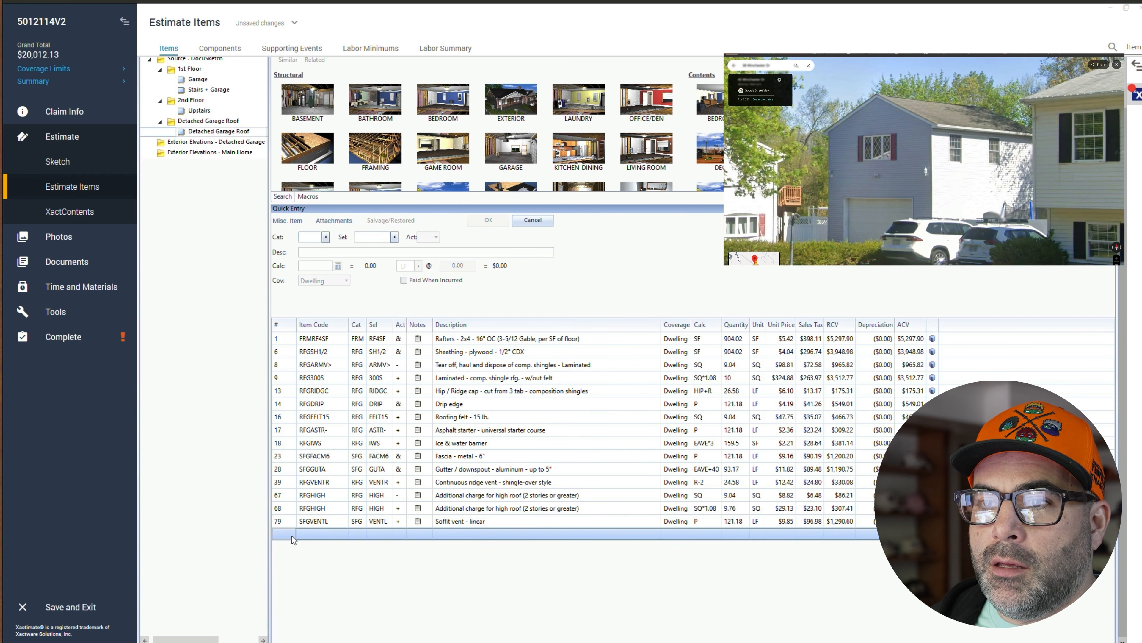
left_click(311, 238)
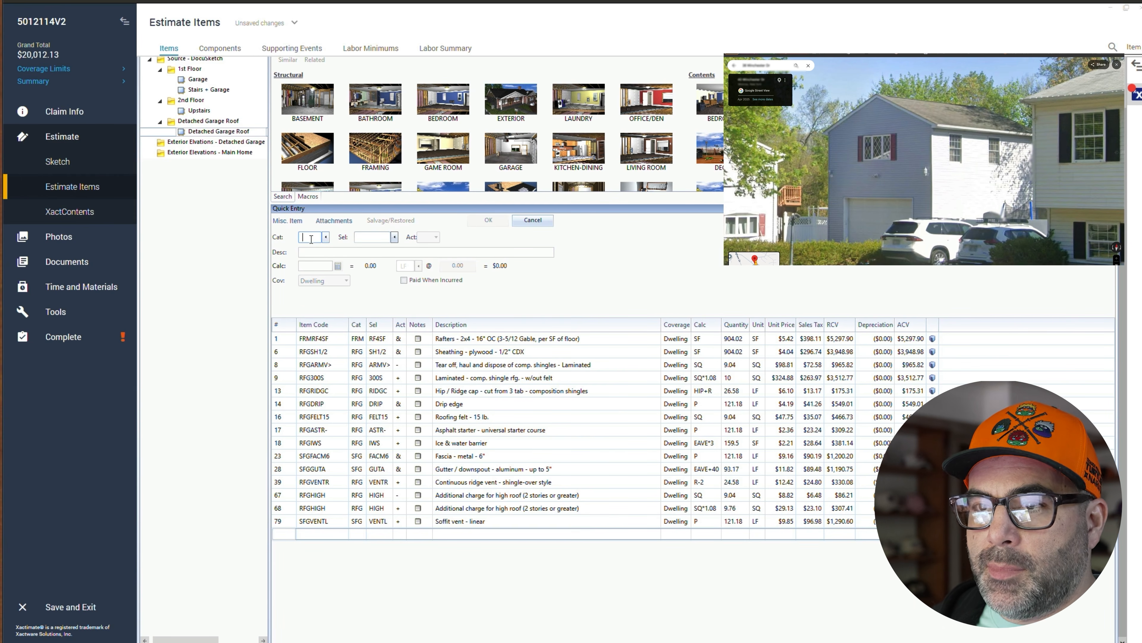
type("SFG")
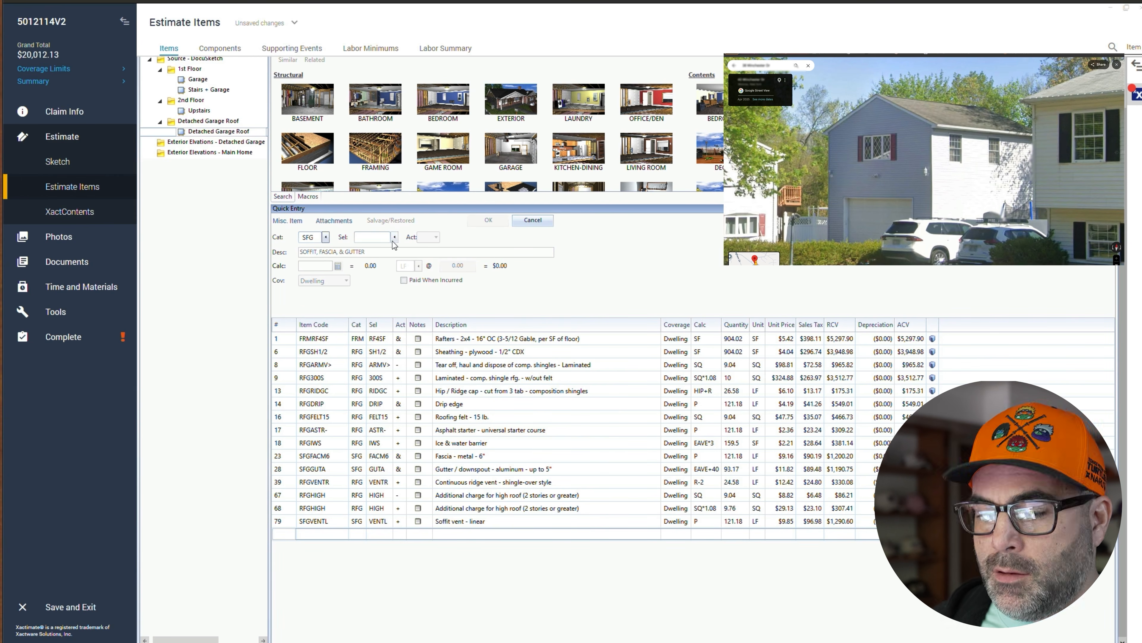
left_click(394, 237)
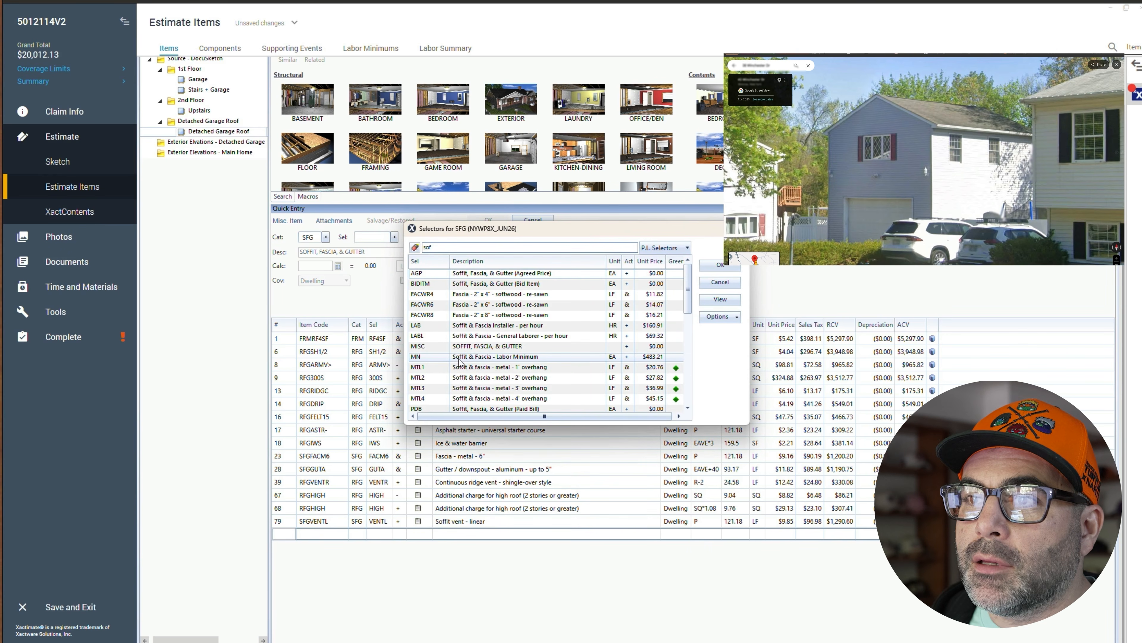
scroll(468, 364, "down", 10)
scroll(479, 377, "down", 3)
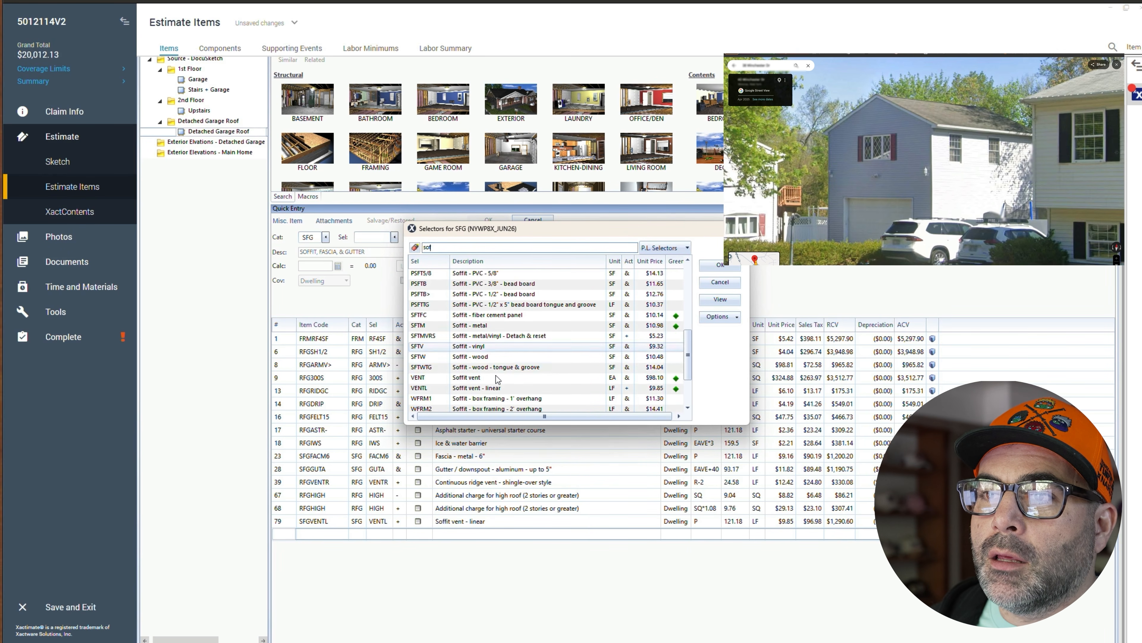
double_click(495, 353)
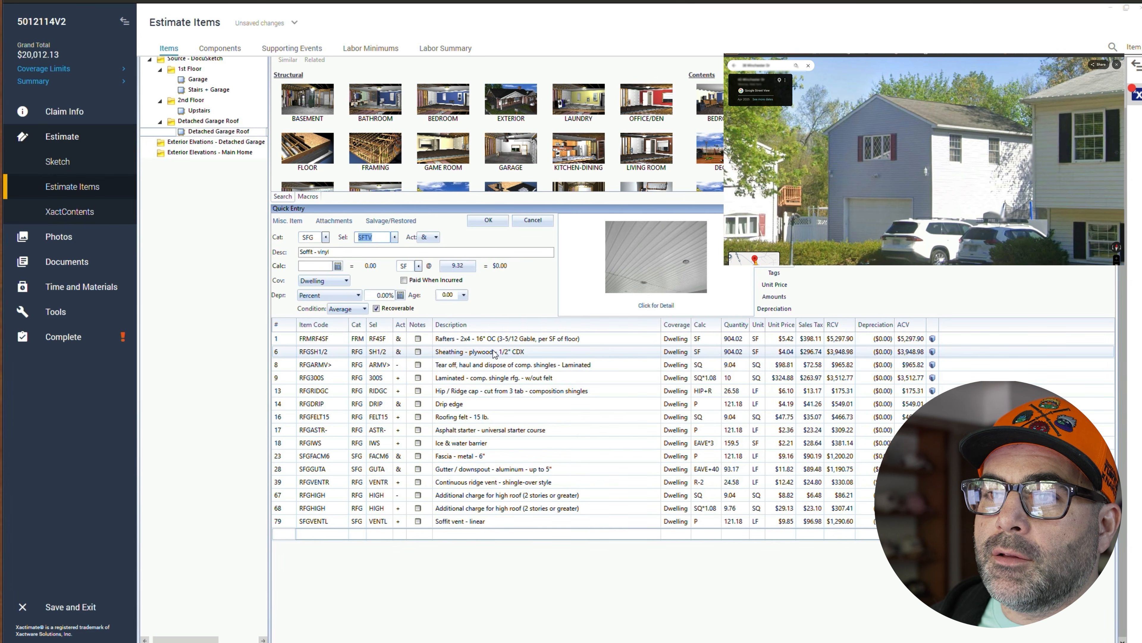
left_click(321, 266)
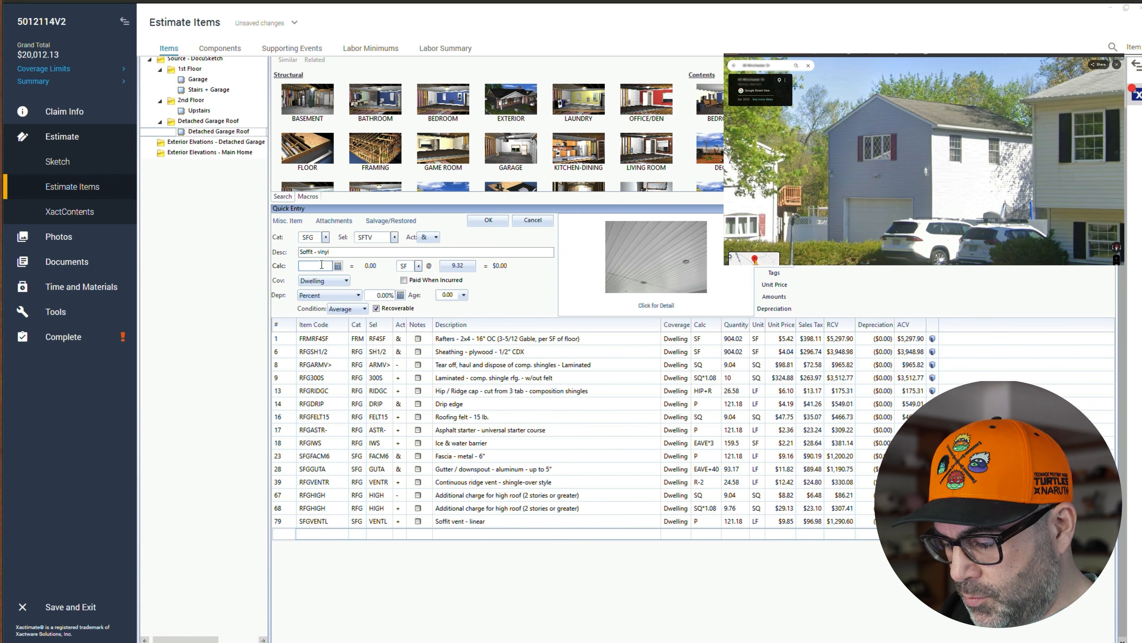
type("P")
left_click(481, 222)
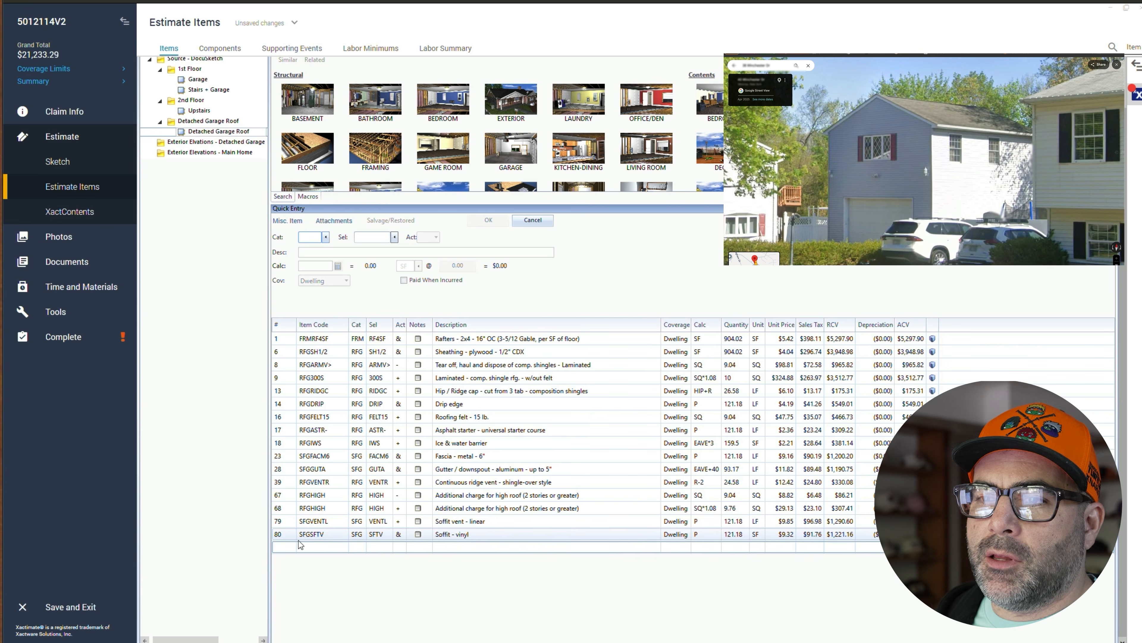
- Delete the Soffit - vinyl line from the estimate
left_click(360, 534)
key("Delete")
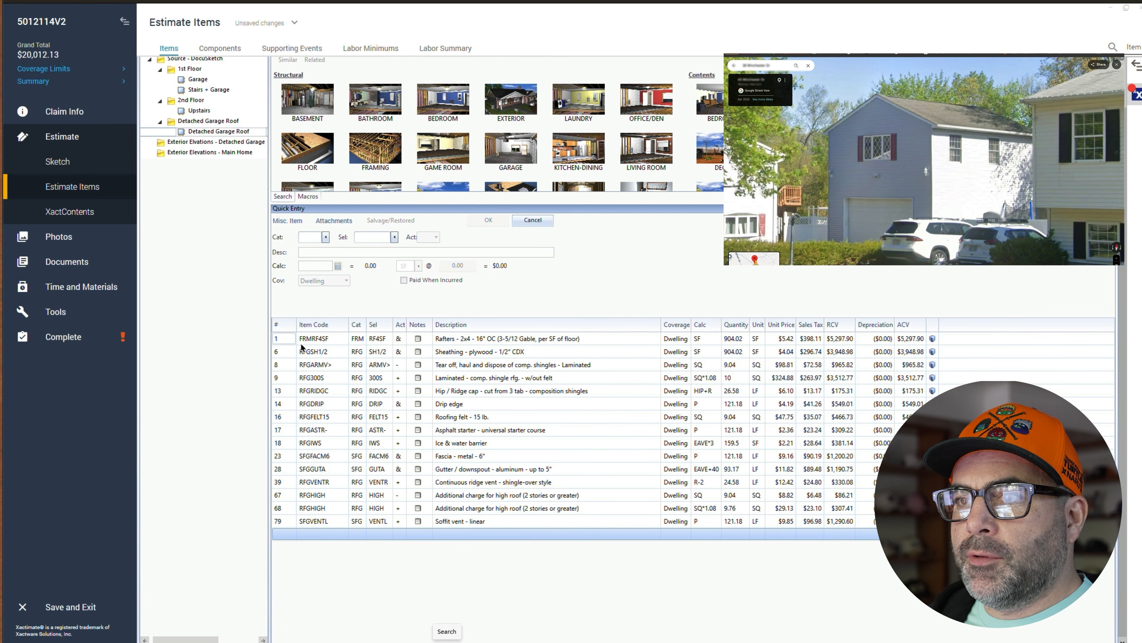
- Switch from the roof items to the Exterior Elevations - Detached Garage group
left_click(281, 351)
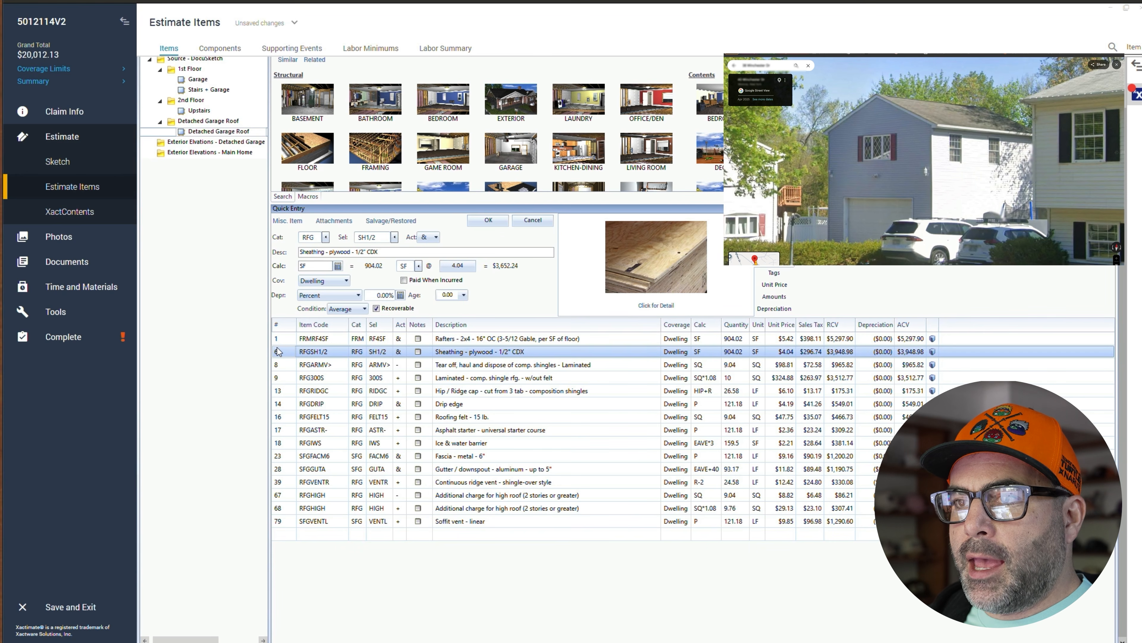
left_click(280, 365)
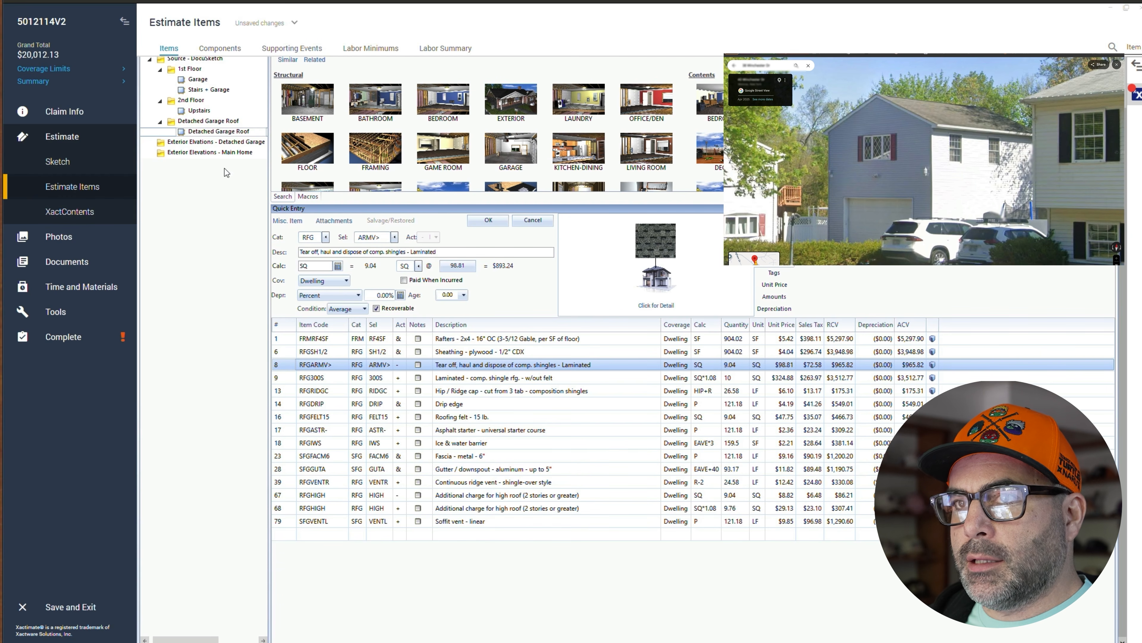
scroll(198, 284, "up", 2)
left_click(199, 130)
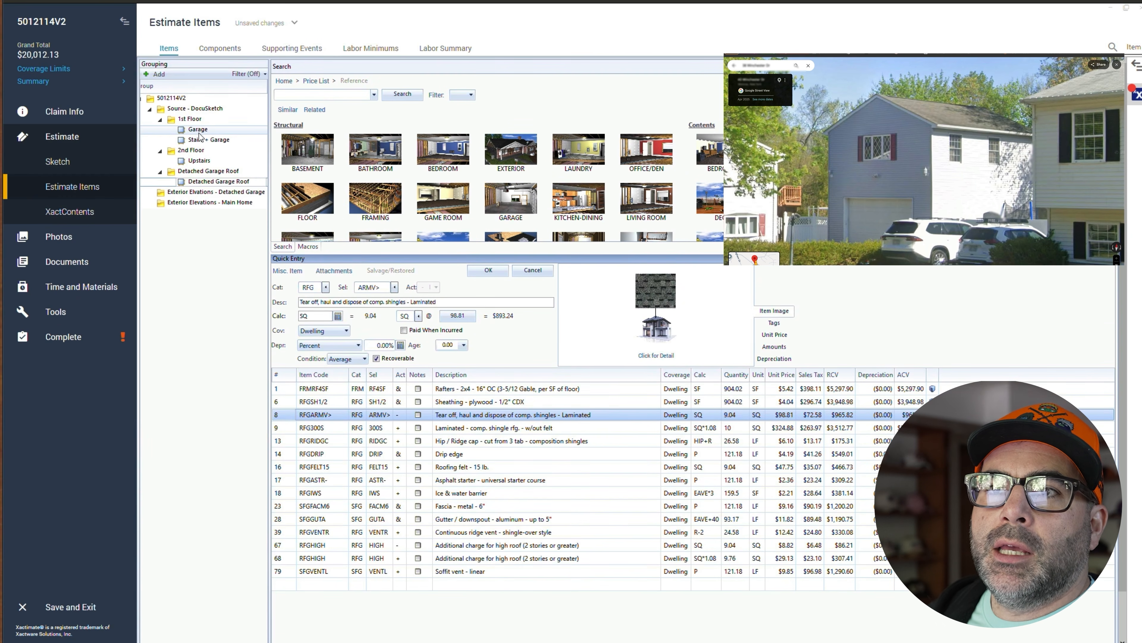
left_click(182, 194)
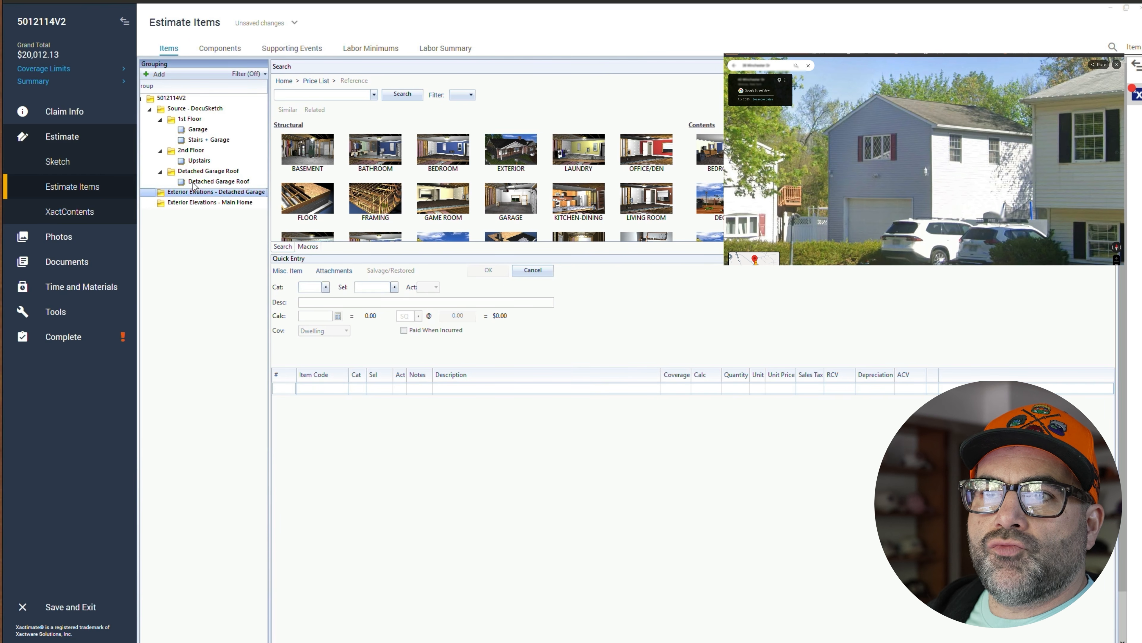
left_click(193, 161)
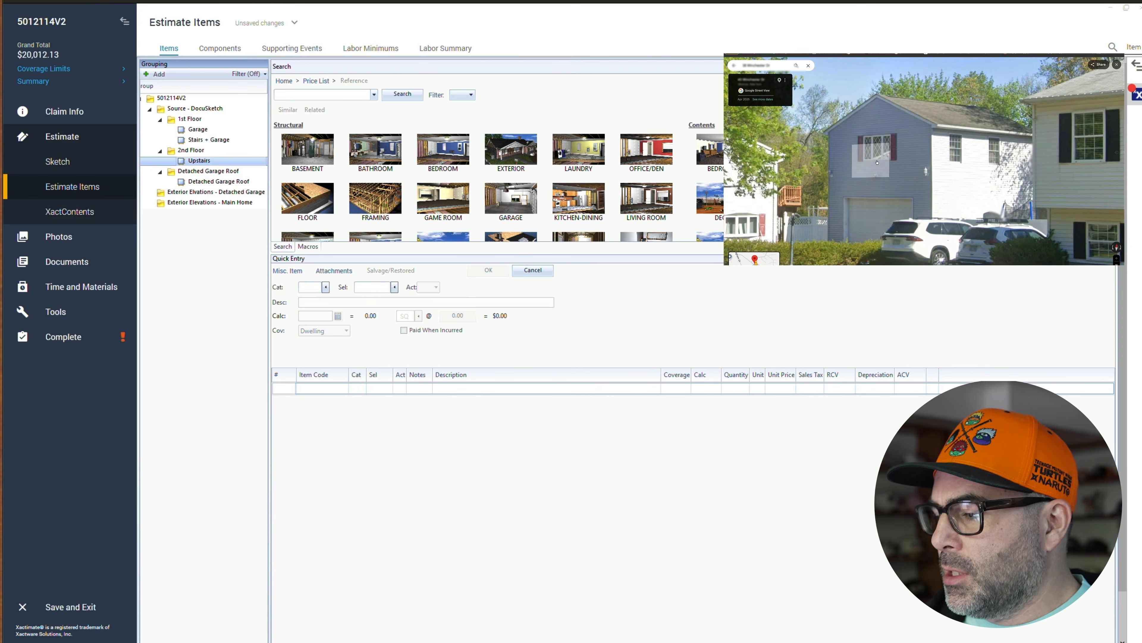
double_click(200, 192)
left_click(669, 228)
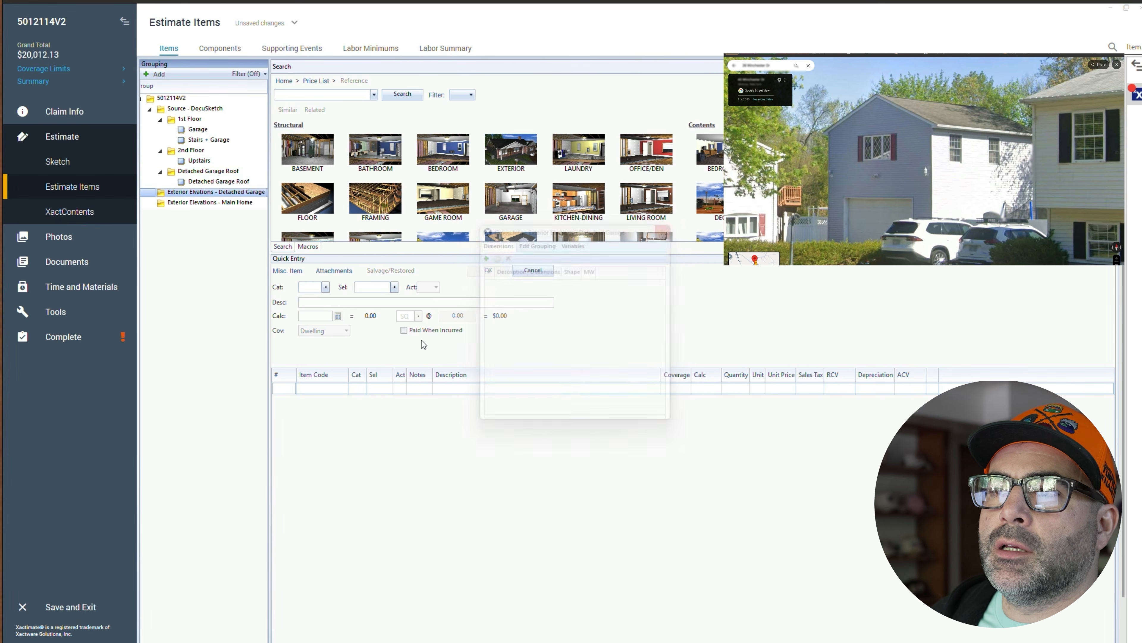
- Add a vinyl casement window, 9-13 sf, high grade line (WDV category, C++ selector) with quantity 3
left_click(289, 390)
left_click(313, 289)
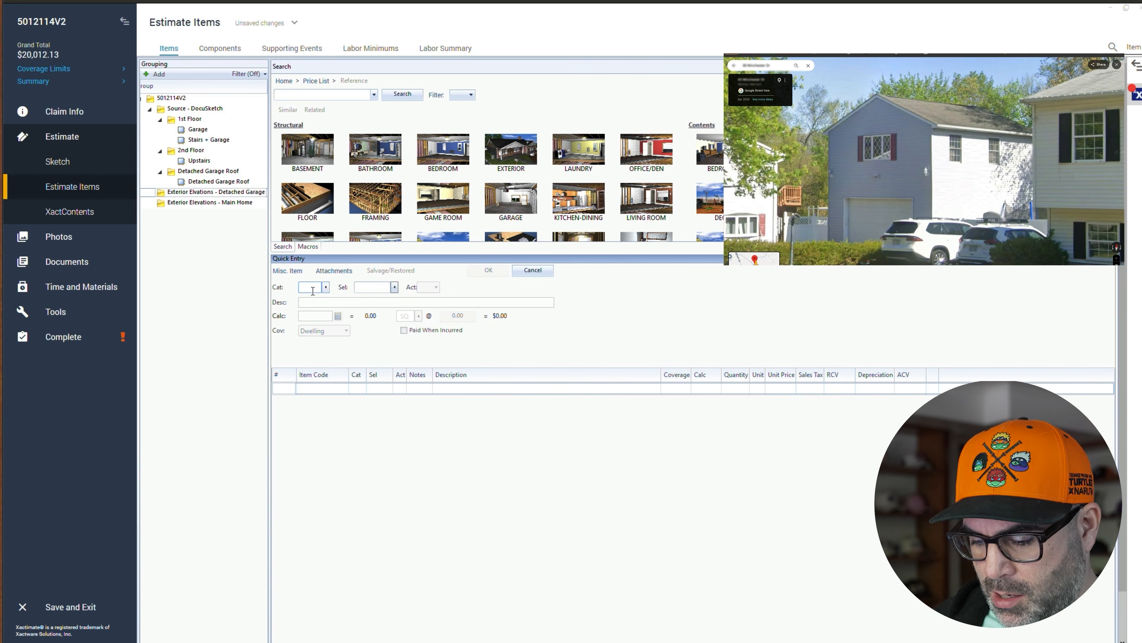
type("WDV")
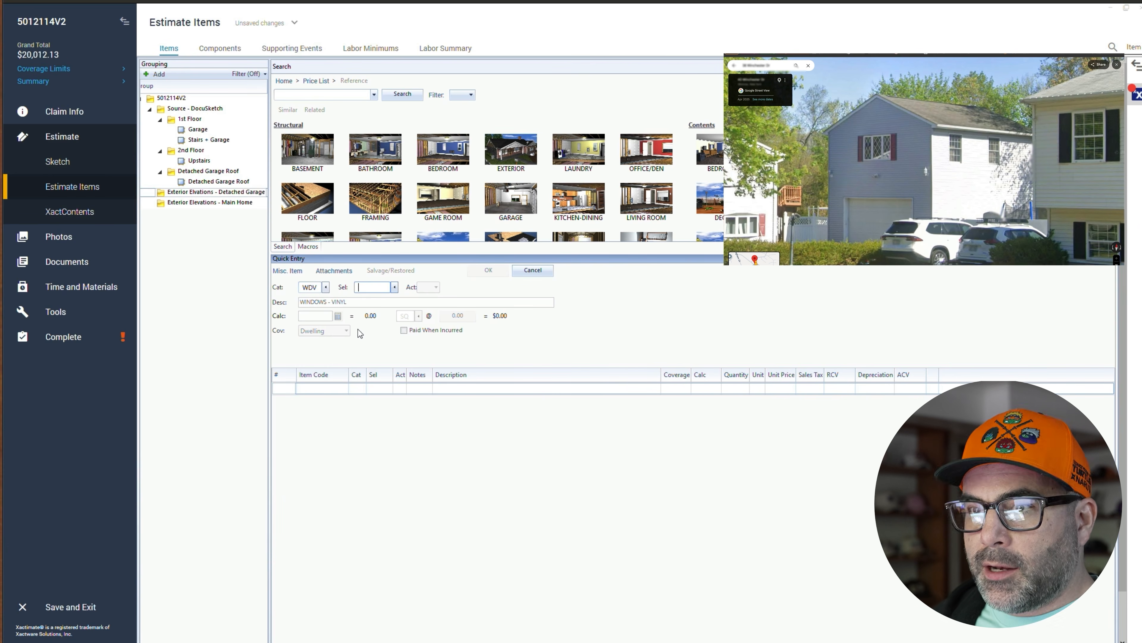
key("Tab")
left_click(395, 288)
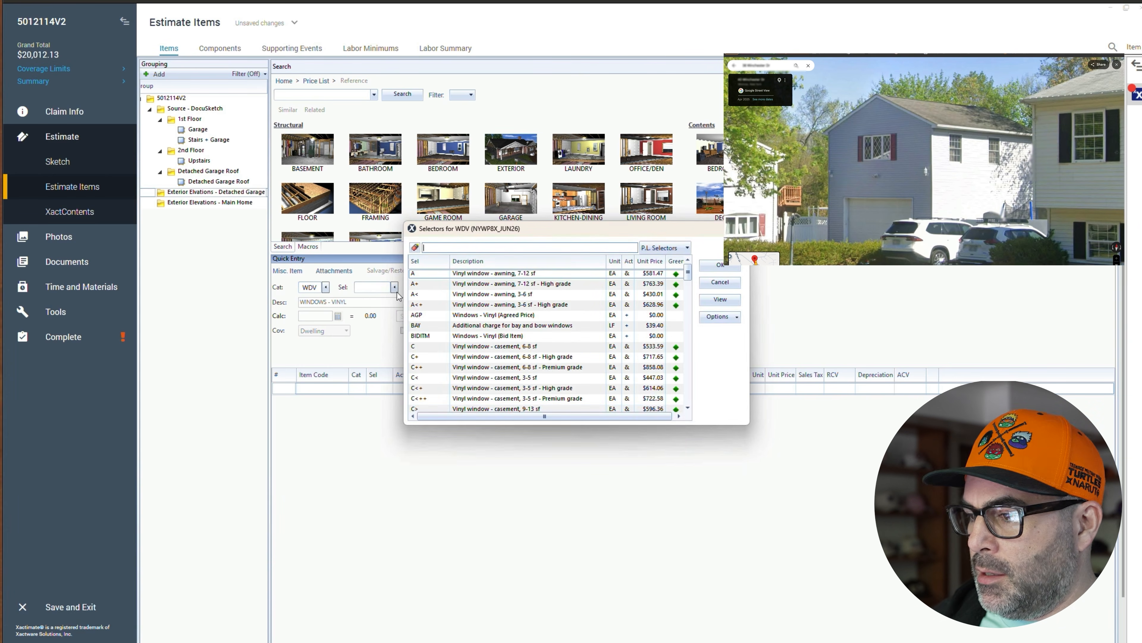
mouse_move(658, 641)
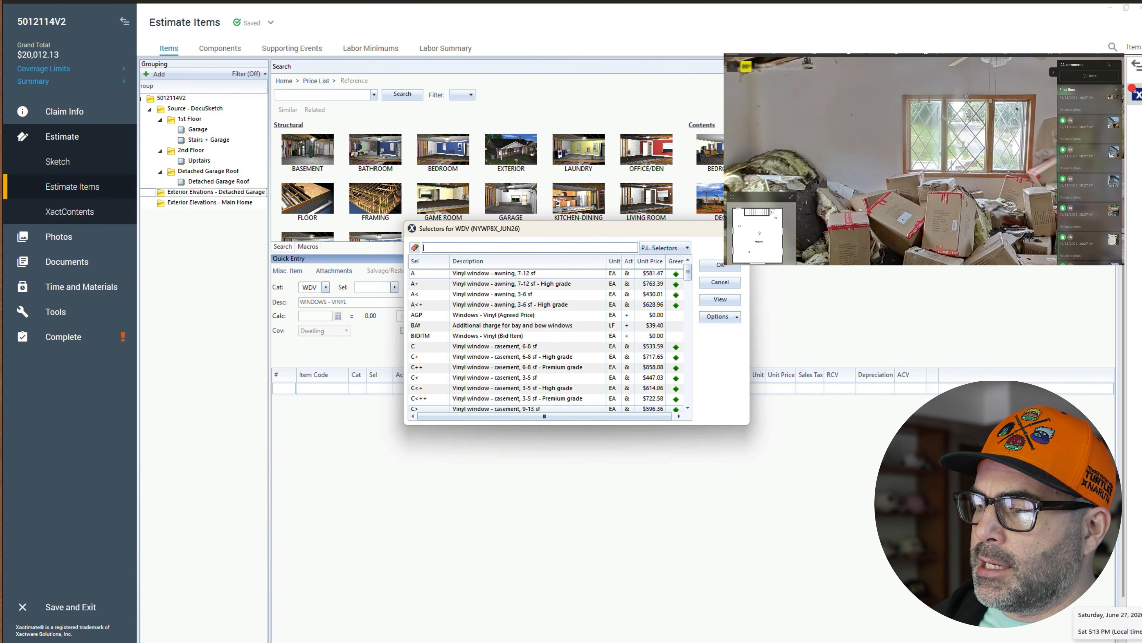
left_click(508, 367)
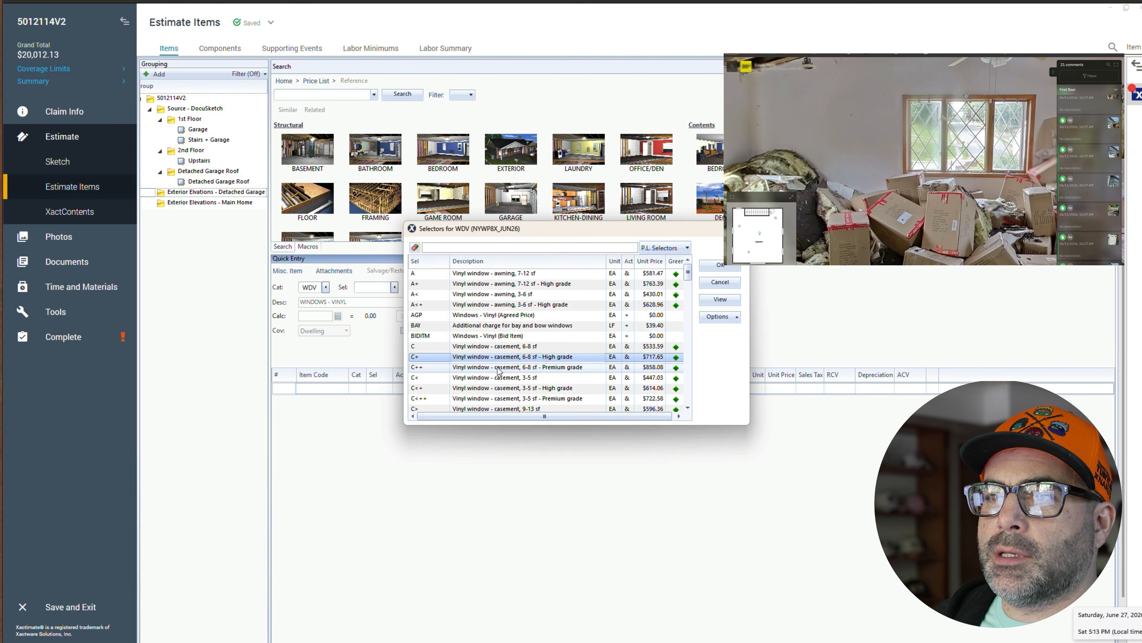
left_click(499, 378)
scroll(500, 377, "down", 1)
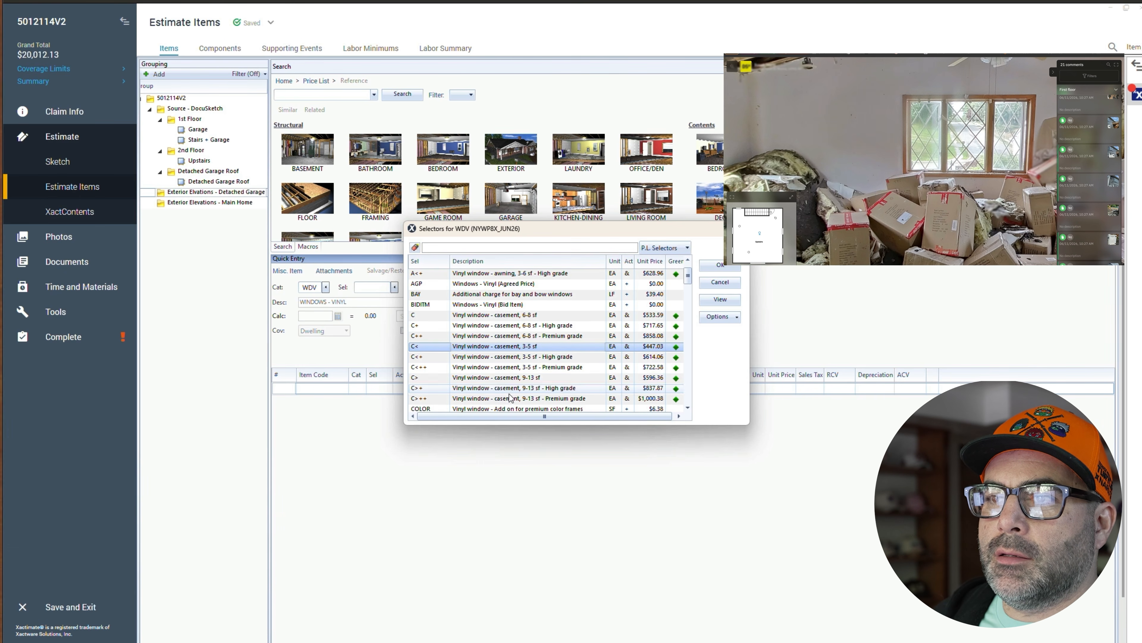
left_click(504, 379)
double_click(503, 387)
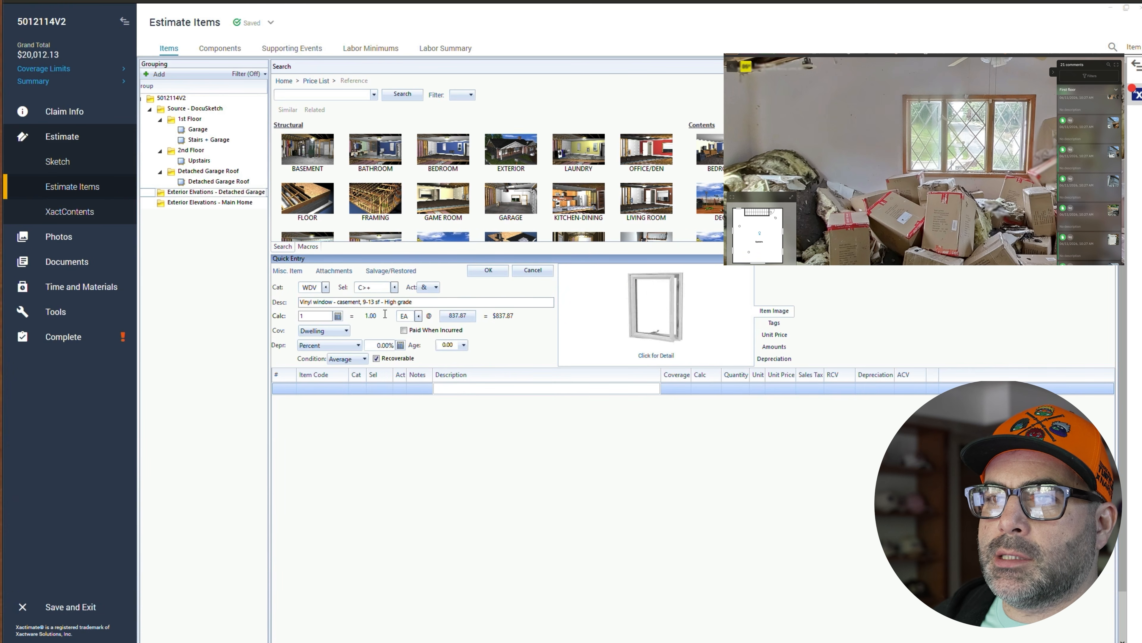
left_click(330, 316)
type("3")
key("Return")
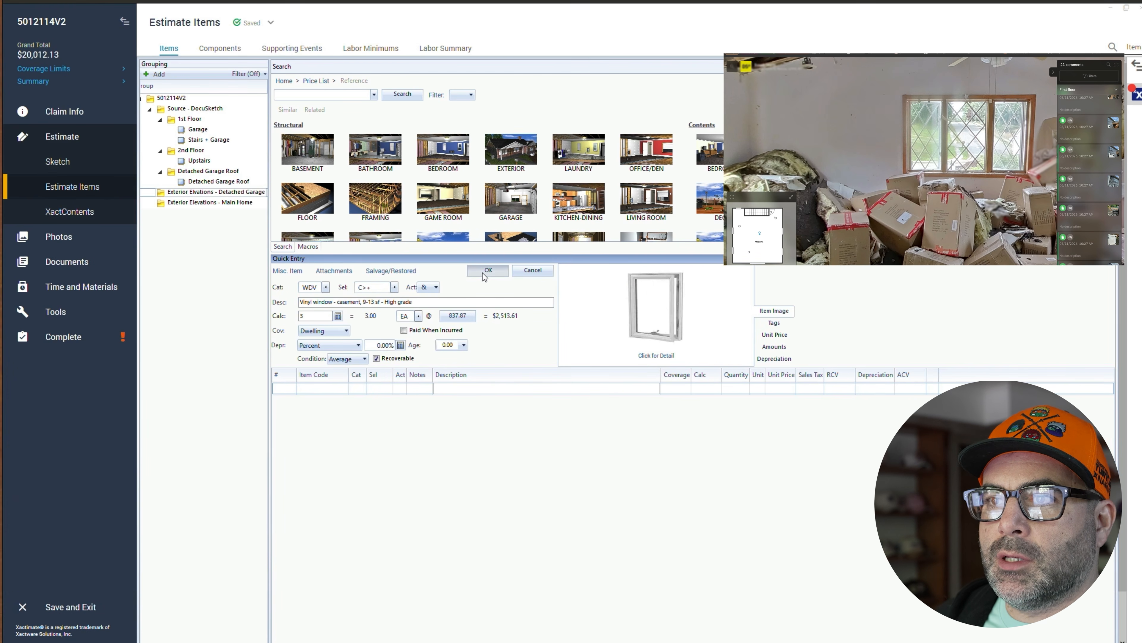
- Add a vinyl double hung window, 13-19 sf line (WDV category, D> selector) with quantity 5
type("WDV")
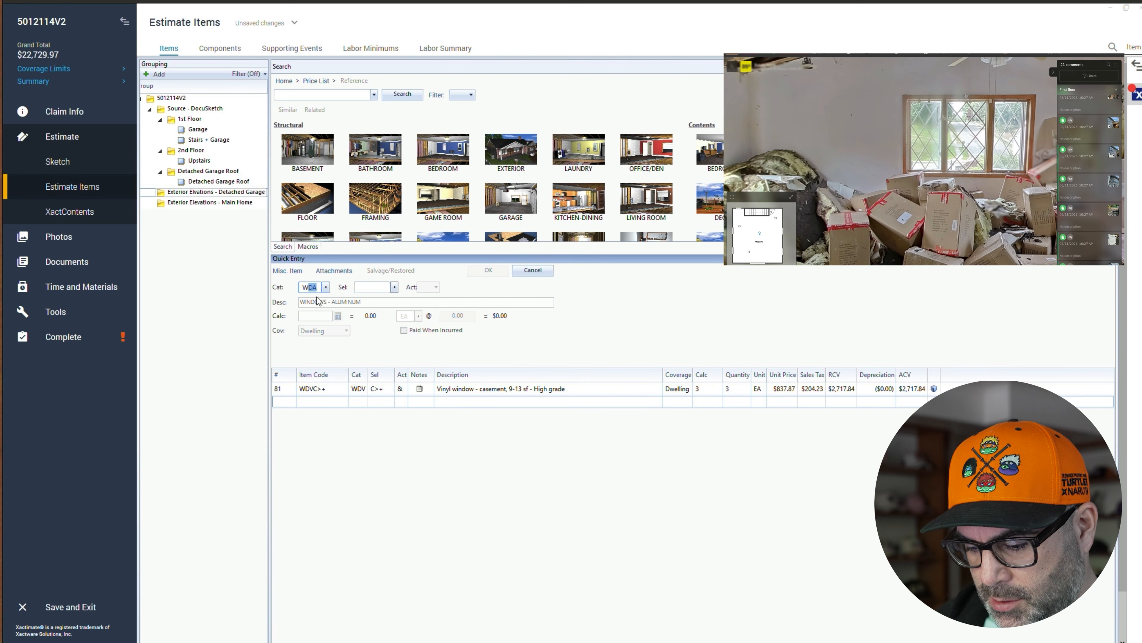
key("Tab")
type("AV")
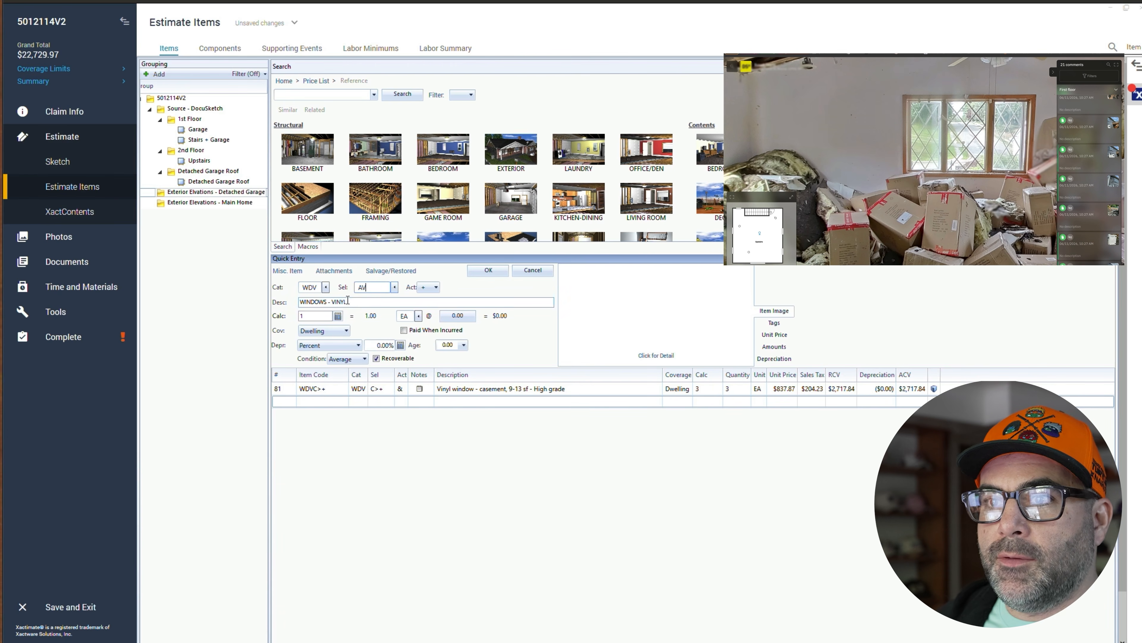
key("BackSpace")
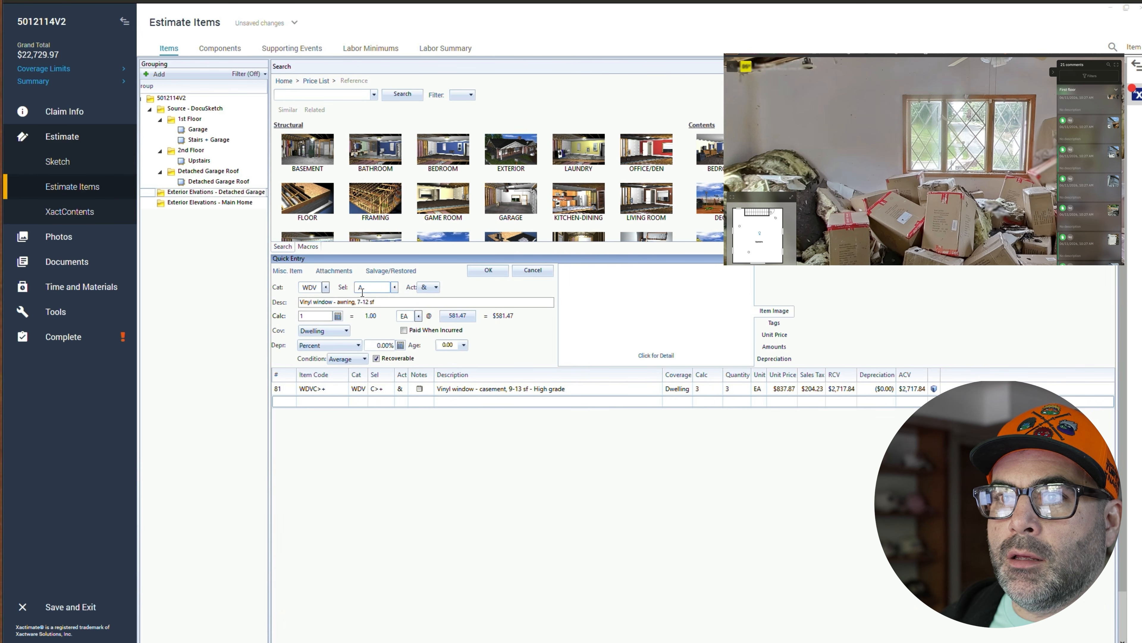
key("BackSpace")
left_click(395, 287)
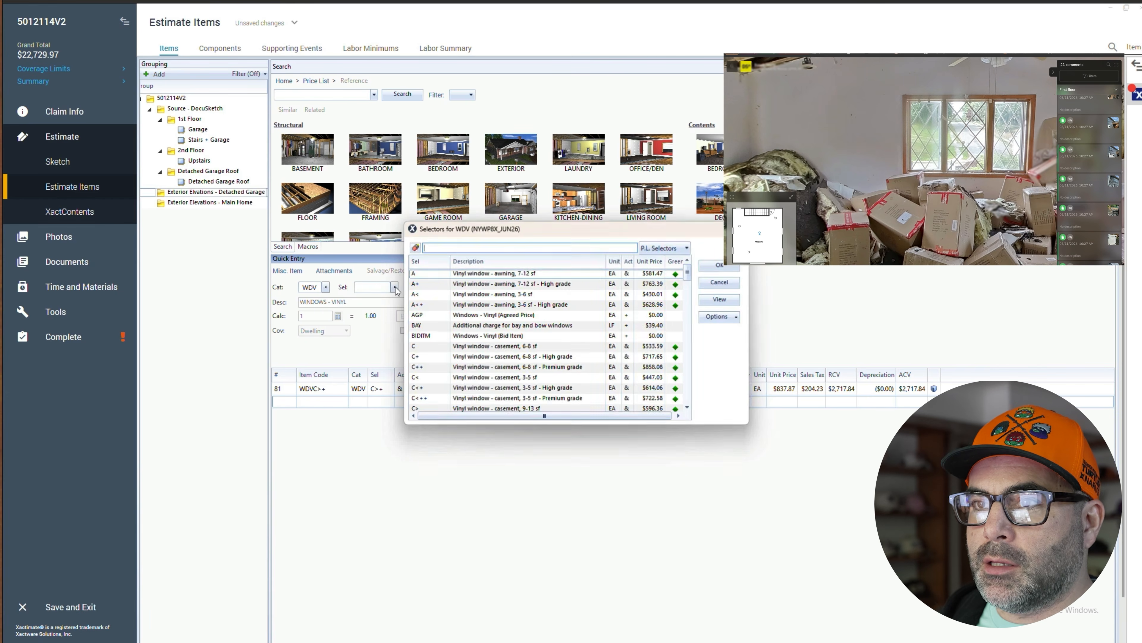
type("oub")
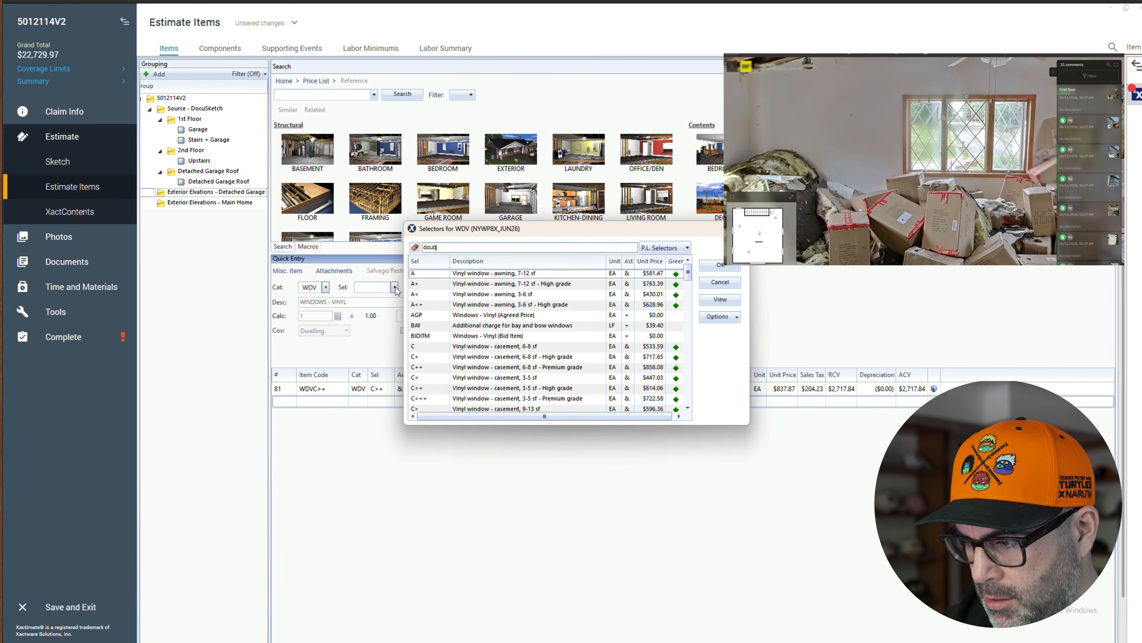
type("le")
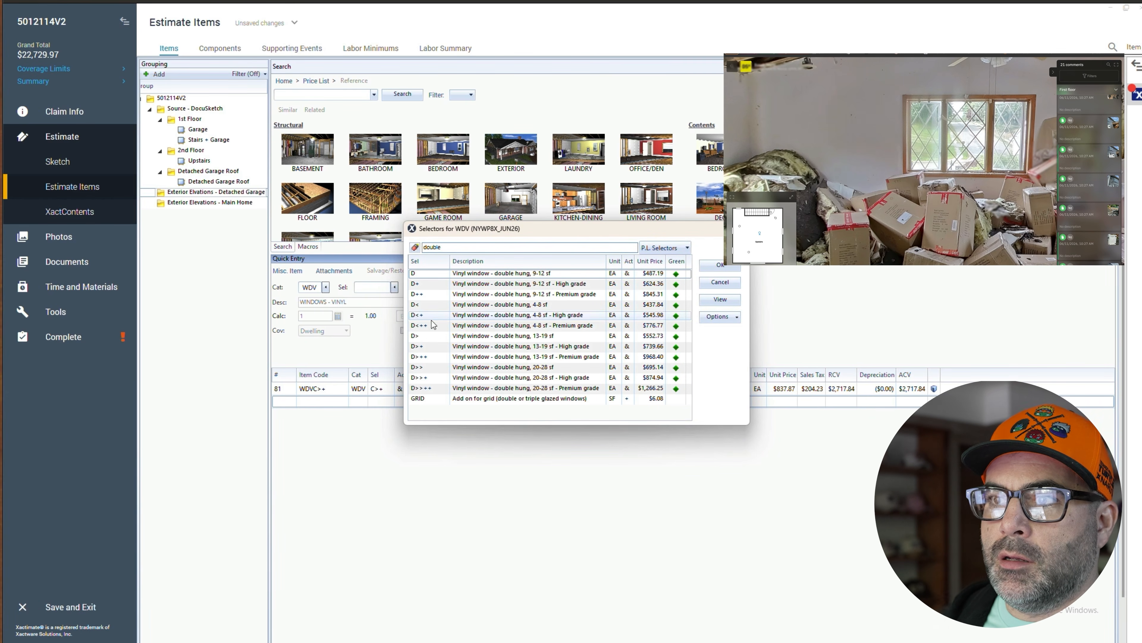
double_click(516, 339)
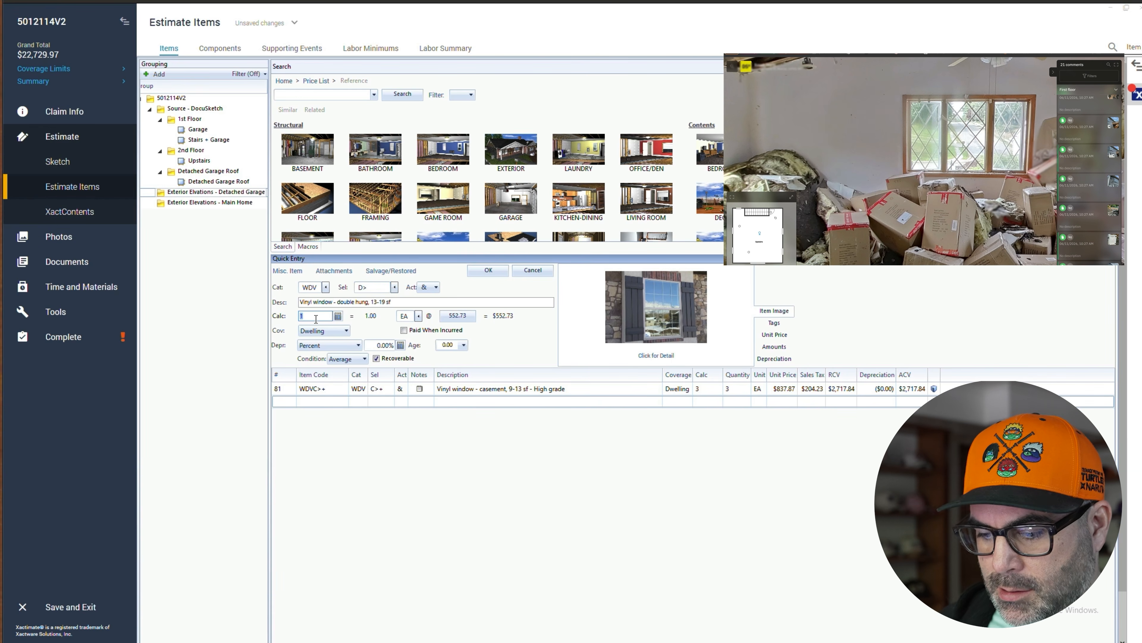
type("5")
left_click(477, 273)
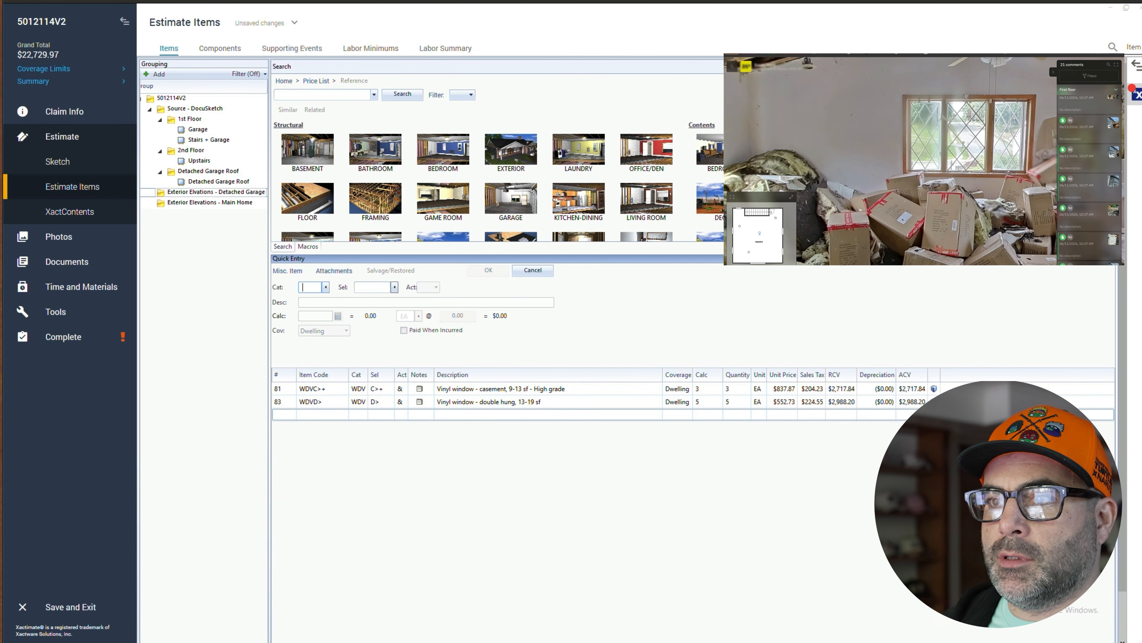
- In the Upstairs room, add a 10" R30 paper/foil faced batt insulation line (INS category, BTF10 selector)
left_click_drag(832, 135, 931, 136)
left_click_drag(1039, 138, 1017, 146)
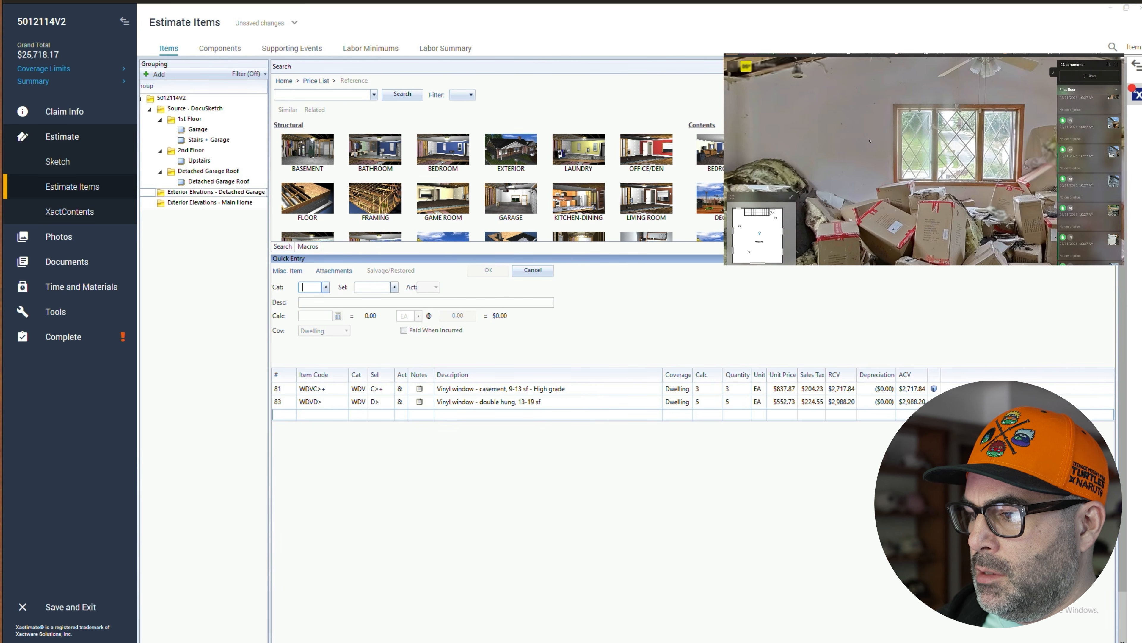
left_click_drag(844, 141, 816, 139)
scroll(837, 134, "down", 5)
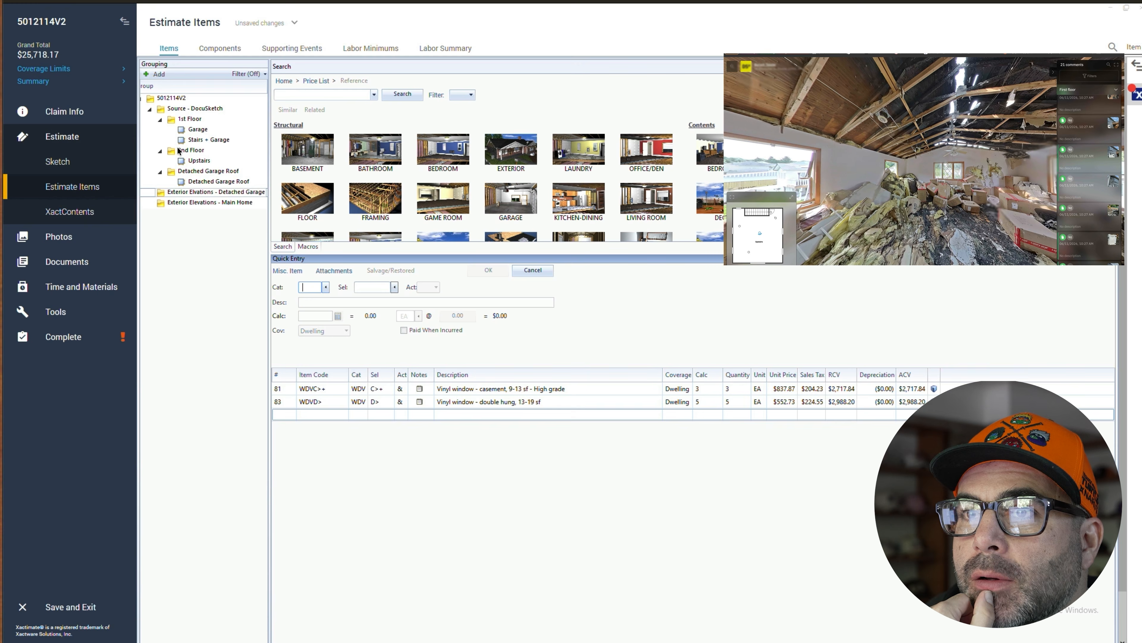
left_click(199, 161)
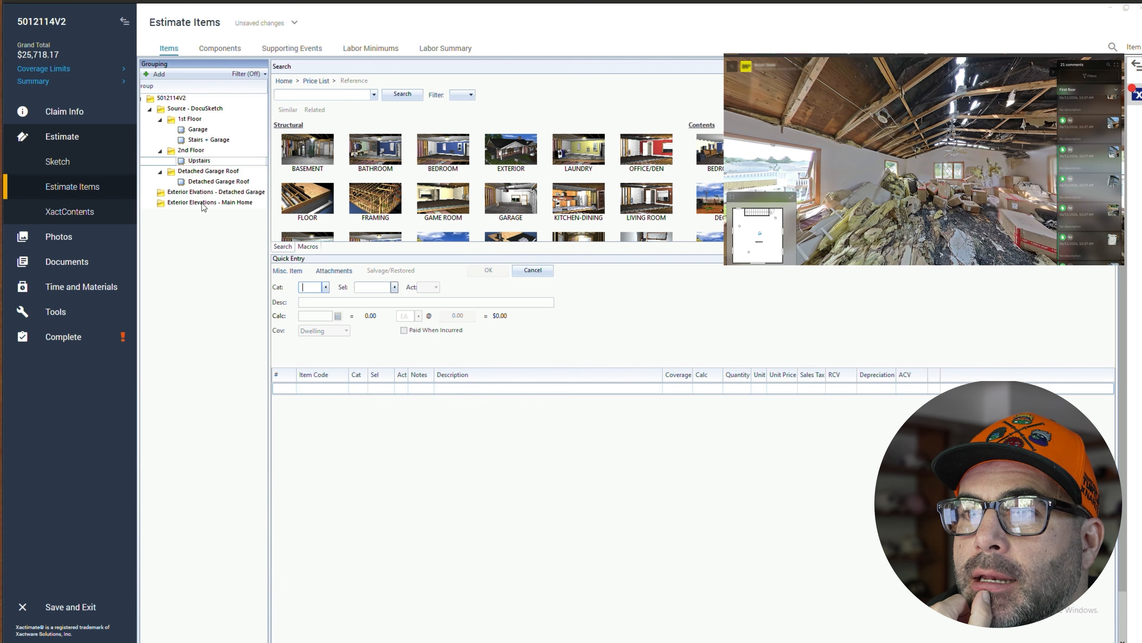
left_click(293, 390)
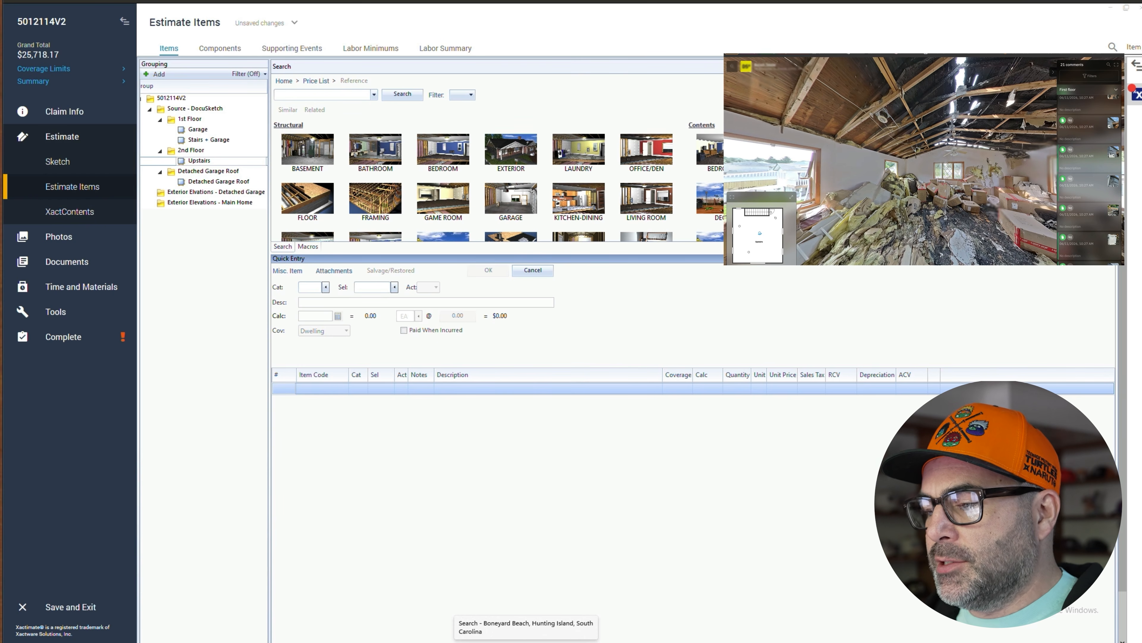
left_click(219, 162)
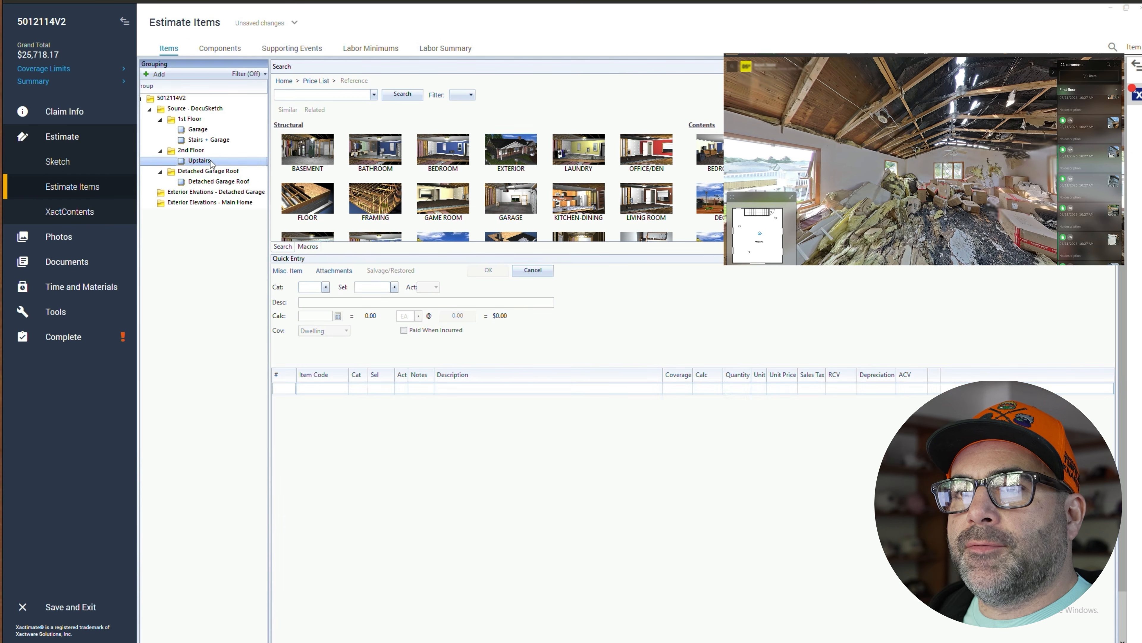
left_click(293, 390)
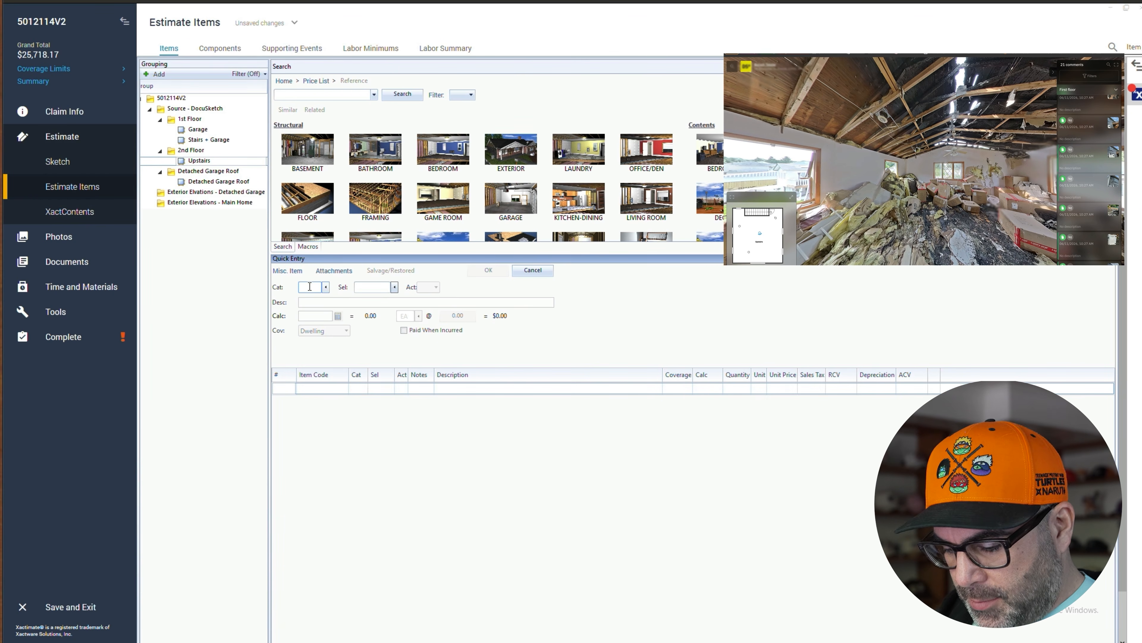
type("INS")
key("Tab")
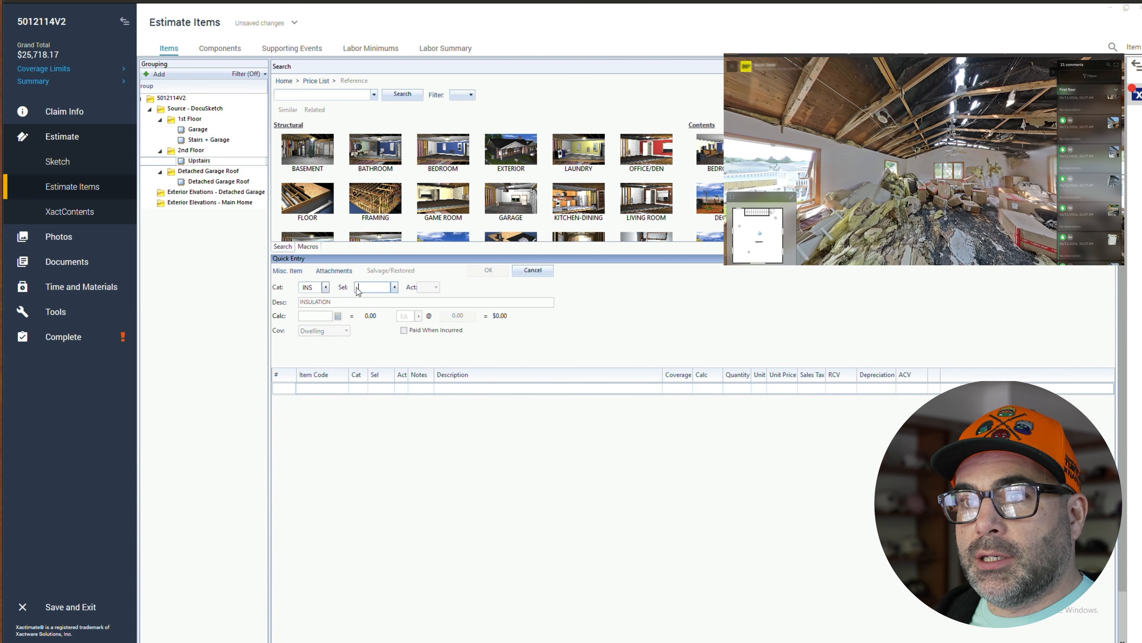
left_click(394, 288)
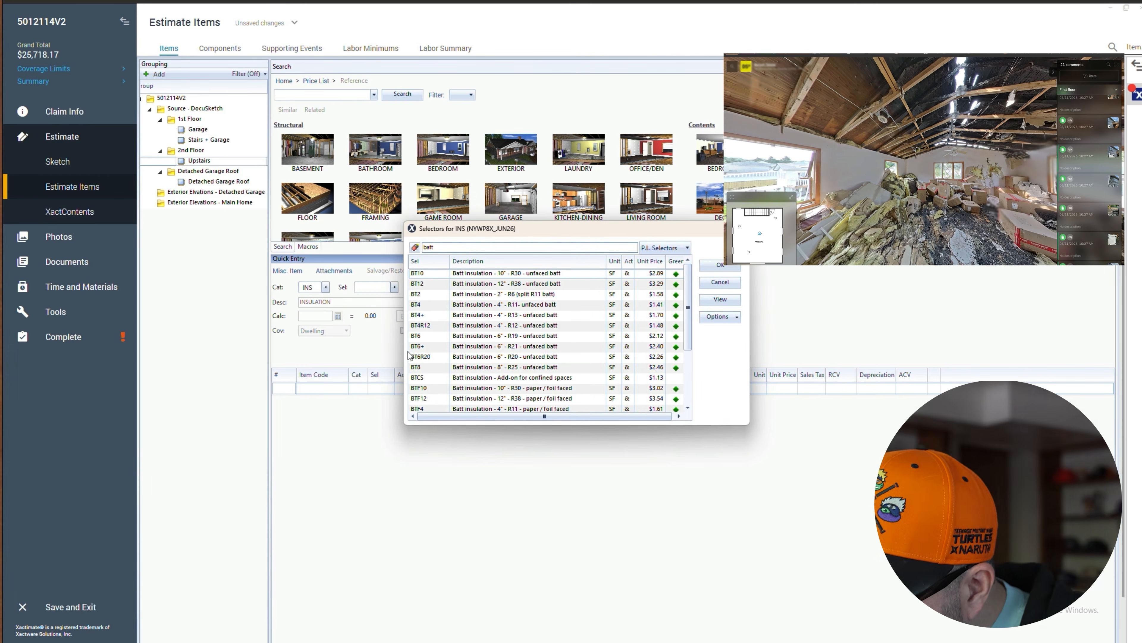
scroll(502, 383, "down", 2)
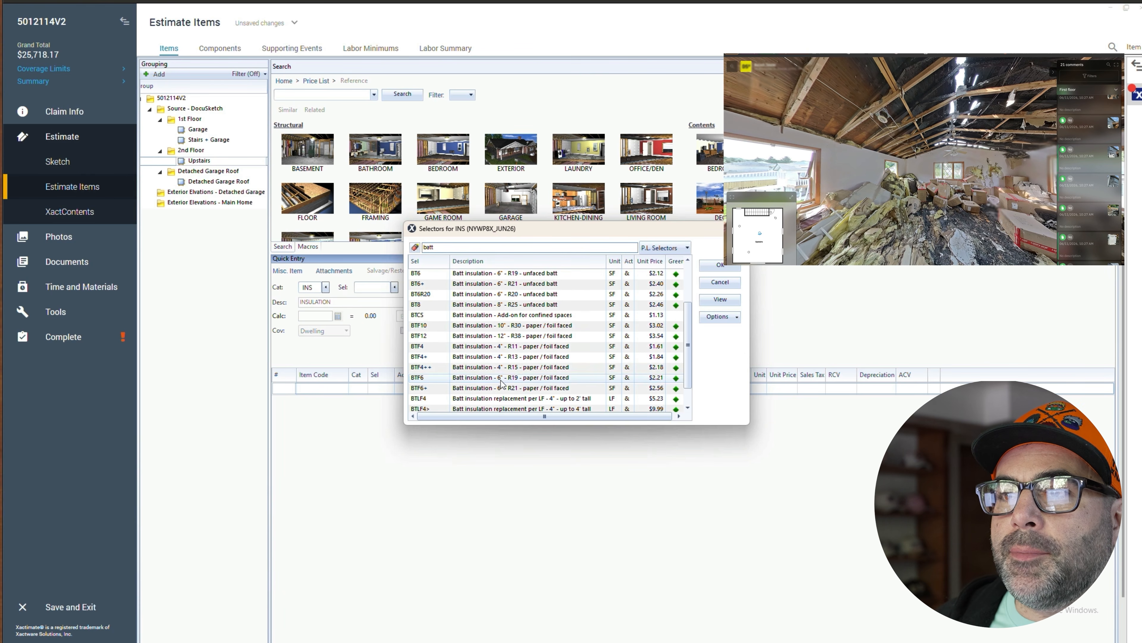
double_click(504, 325)
left_click(489, 271)
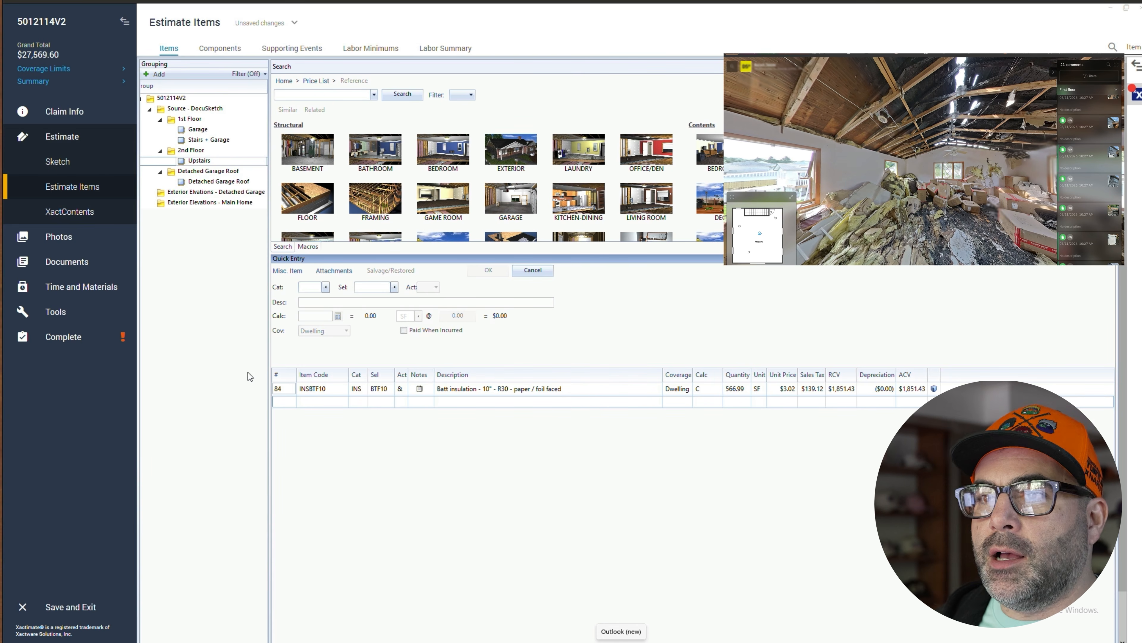
- Add a 5/8" drywall hung, taped, ready for texture line (DRY category, 5/8- selector) with calculation C
left_click(315, 287)
type("DMODRY")
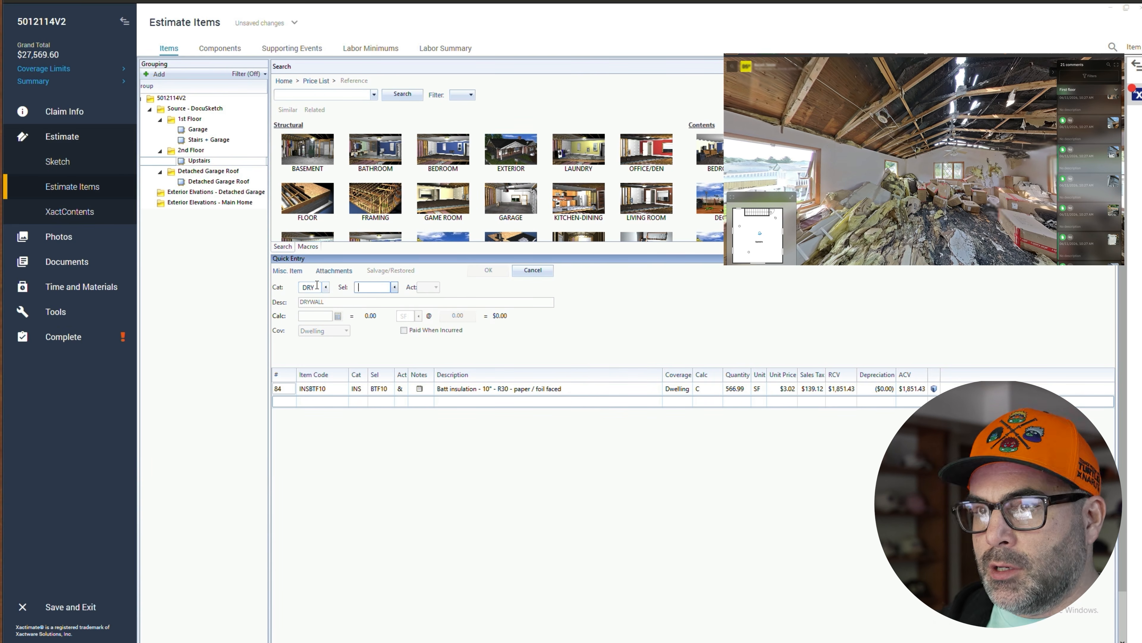
key("Tab")
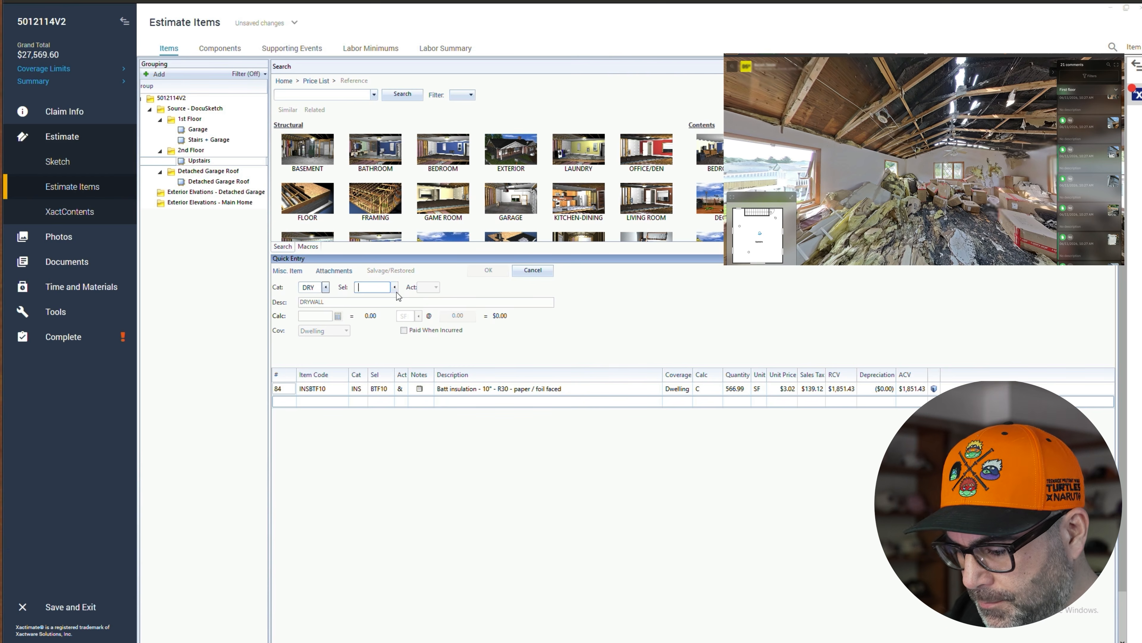
type("5/8")
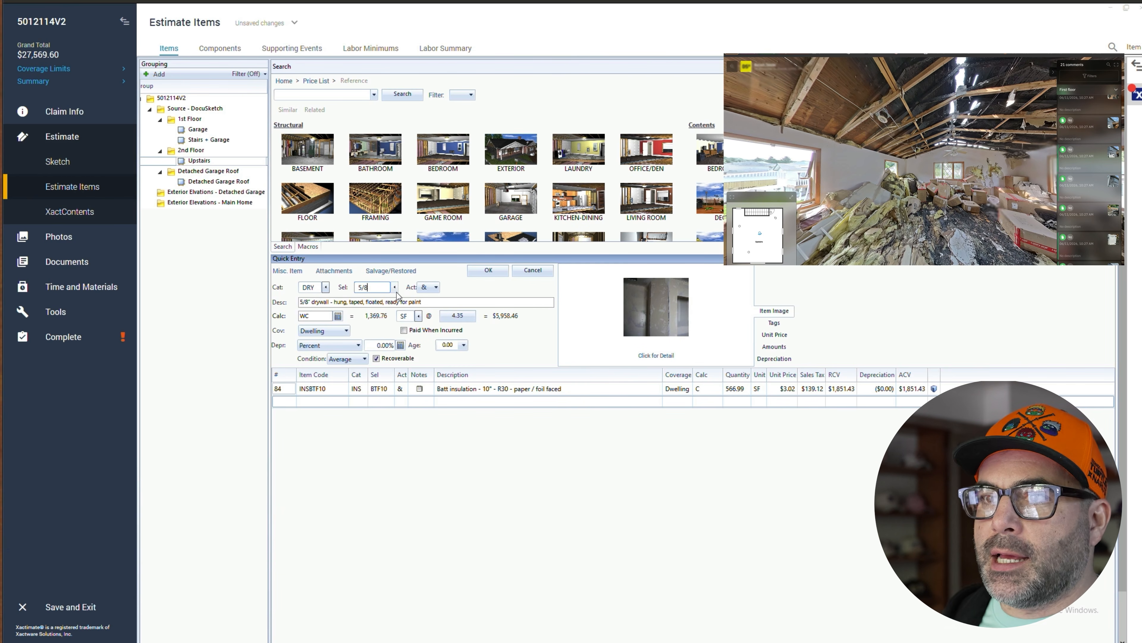
type("-")
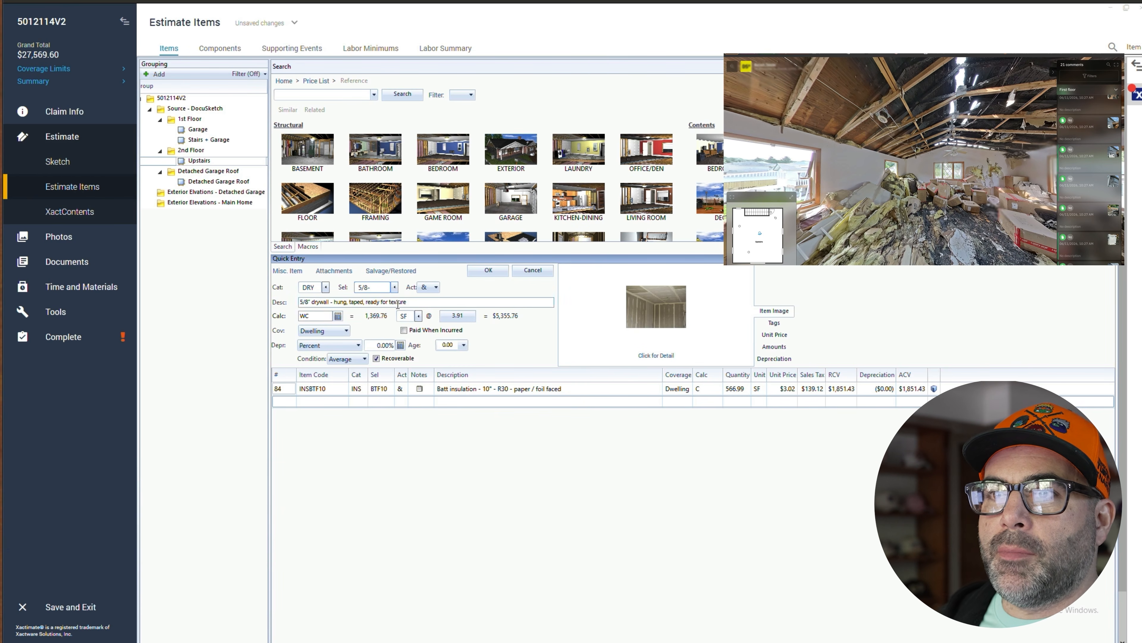
left_click(331, 316)
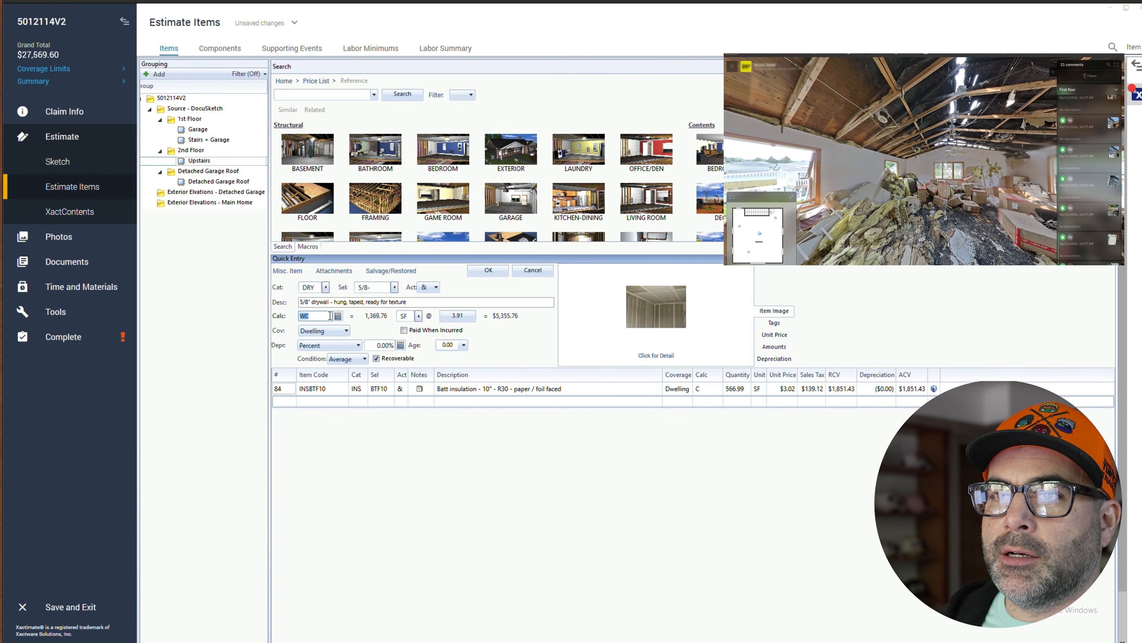
left_click(488, 270)
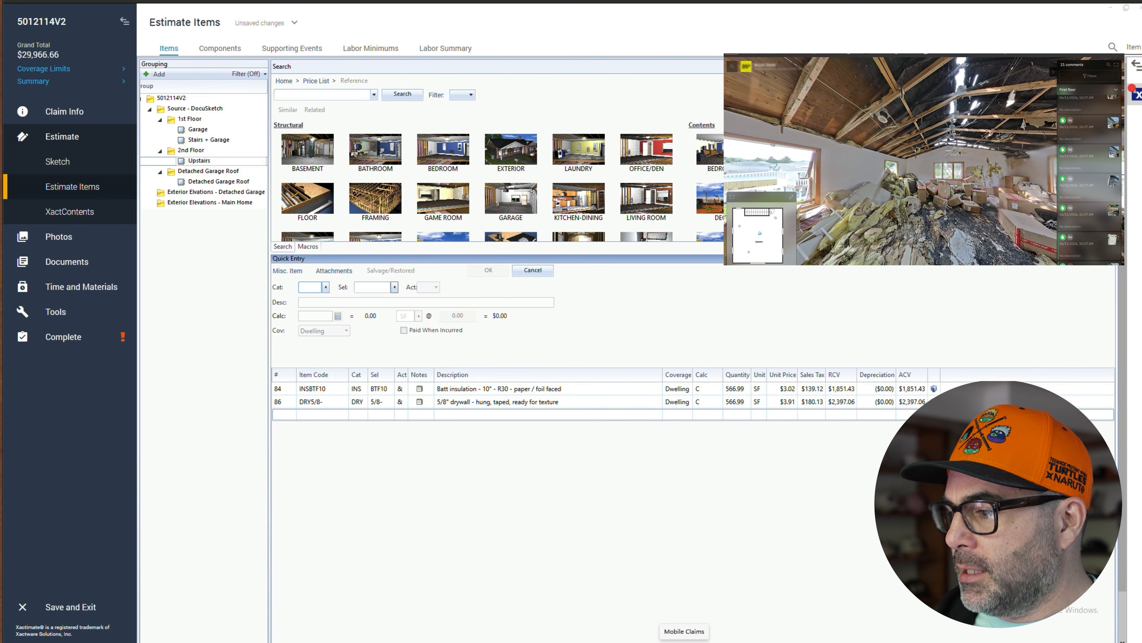
- Look around the upstairs ceiling in the 360° site photo
left_click_drag(960, 153, 918, 192)
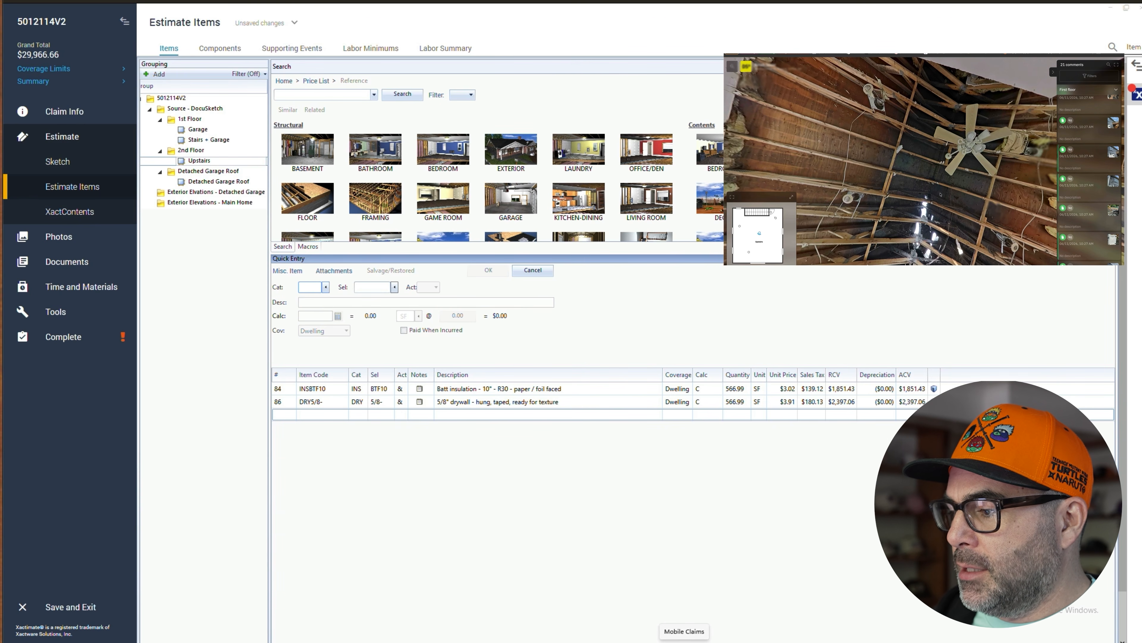
scroll(958, 215, "up", 1)
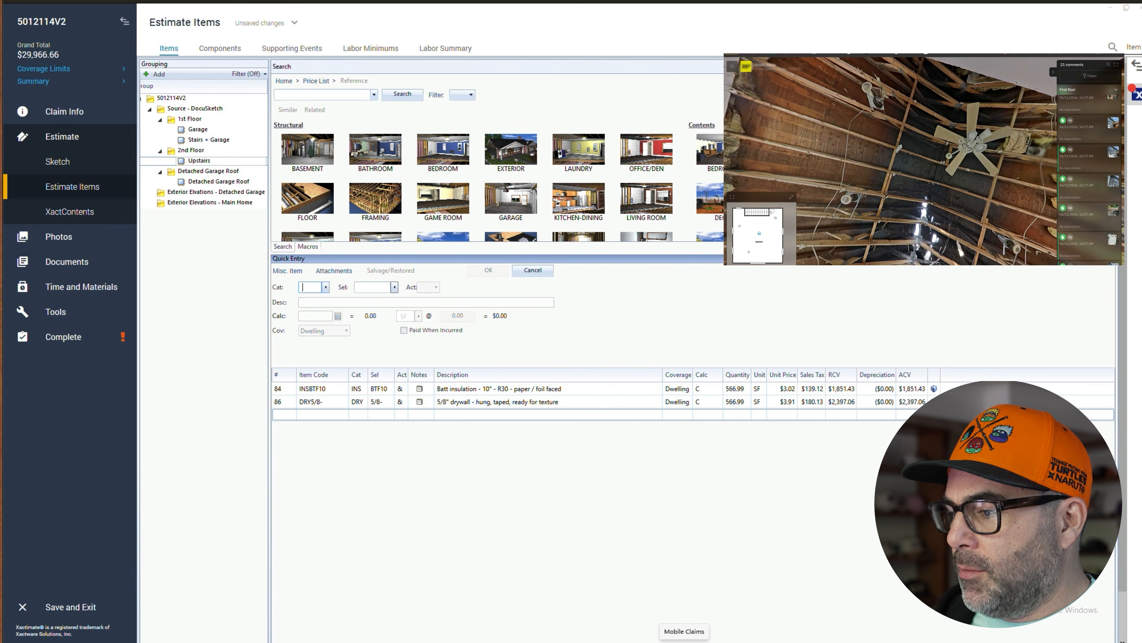
left_click_drag(863, 194, 878, 166)
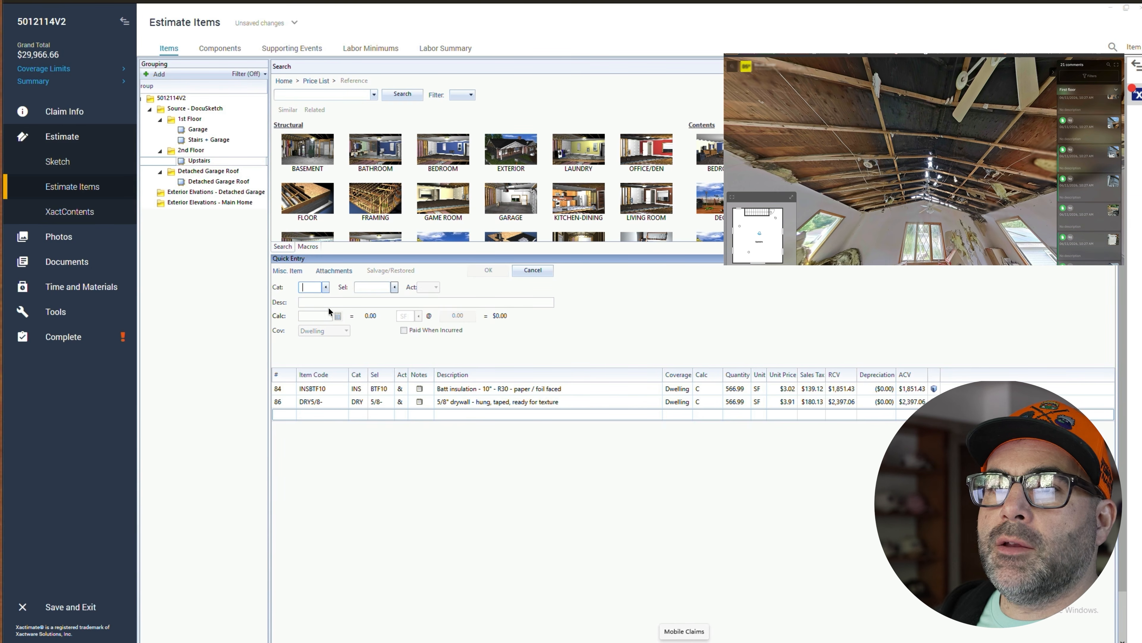
- Add a recessed light fixture line (LIT category, RC selector) with quantity 8
type("LIT")
key("Tab")
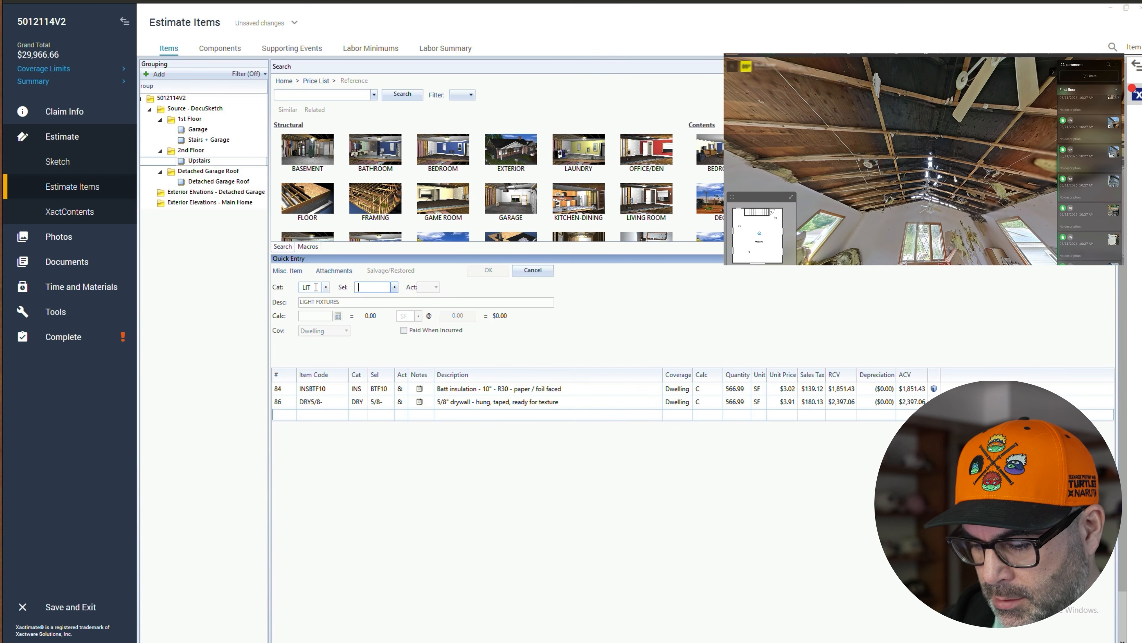
type("RC")
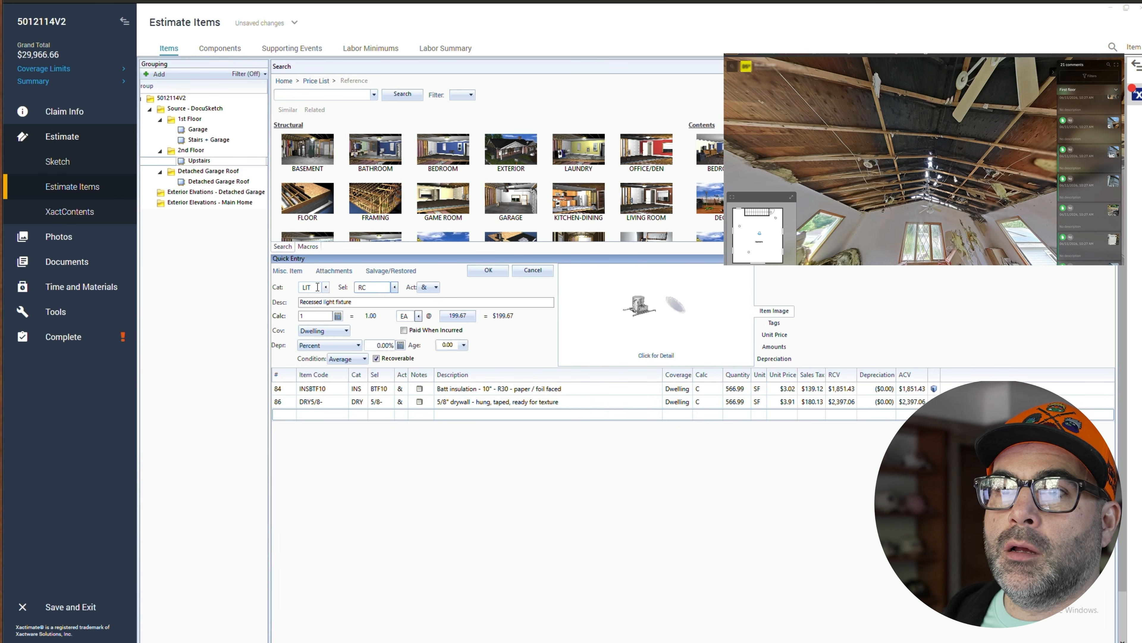
left_click(316, 315)
key("BackSpace")
type("8")
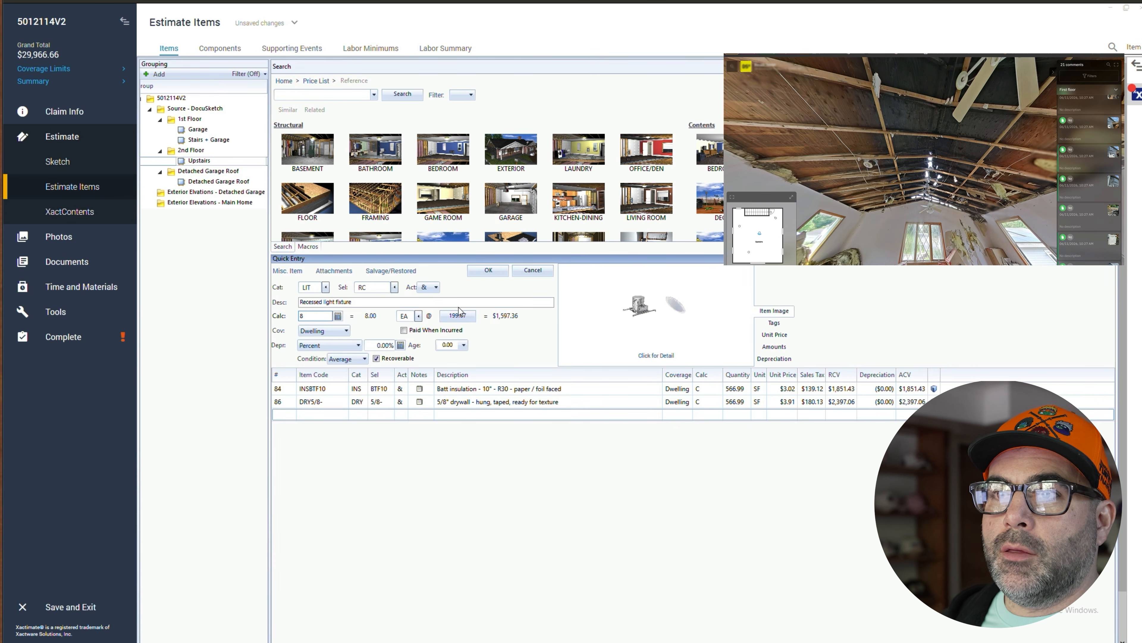
left_click(488, 271)
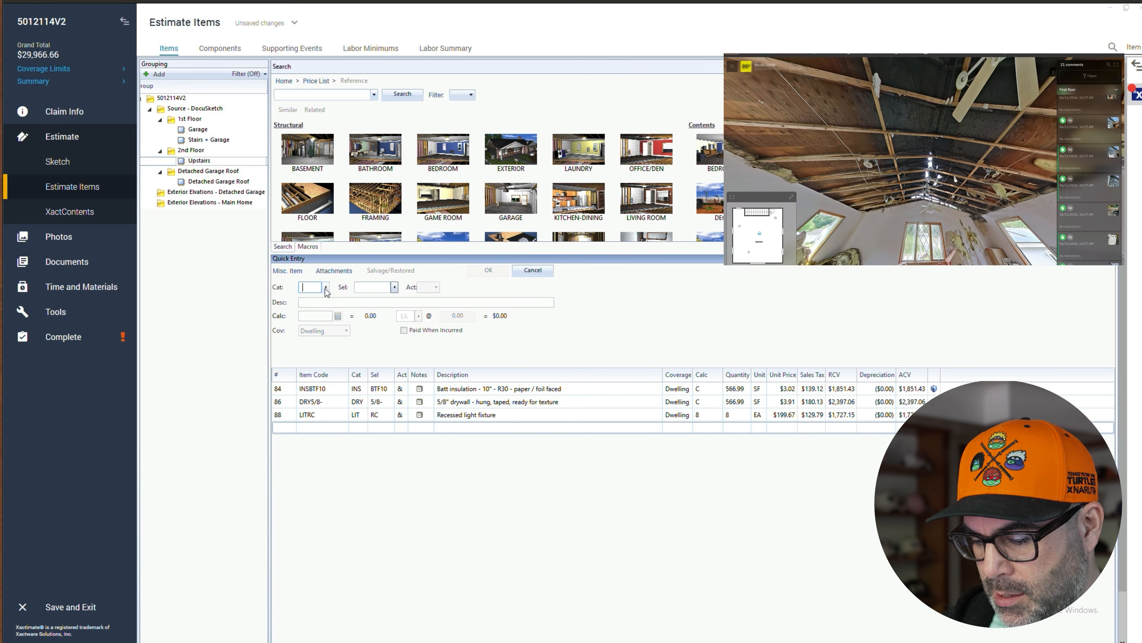
- Add a ceiling fan & light - high grade line (LIT category, FNL+ selector) by searching selectors for "ceiling"
type("LIT")
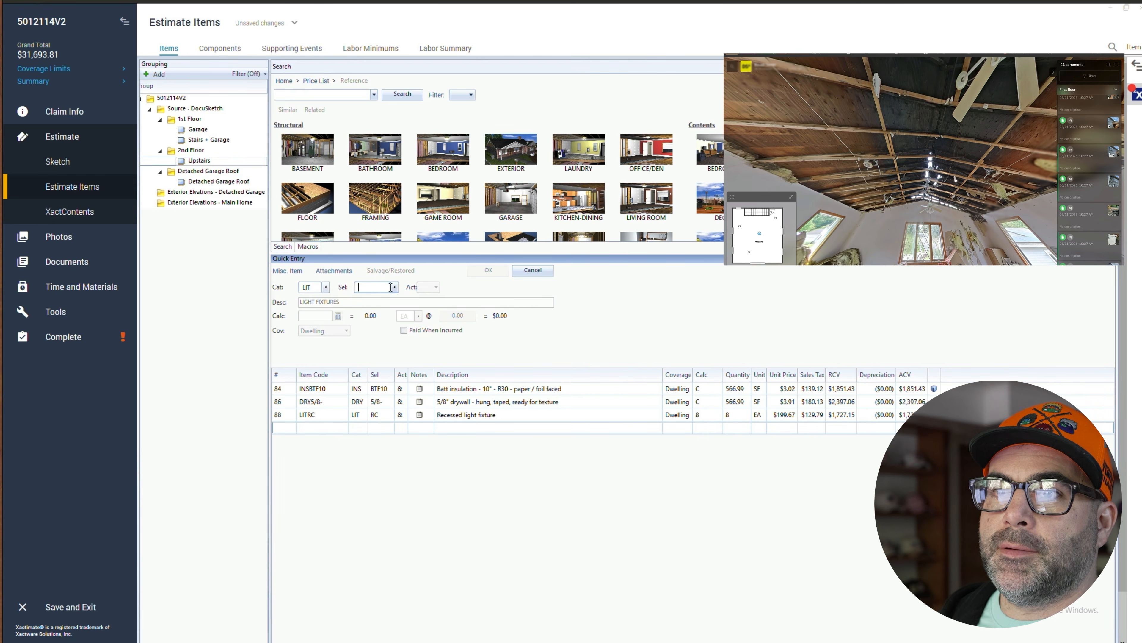
left_click(395, 288)
type("c")
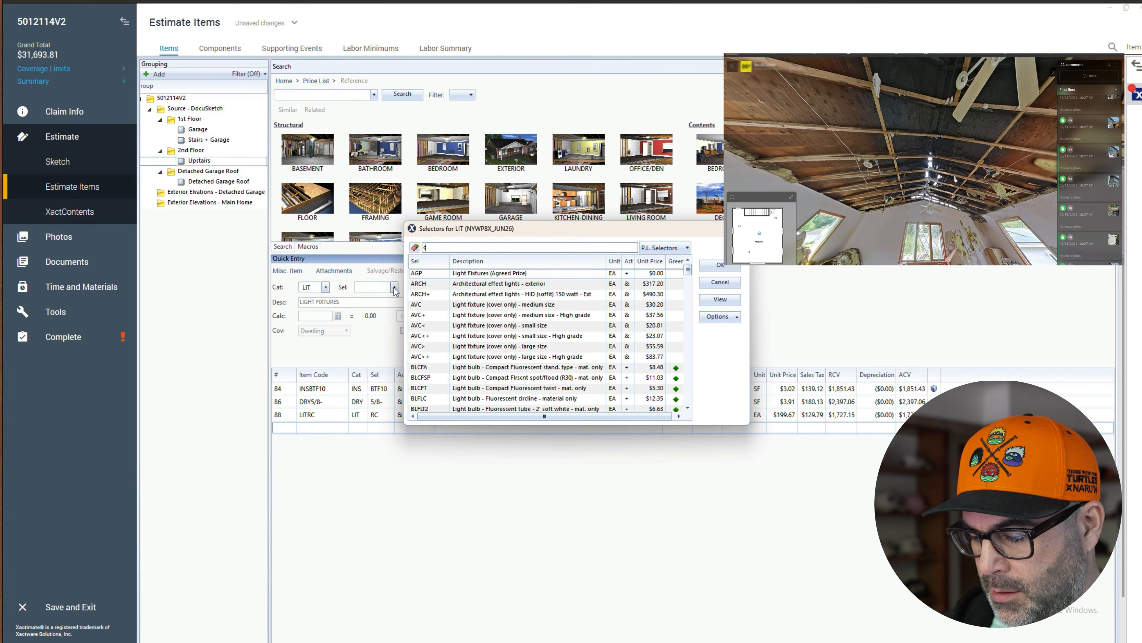
type("eiling")
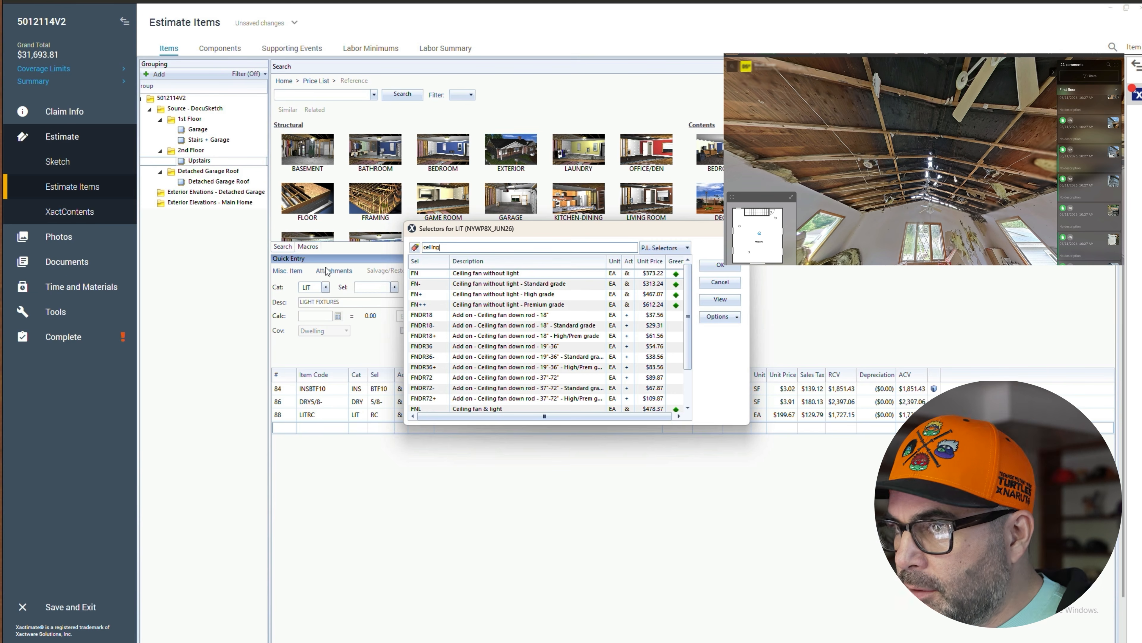
scroll(517, 356, "down", 1)
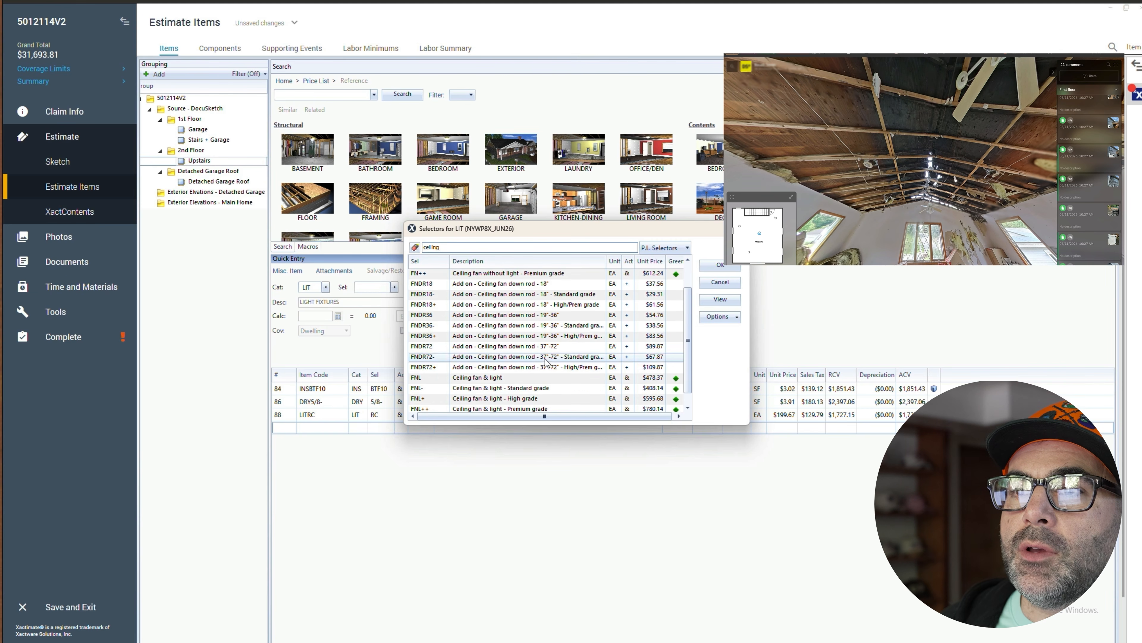
scroll(503, 380, "down", 1)
double_click(538, 384)
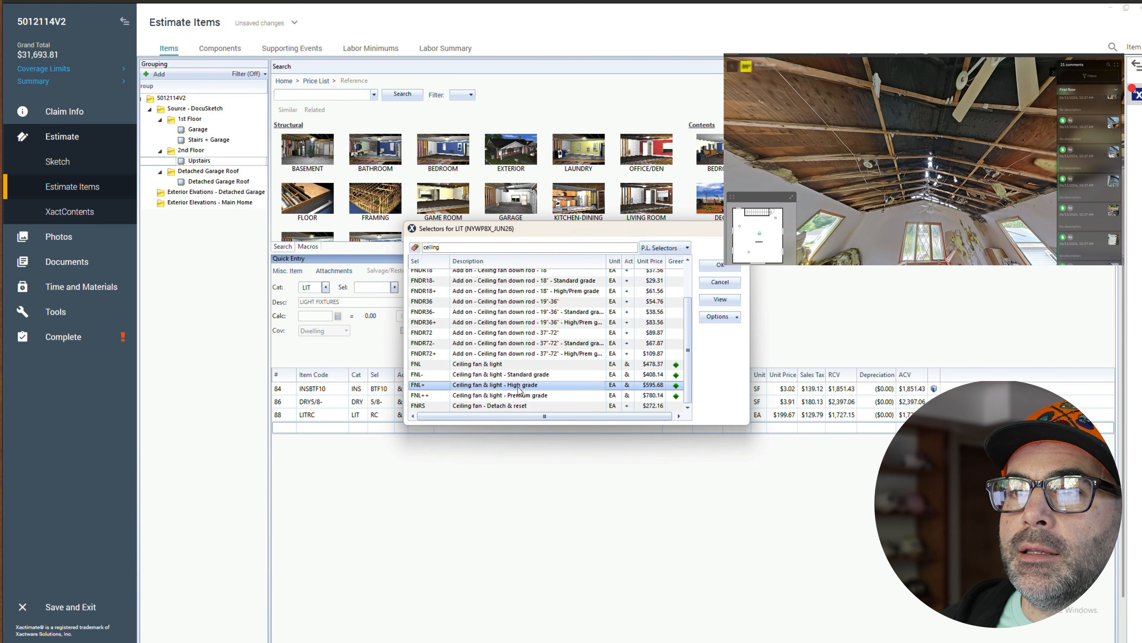
left_click(488, 271)
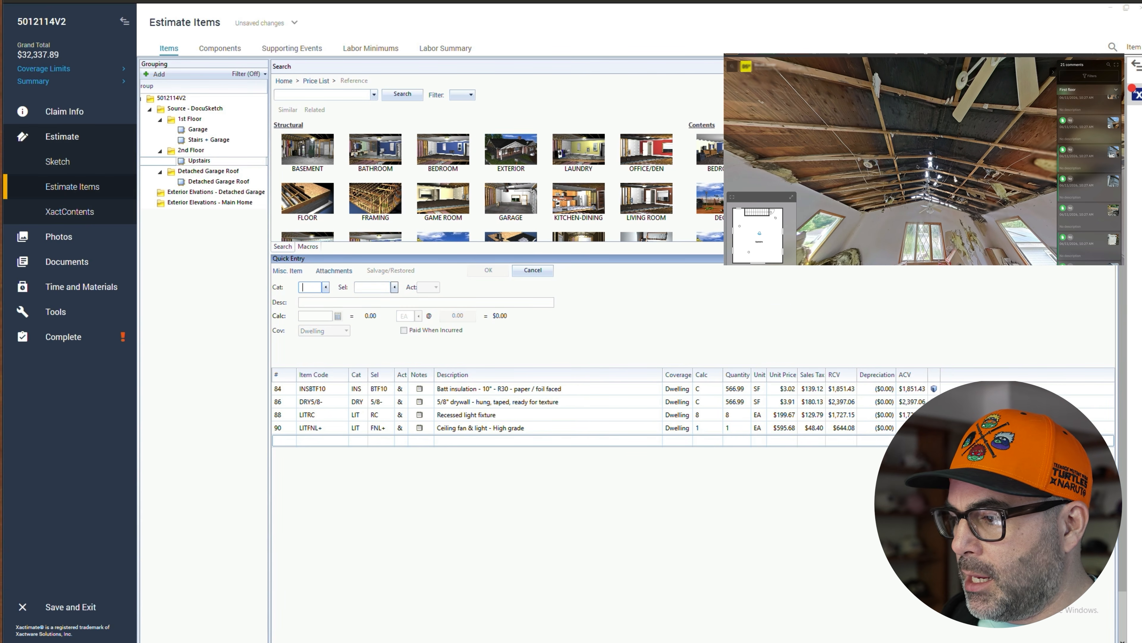
- Create a new group named General Conditions attached under the estimate's root level
left_click_drag(921, 143, 984, 155)
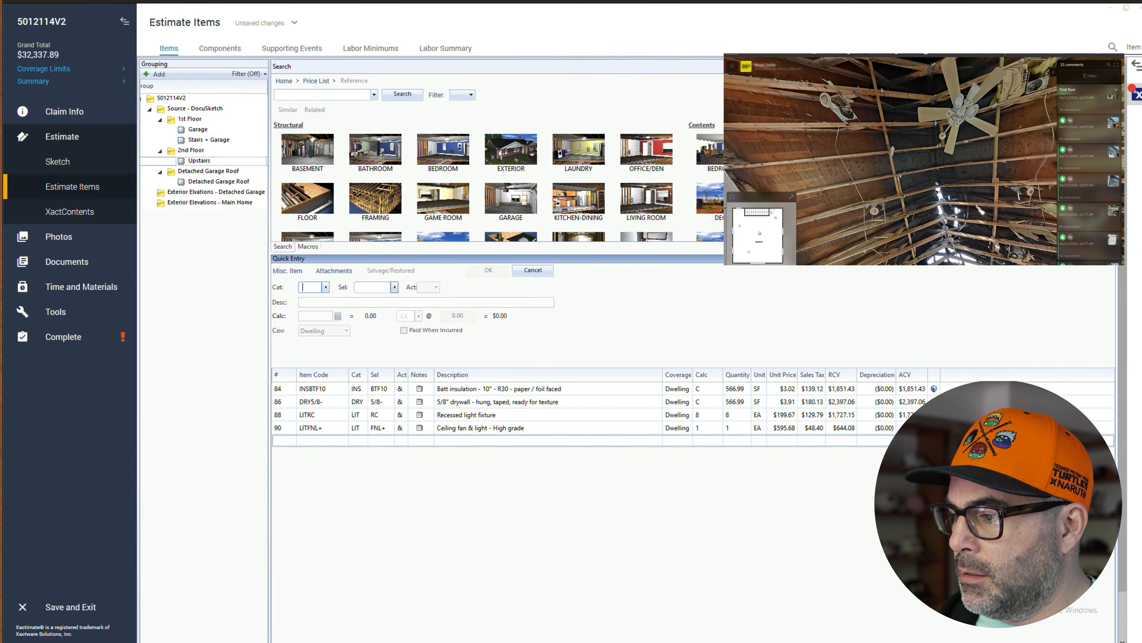
left_click_drag(917, 243, 915, 166)
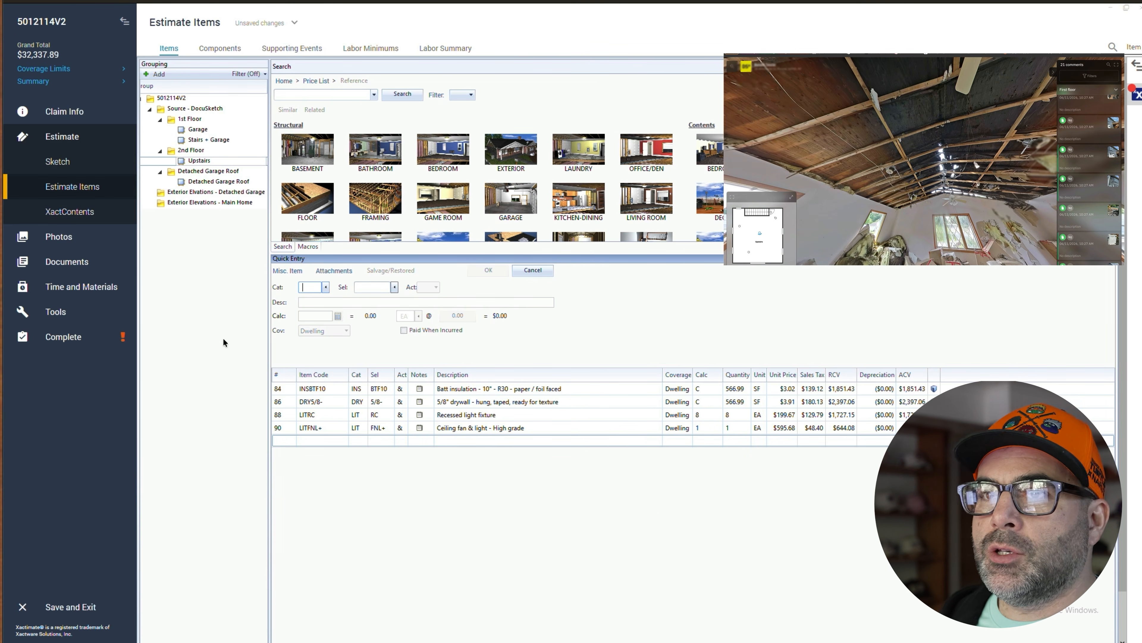
left_click(164, 97)
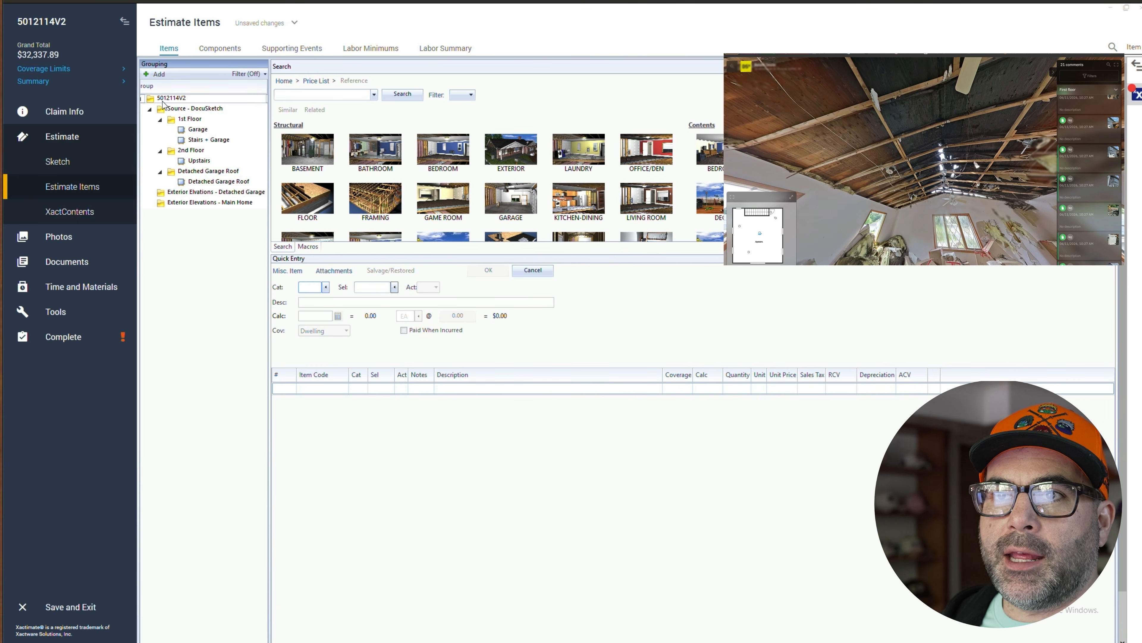
left_click(156, 74)
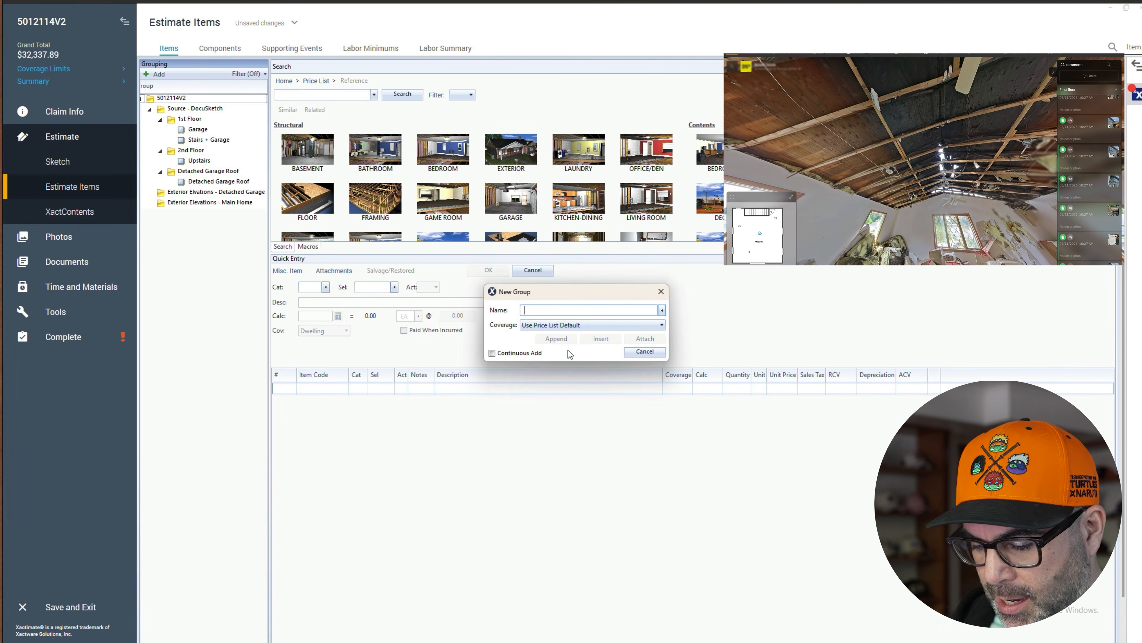
type("General")
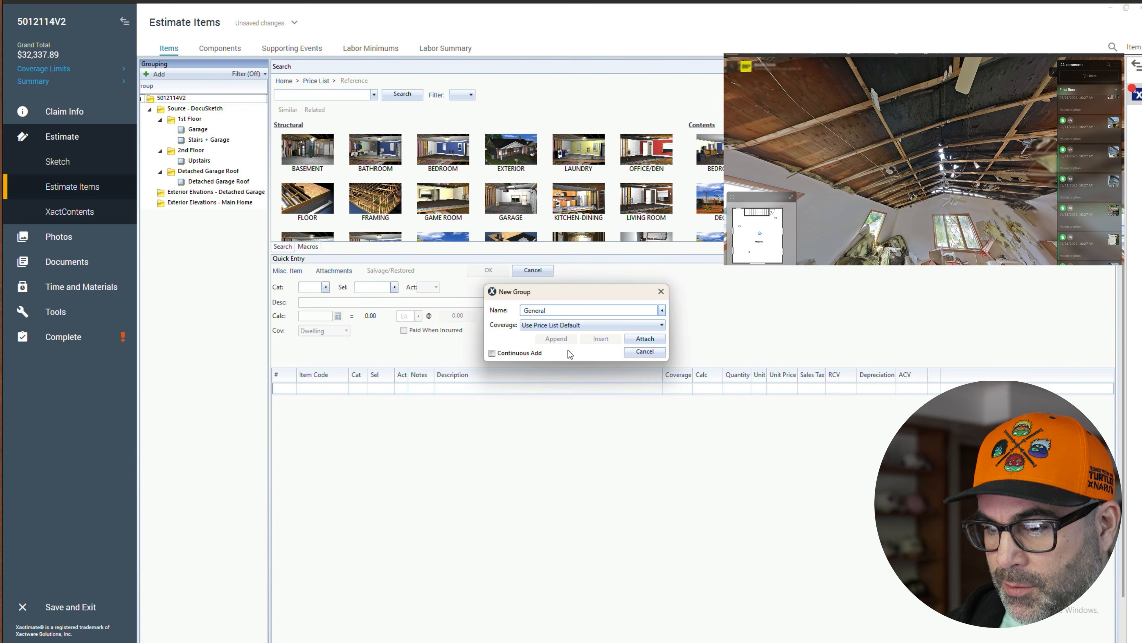
type(" Conditions")
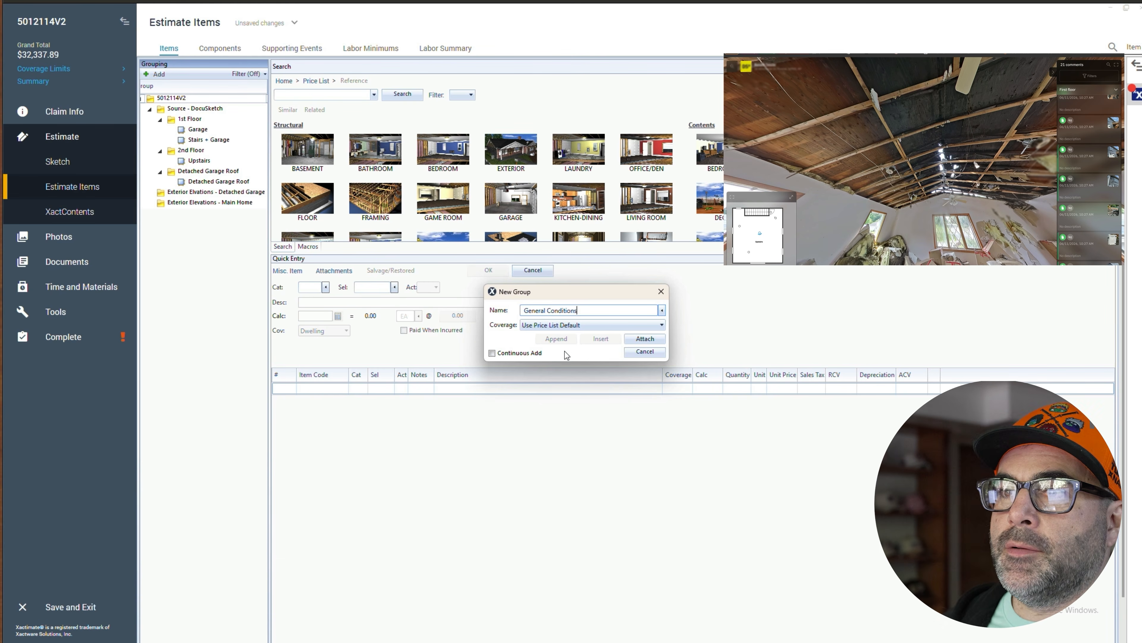
left_click(658, 341)
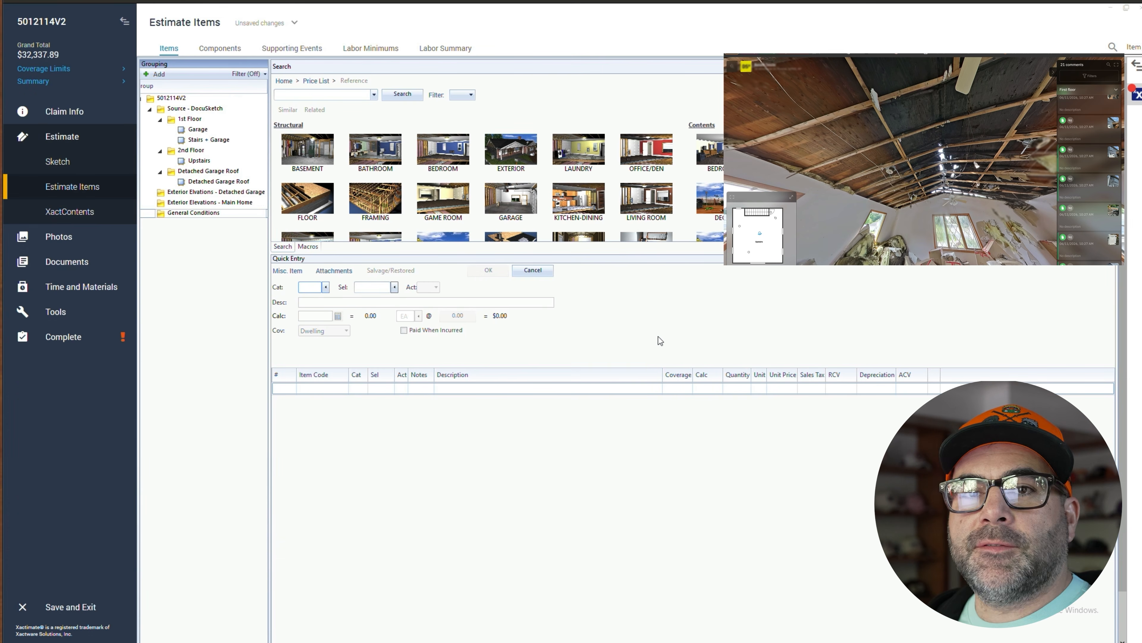
- In General Conditions, start an HMR category line and pick the plastic dumpster liner - 40 yard selector after searching "dump"
scroll(213, 244, "down", 1)
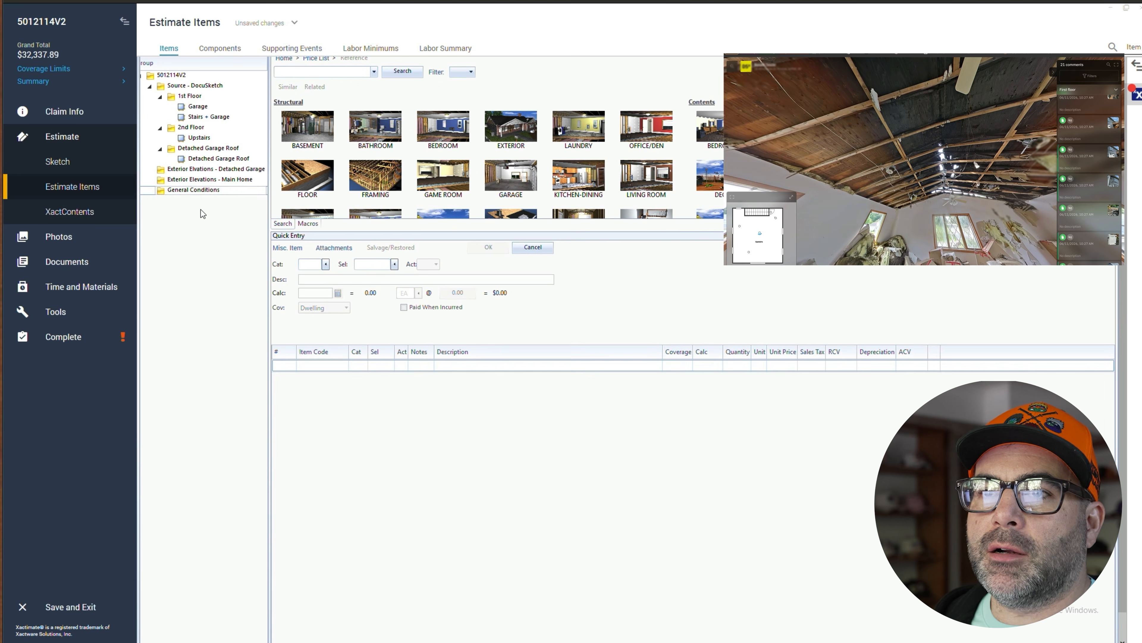
left_click(196, 194)
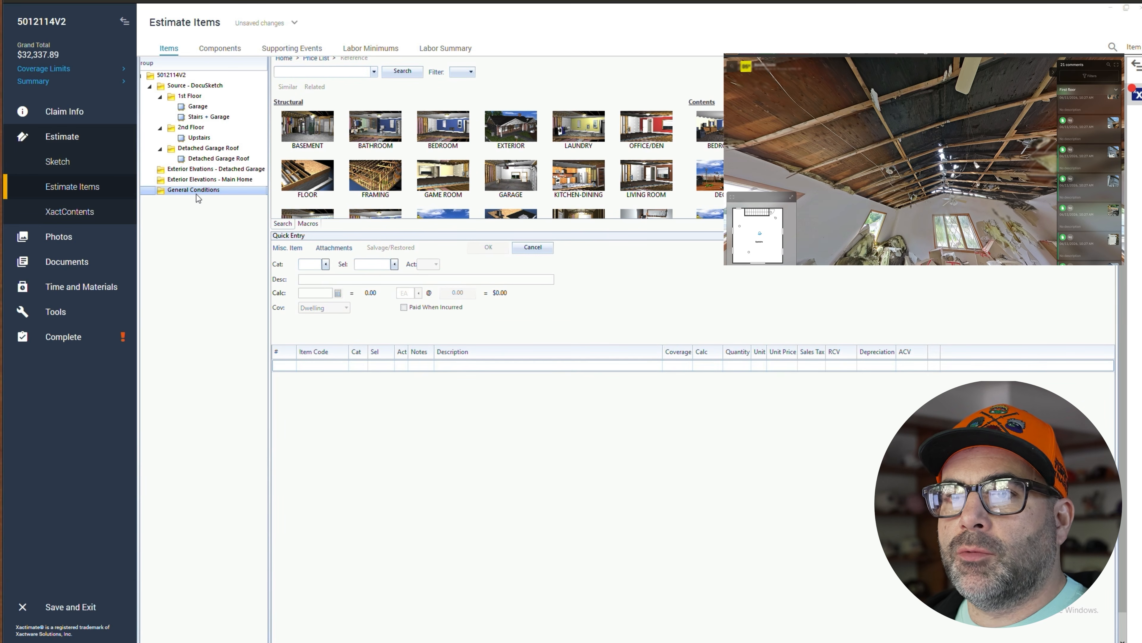
left_click(313, 265)
type("HMR")
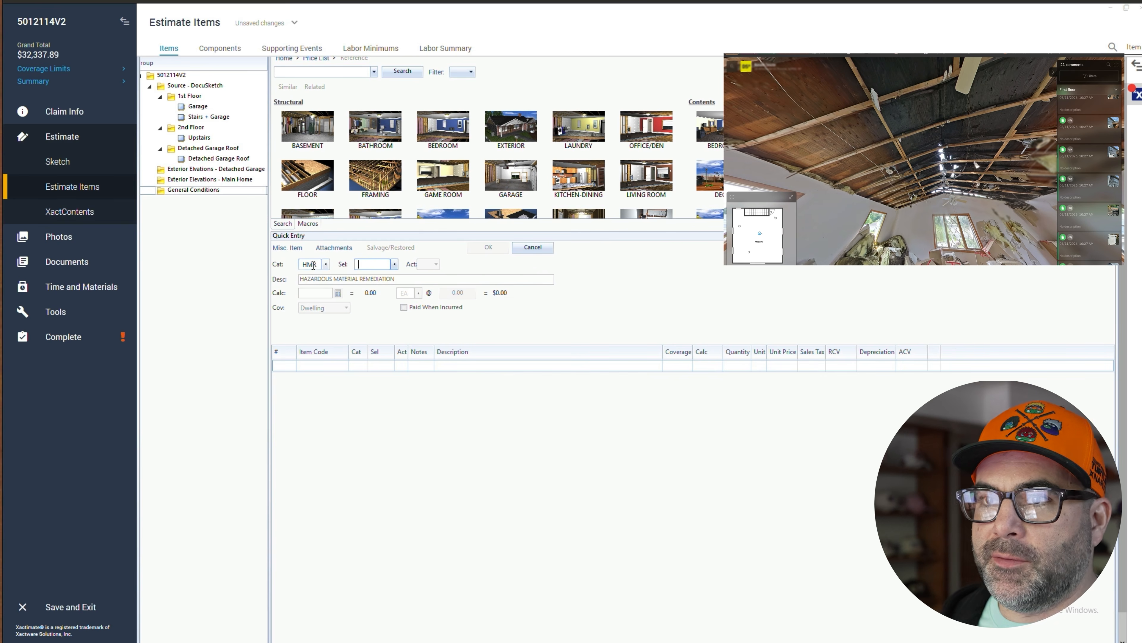
left_click(394, 265)
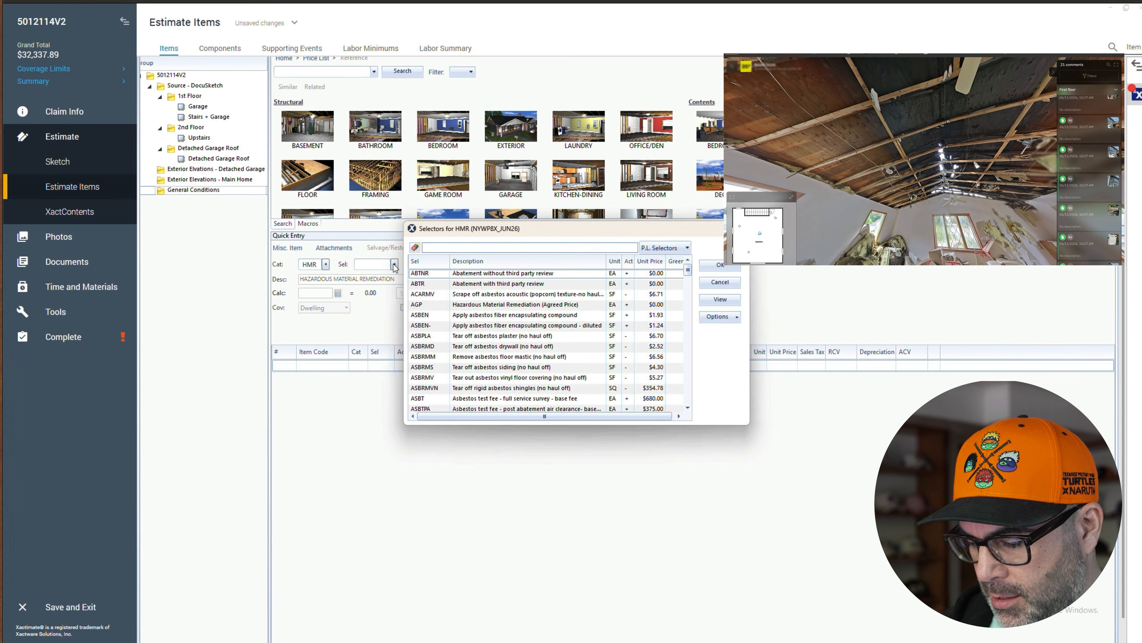
type("dump")
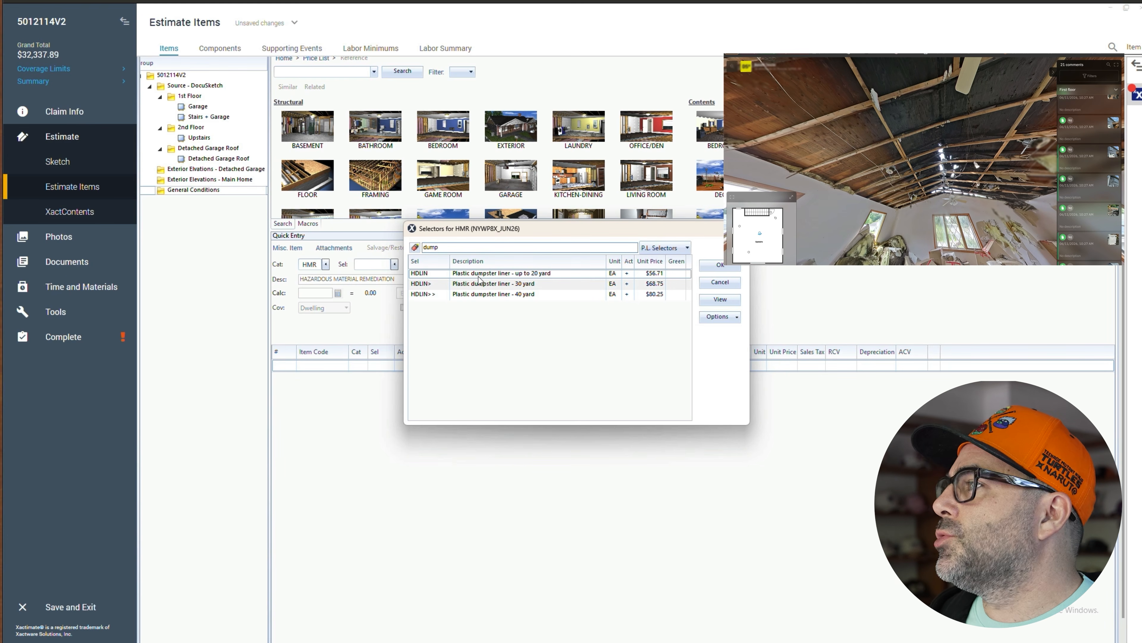
mouse_move(567, 641)
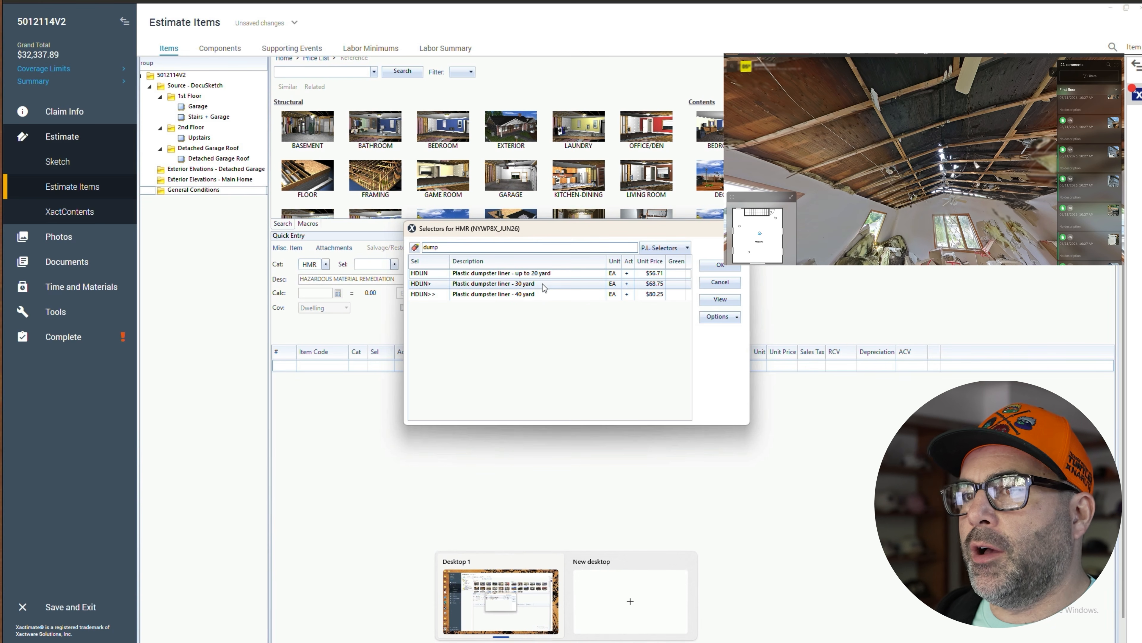
left_click(511, 295)
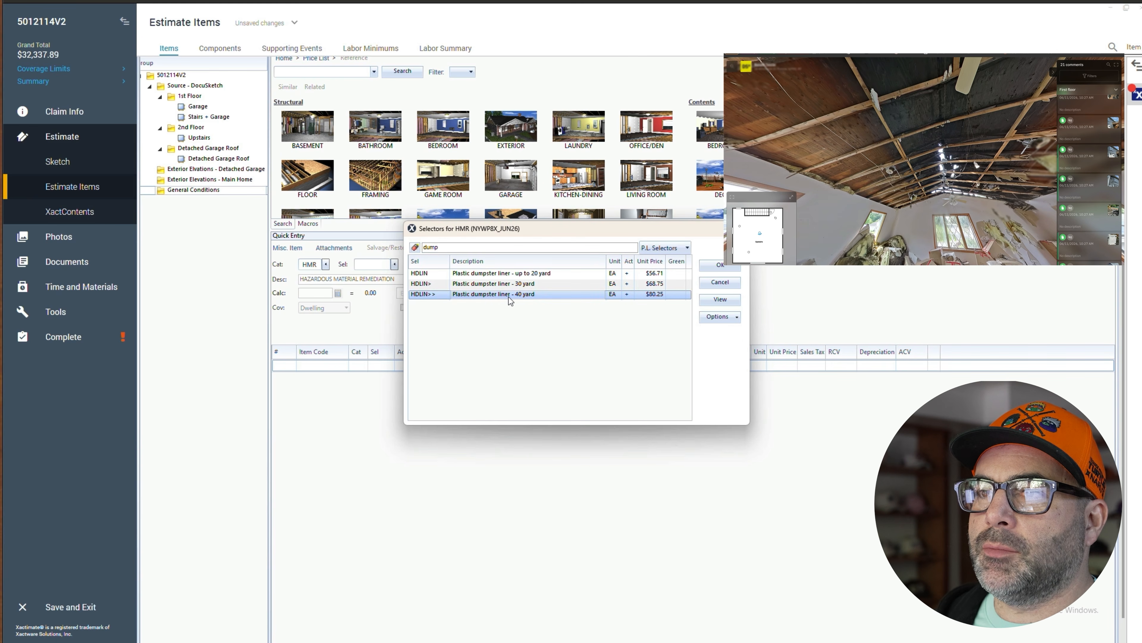
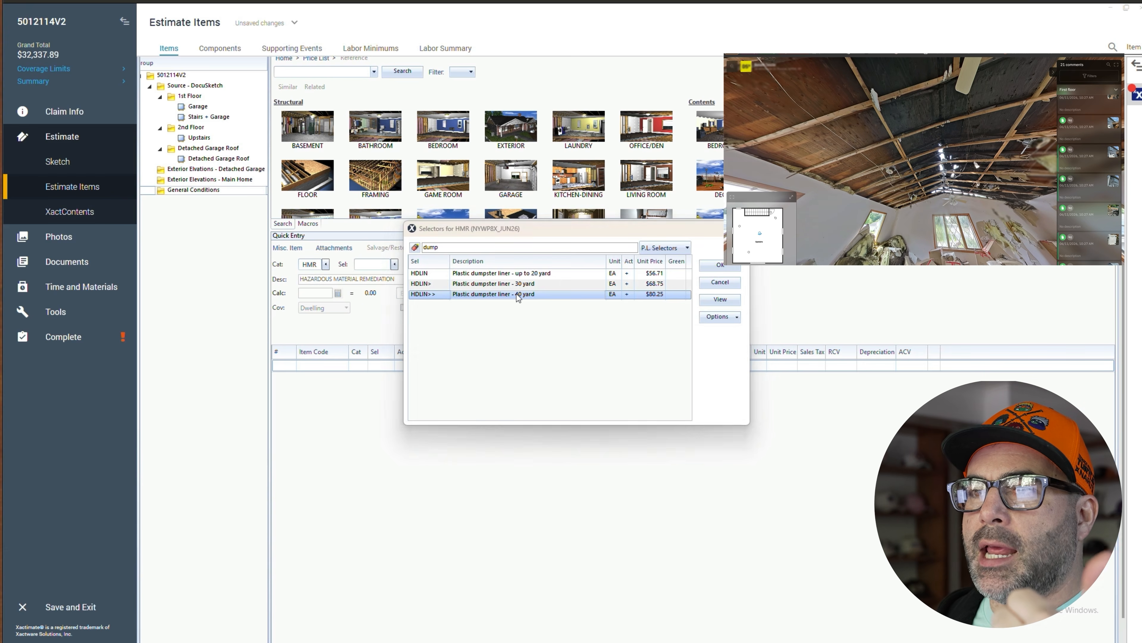
- Add the plastic dumpster liner - 40 yard line to the General Conditions group
double_click(518, 298)
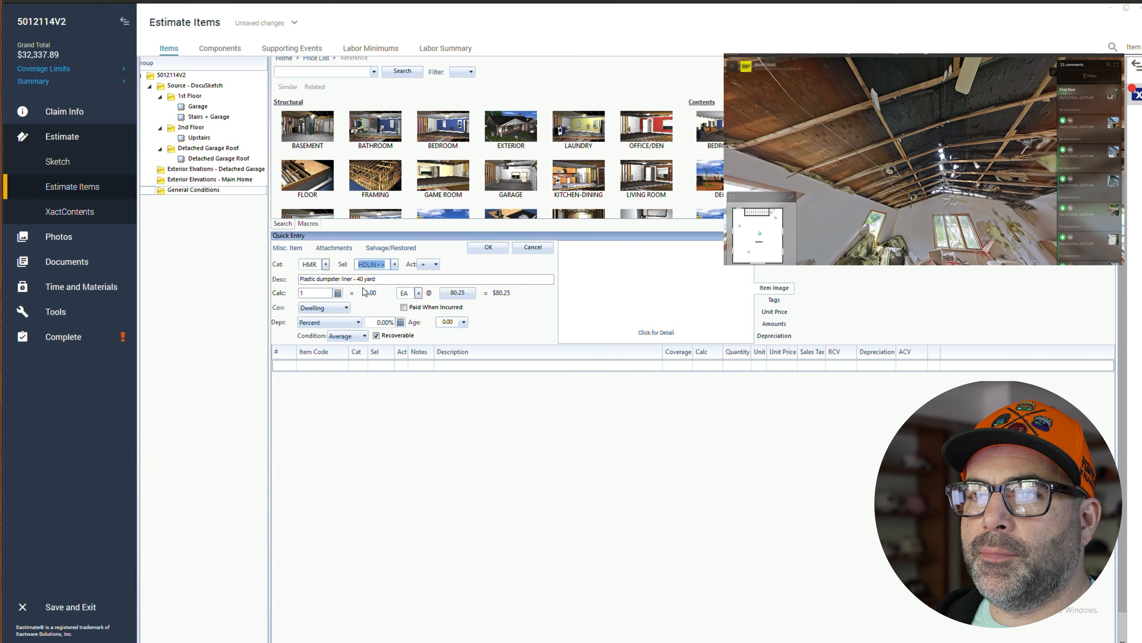
left_click(487, 247)
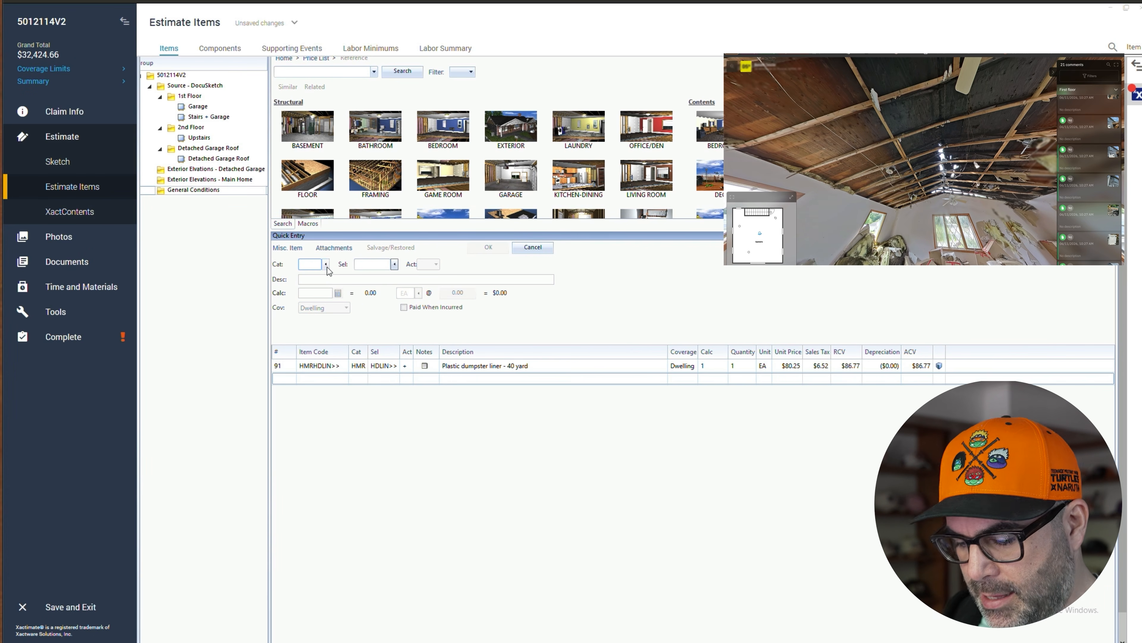
- Add a dumpster load - approx. 40 yards, 7-8 tons of debris line using the DMO category and DUMP>> selector
type("DMO")
key("Tab")
type("PD")
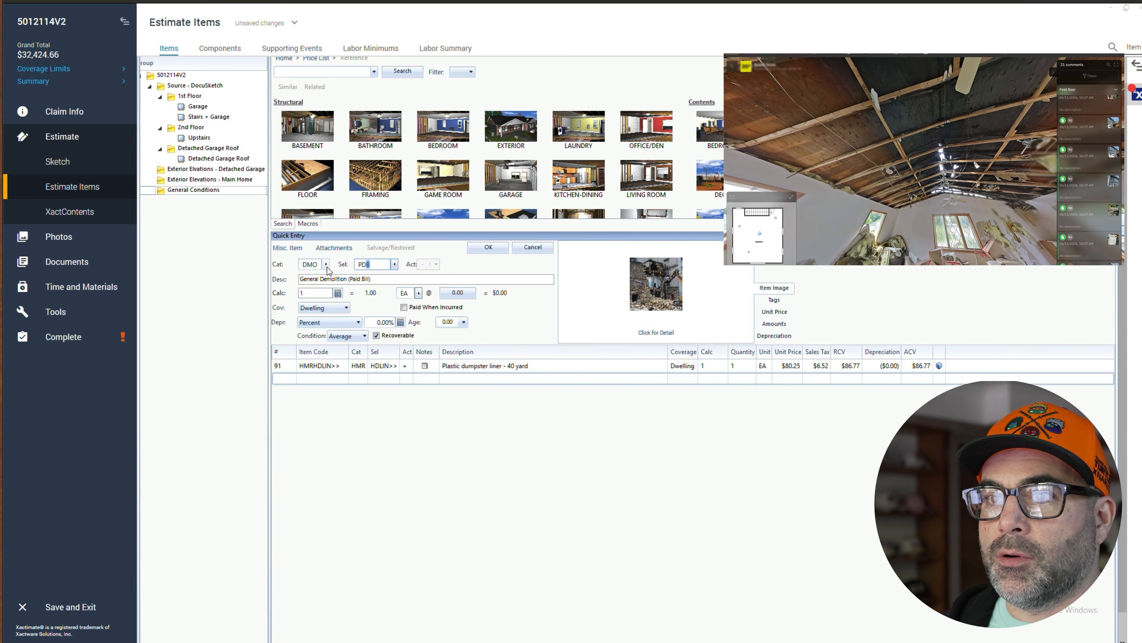
key("BackSpace")
key("BackSpace")
type("DUMP")
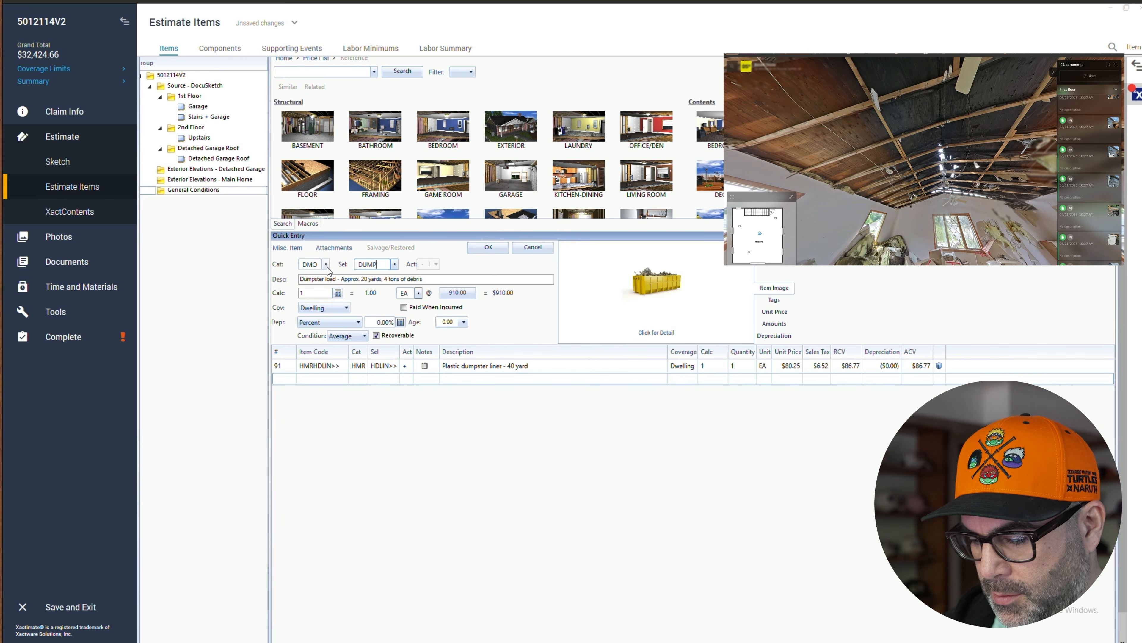
type(">>")
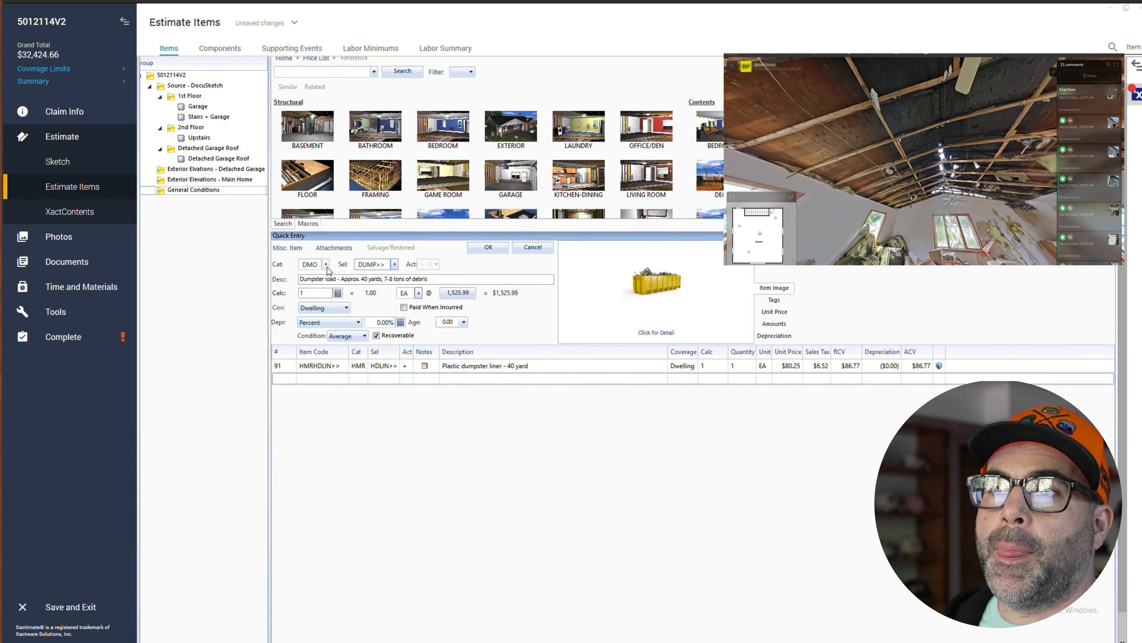
left_click(482, 248)
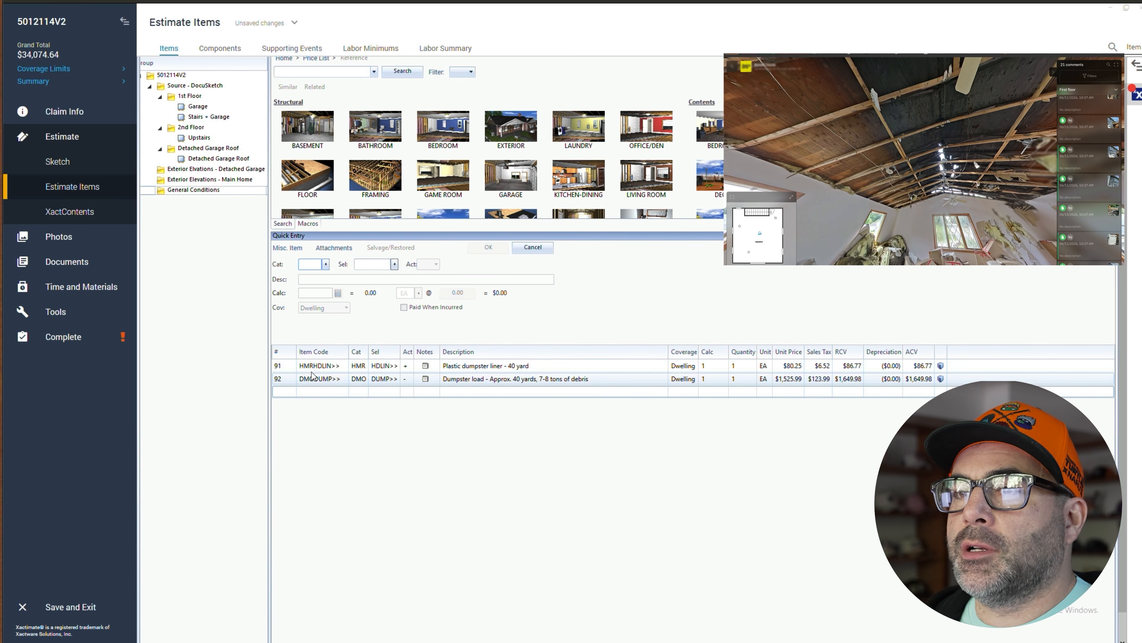
left_click(288, 369)
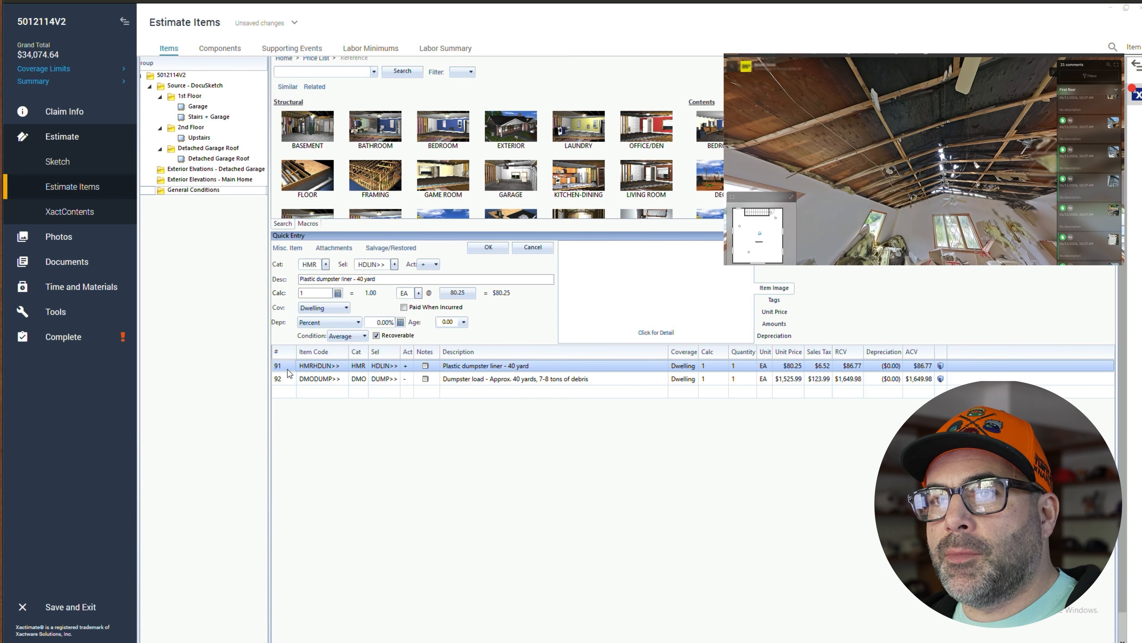
left_click(215, 158)
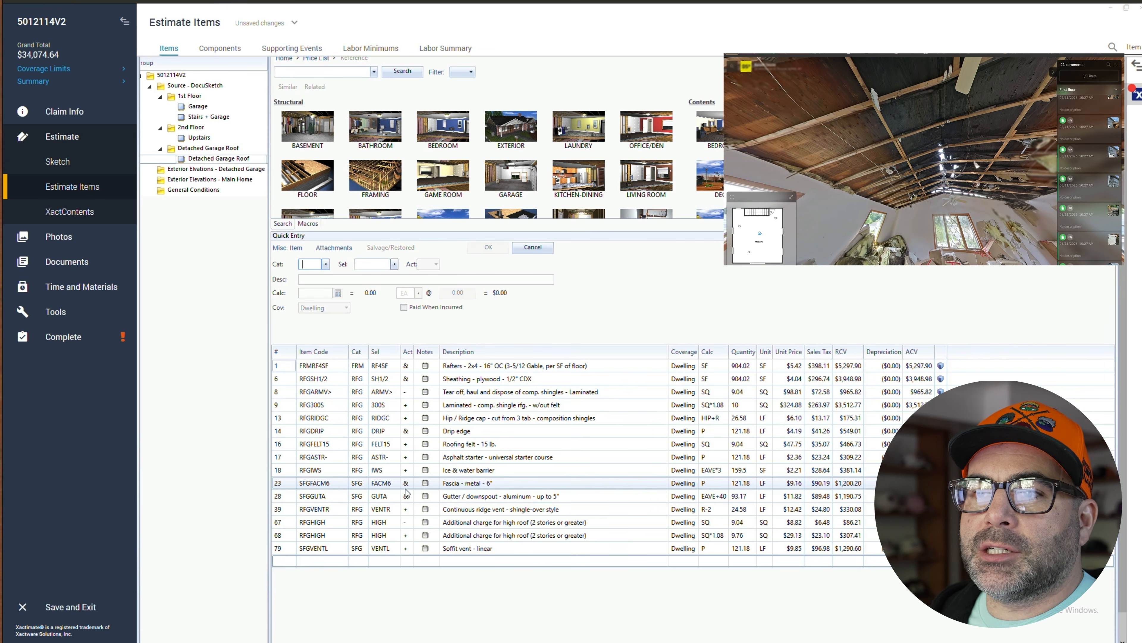
left_click(395, 561)
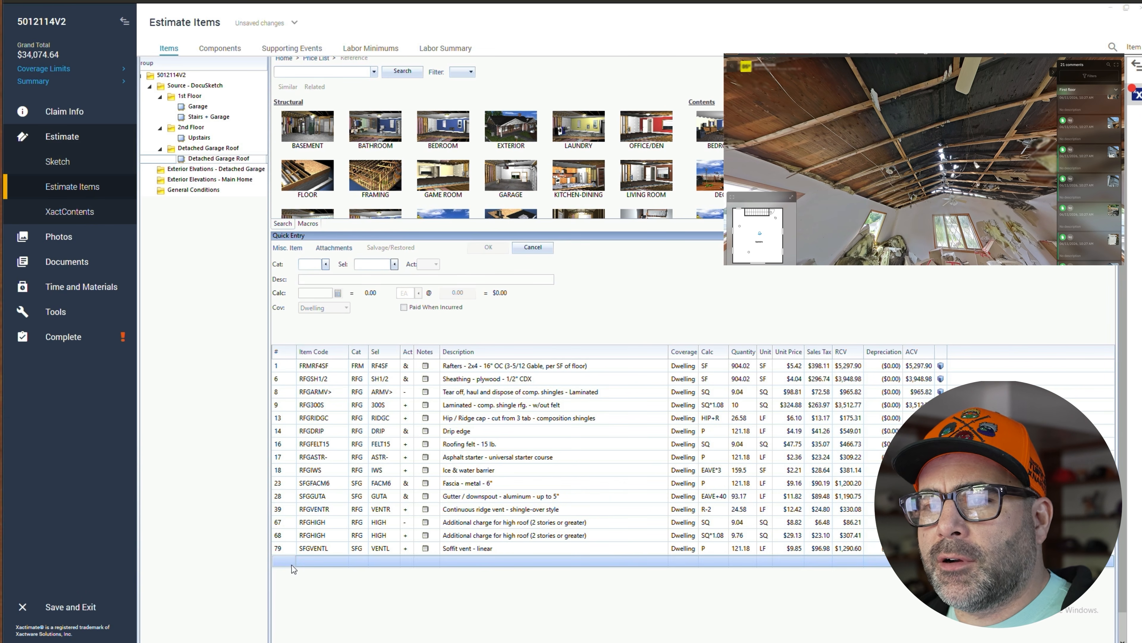
left_click(321, 267)
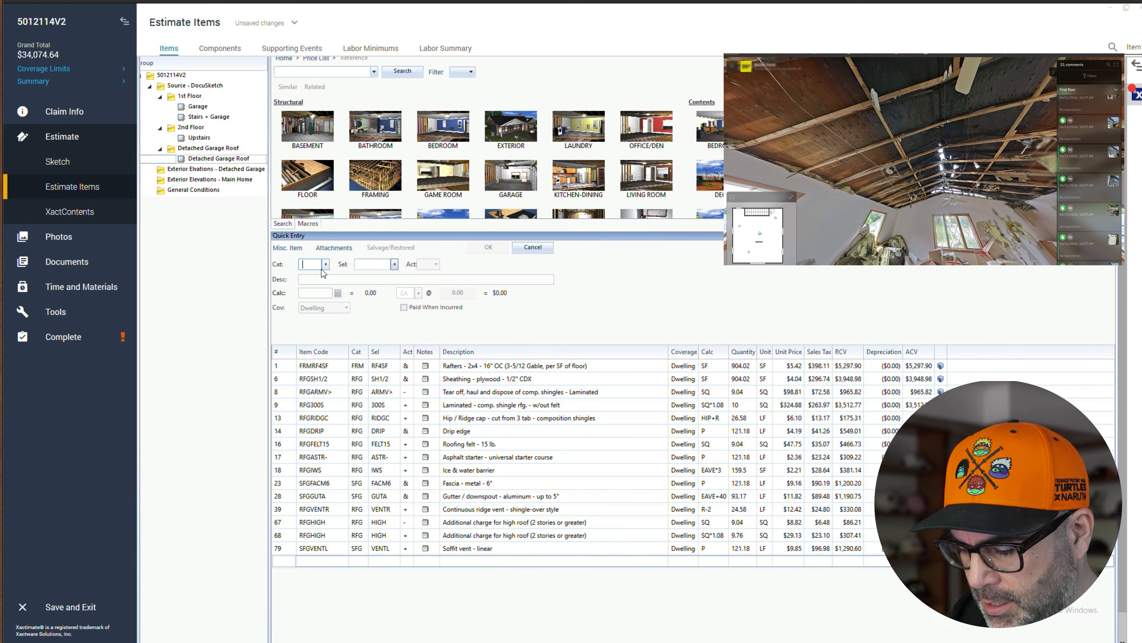
type("HMR")
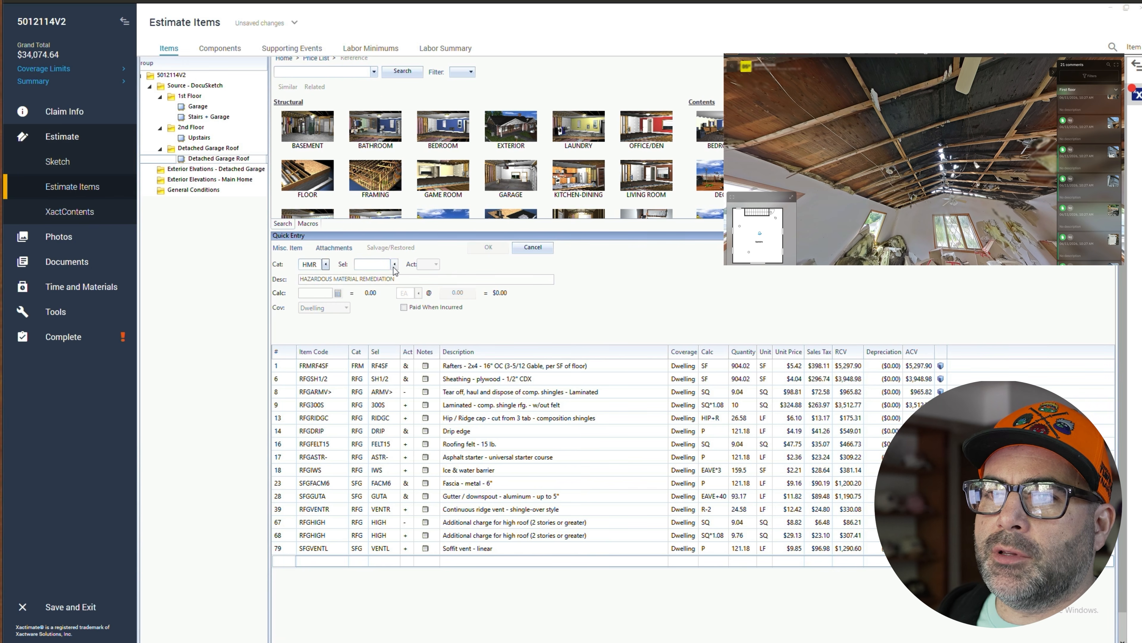
left_click(394, 264)
type("roof")
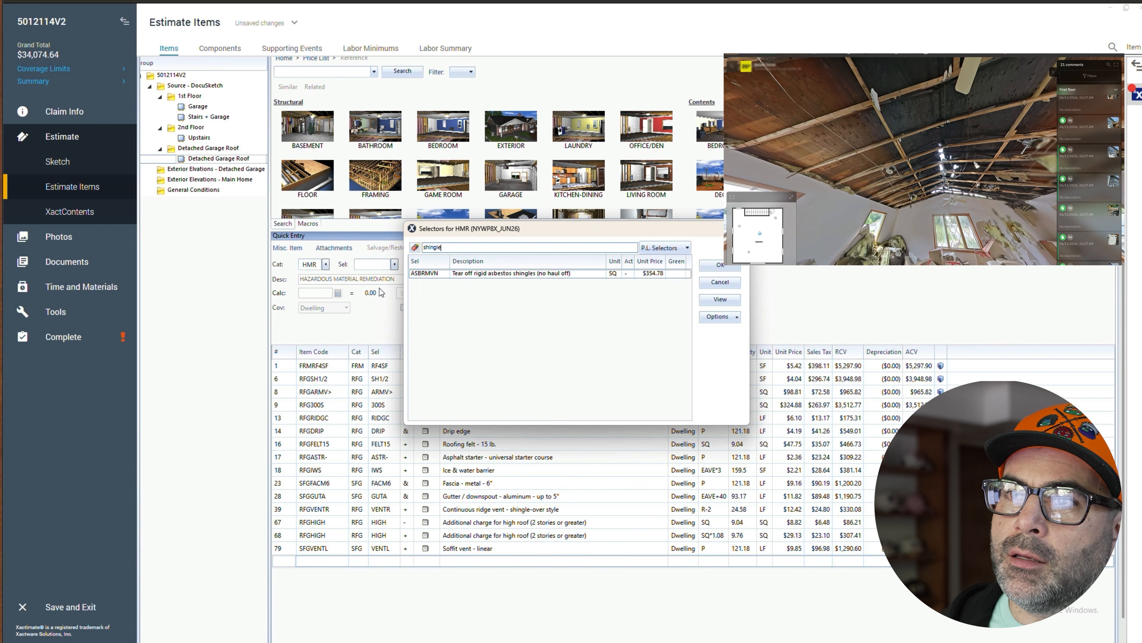
left_click(703, 284)
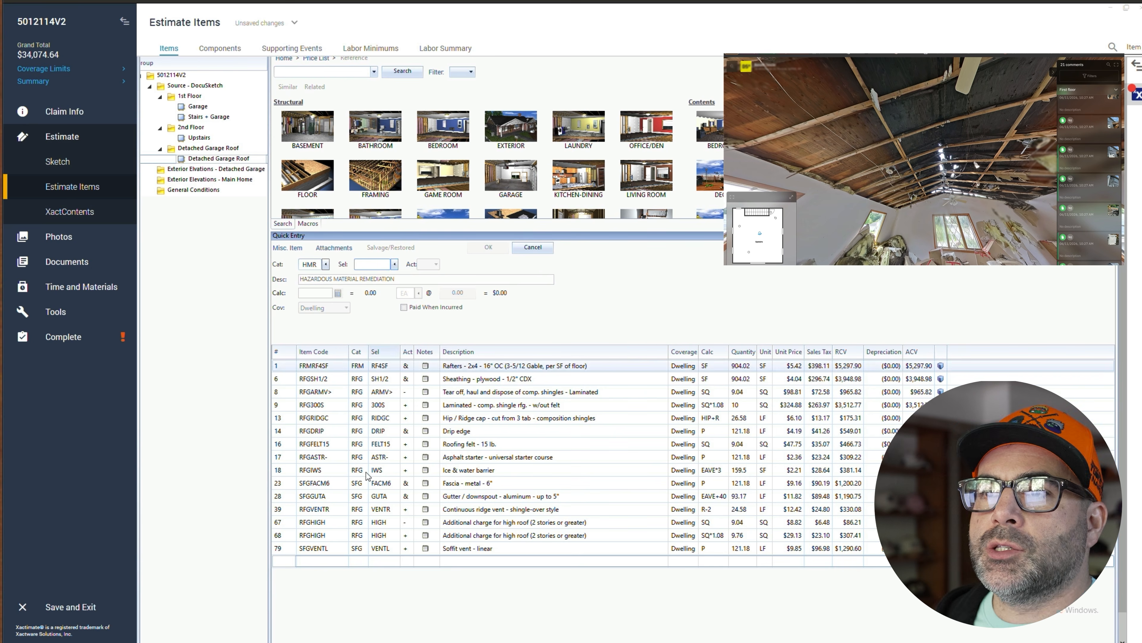
- In the Upstairs group, add an HMR INSCS line with 'wet' deleted so it reads Tear out and bag insulation in confined space - Cat 3
left_click(202, 137)
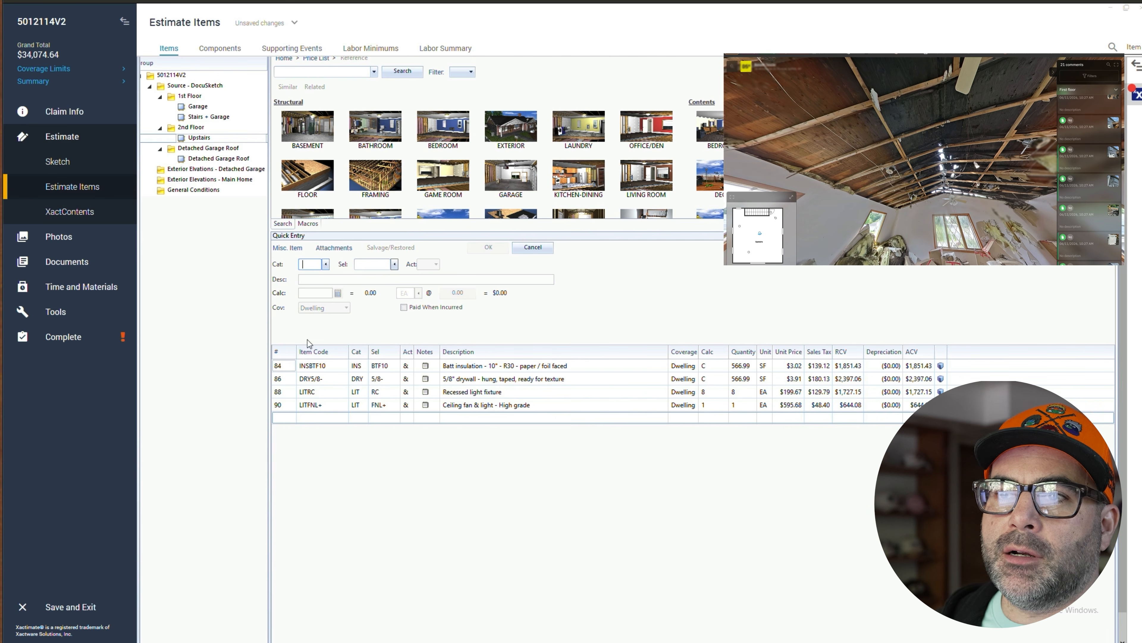
left_click(293, 419)
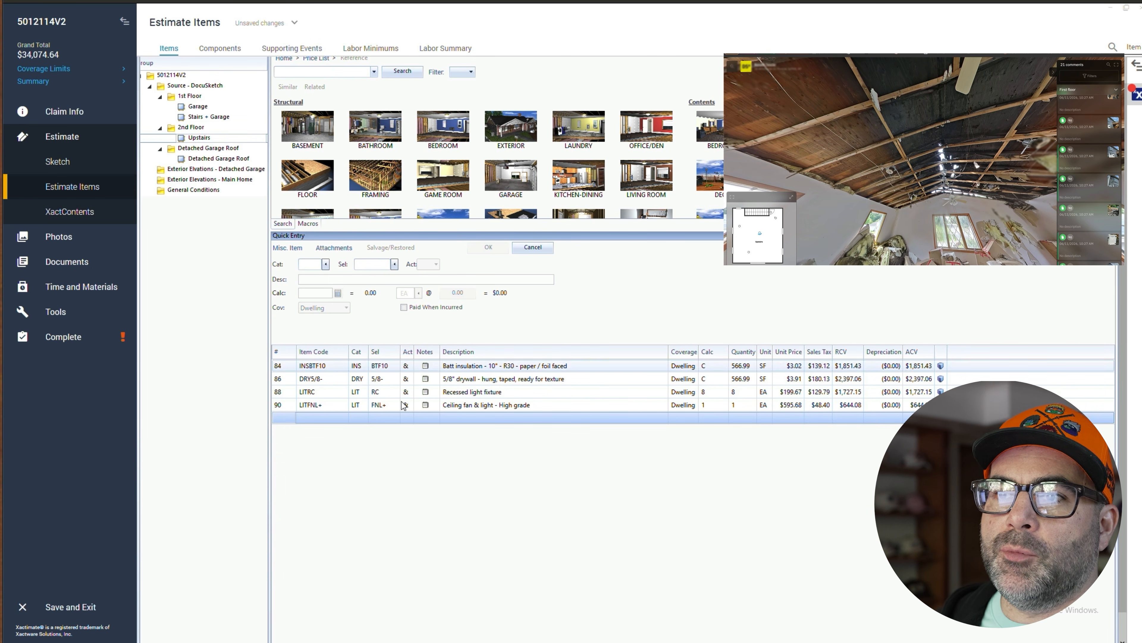
left_click(316, 265)
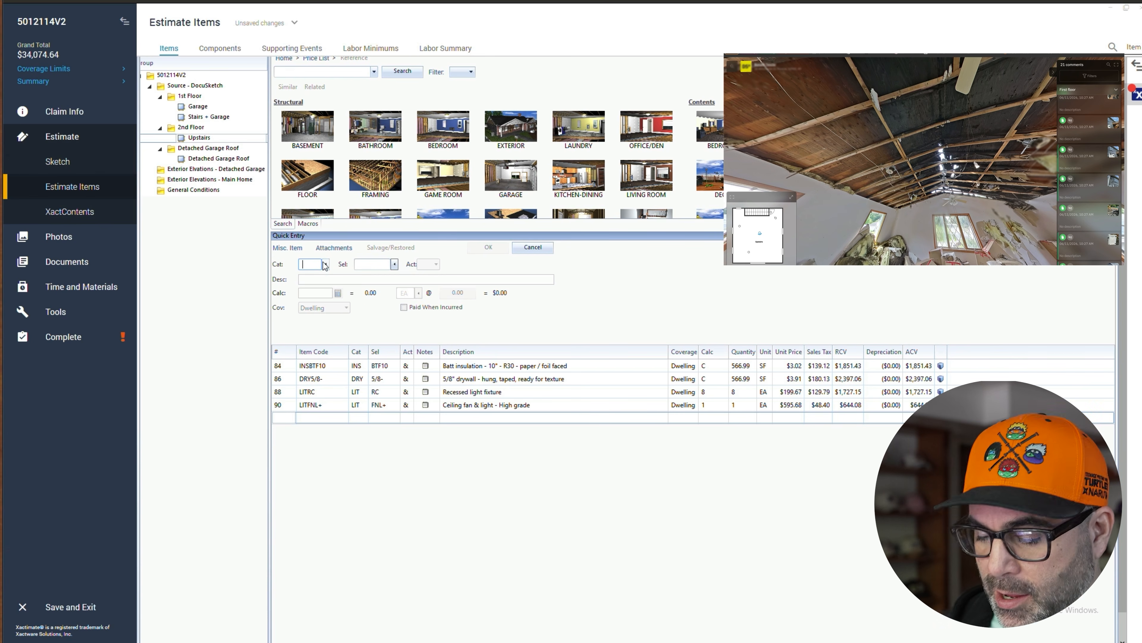
type("HMR")
key("Tab")
type("INS")
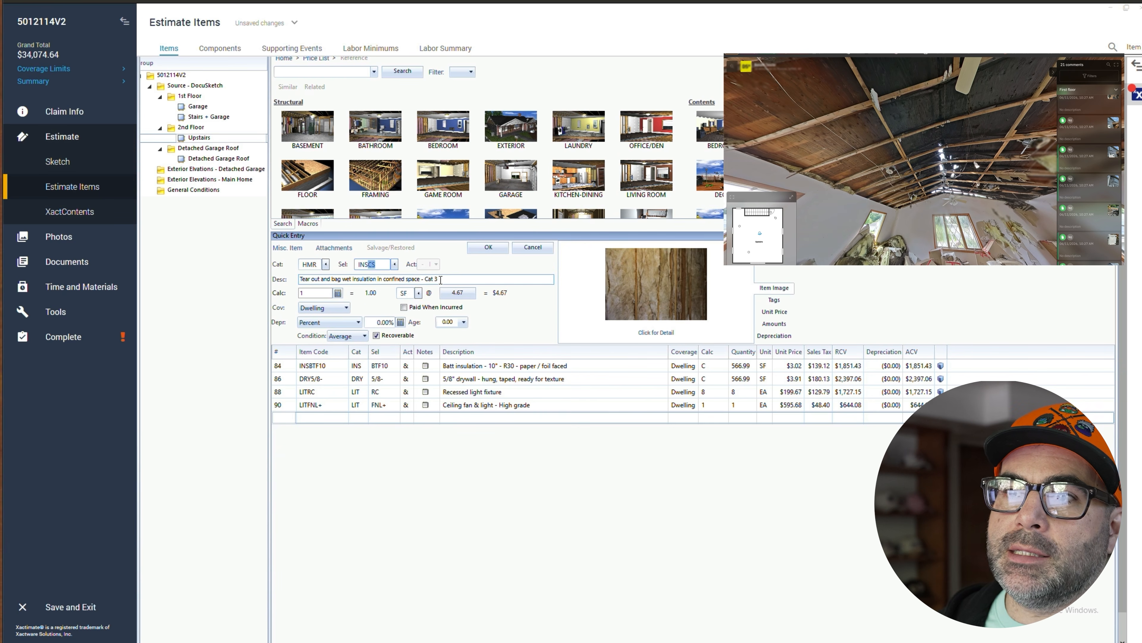
left_click(347, 281)
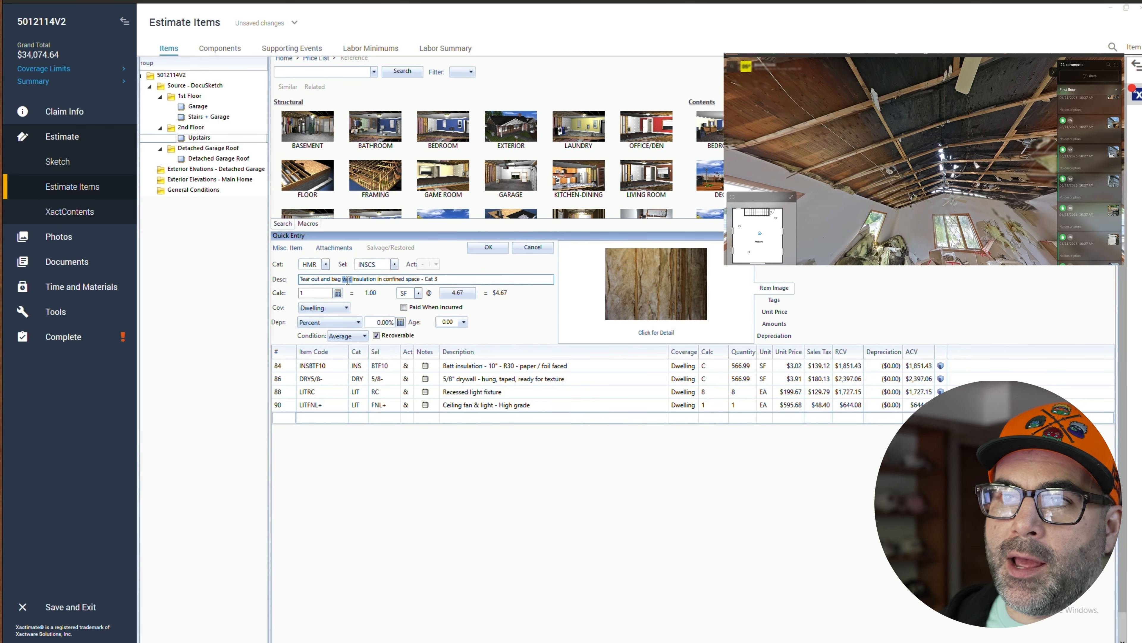
key("Delete")
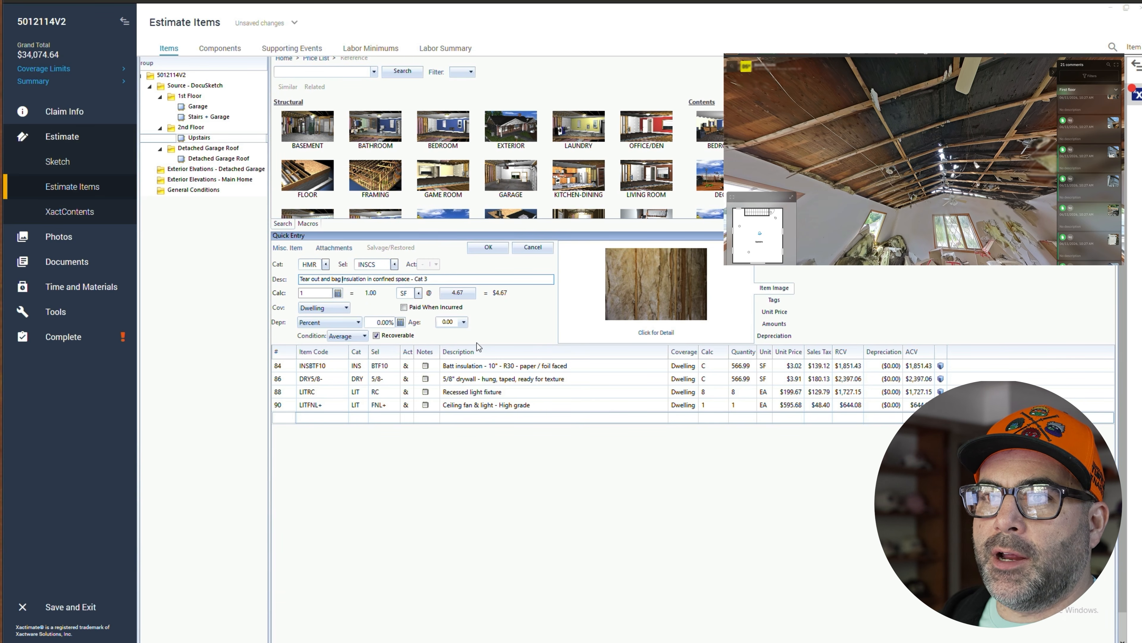
left_click(500, 250)
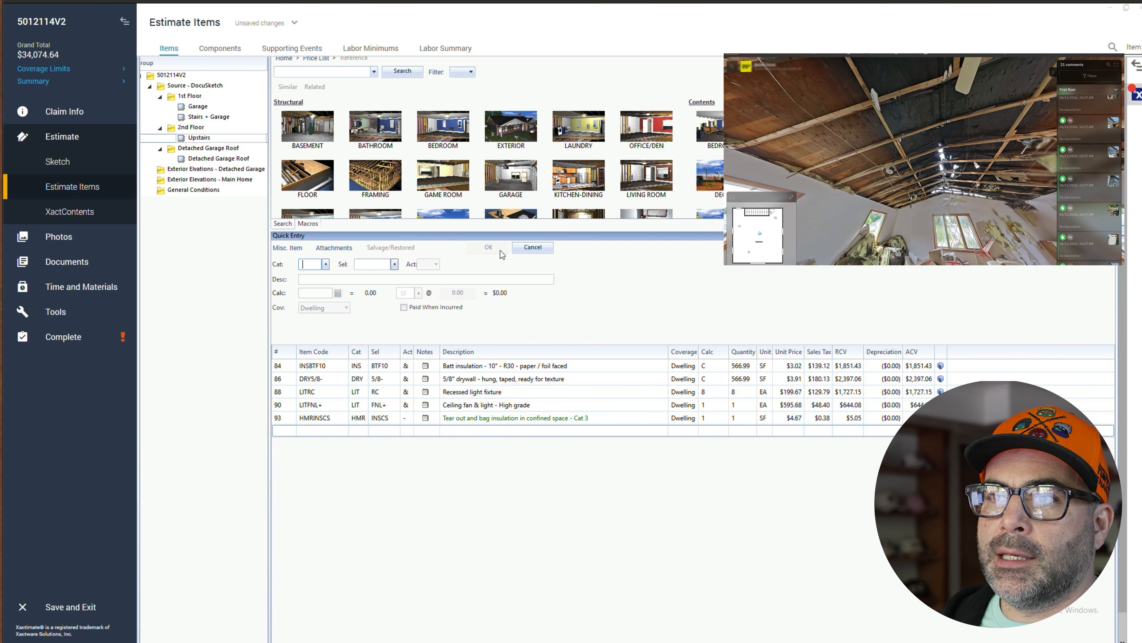
- Change the batt insulation line's activity to Remove
left_click(411, 366)
left_click(409, 377)
- Start a new line and pick the HMR category from the category list
left_click(310, 430)
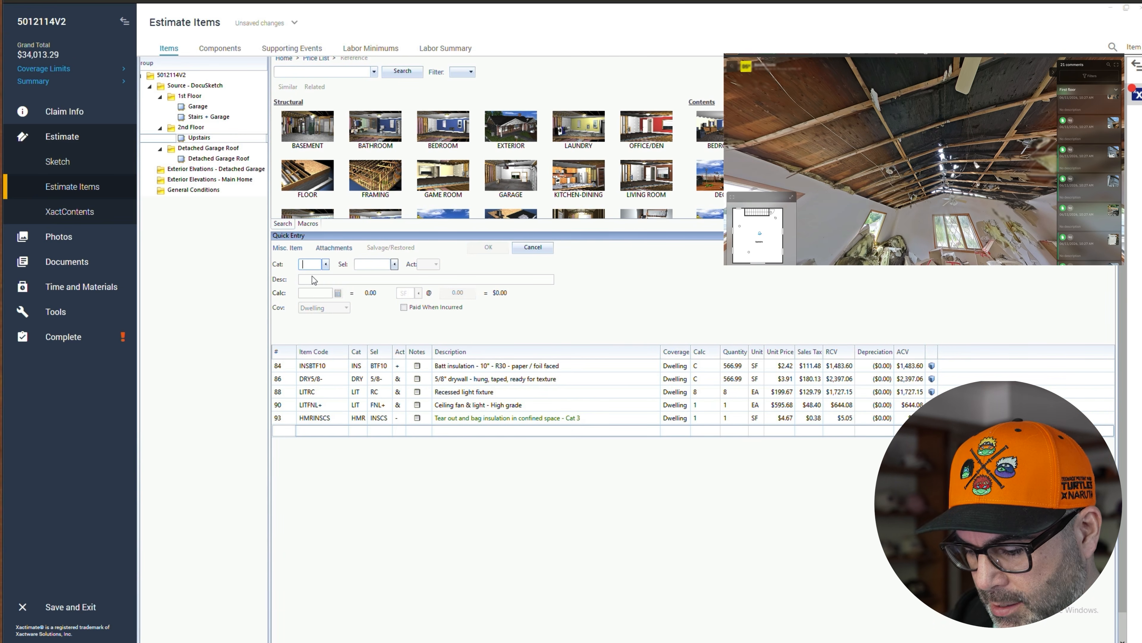
type("HNR")
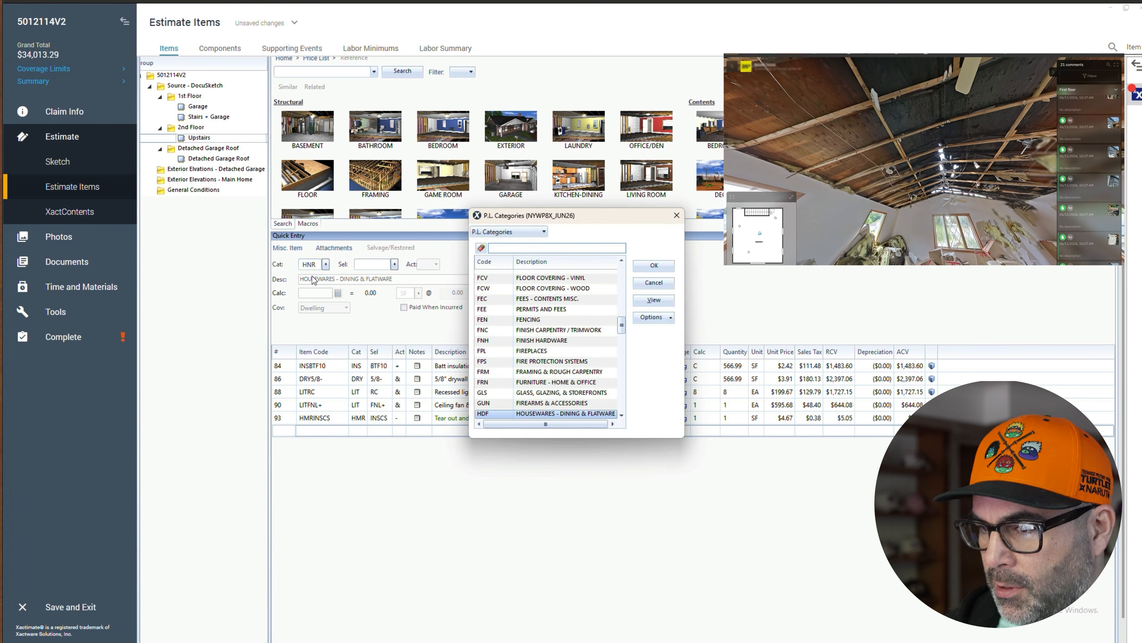
scroll(567, 406, "down", 1)
double_click(551, 405)
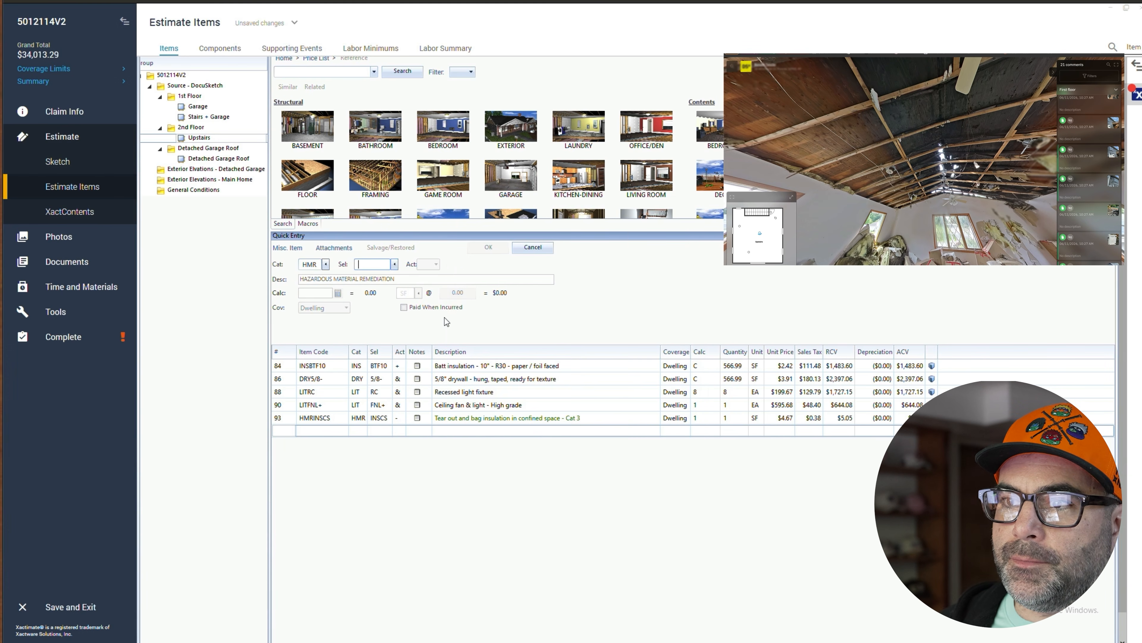
- Try the DRYW4S selector and delete 'wet' from its description
type("DRYW4S")
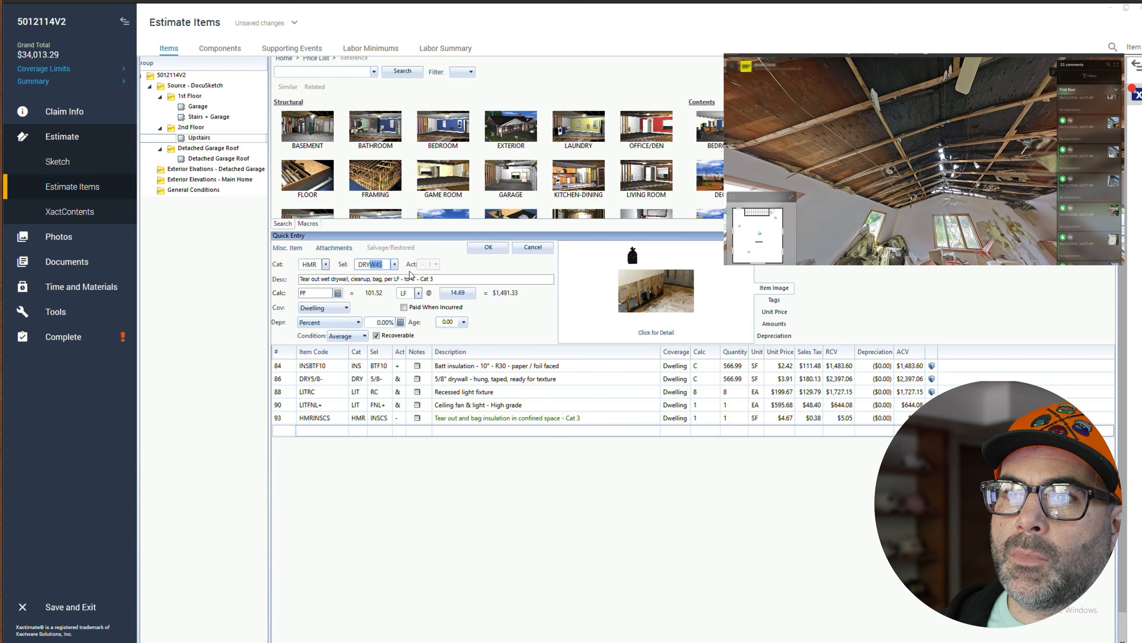
double_click(326, 279)
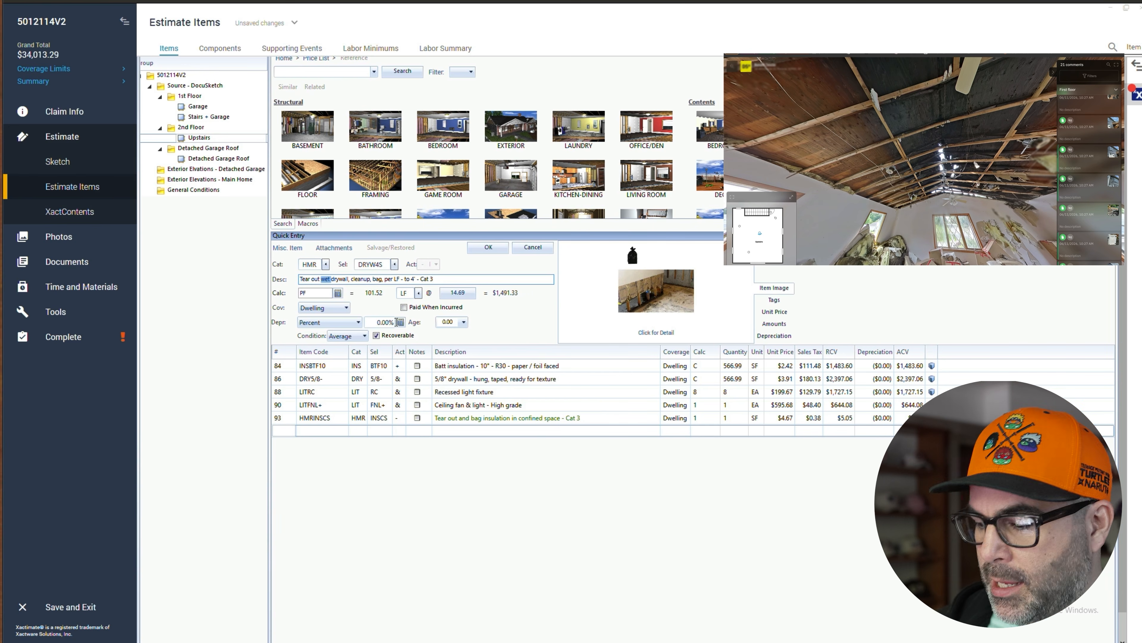
key("Delete")
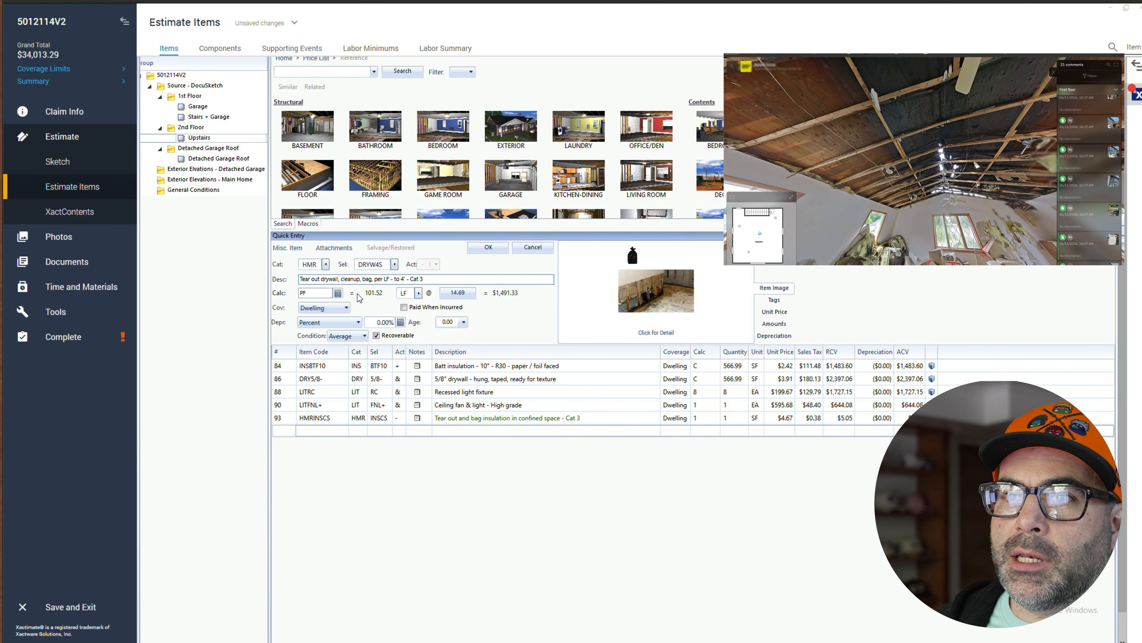
left_click(328, 294)
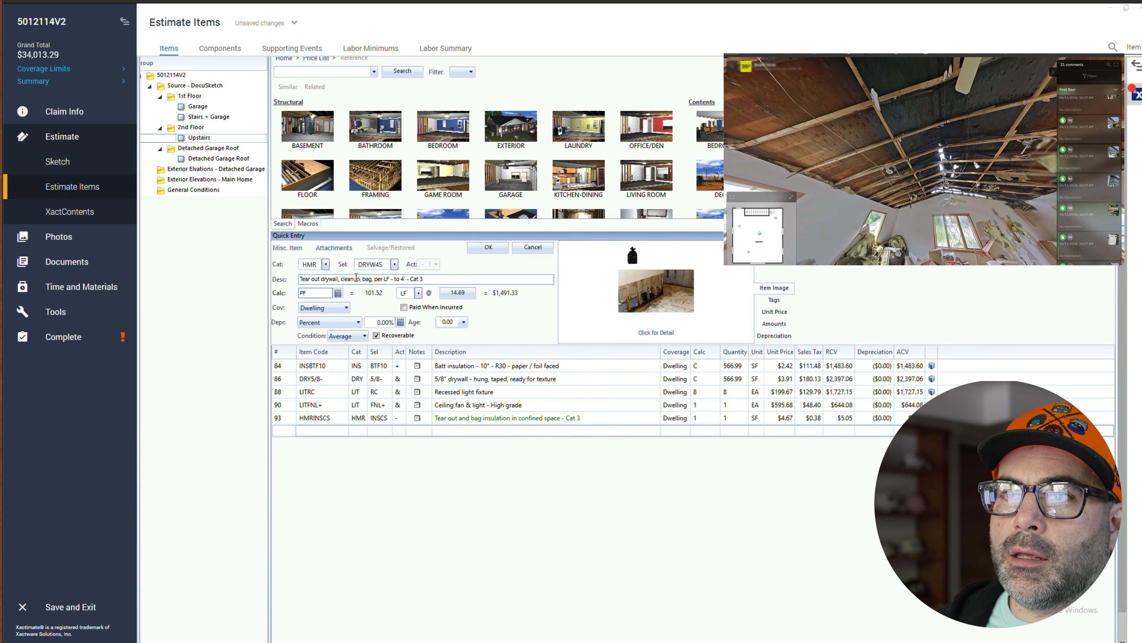
- Add the DRYWS tear out drywall, cleanup, bag - Cat 3 line with 'wet' removed and calc set to C
left_click(394, 264)
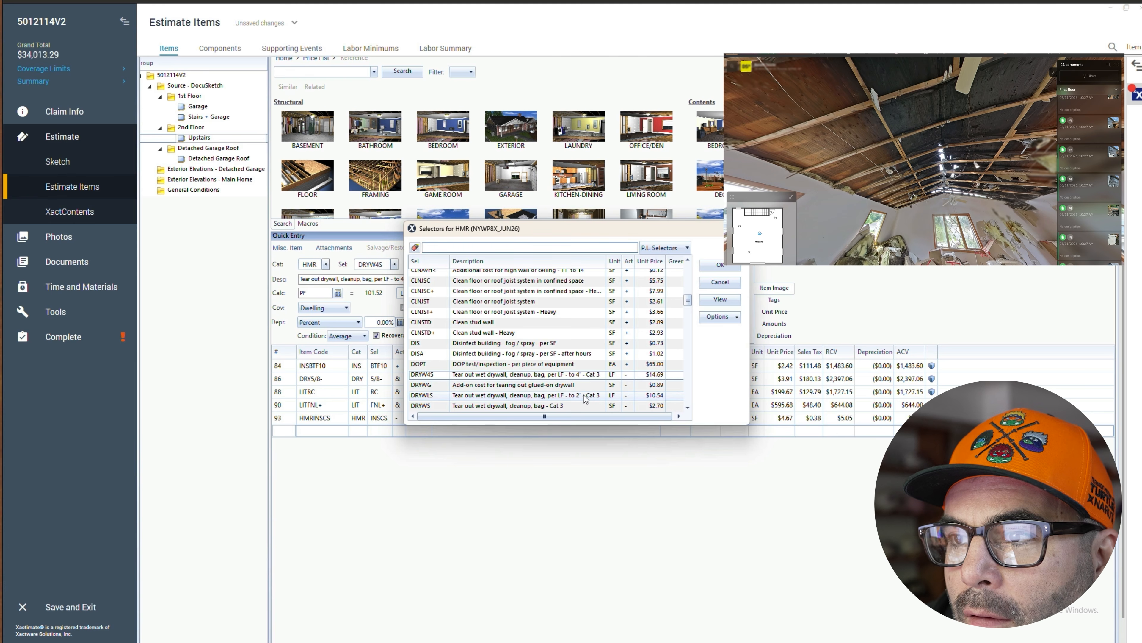
scroll(585, 399, "down", 1)
double_click(526, 375)
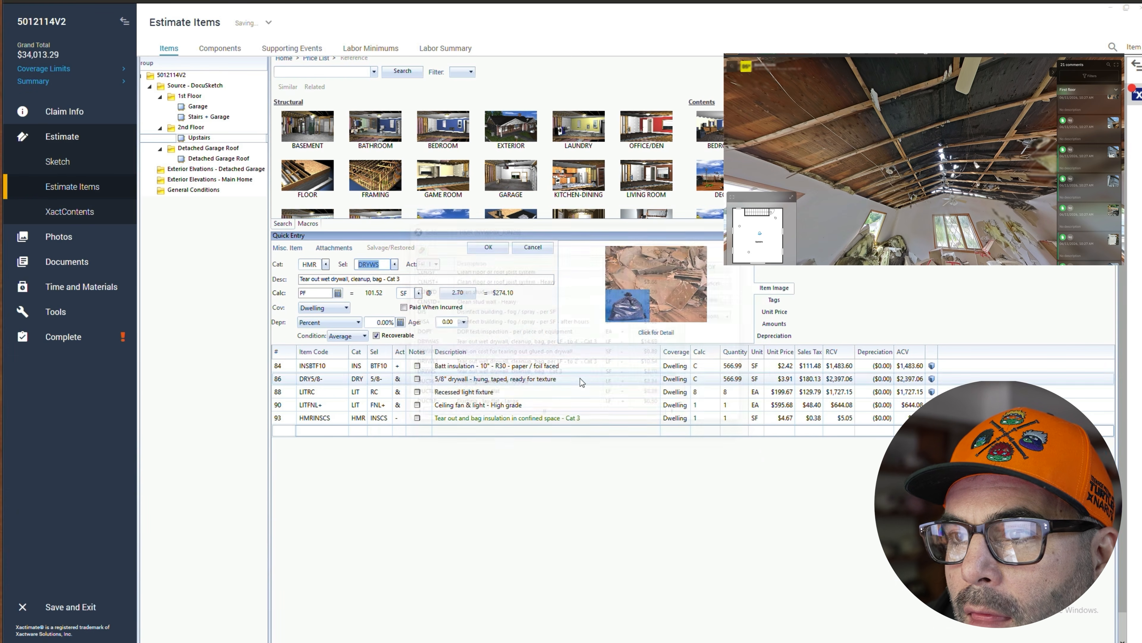
double_click(325, 279)
key("BackSpace")
double_click(313, 293)
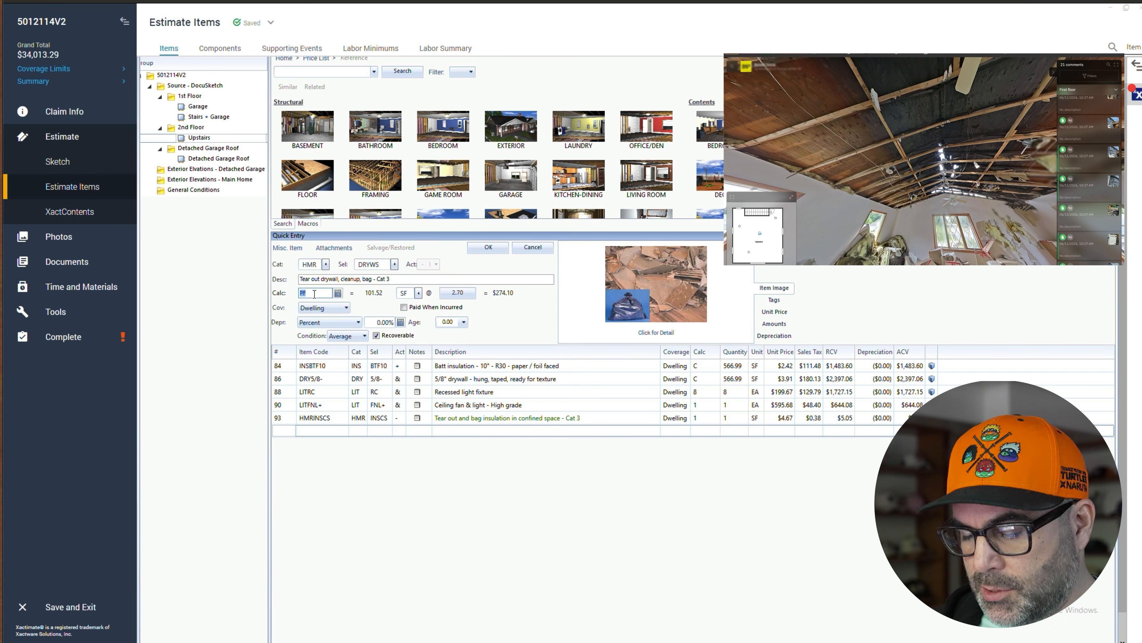
type("C")
left_click(483, 247)
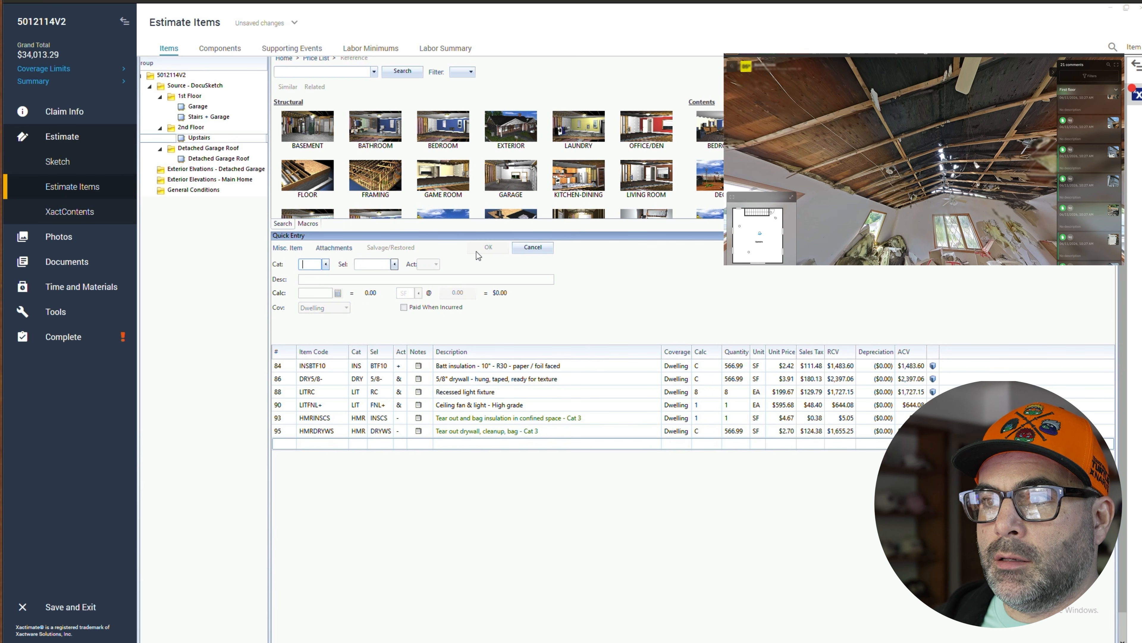
- Change the 5/8" drywall line's activity to Replace
left_click(405, 382)
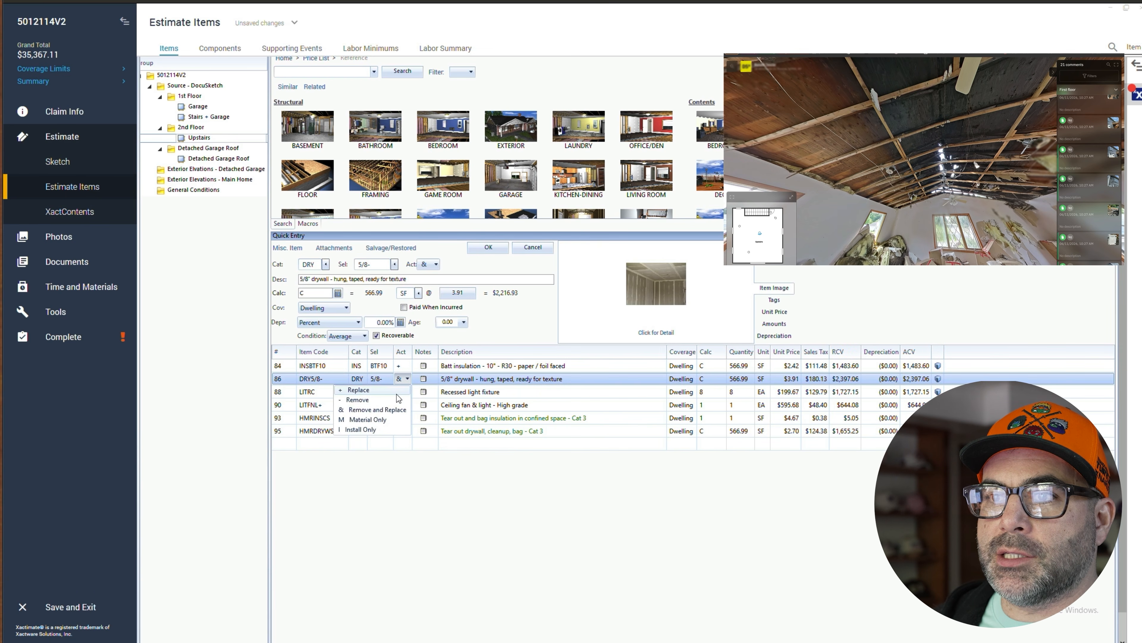
left_click(399, 395)
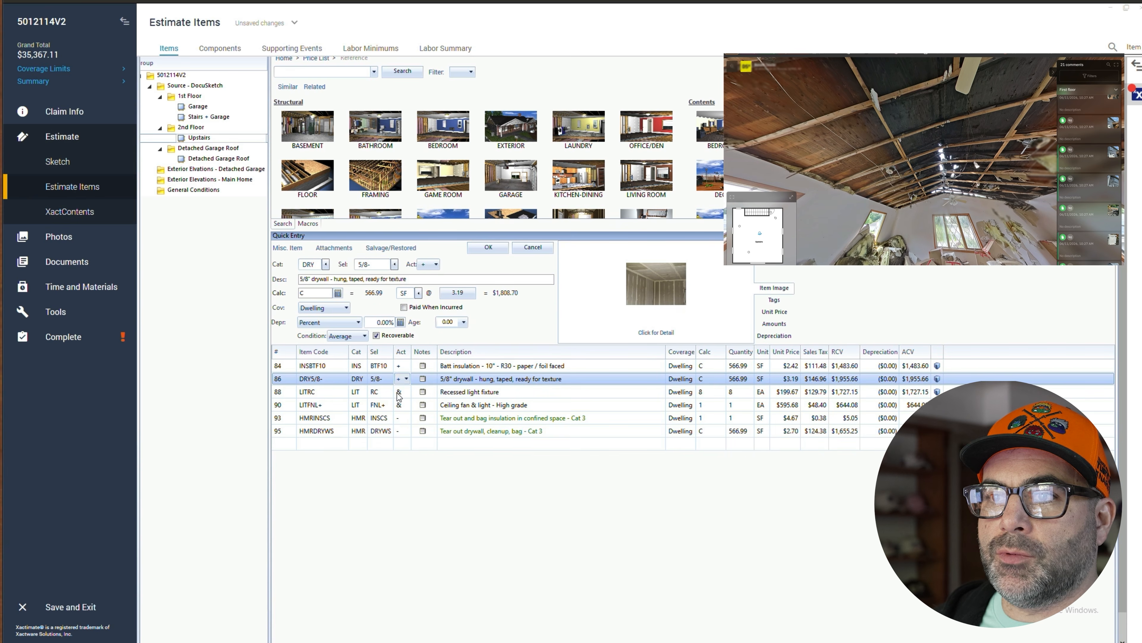
left_click(287, 445)
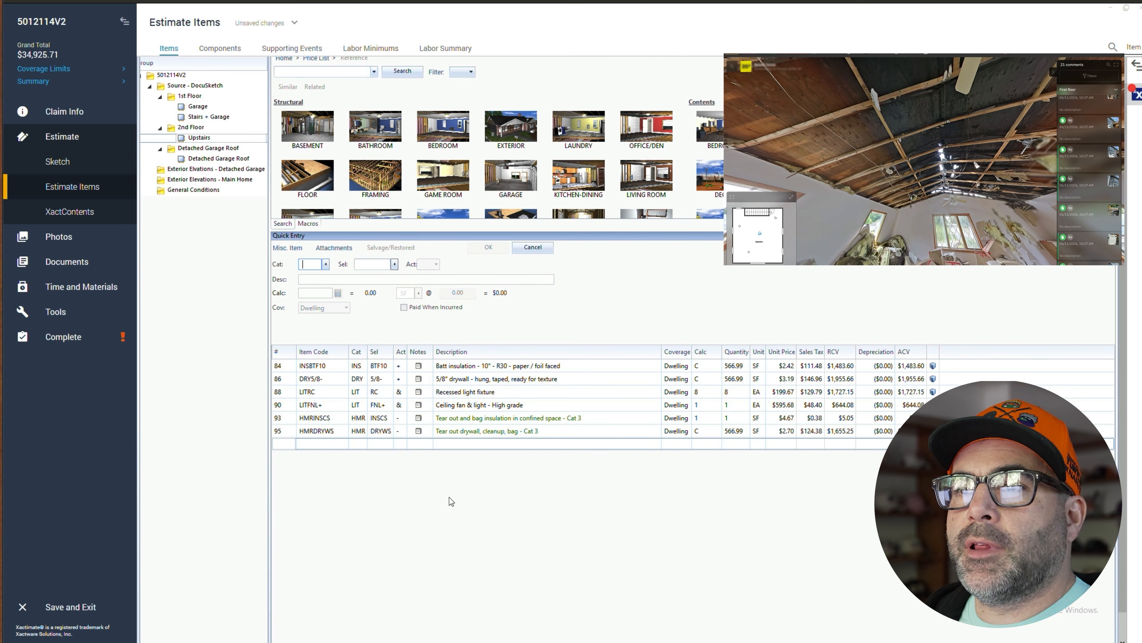
- Move the two HMR tear-out lines to the top of the Upstairs item list
left_click(288, 418)
left_click(288, 428, "shift")
left_click_drag(288, 425, 284, 369)
left_click(286, 392)
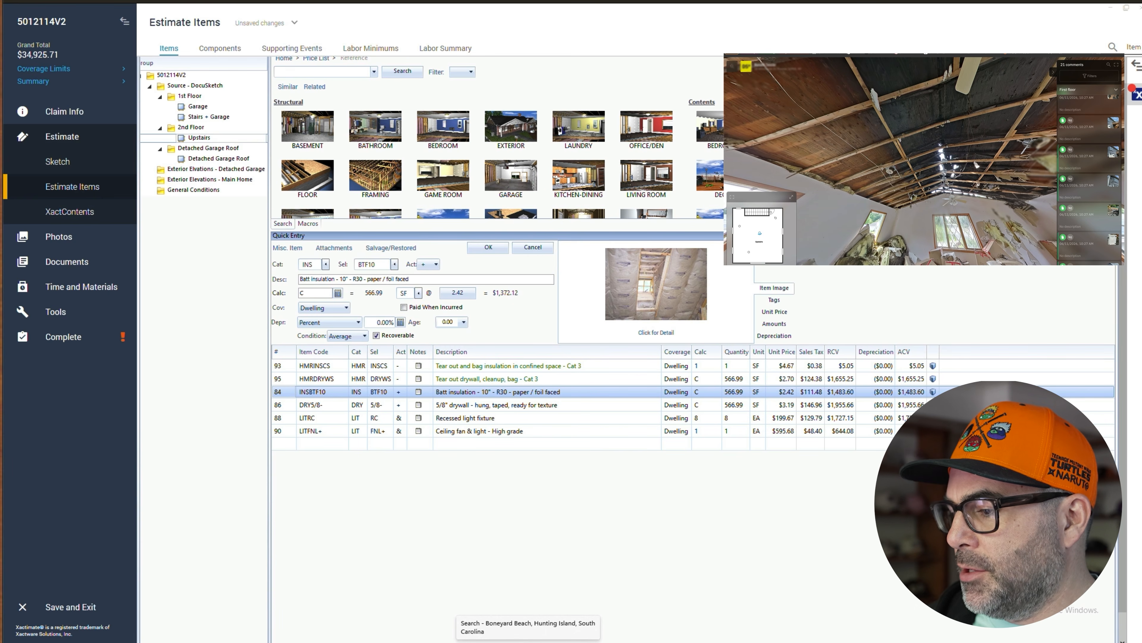
- Add the HMR TRIM 'Tear out trim and bag for disposal' line to Upstairs with calc 18*6 LF
left_click_drag(897, 213, 895, 248)
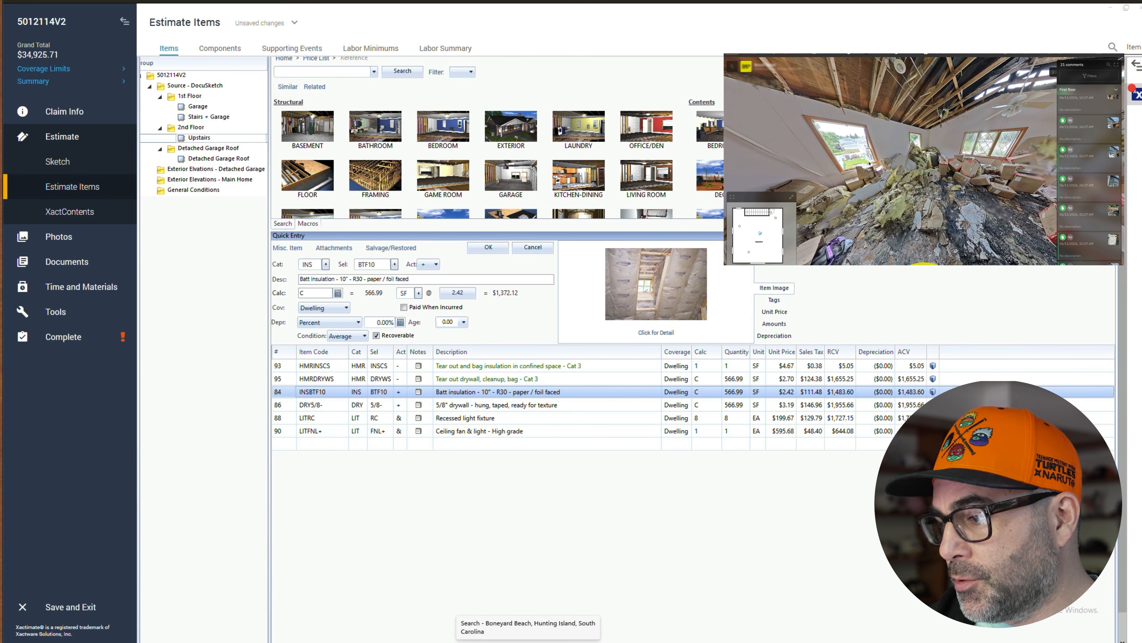
left_click(477, 255)
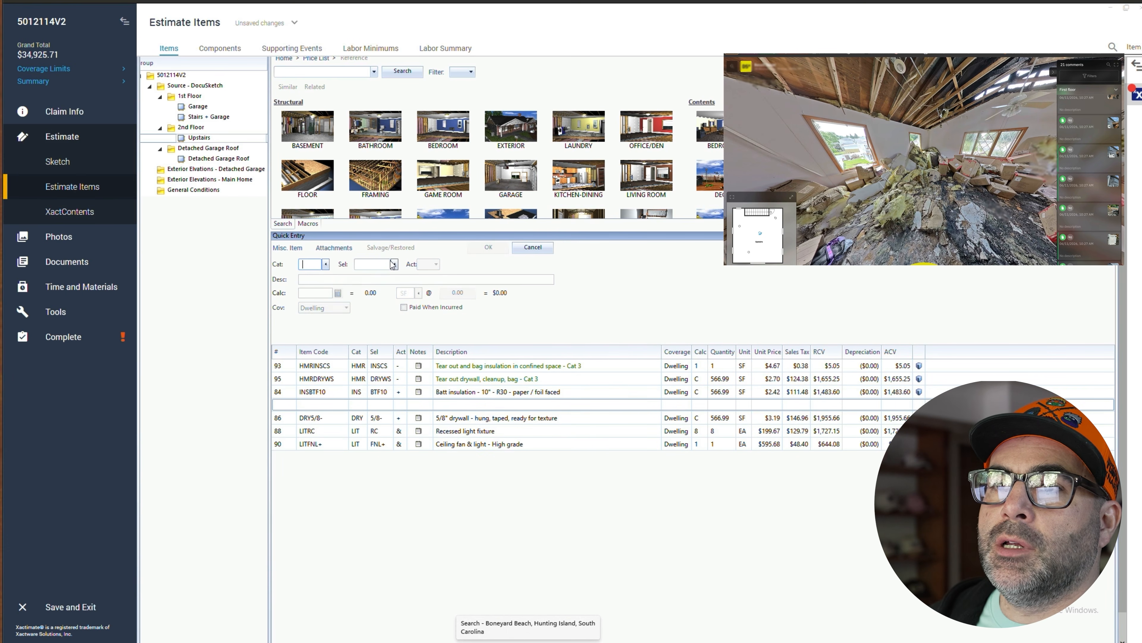
type("HMR")
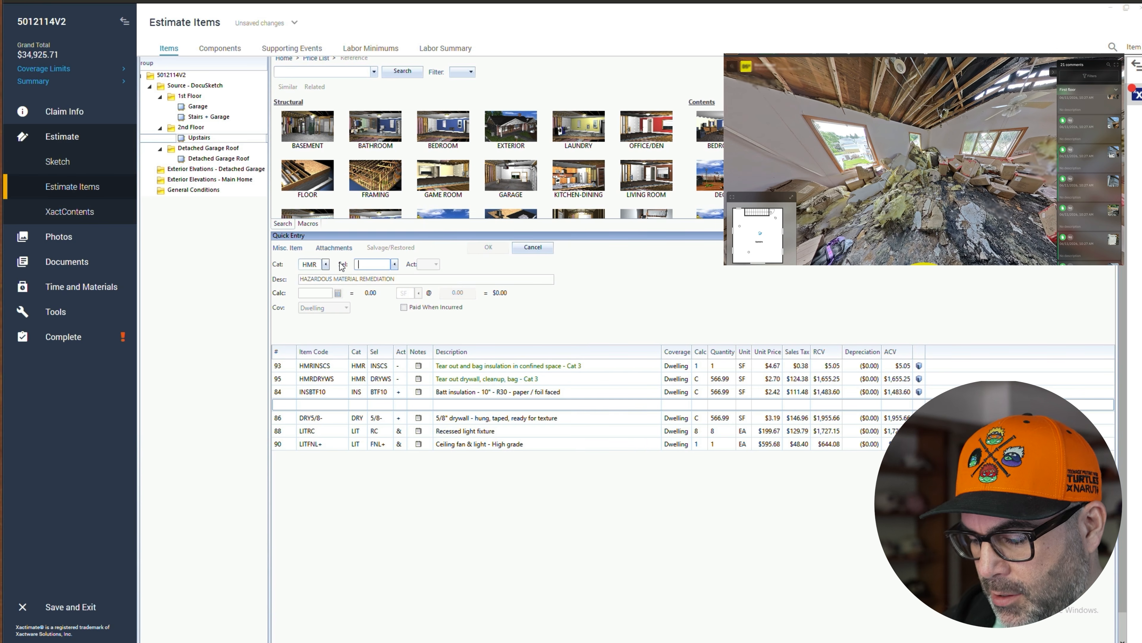
type("TRIM")
key("Tab")
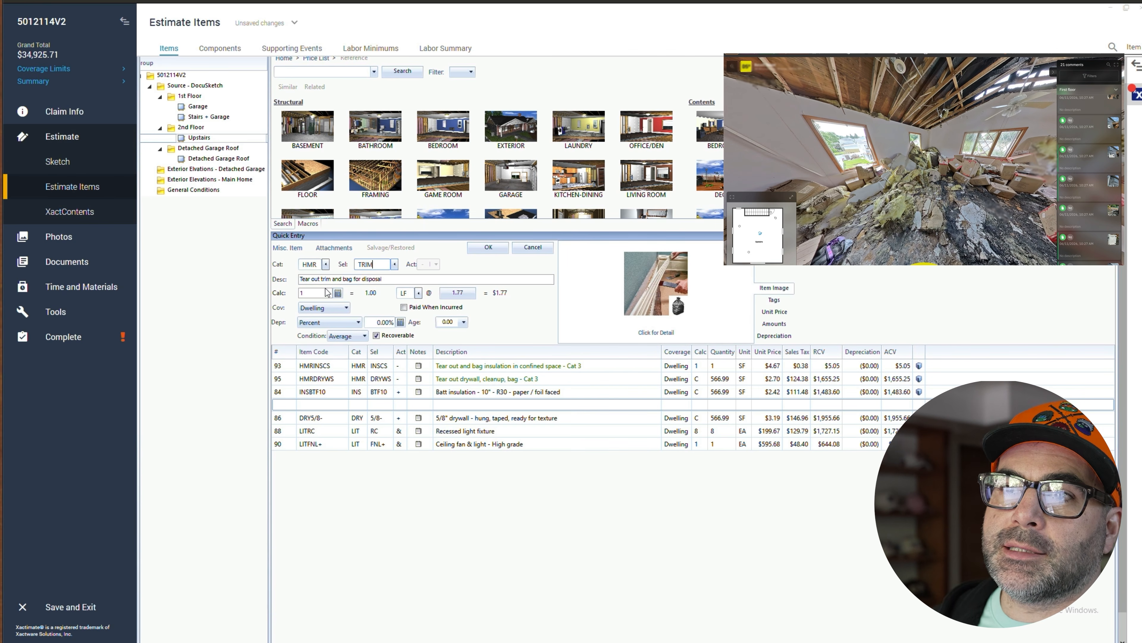
left_click(327, 293)
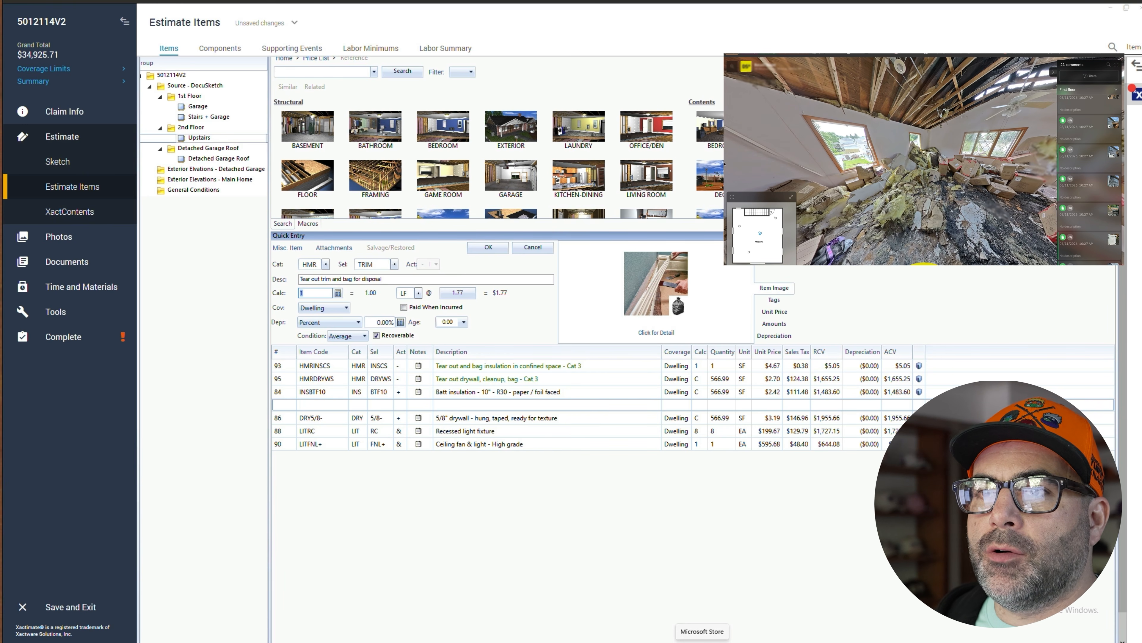
left_click(338, 293)
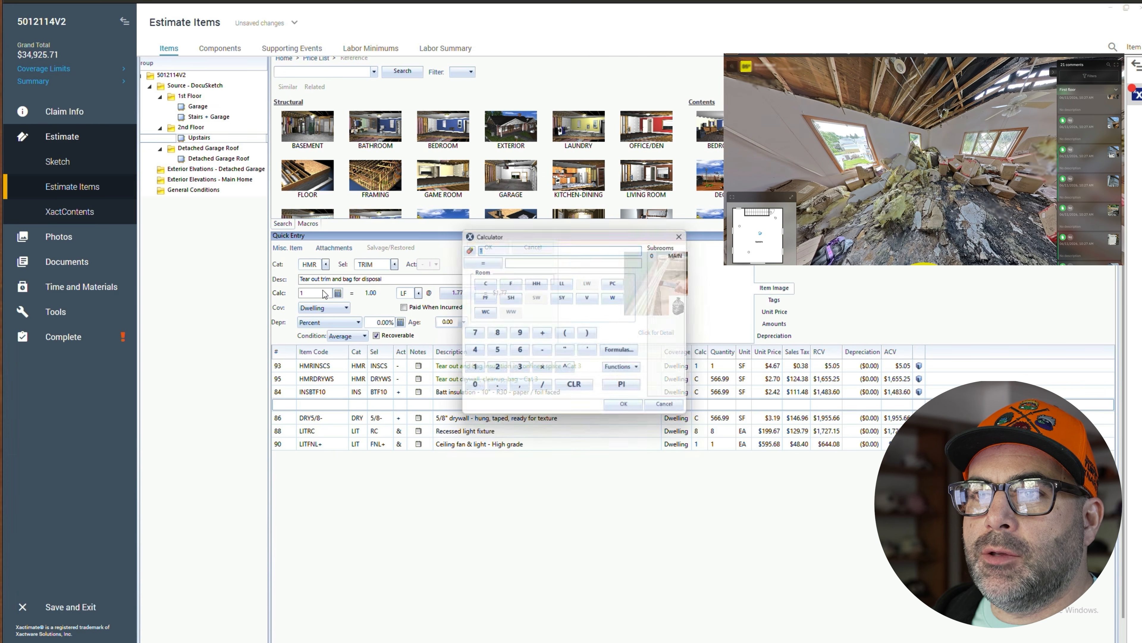
left_click(672, 410)
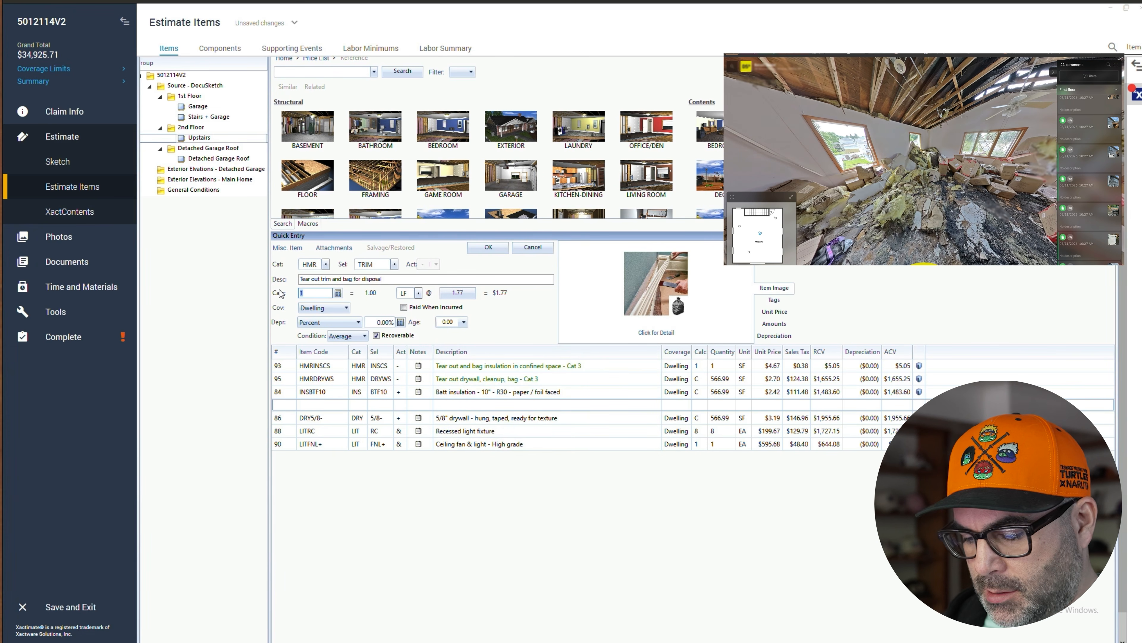
type("18*6")
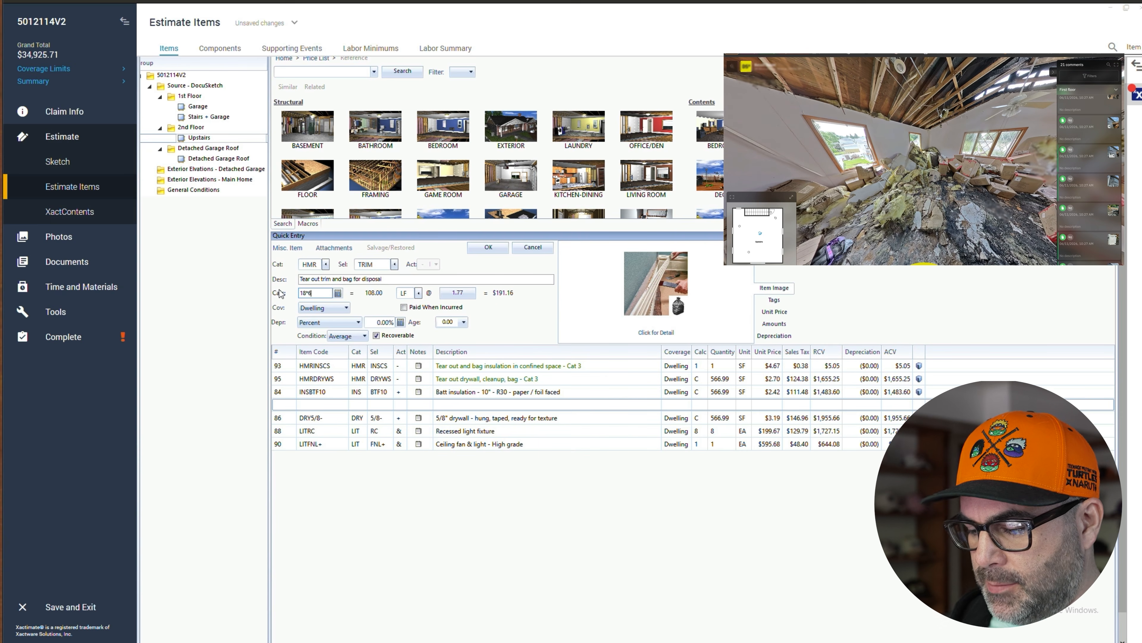
left_click(488, 247)
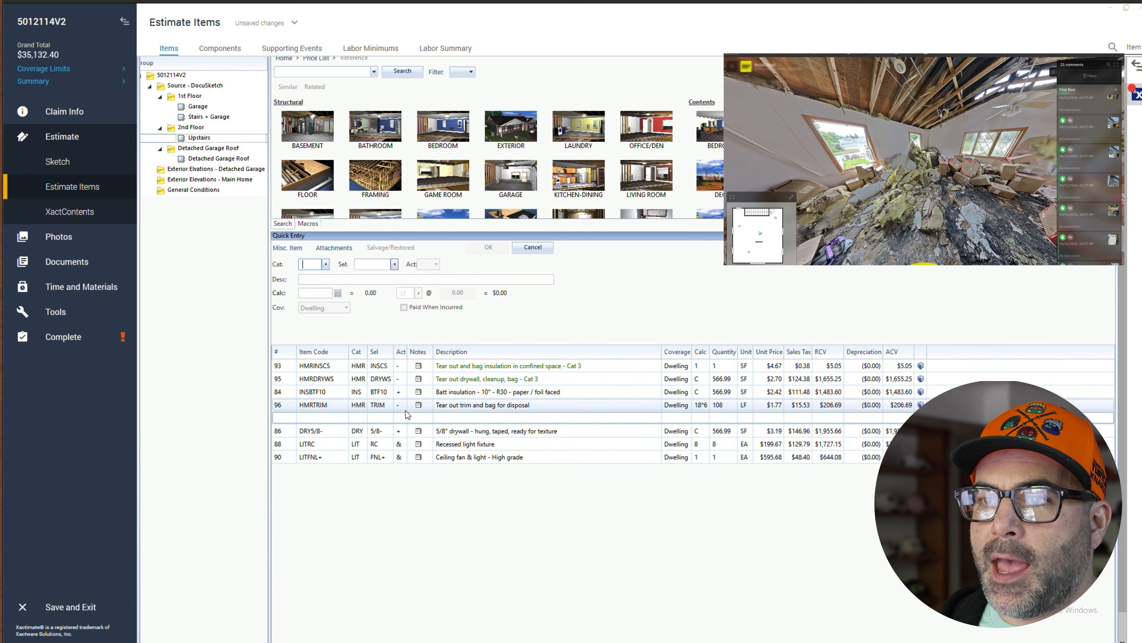
- Add an FNC 'Casing - 3 1/4" stain grade' line at the end of the Upstairs list with 108 LF
left_click(288, 431)
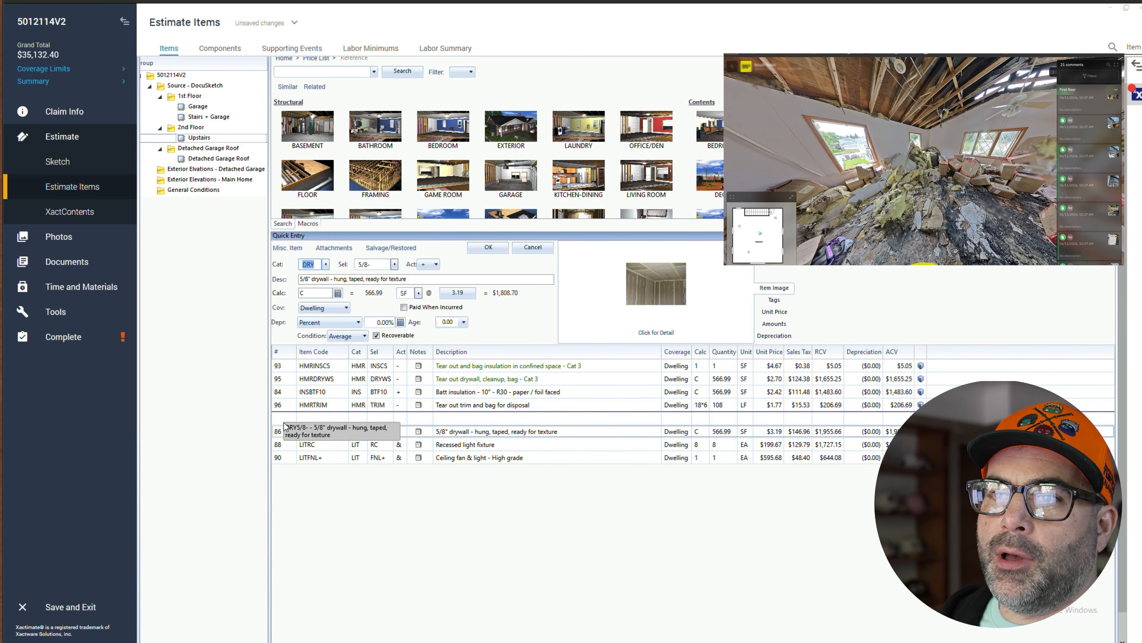
left_click(295, 459)
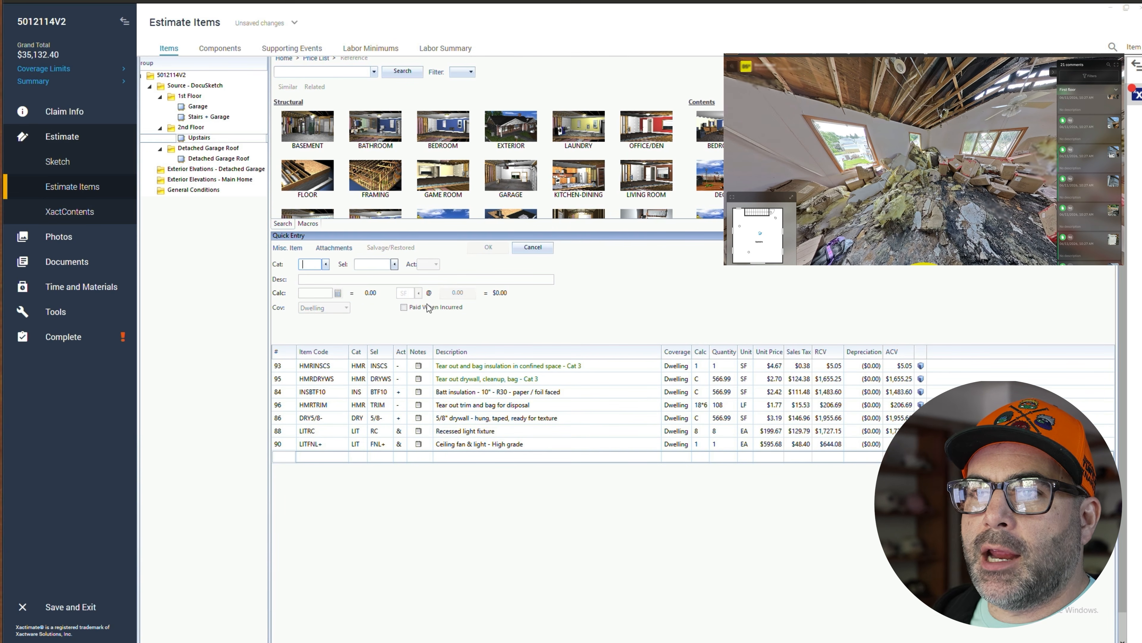
type("FNC")
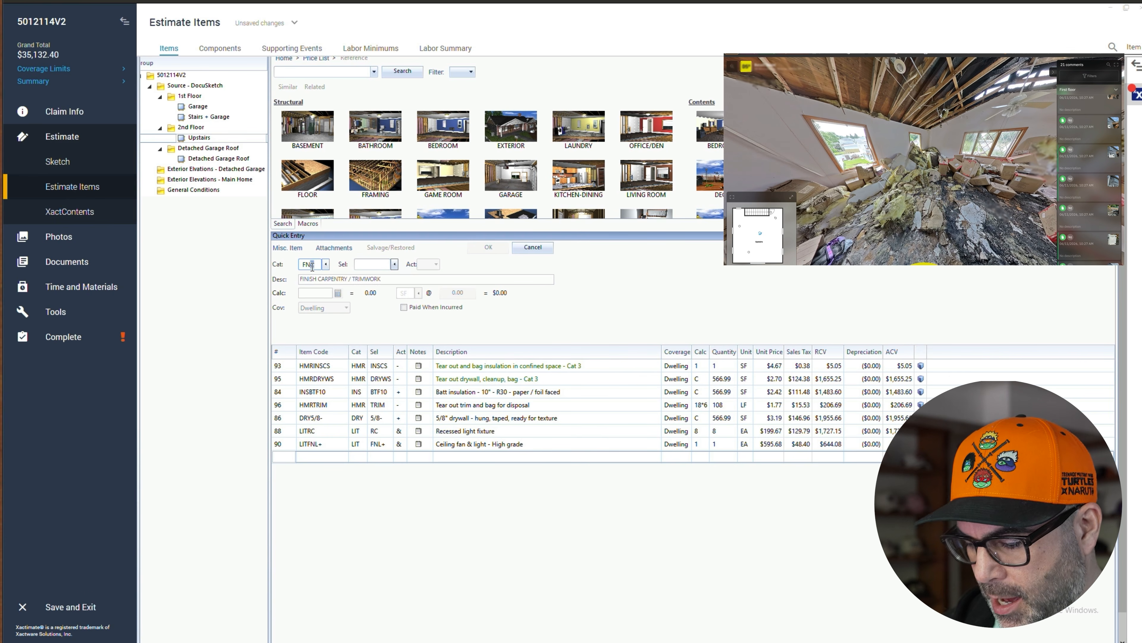
key("Tab")
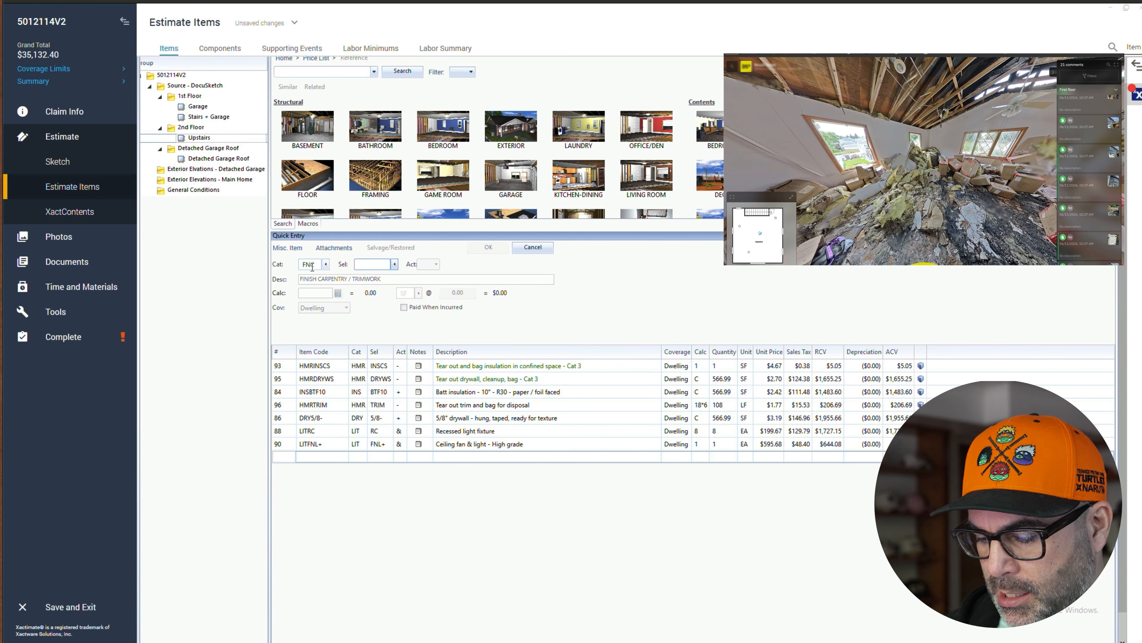
type("TRIMR")
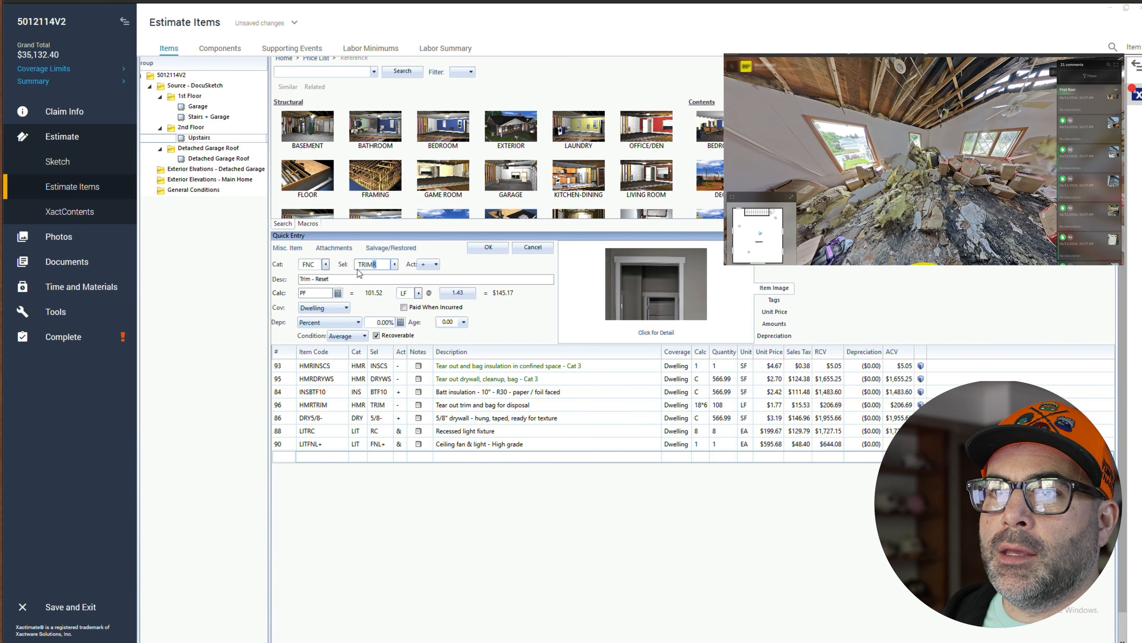
key("BackSpace")
key("BackSpace")
key("BackSpace")
key("BackSpace")
key("BackSpace")
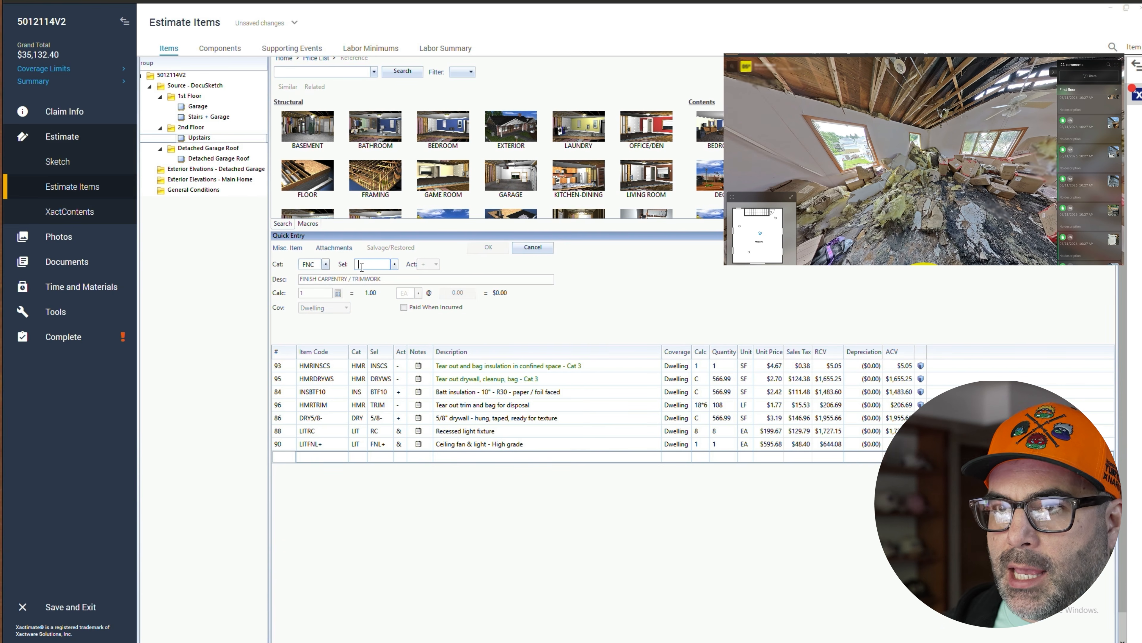
type("C")
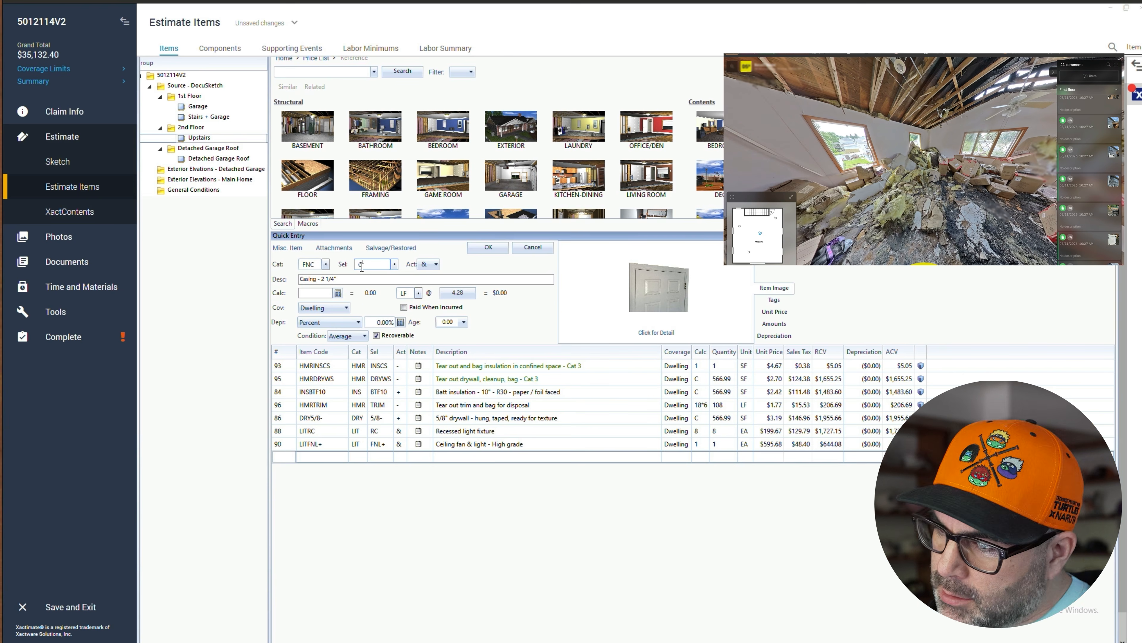
type("B")
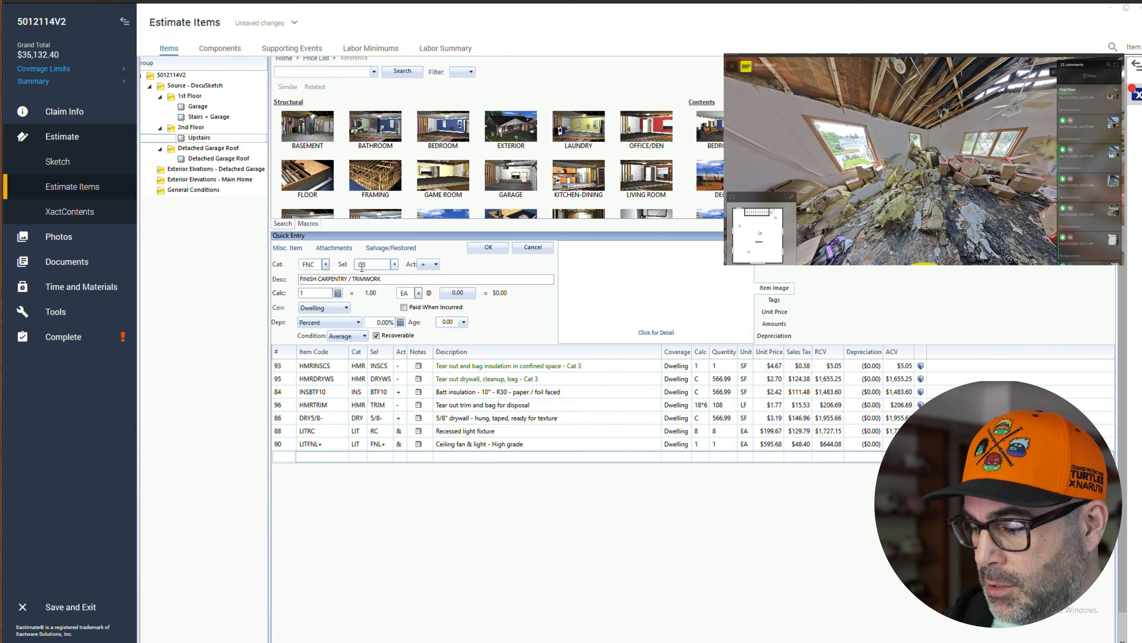
key("BackSpace")
left_click(395, 265)
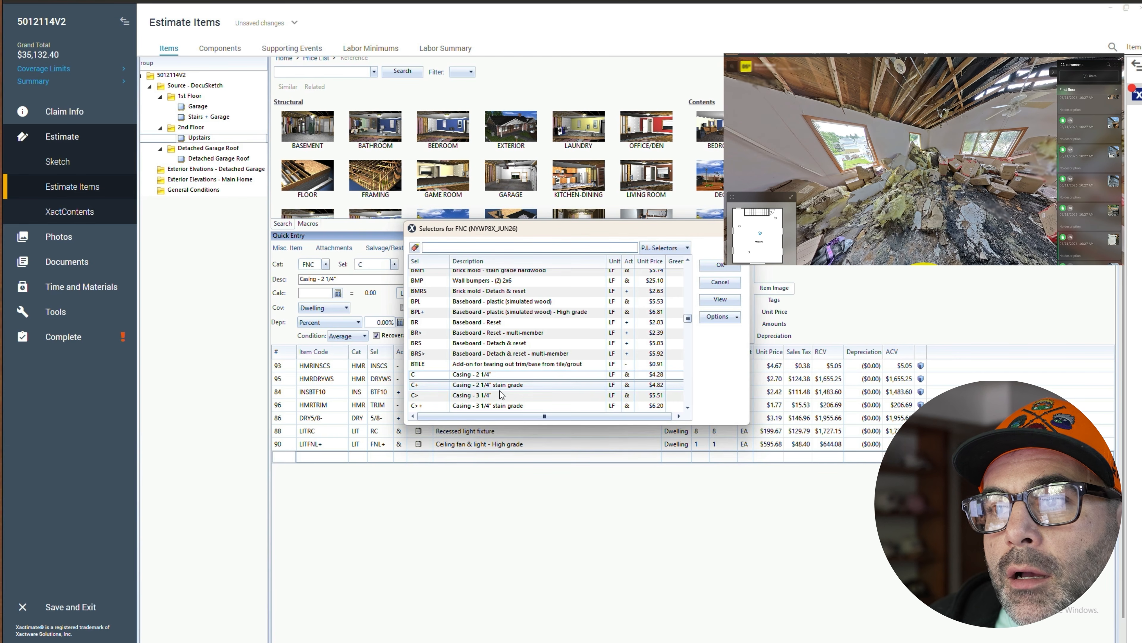
scroll(502, 394, "down", 1)
left_click(459, 375)
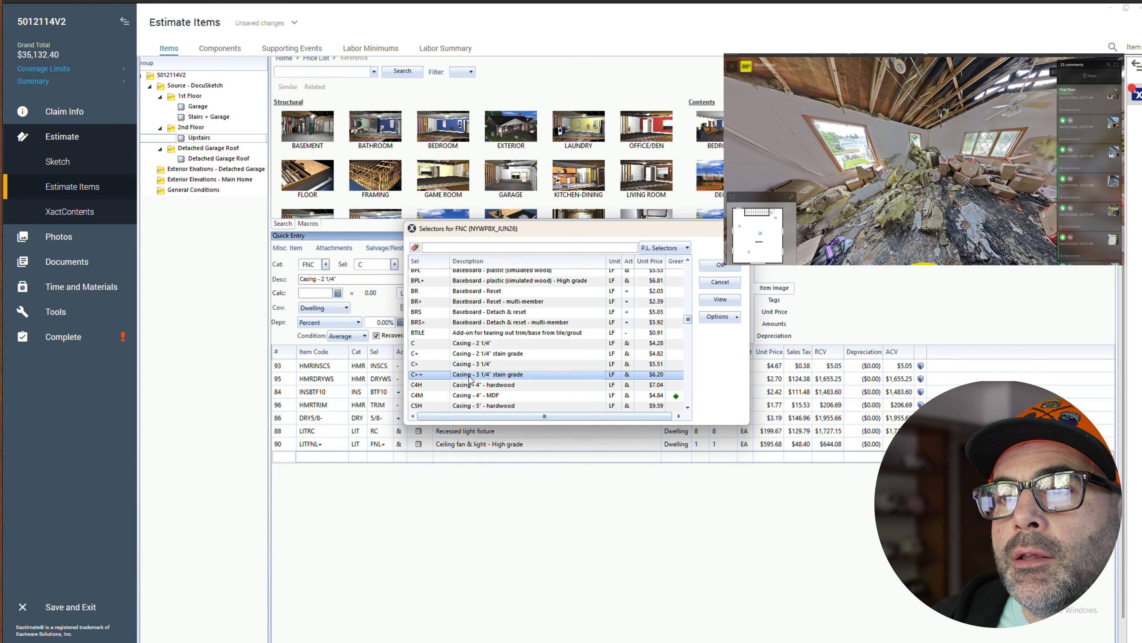
double_click(492, 377)
left_click(324, 292)
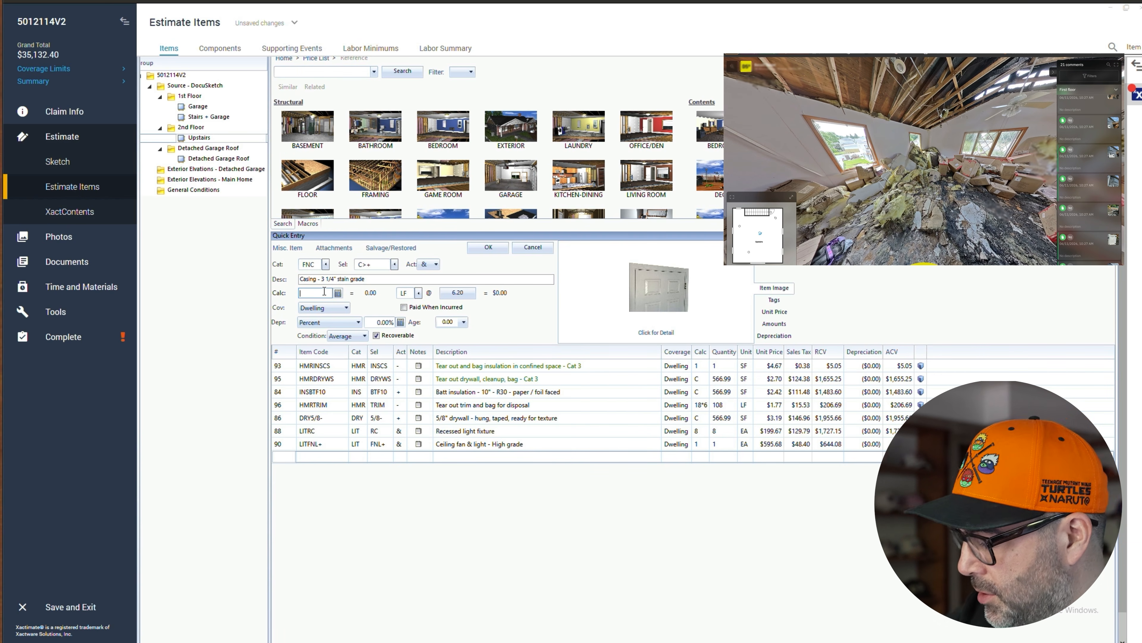
left_click(477, 249)
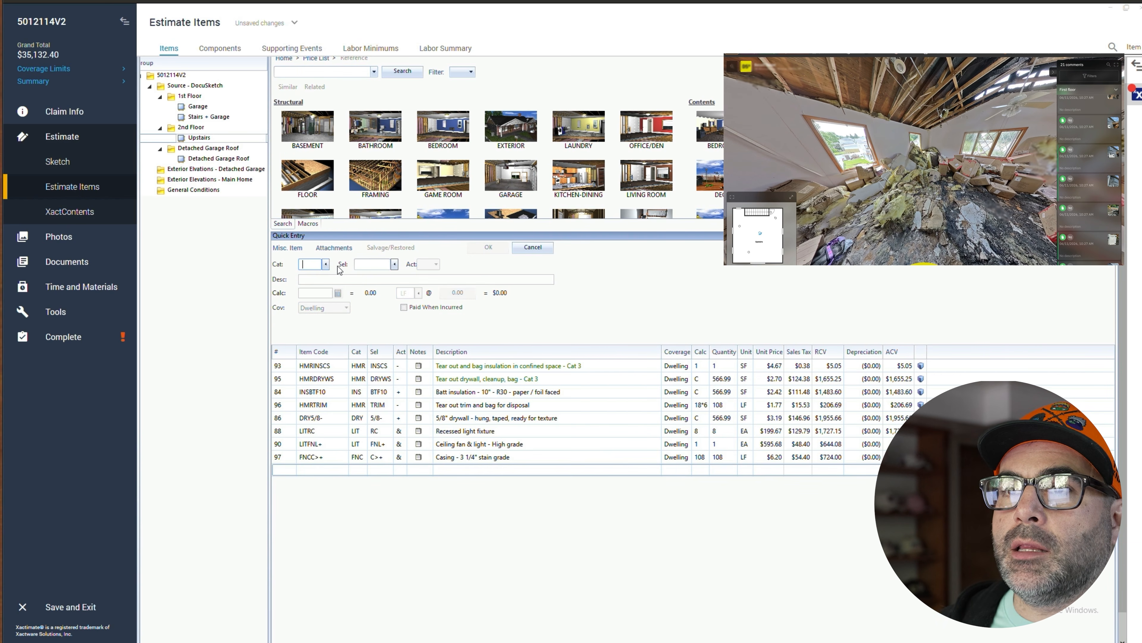
- Add the PNT TRIMS 'Stain & finish trim' line with a calc of 108 LF
type("pnt")
key("Tab")
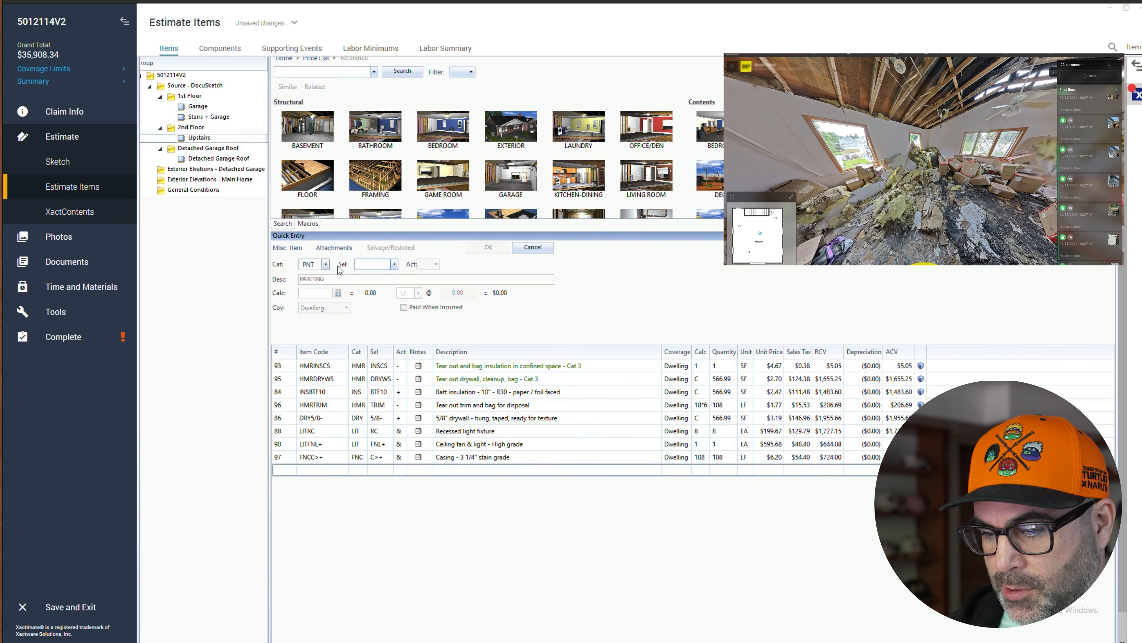
type("trim")
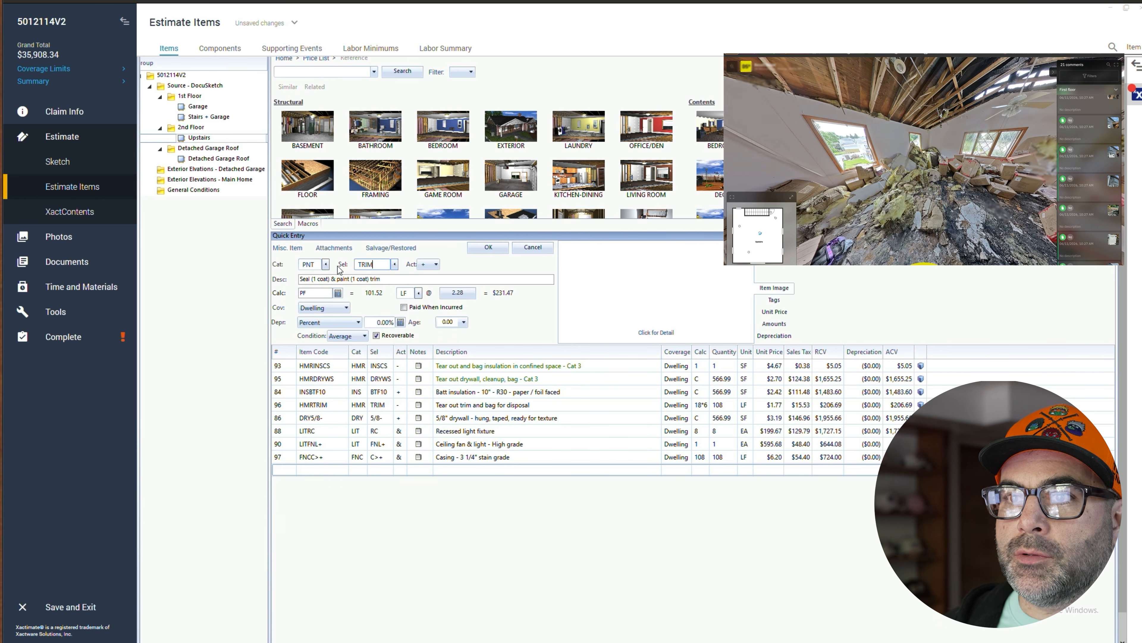
type("s")
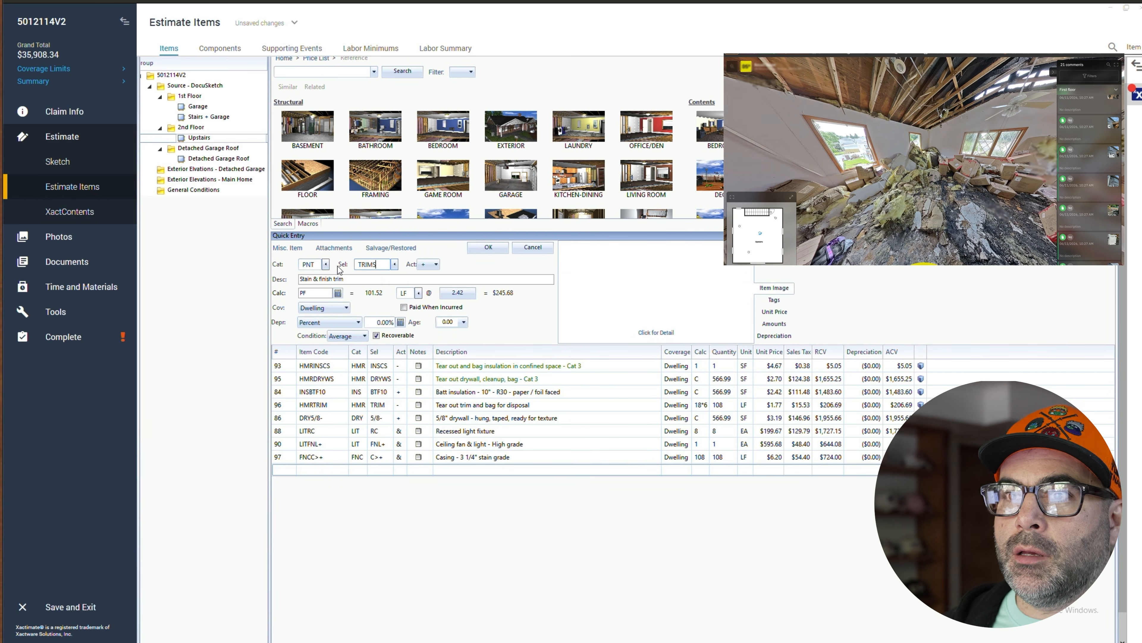
double_click(308, 294)
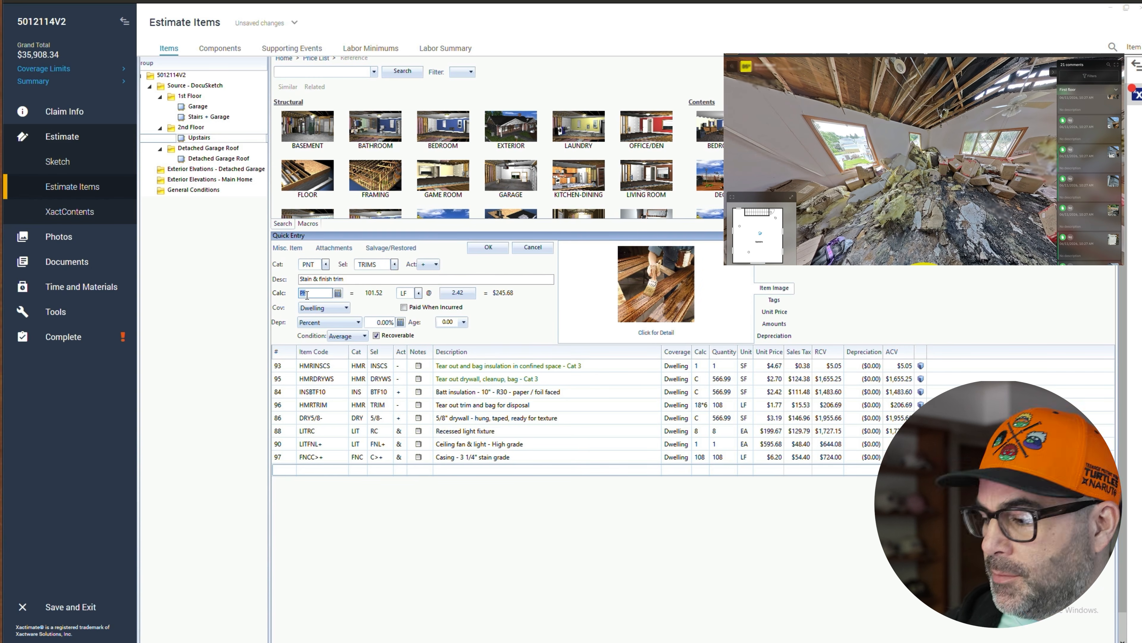
type("108")
key("Return")
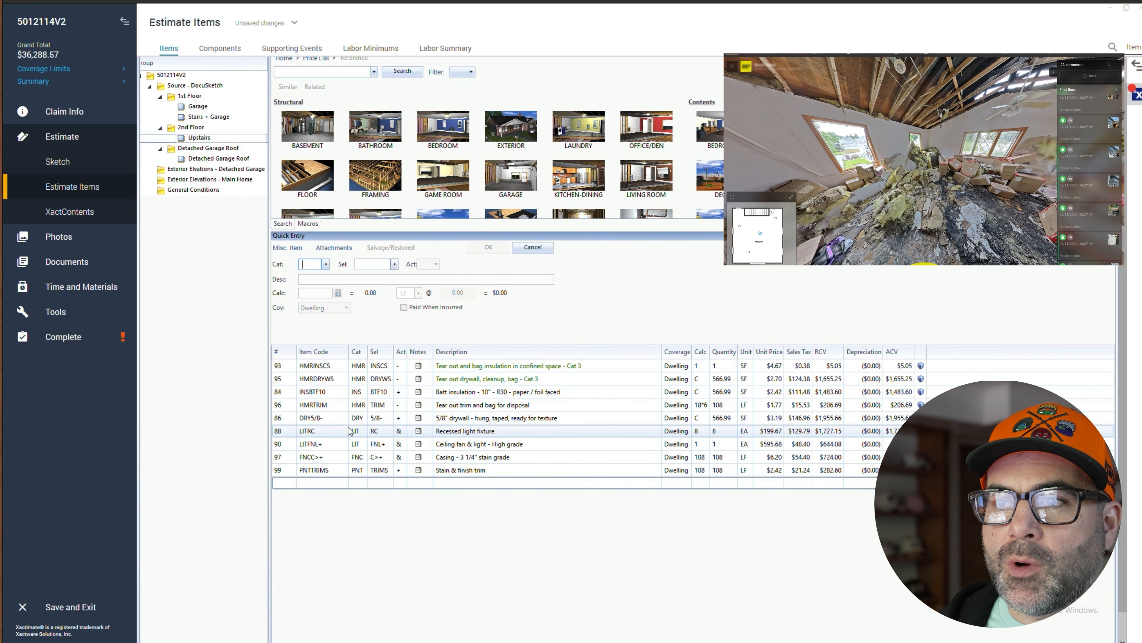
- Move the HMR trim tear-out line up to sit directly below the other two HMR lines
left_click(289, 407)
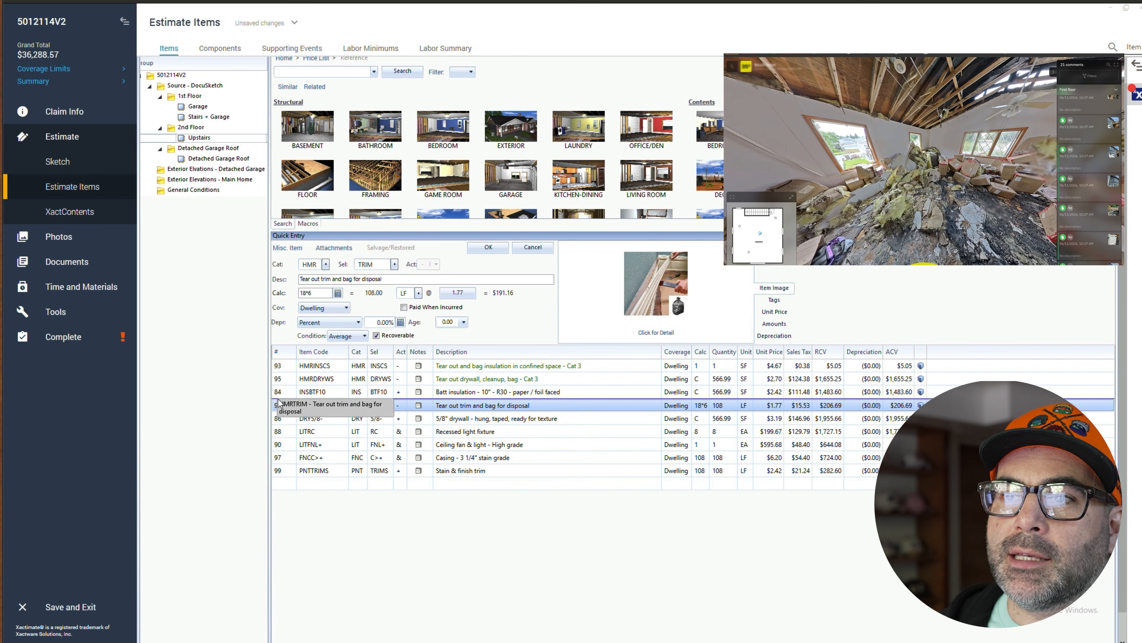
left_click_drag(279, 402, 281, 389)
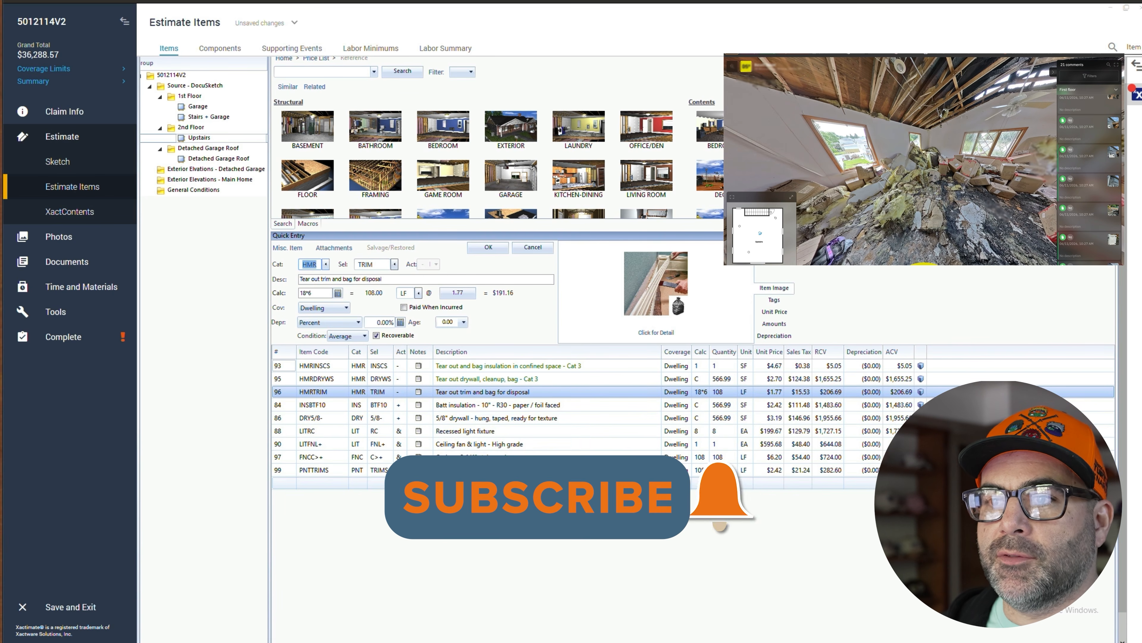
left_click(359, 495)
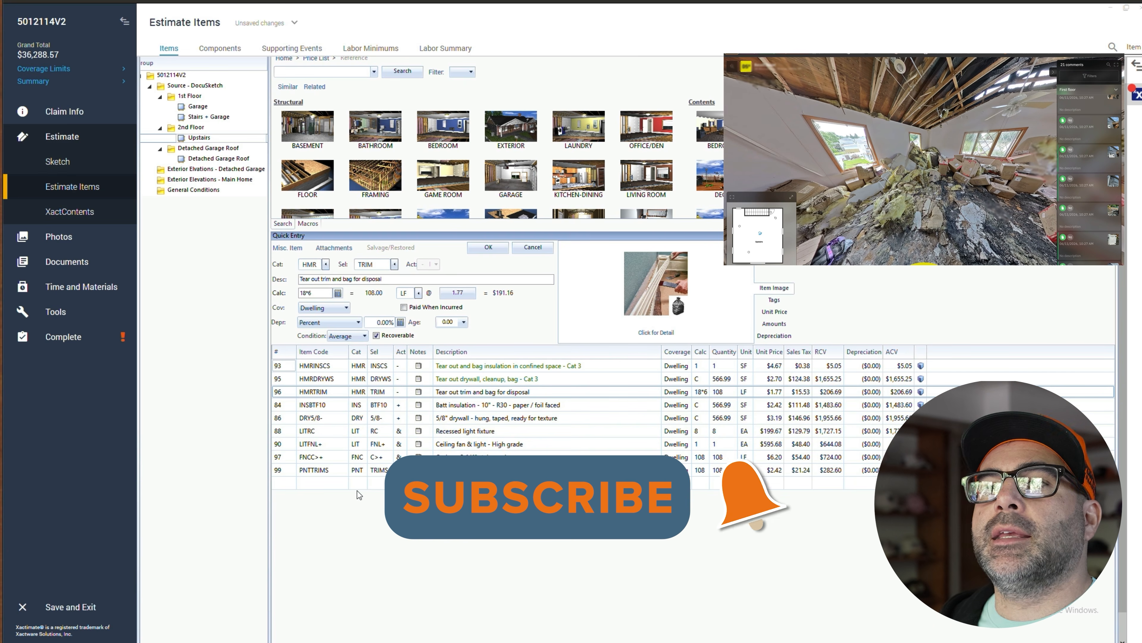
left_click(292, 487)
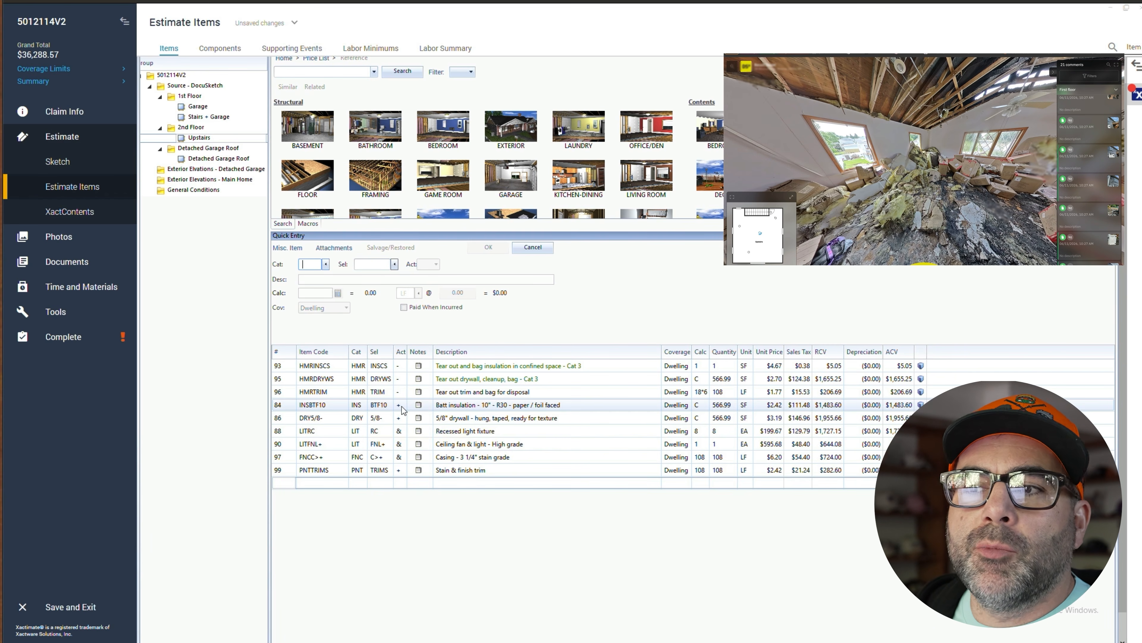
- In General Conditions, start an HMR 'Add for personal protective equipment - Heavy duty' (PPE+) line and review its item information
left_click(401, 419)
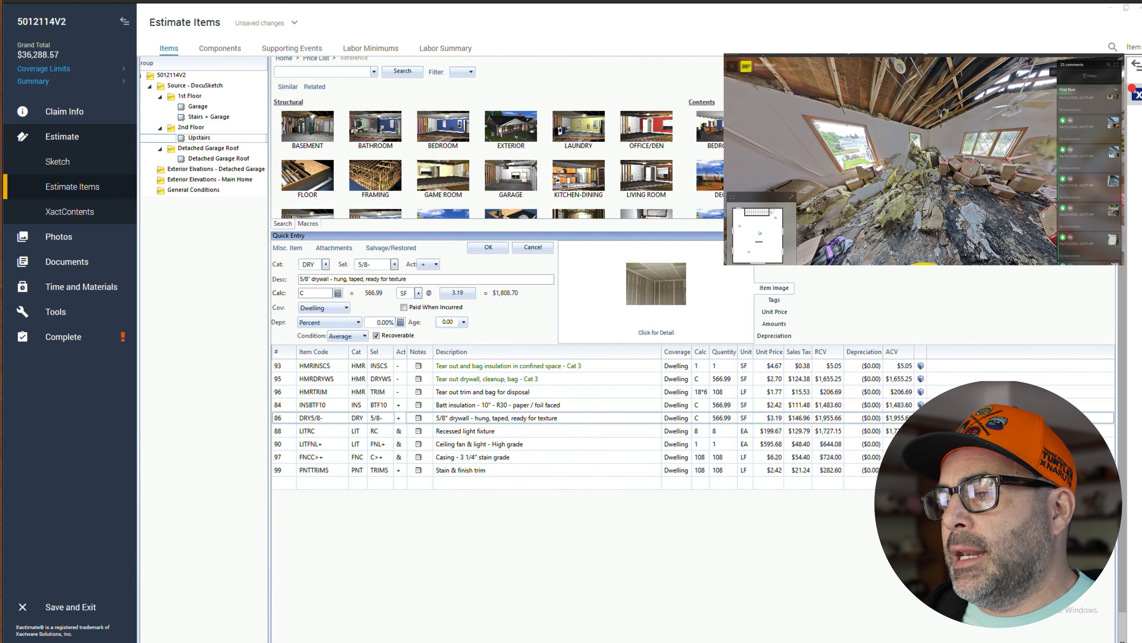
mouse_move(658, 641)
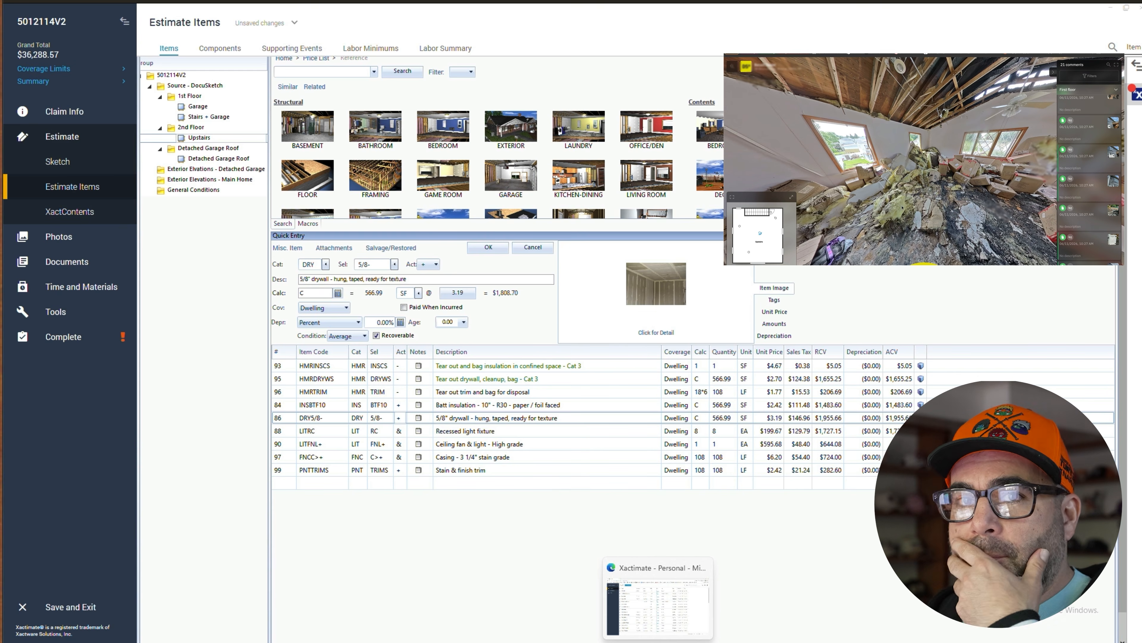
left_click(211, 193)
left_click(283, 391)
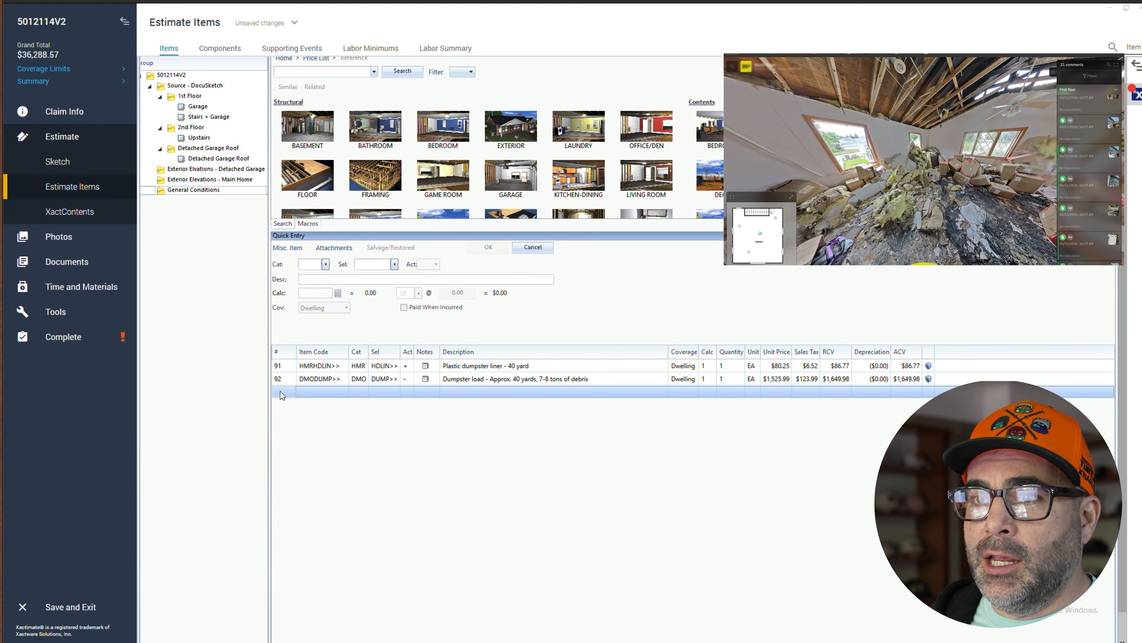
left_click(307, 265)
type("HMR")
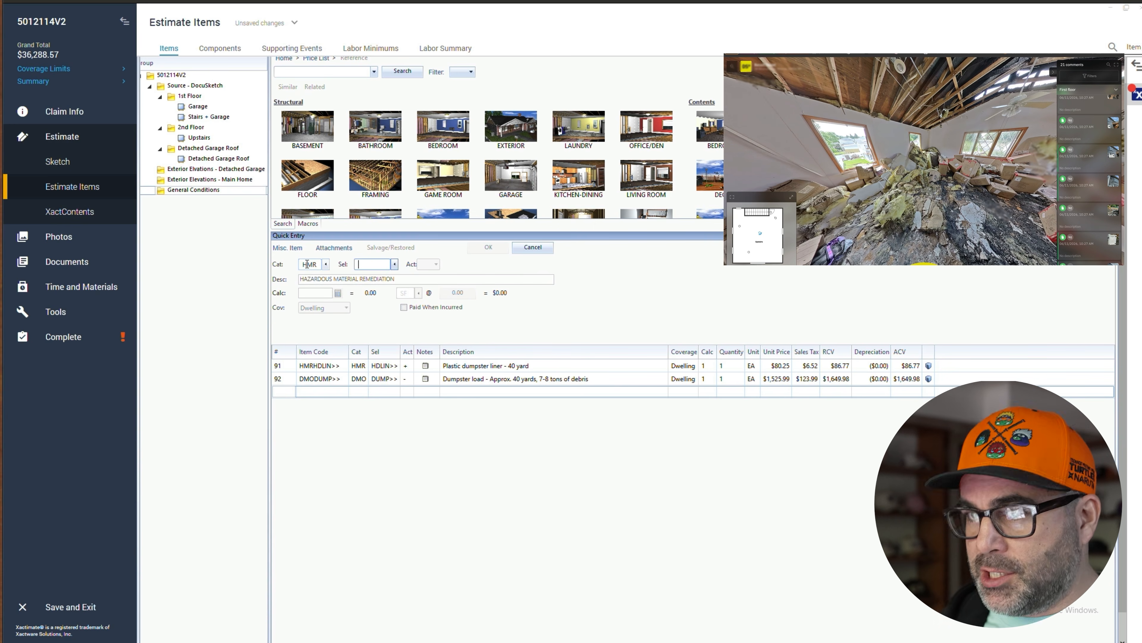
left_click(394, 265)
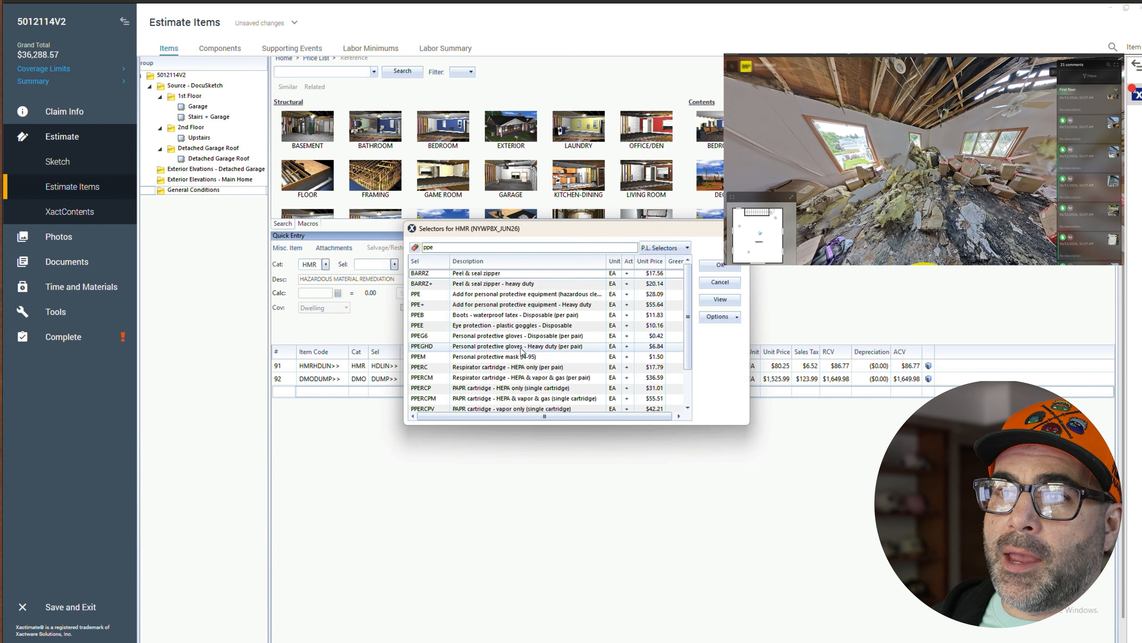
scroll(523, 356, "down", 3)
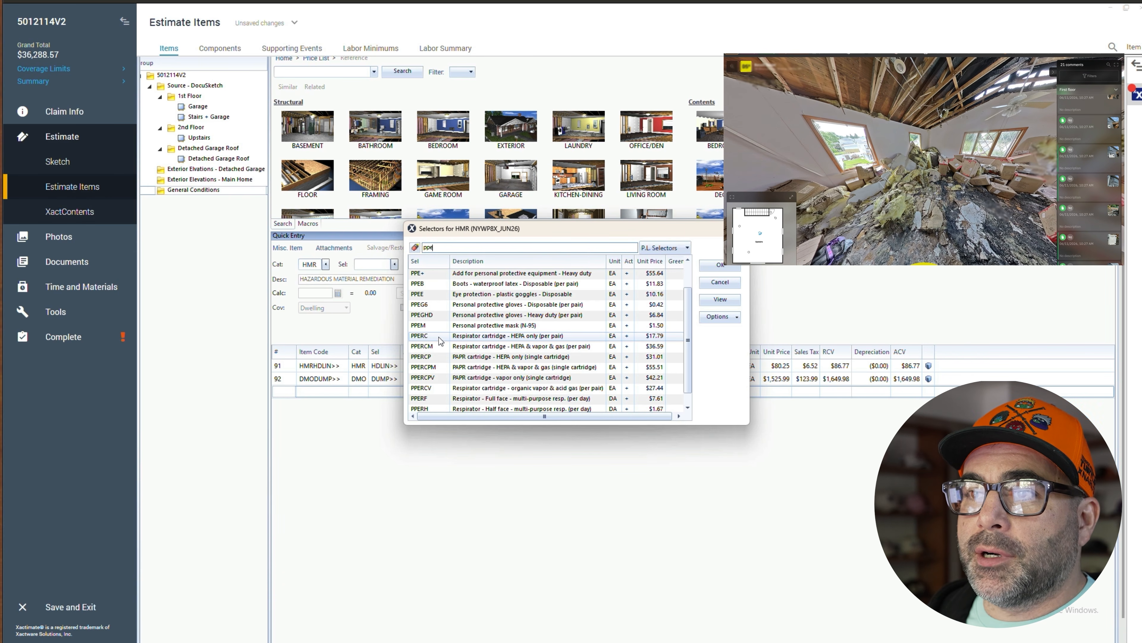
left_click(423, 308)
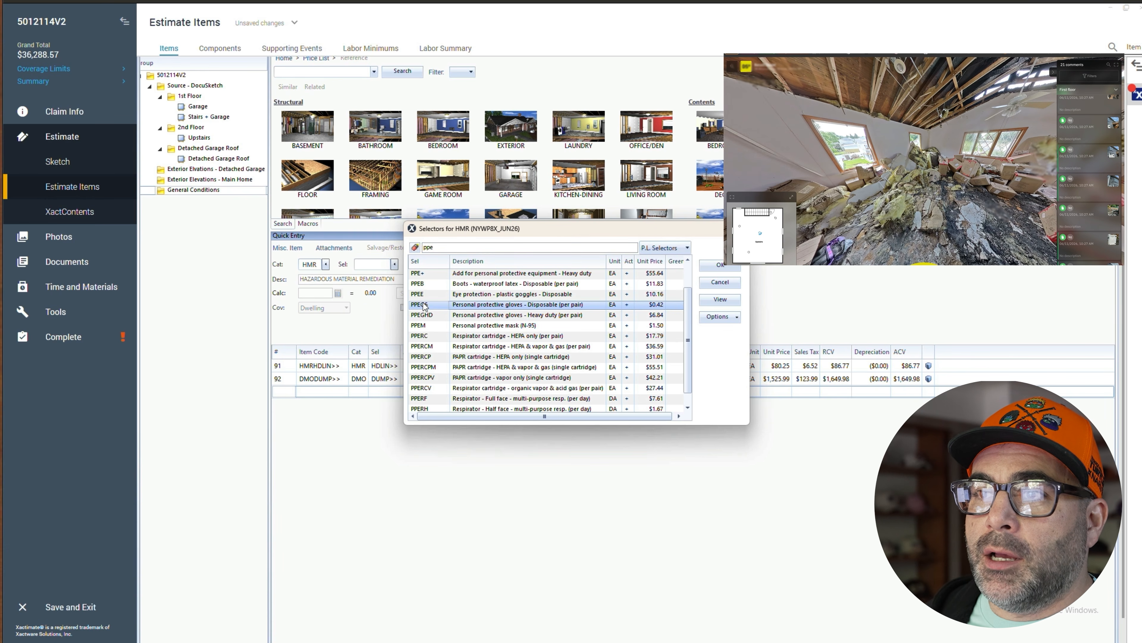
left_click(427, 273)
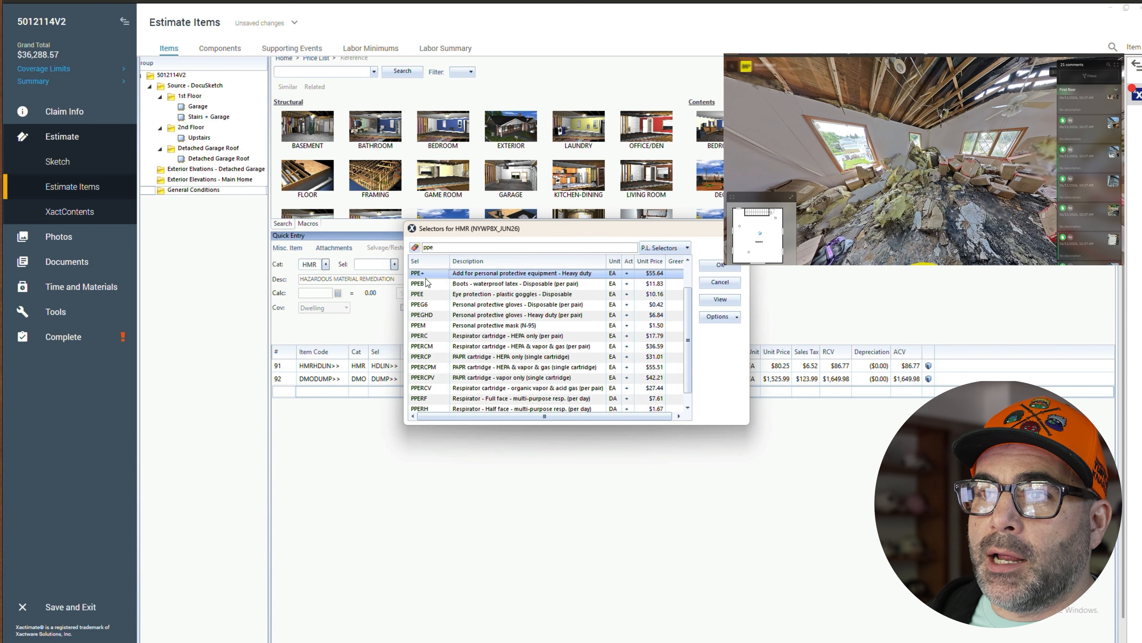
double_click(425, 274)
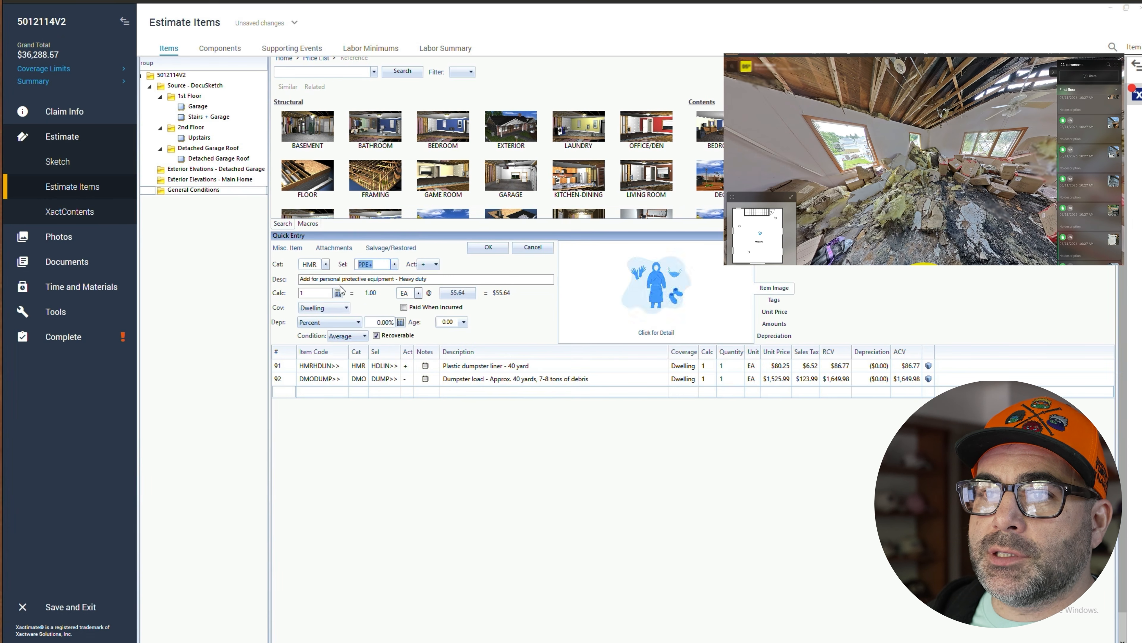
left_click(641, 330)
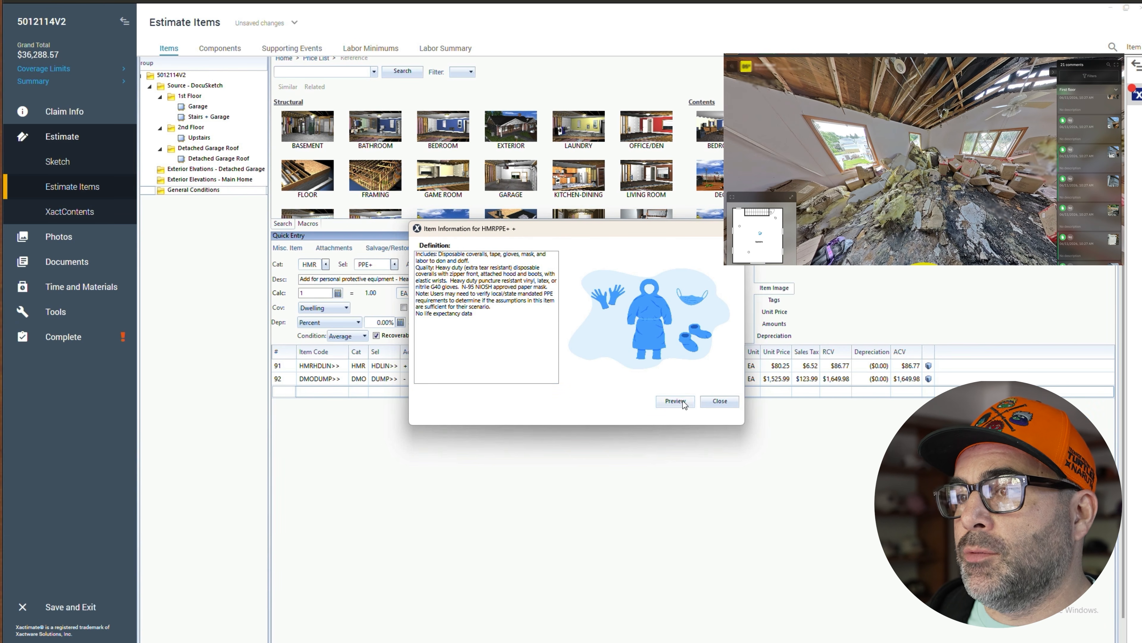
left_click(721, 401)
- Set the PPE line's calc to 3*4*2 EA and add it to General Conditions
left_click(309, 293)
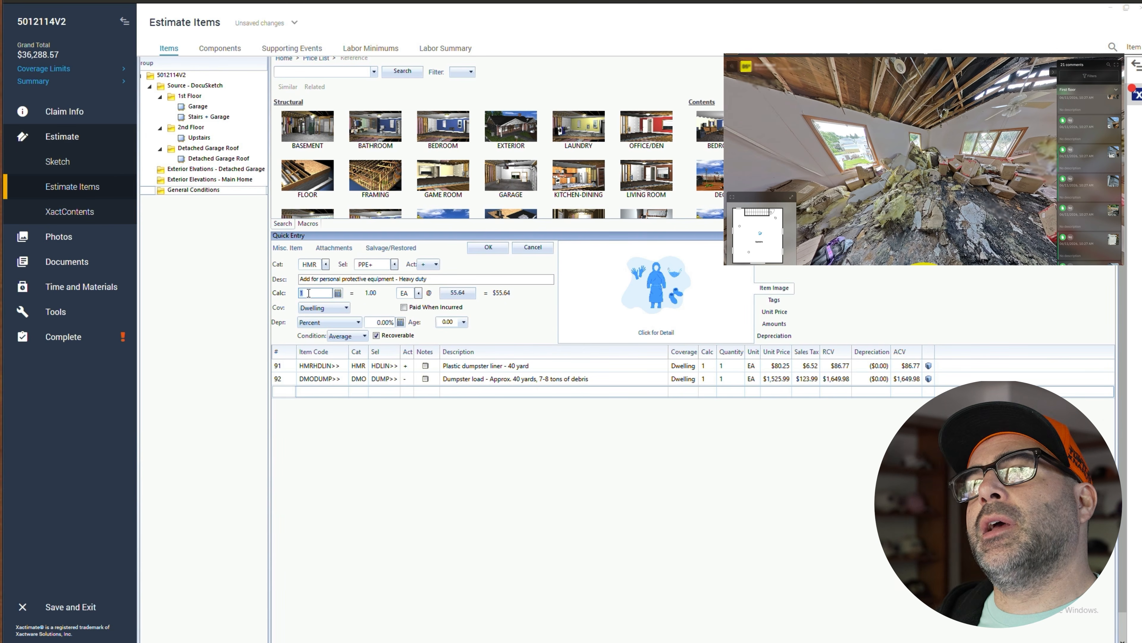
type("3*")
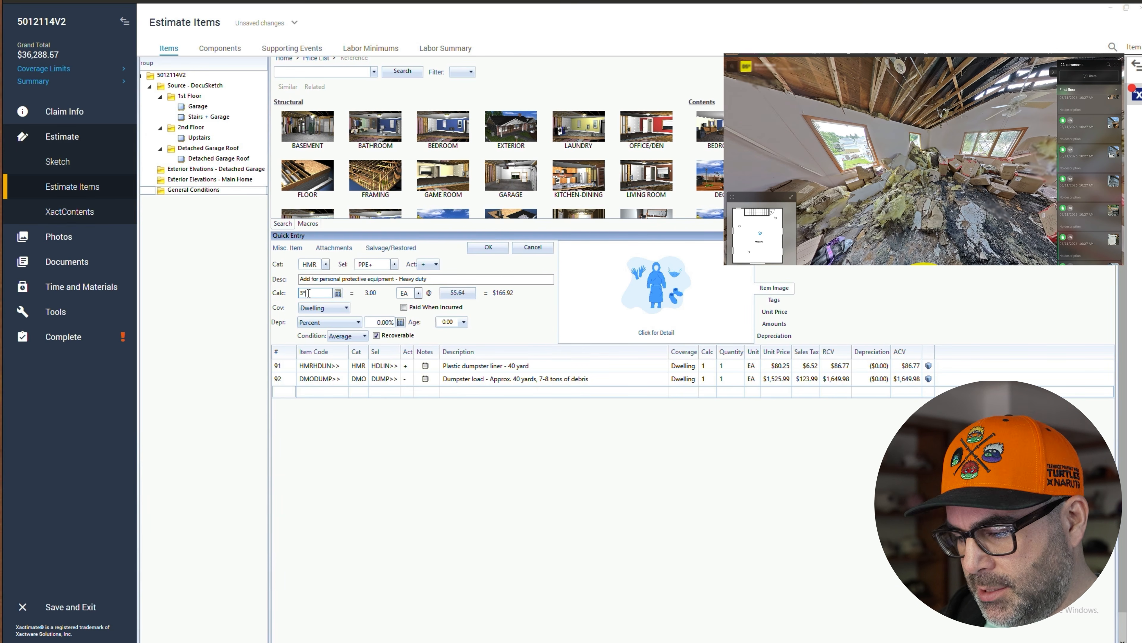
type("1")
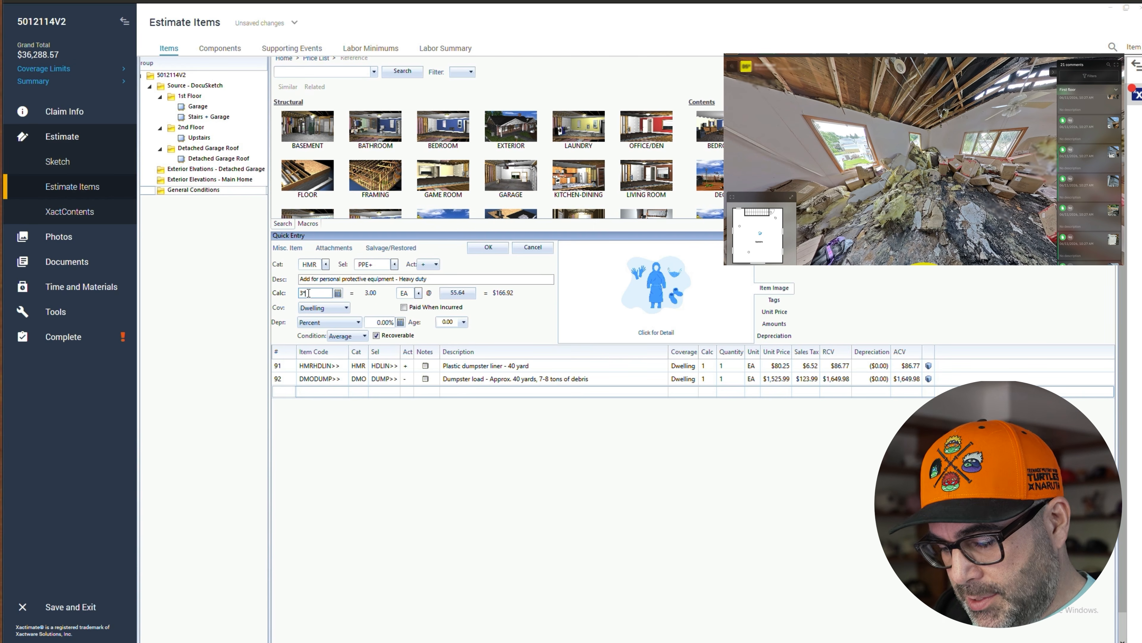
type("4*8")
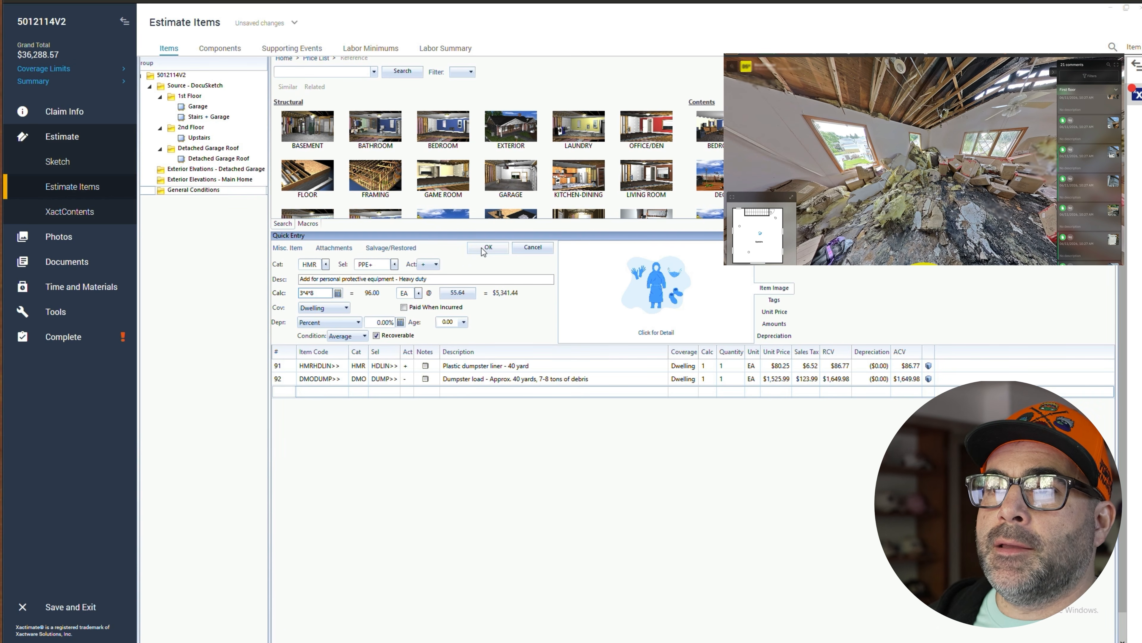
left_click_drag(325, 292, 262, 289)
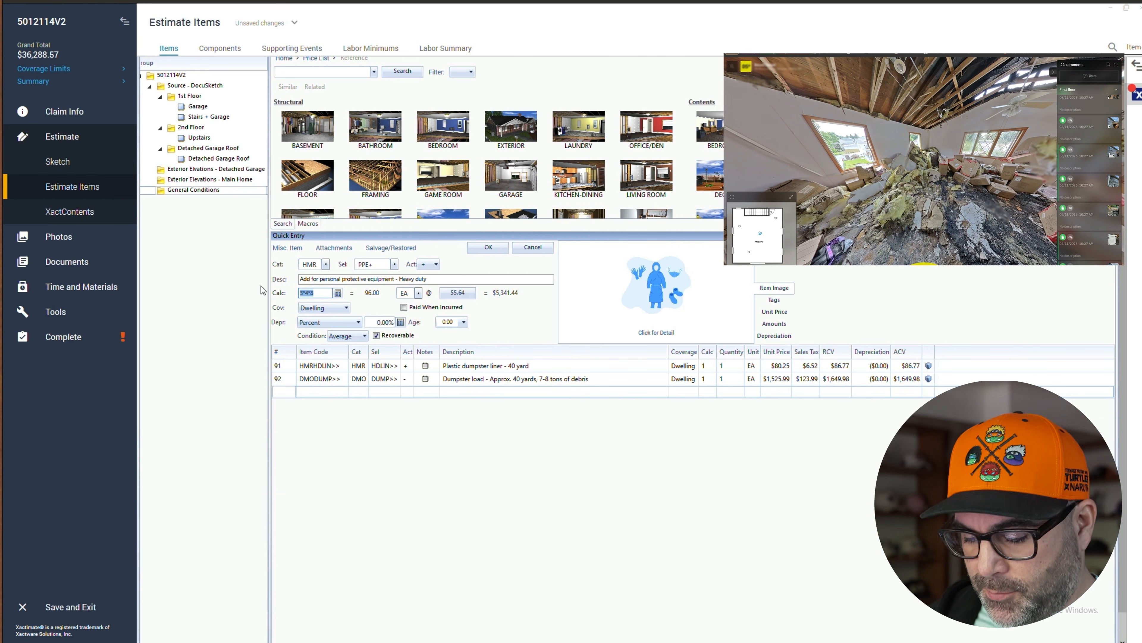
left_click(318, 294)
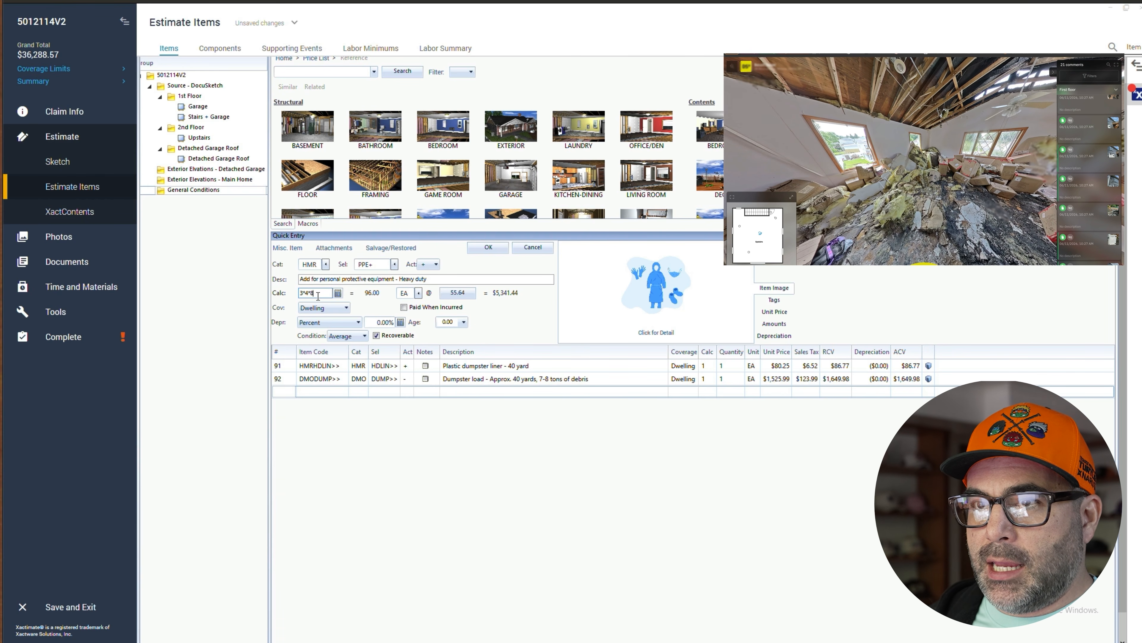
left_click_drag(315, 293, 310, 293)
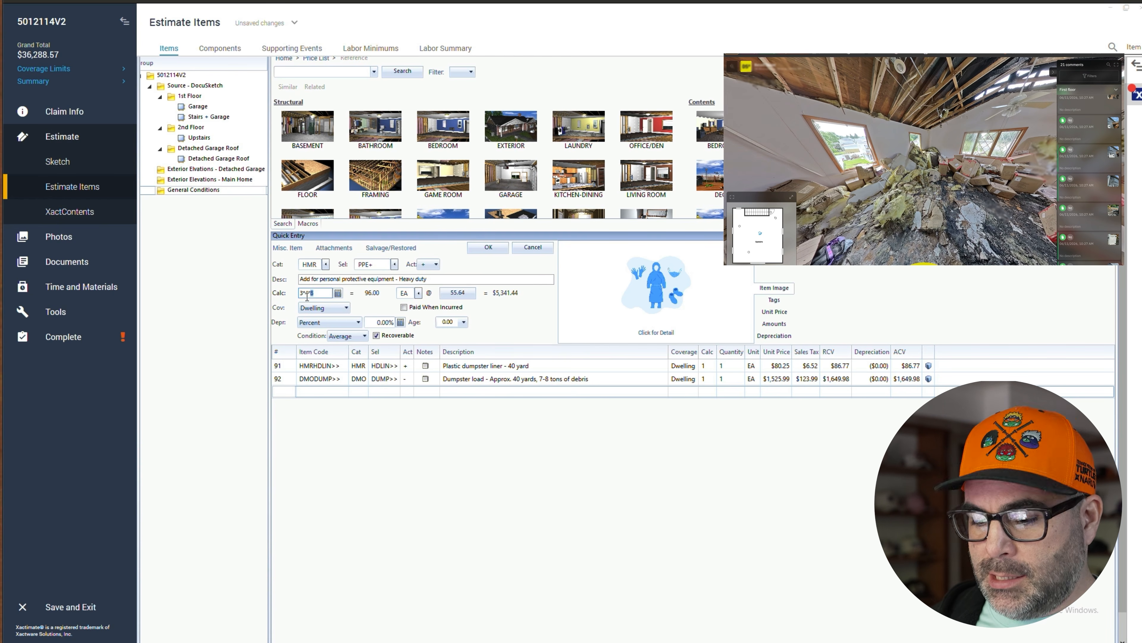
type("2")
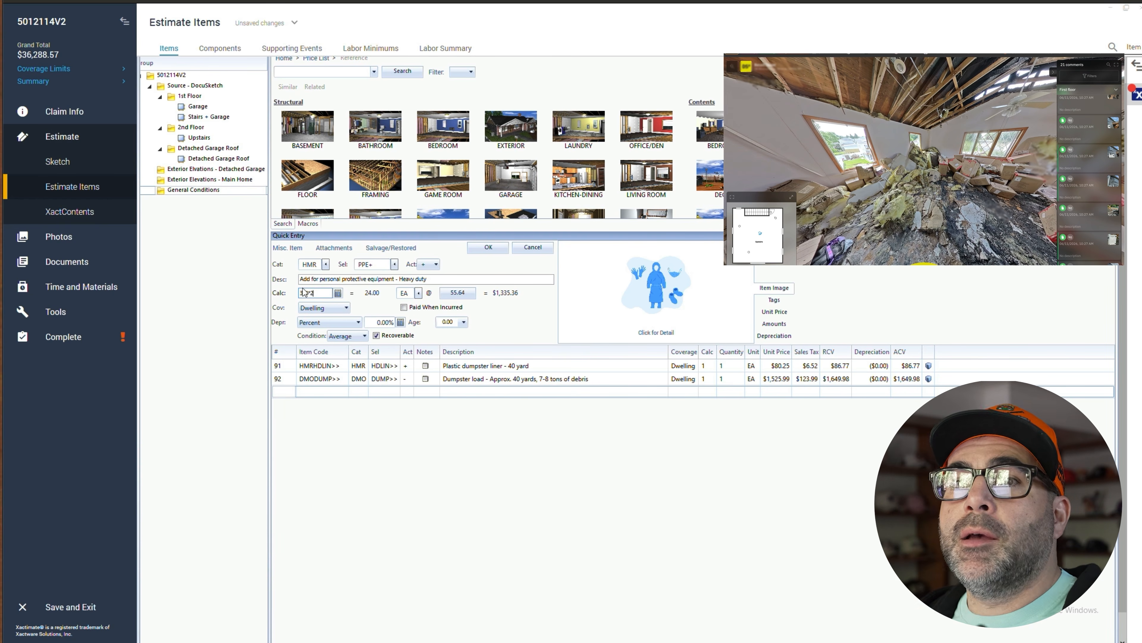
left_click(483, 250)
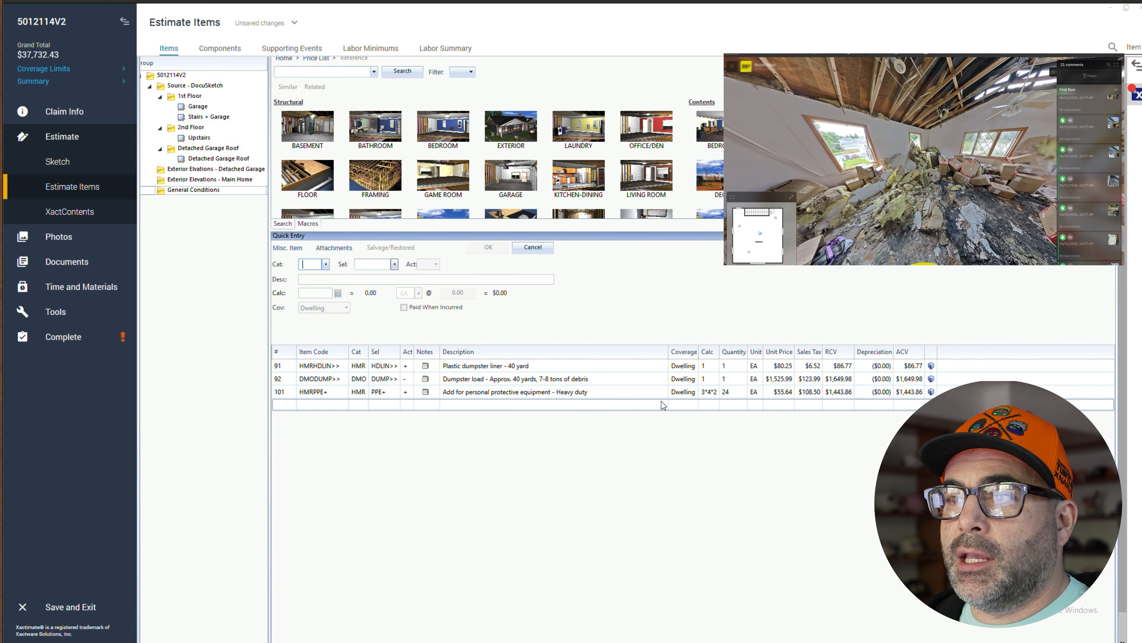
- Add an HMR 'Supply Air Respirator (SAR) - (per day)' line to General Conditions with a calc of 3*4 DA
left_click(320, 266)
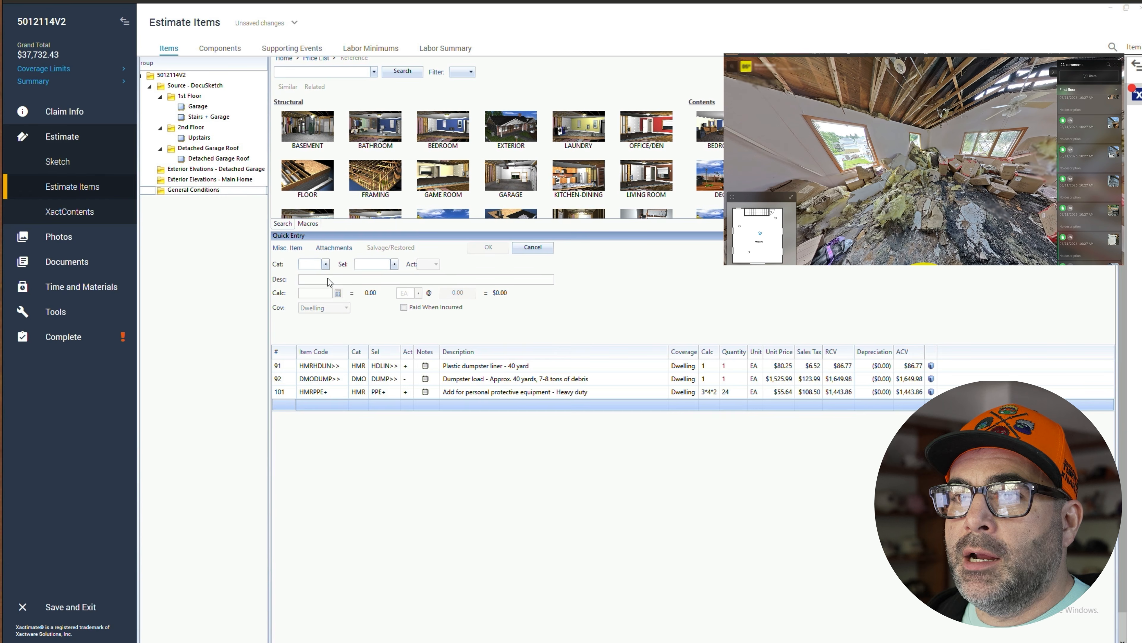
type("HMR")
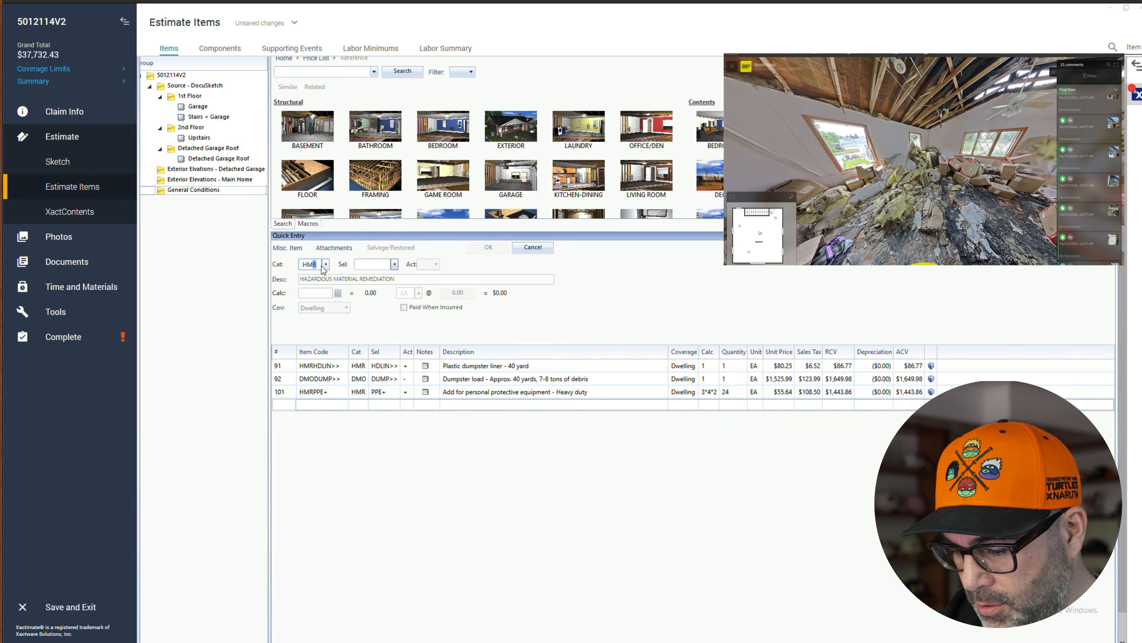
left_click(395, 264)
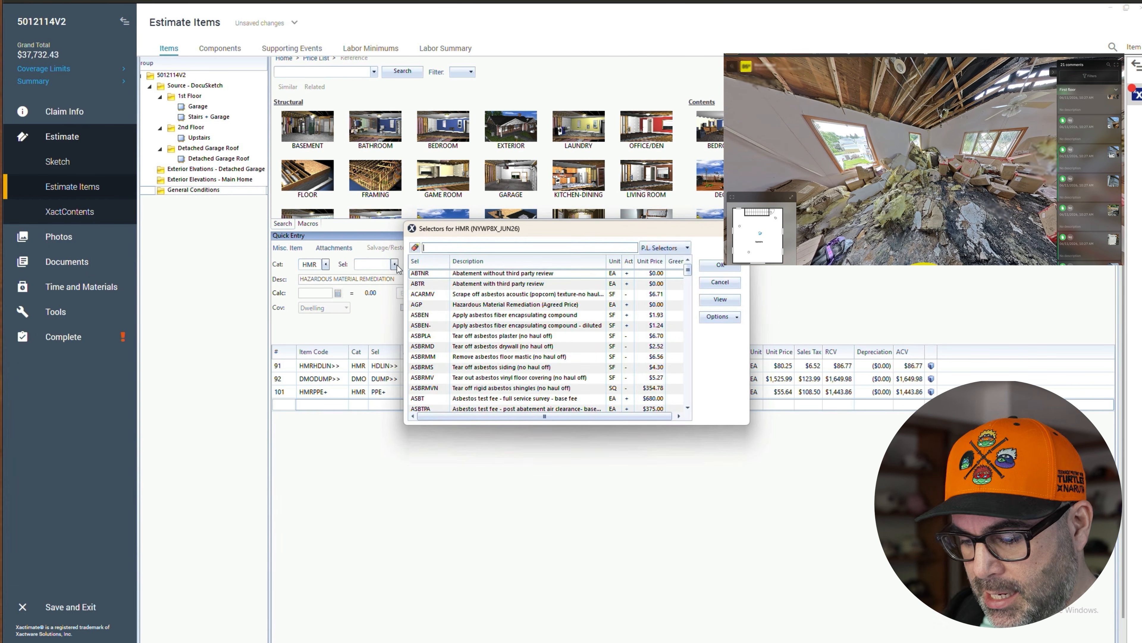
type("resp")
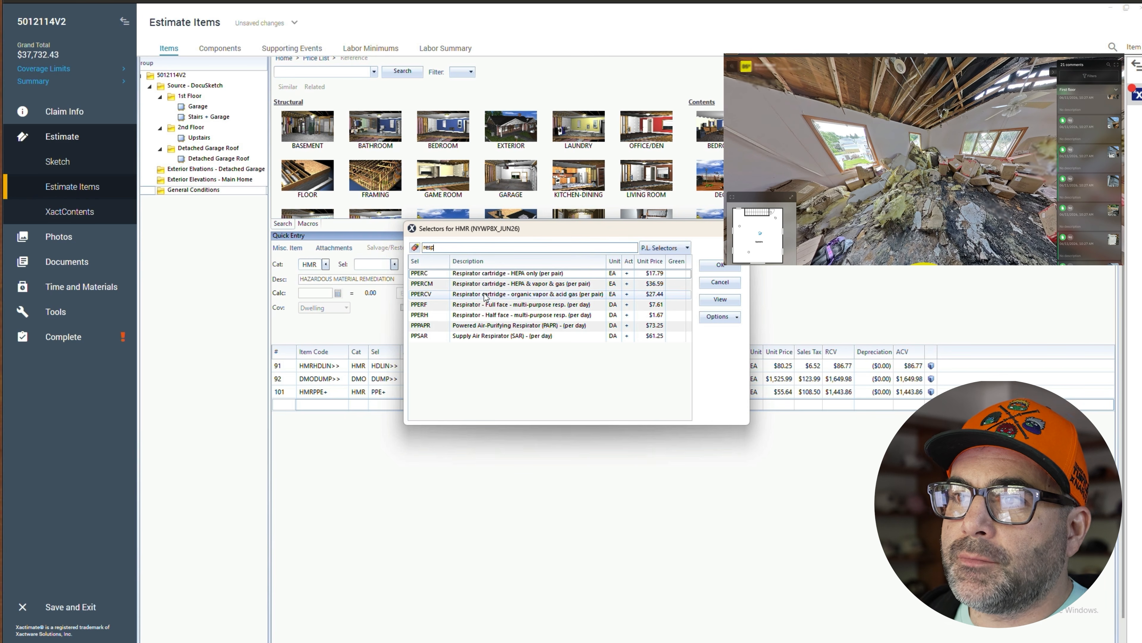
left_click(518, 338)
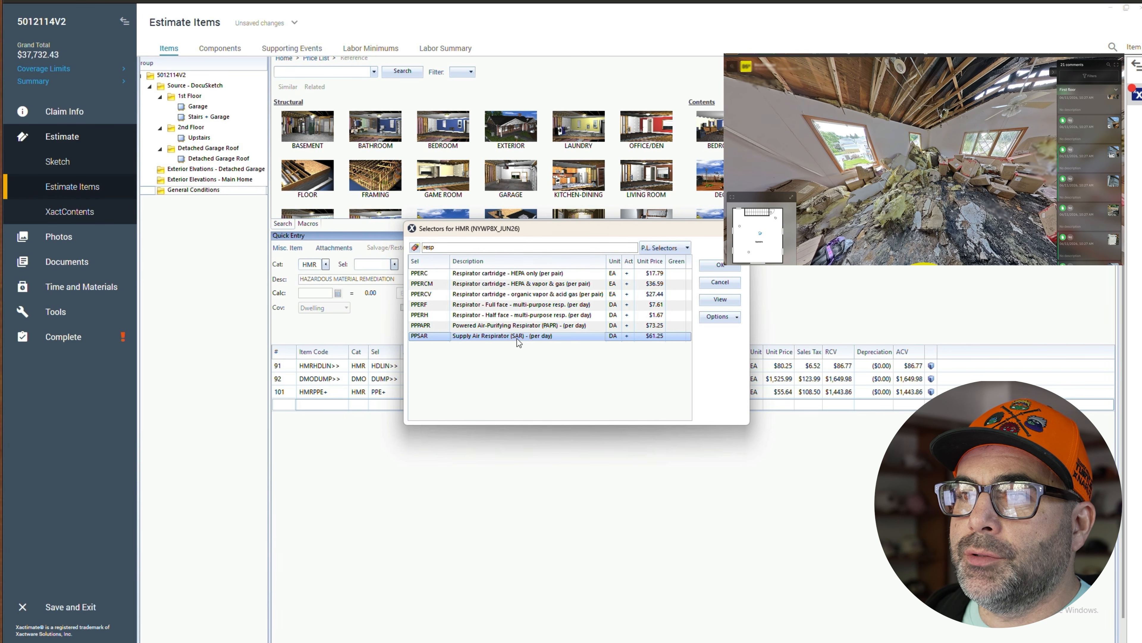
left_click(511, 306)
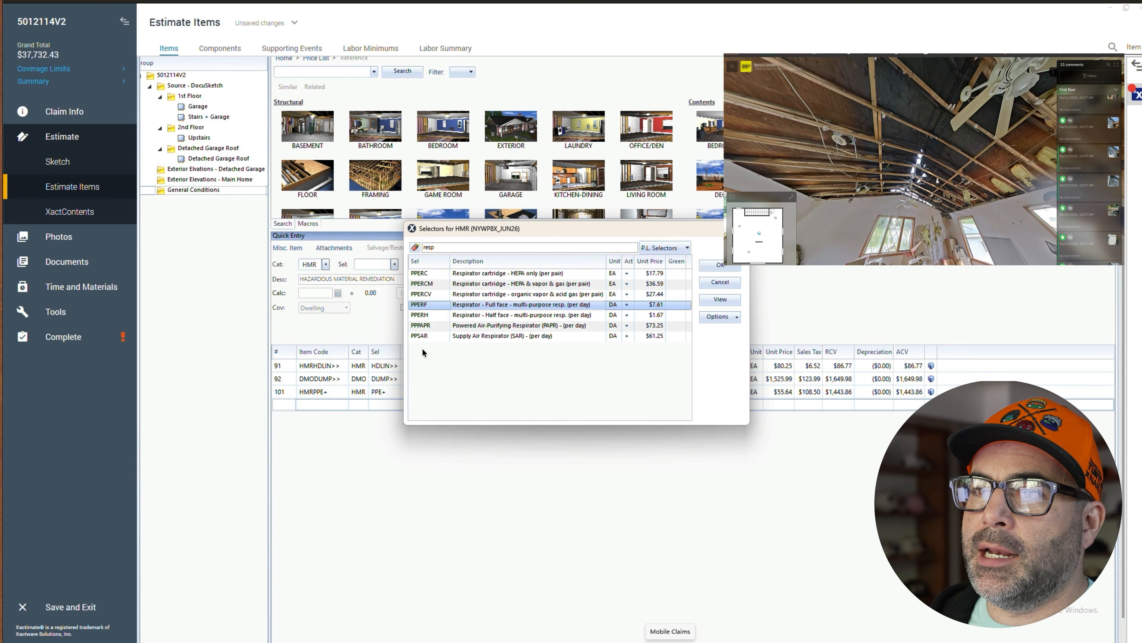
left_click(425, 336)
double_click(487, 336)
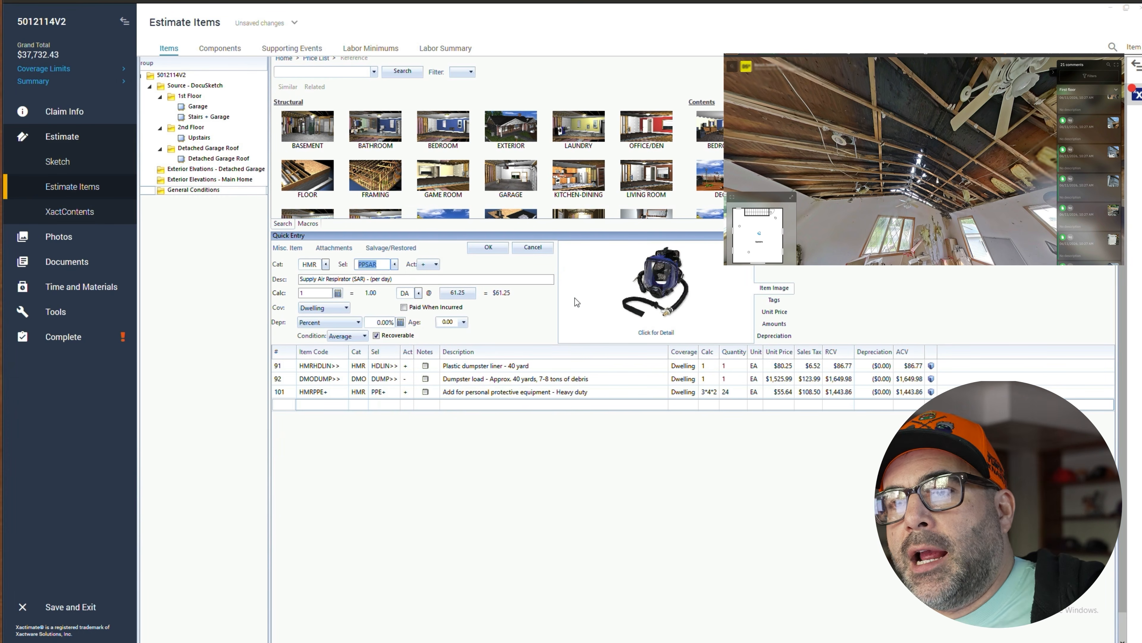
left_click(309, 294)
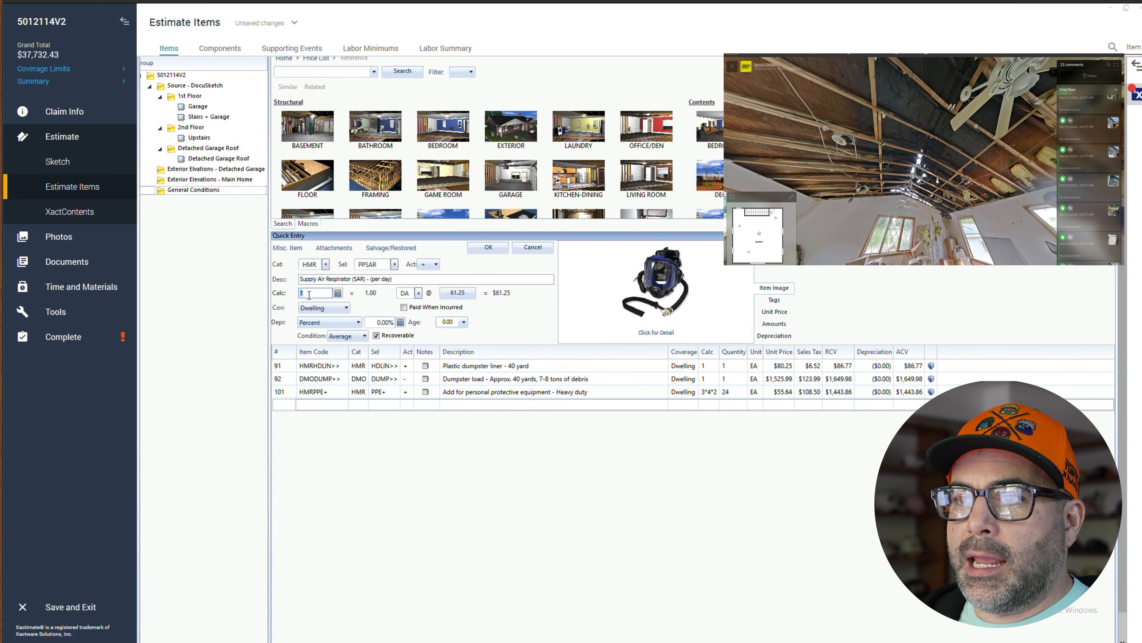
type("3*4")
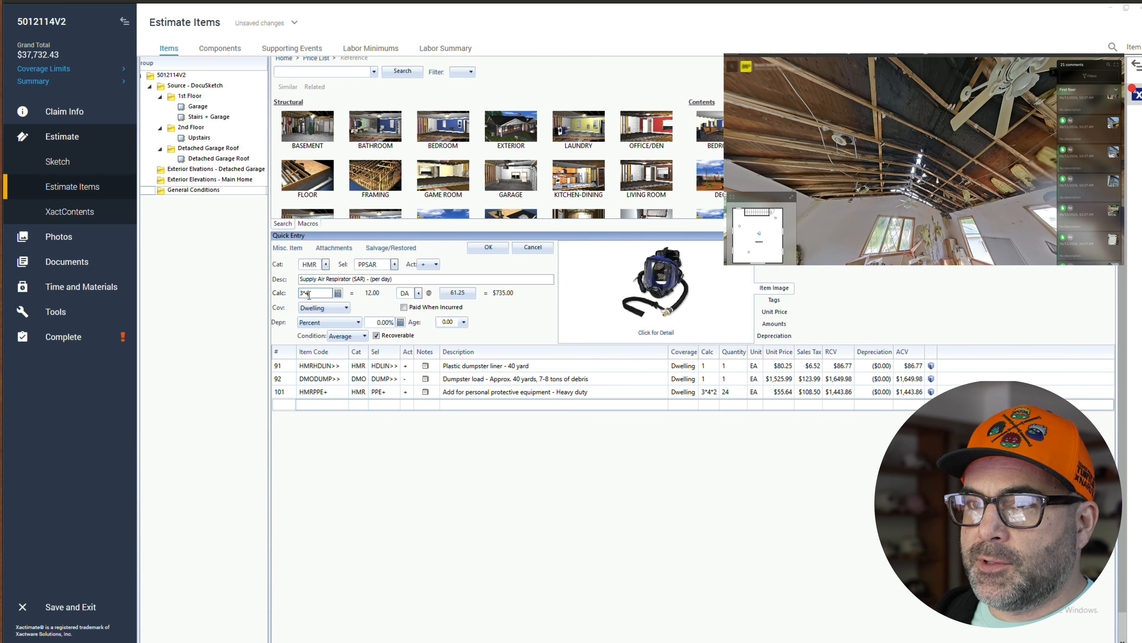
left_click(488, 247)
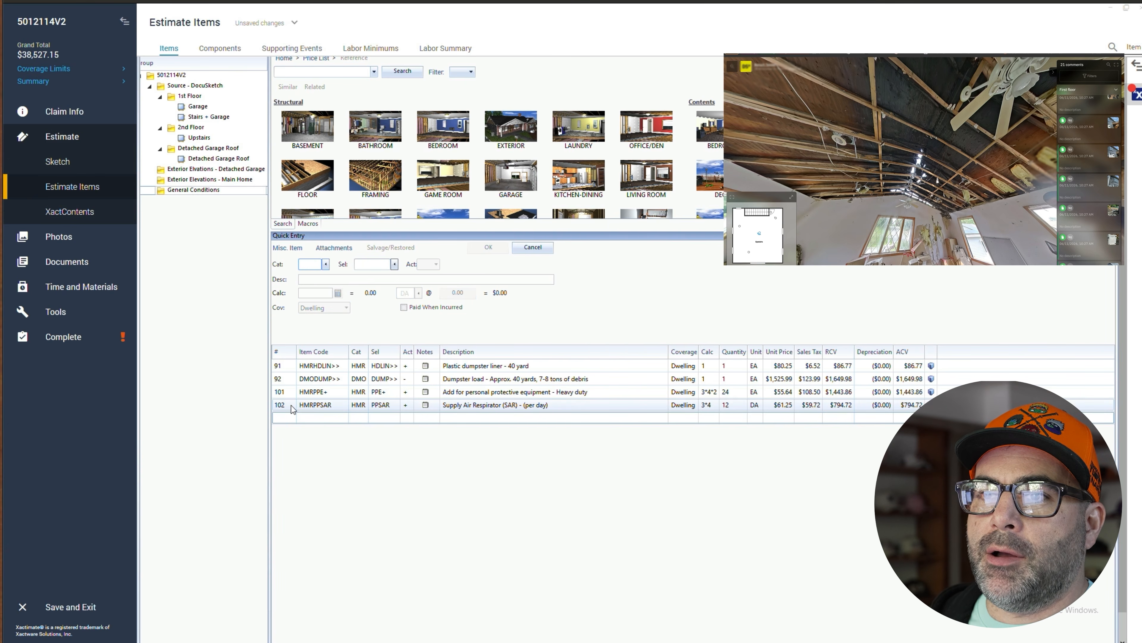
- Switch to Detached Garage Roof and add a 'Baffle vent - foam' line found by searching the price list for baffle
left_click(293, 406)
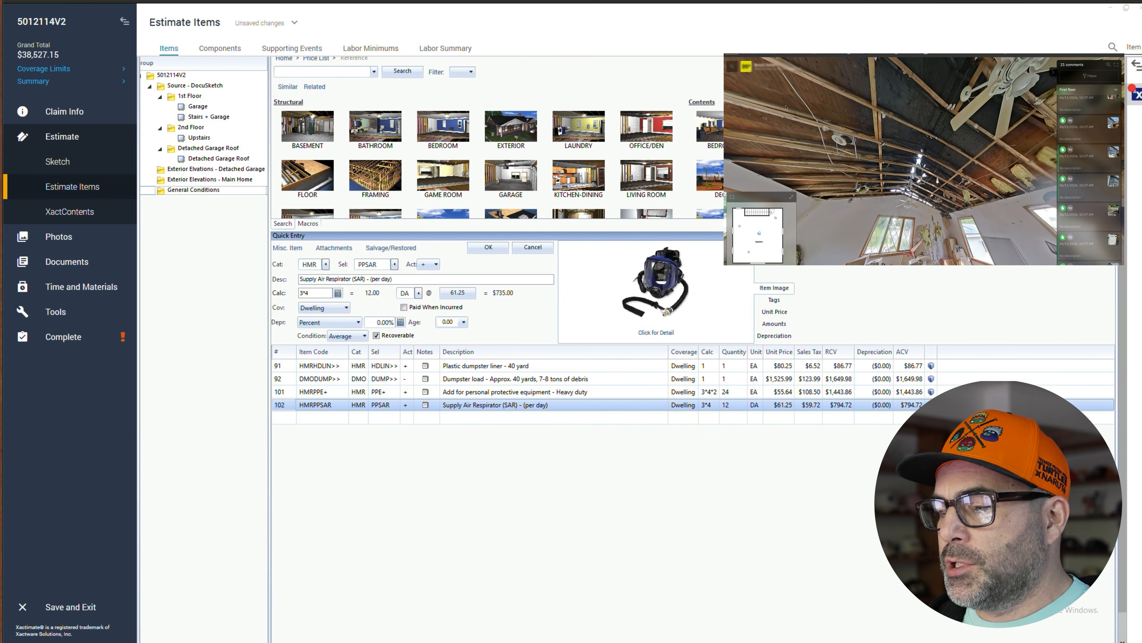
mouse_move(566, 642)
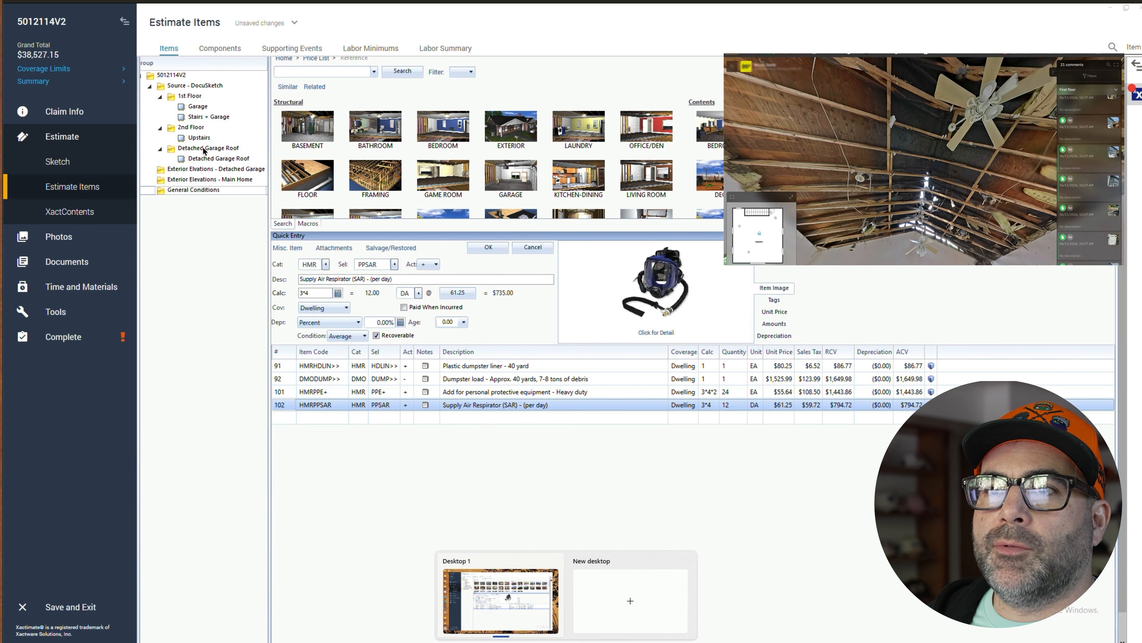
left_click(210, 159)
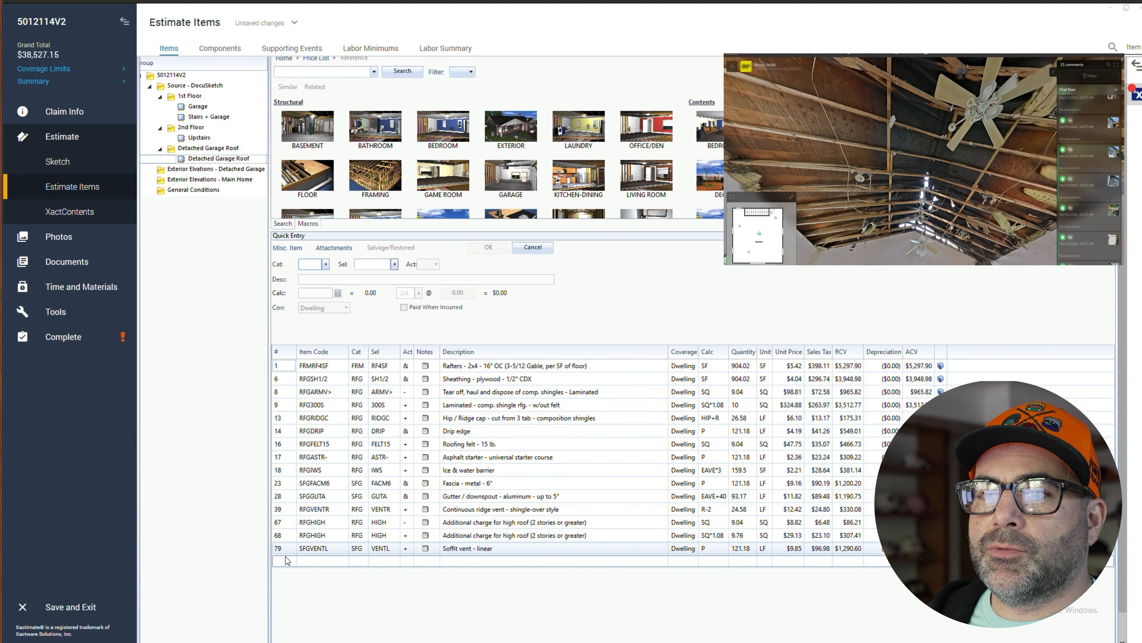
left_click(311, 265)
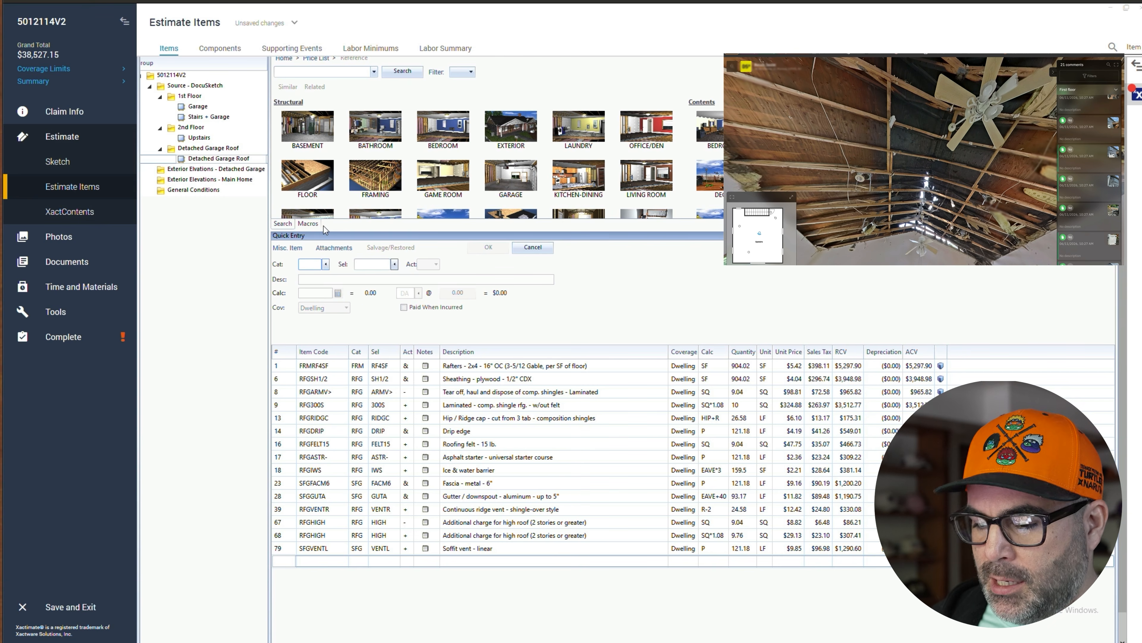
left_click(305, 73)
type("baffle")
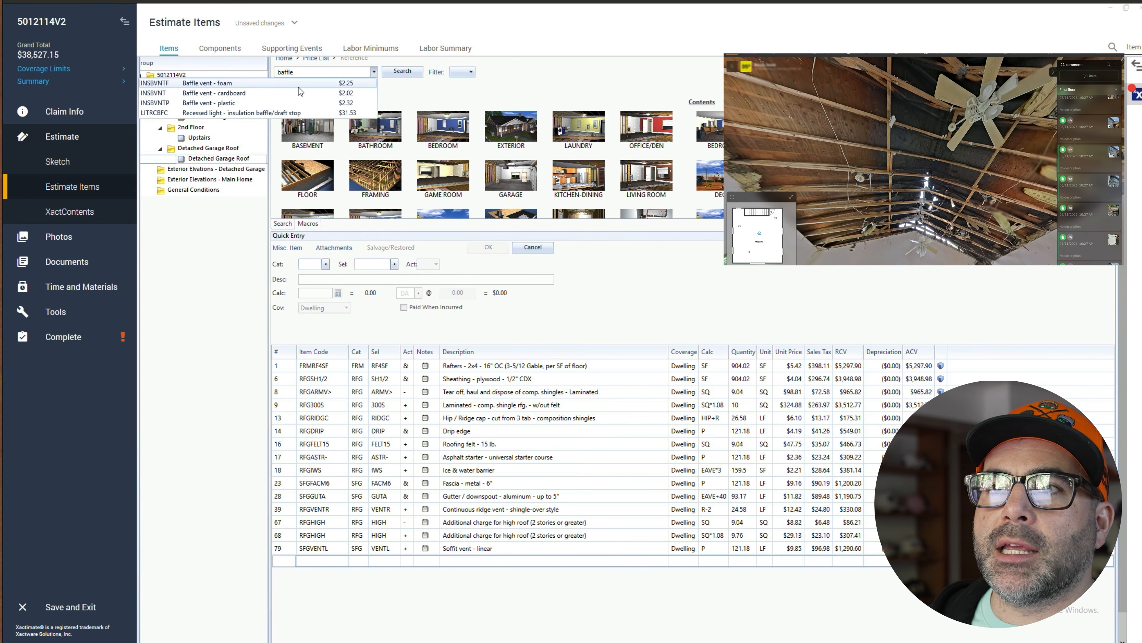
left_click(261, 84)
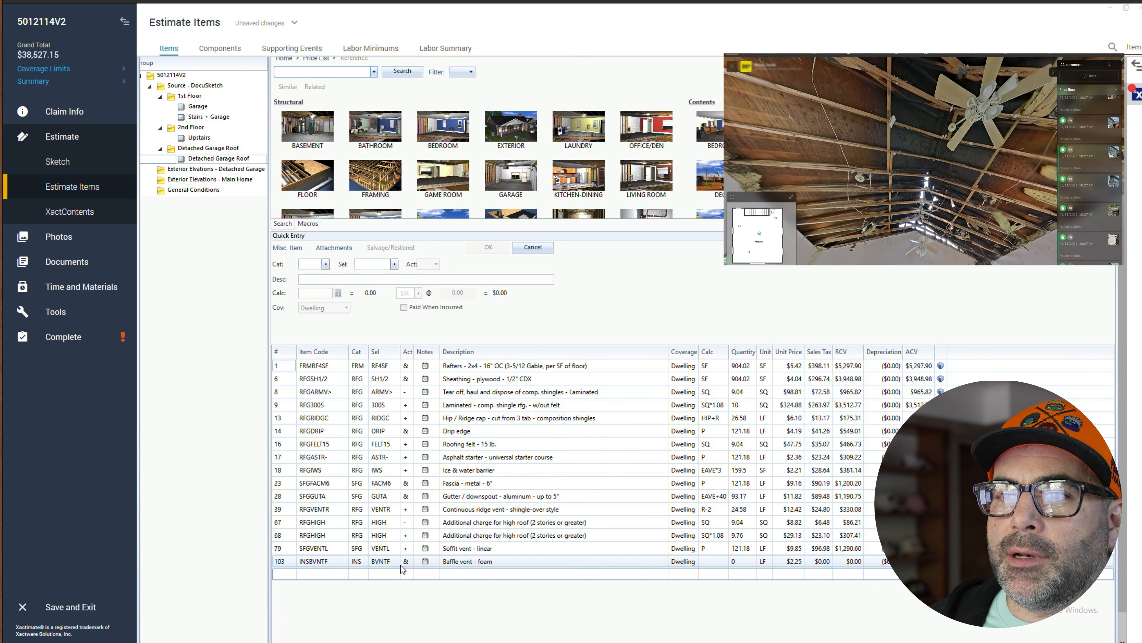
- Review the baffle vent line's item information, then set its calc to P and save the line
left_click(287, 561)
left_click(645, 334)
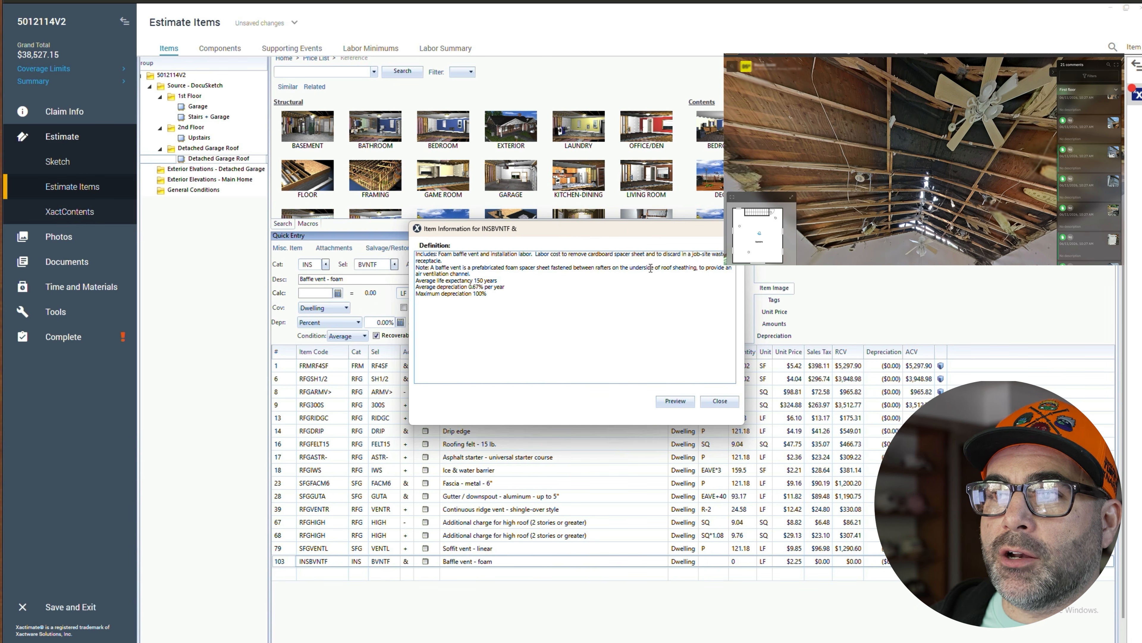
left_click(720, 400)
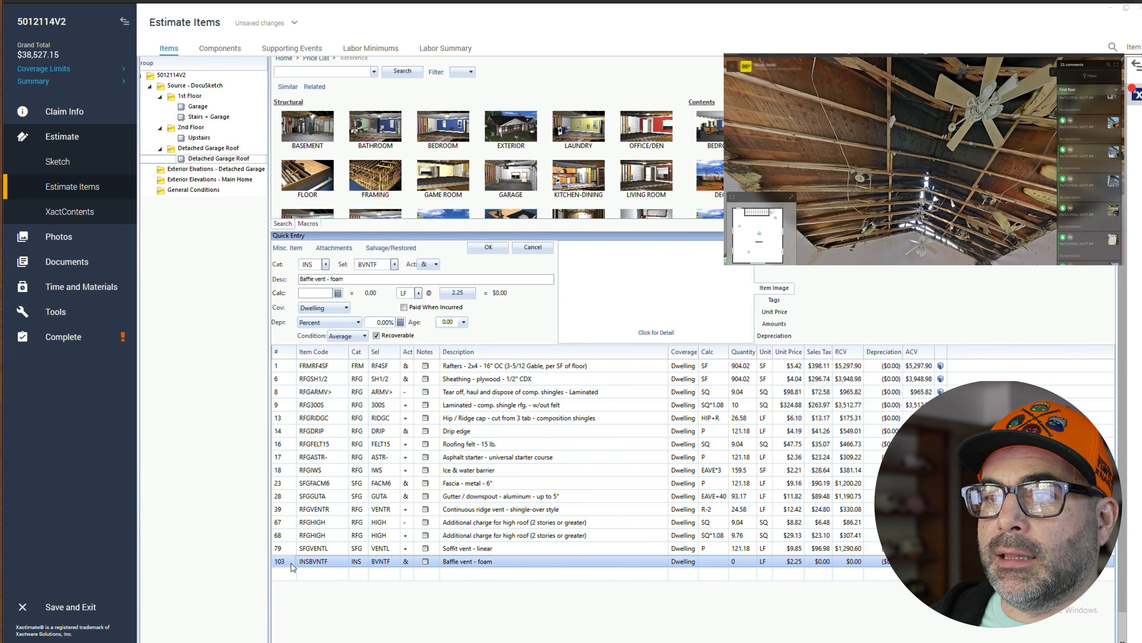
left_click(322, 292)
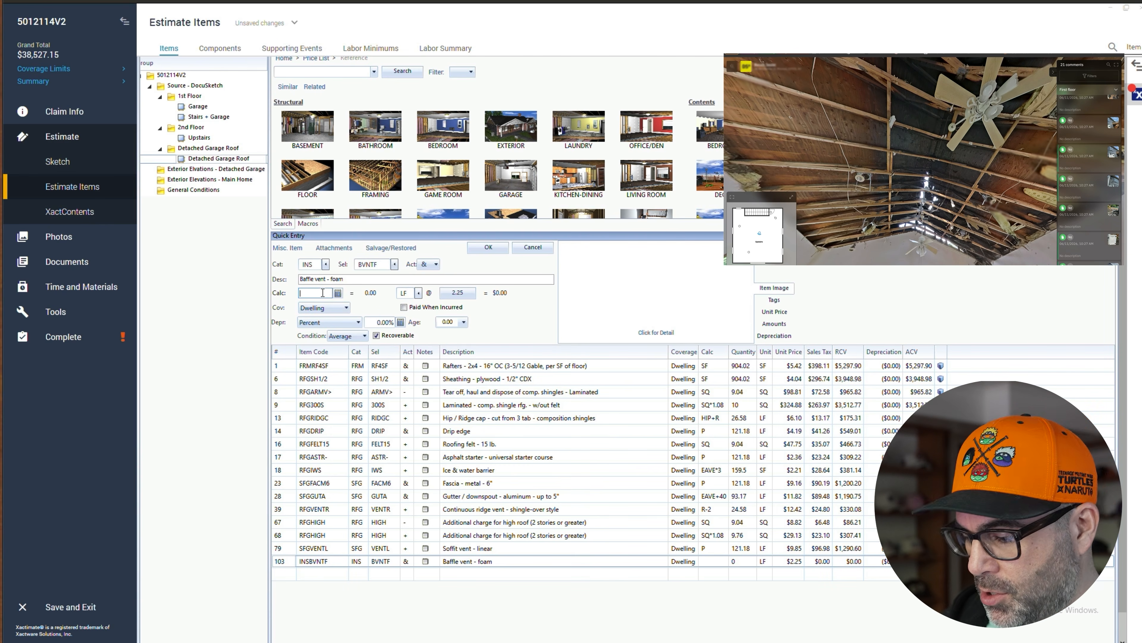
type("P")
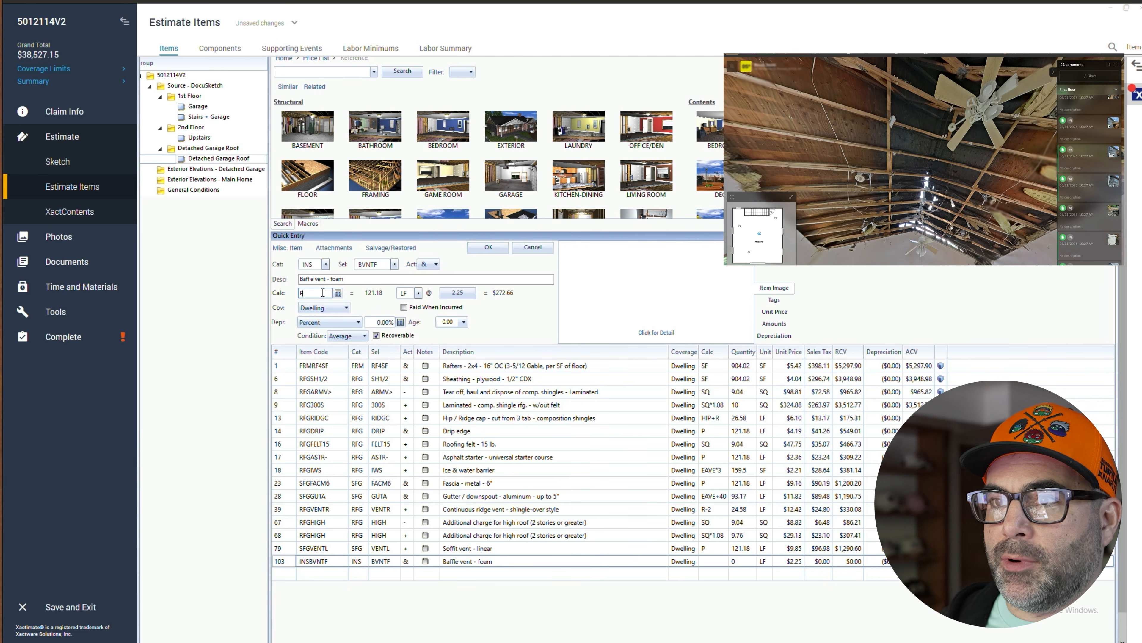
left_click(478, 249)
- Move the baffle vent line up in the Detached Garage Roof list to sit below the sheathing line
left_click(405, 561)
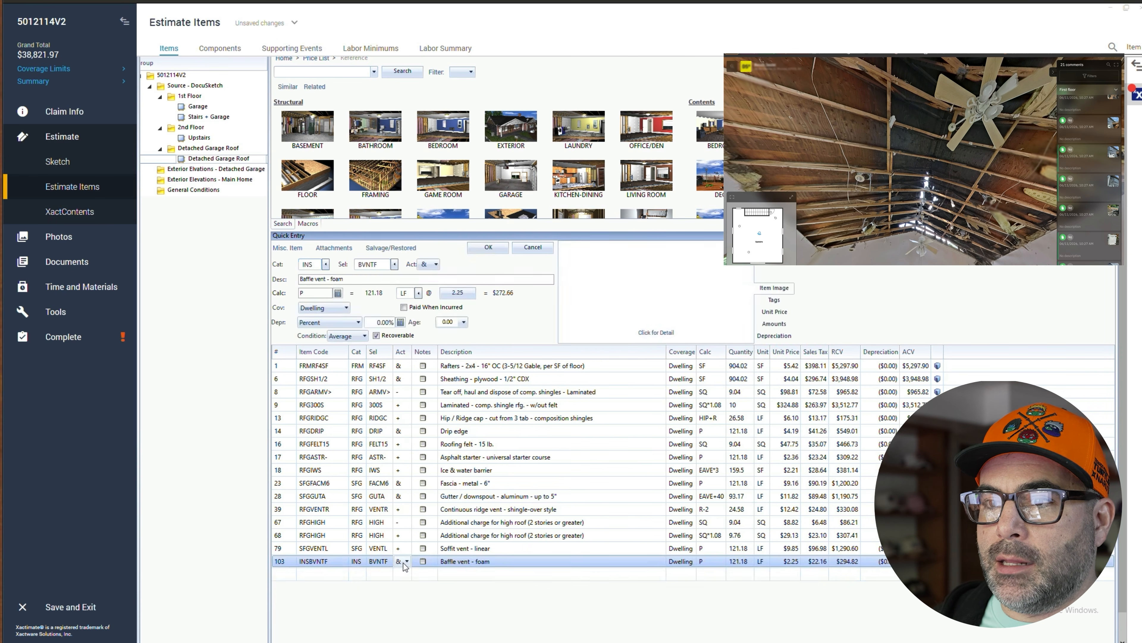
left_click(406, 562)
left_click(407, 563)
left_click(441, 612)
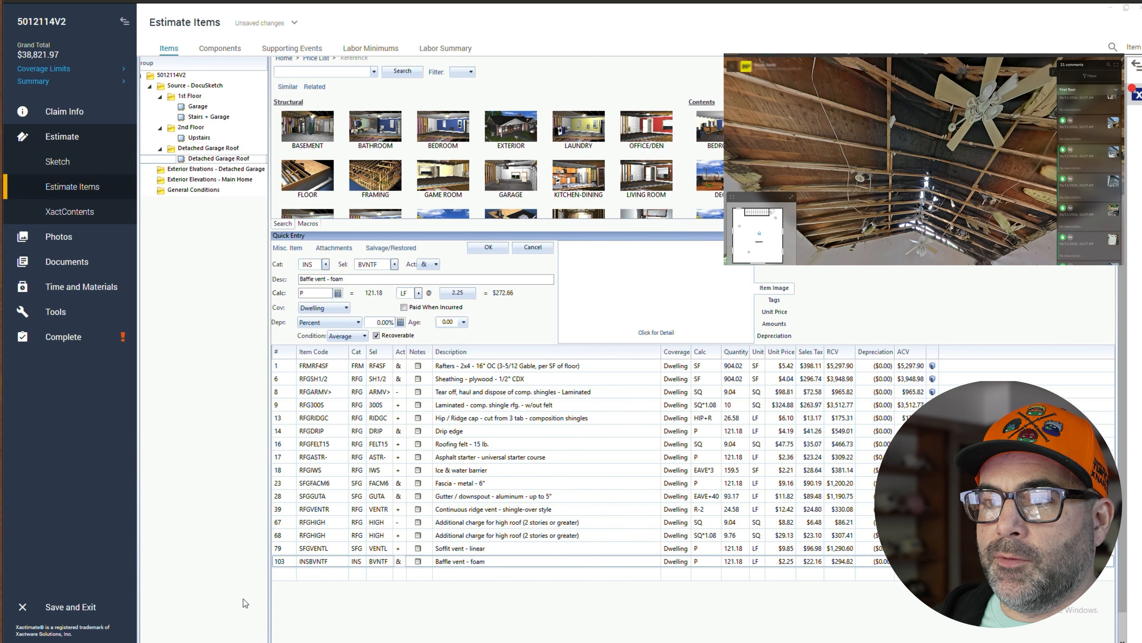
left_click(278, 564)
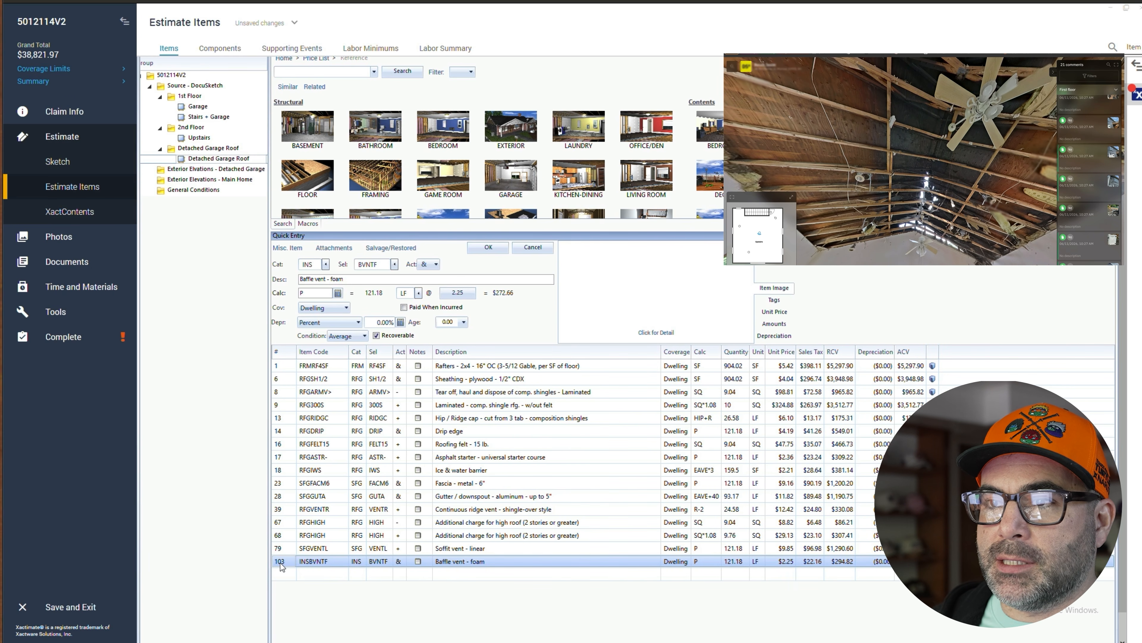
left_click_drag(281, 565, 292, 399)
left_click(288, 574)
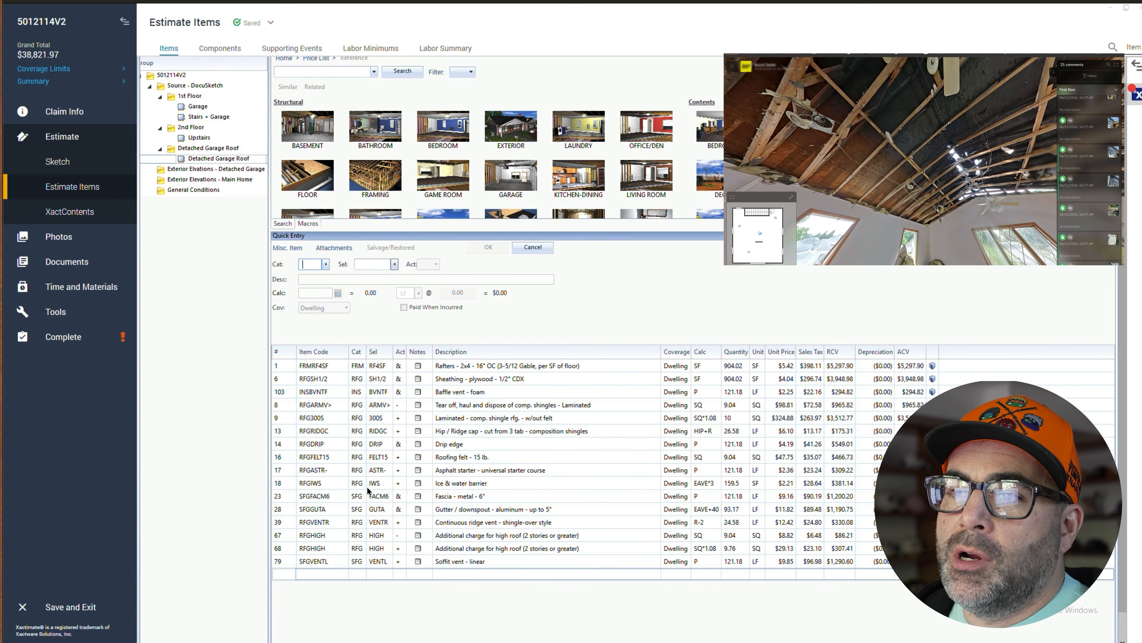
- Review the General Conditions and Detached Garage exterior lines and look around the garage exterior photos
left_click(294, 468)
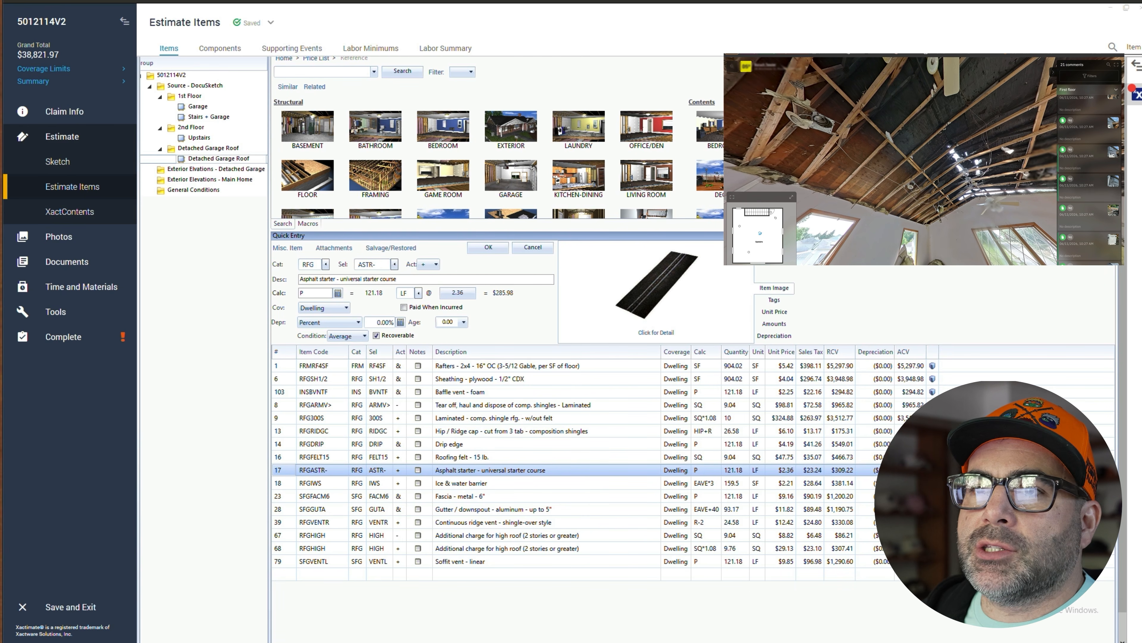
left_click(220, 192)
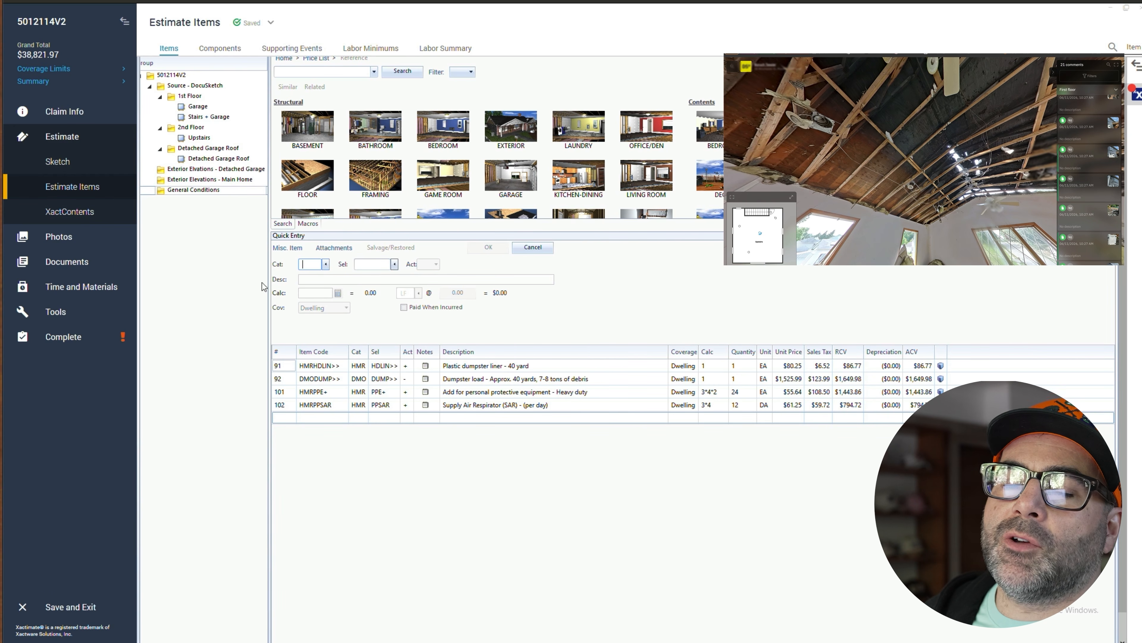
left_click(211, 170)
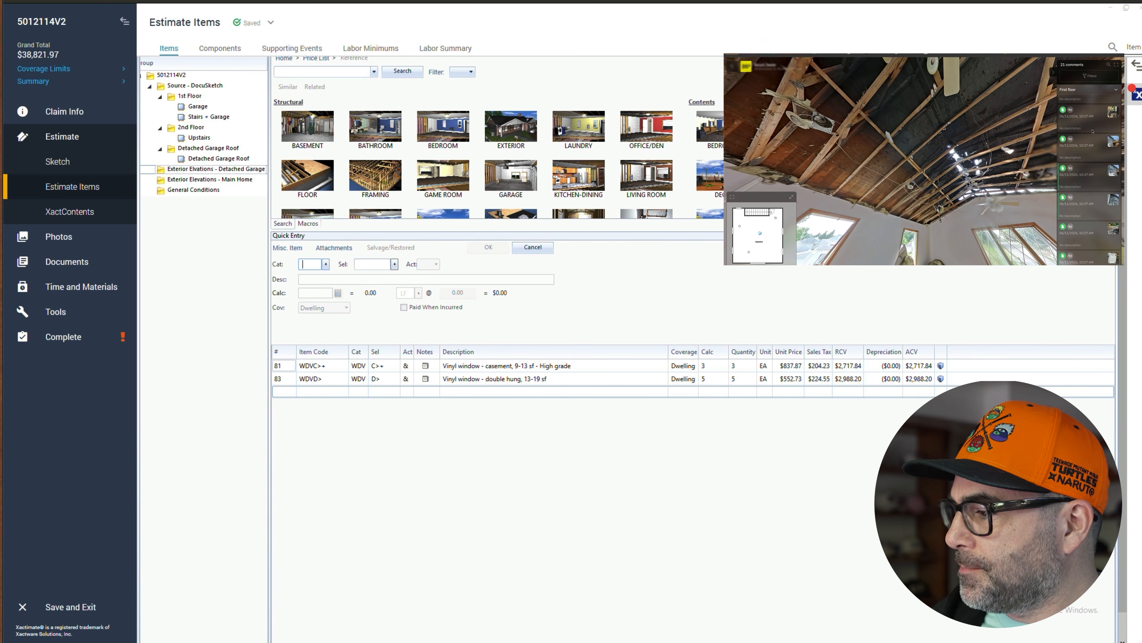
left_click(1095, 130)
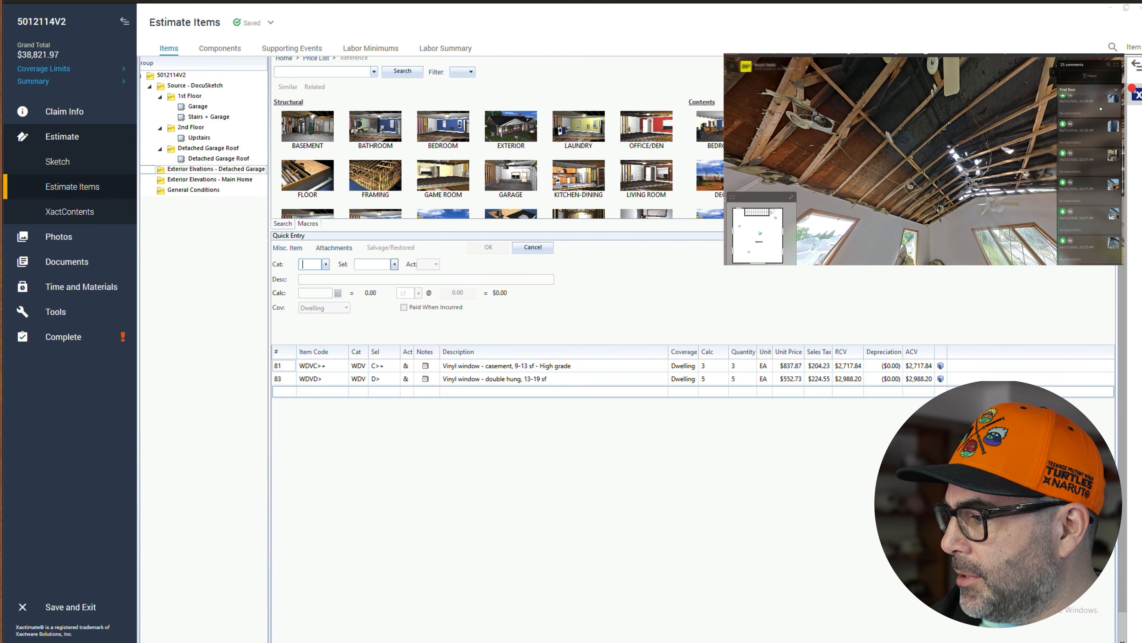
mouse_move(904, 157)
left_mouse_down()
mouse_move(922, 163)
mouse_move(889, 148)
left_mouse_up()
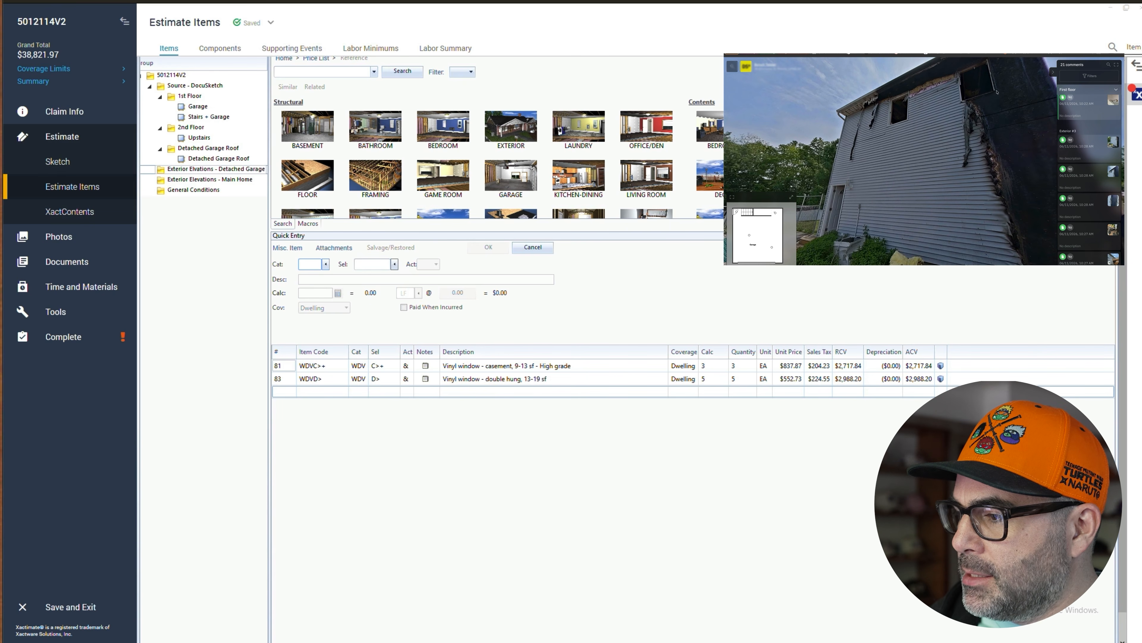
left_click_drag(997, 92, 989, 96)
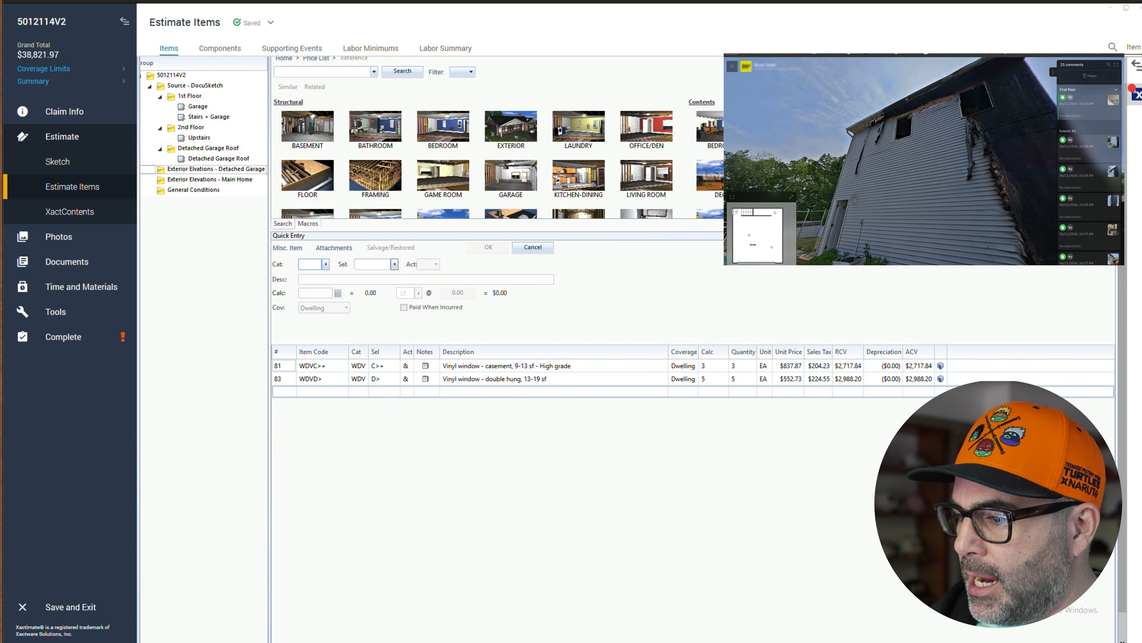
- In Exterior Elevations - Detached Garage, add an SDG VINYL 'Siding - vinyl' line
left_click(183, 170)
left_click(288, 392)
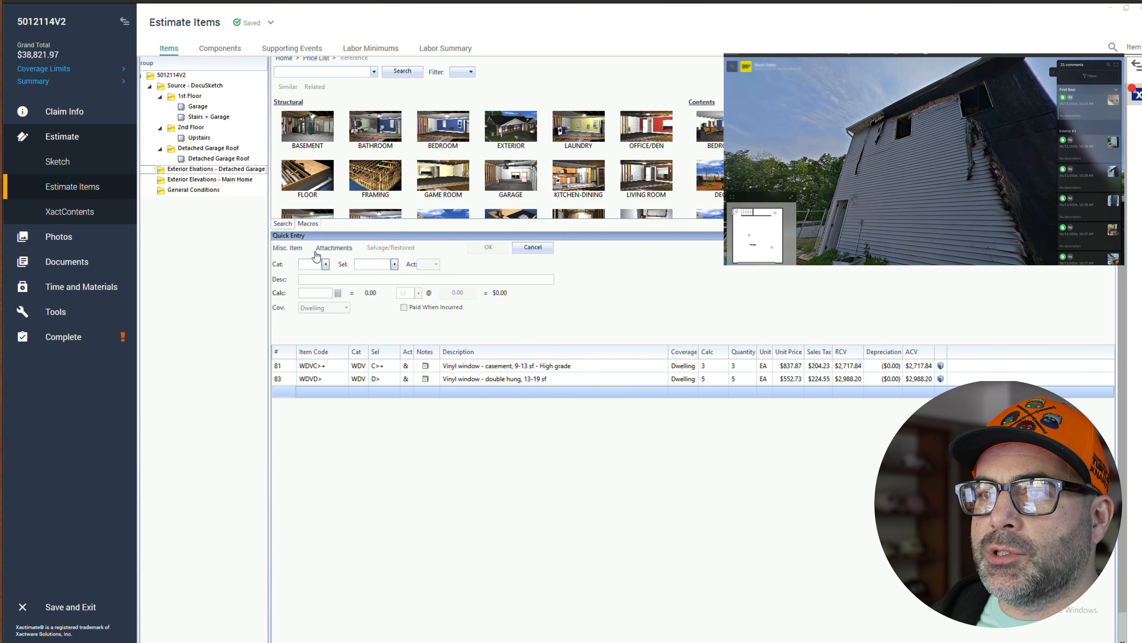
left_click(312, 264)
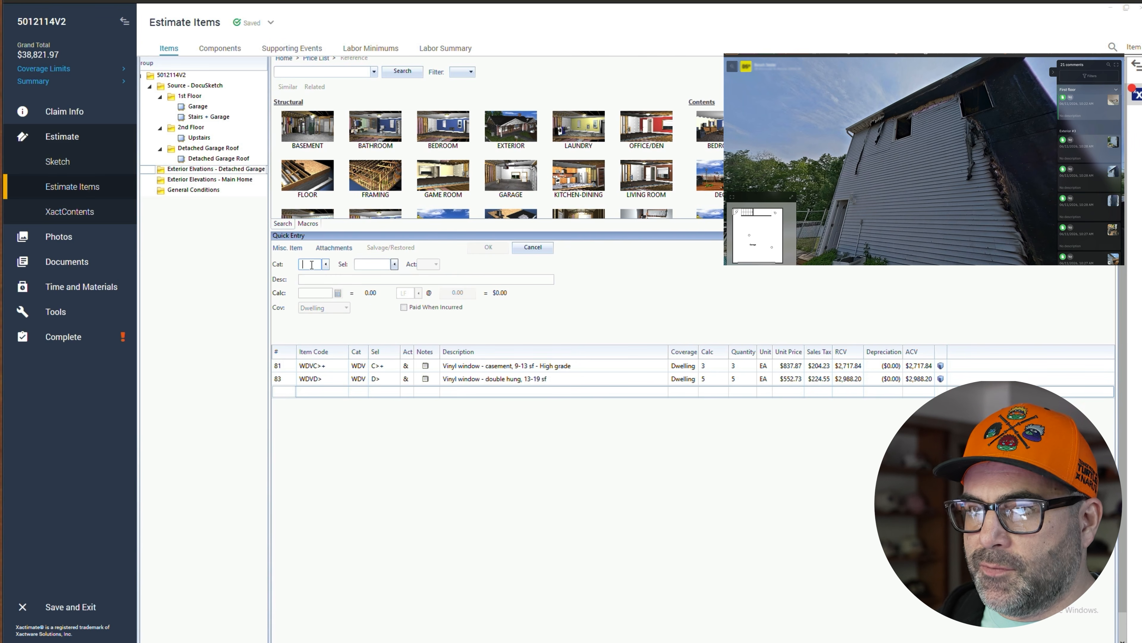
type("SDG")
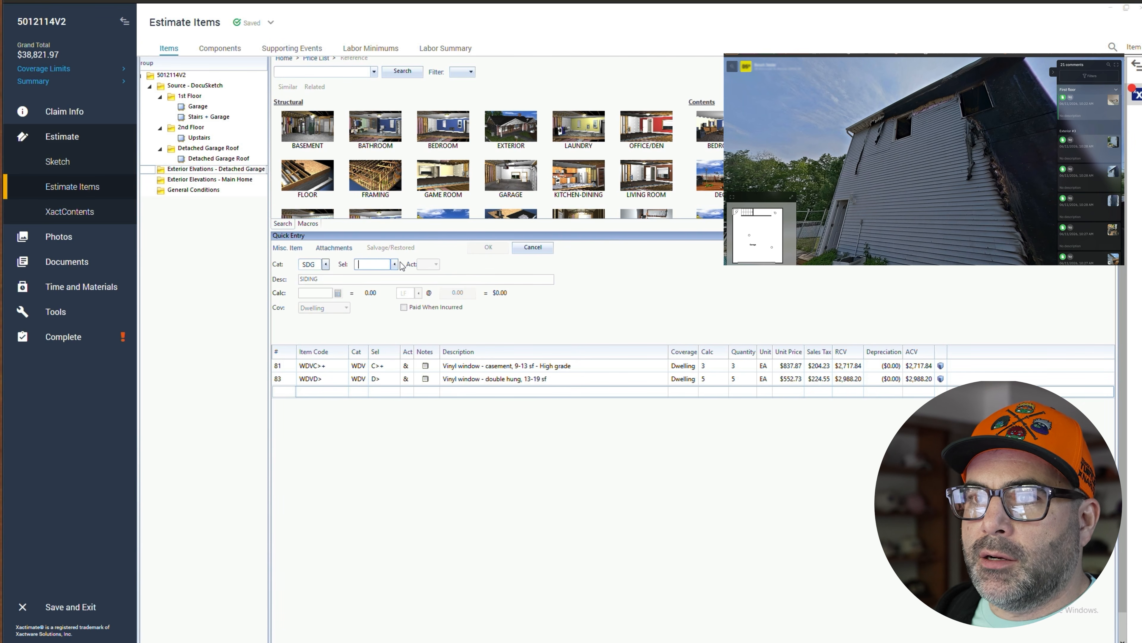
type("V")
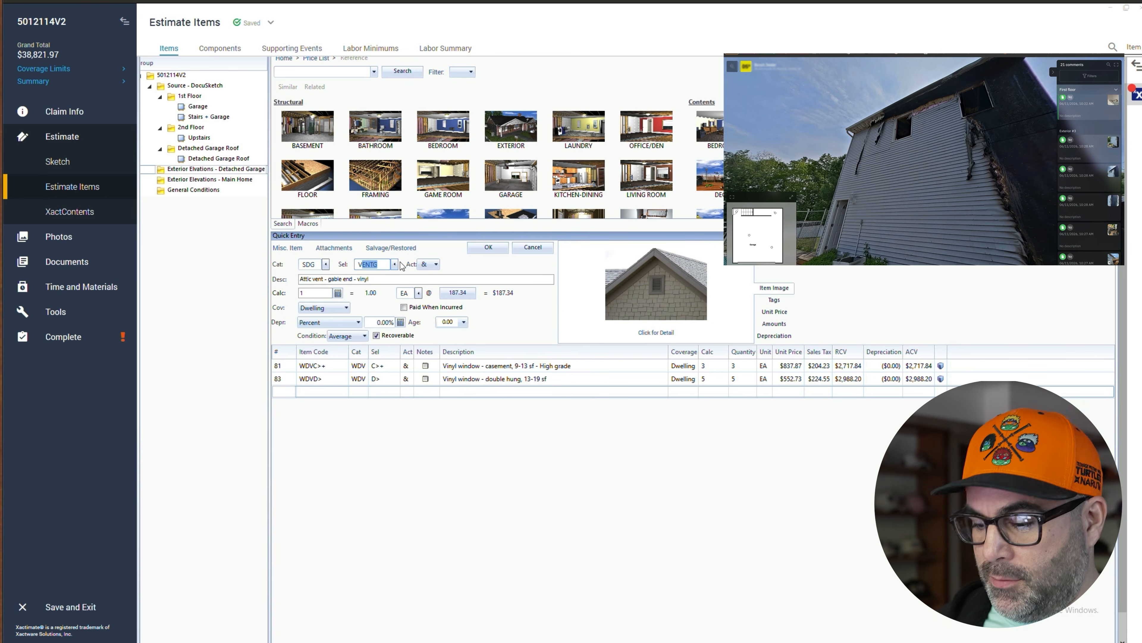
type("IM")
key("BackSpace")
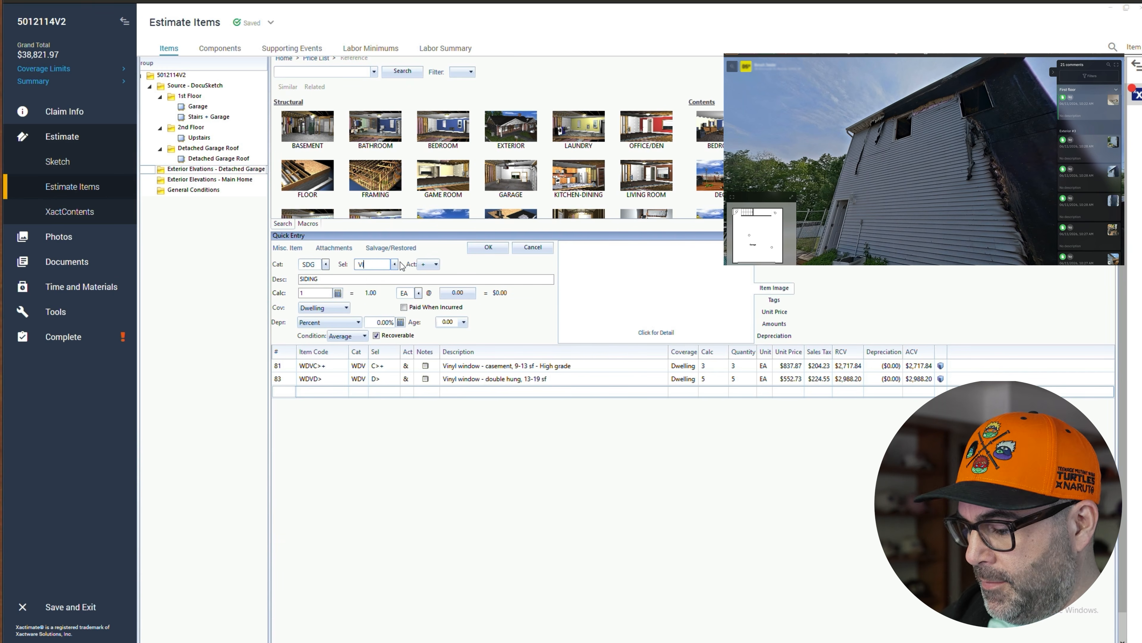
type("N")
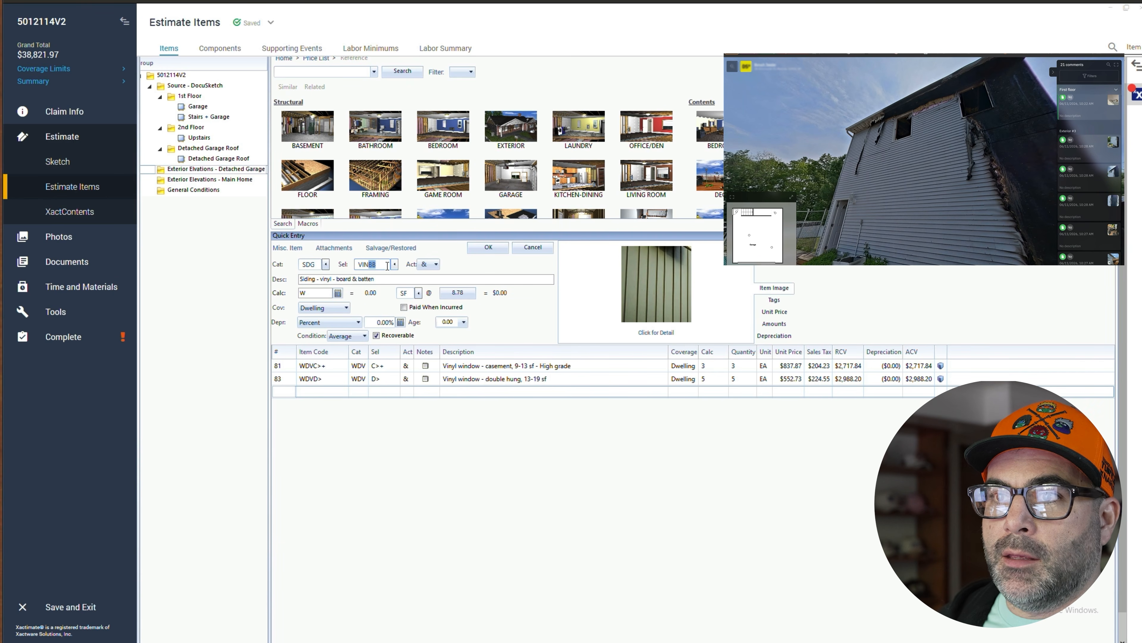
type("YL")
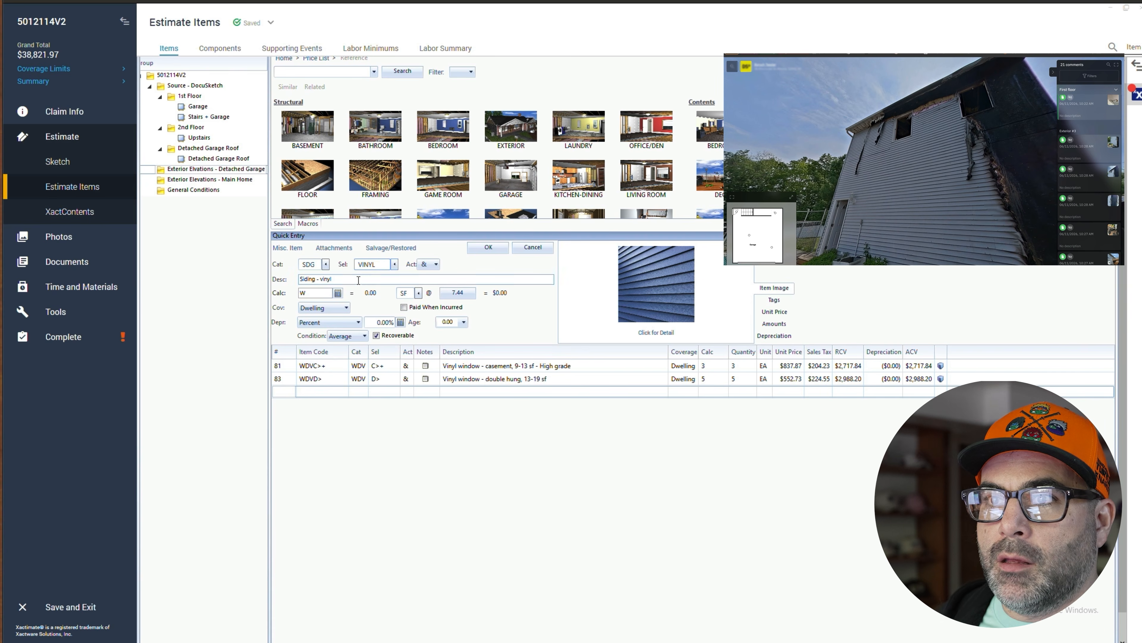
left_click(306, 295)
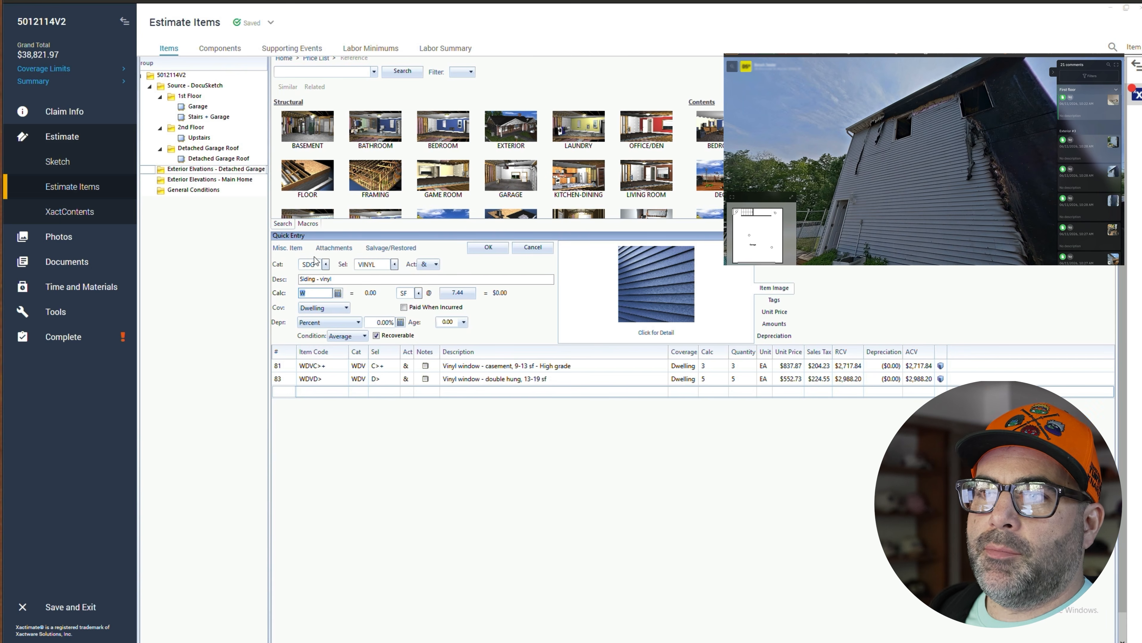
left_click(477, 249)
left_click(665, 363)
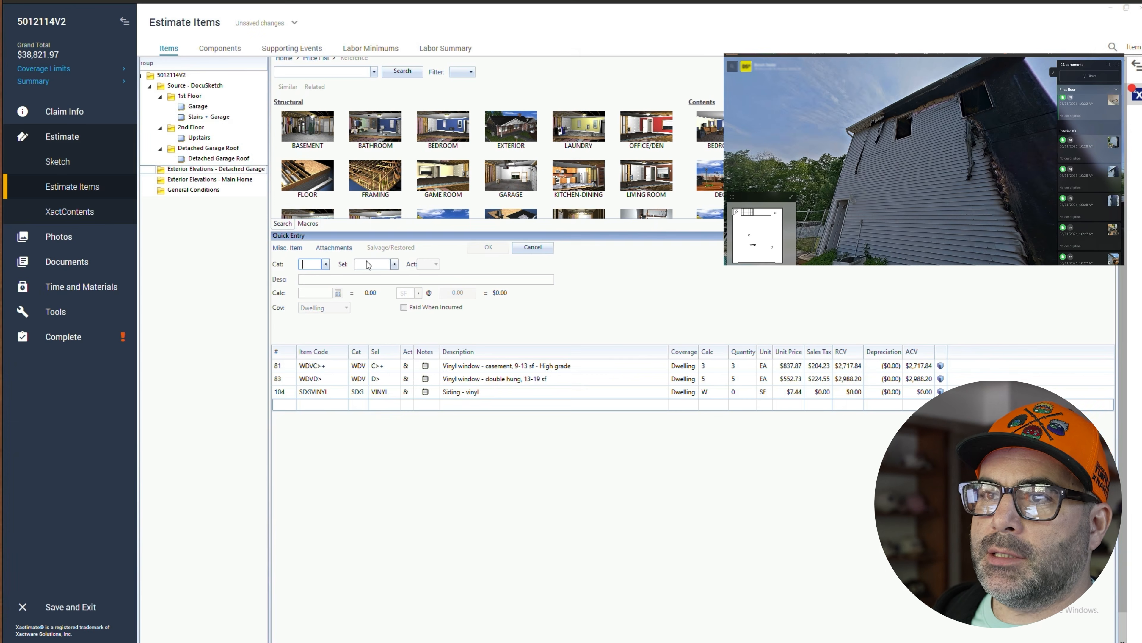
- Set the vinyl siding line's calc to 121.18*18 SF
left_click(212, 159)
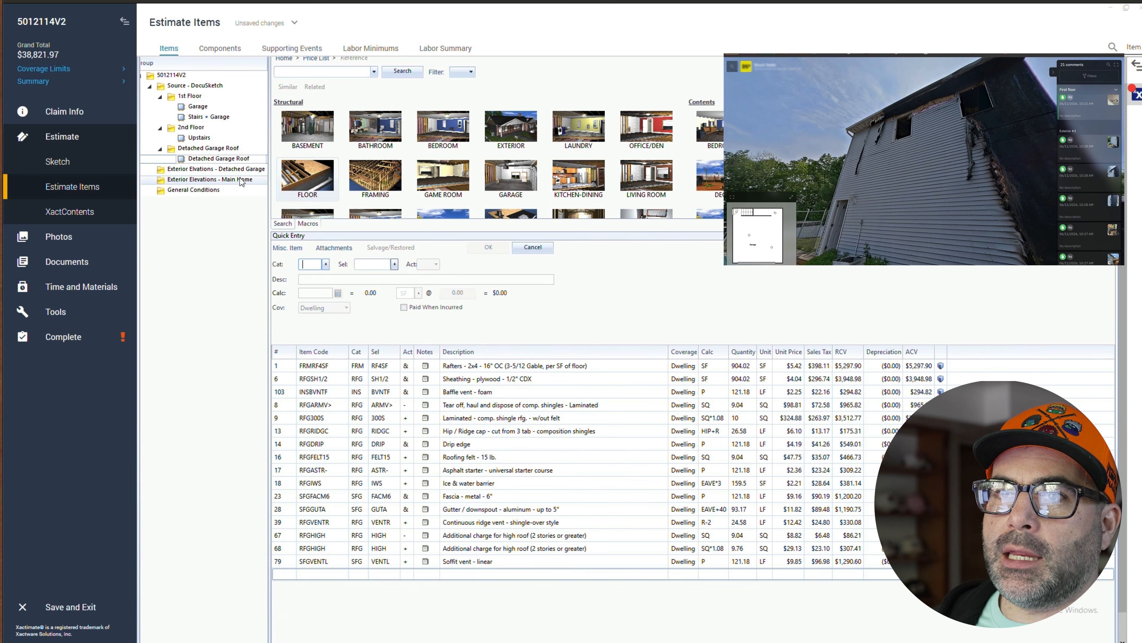
left_click(227, 172)
left_click(713, 392)
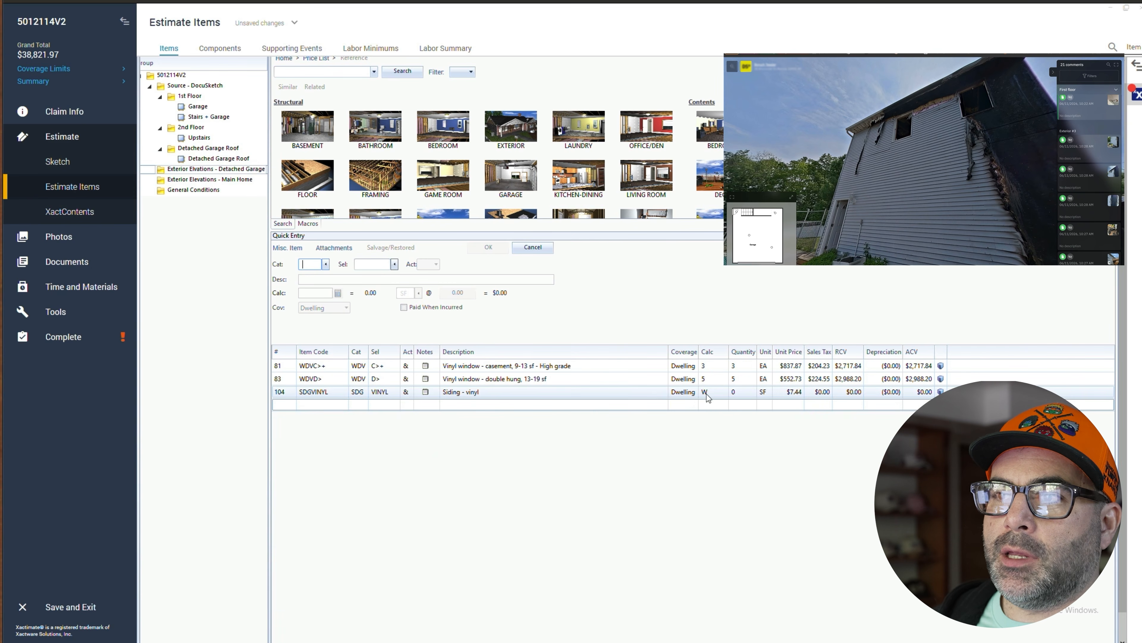
type("121.78")
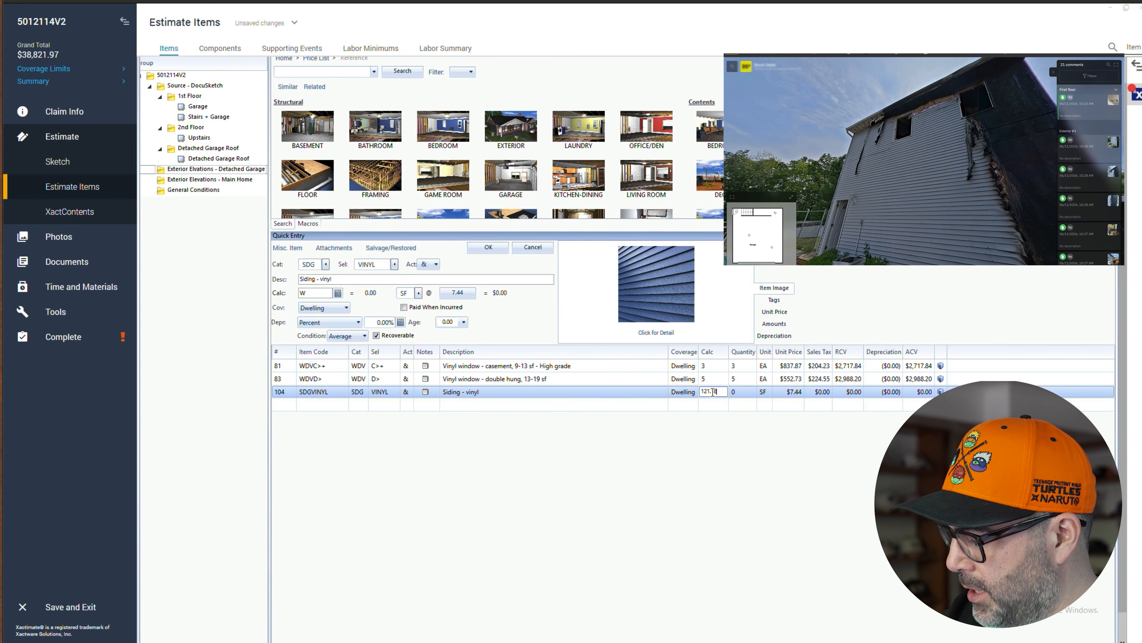
type("*")
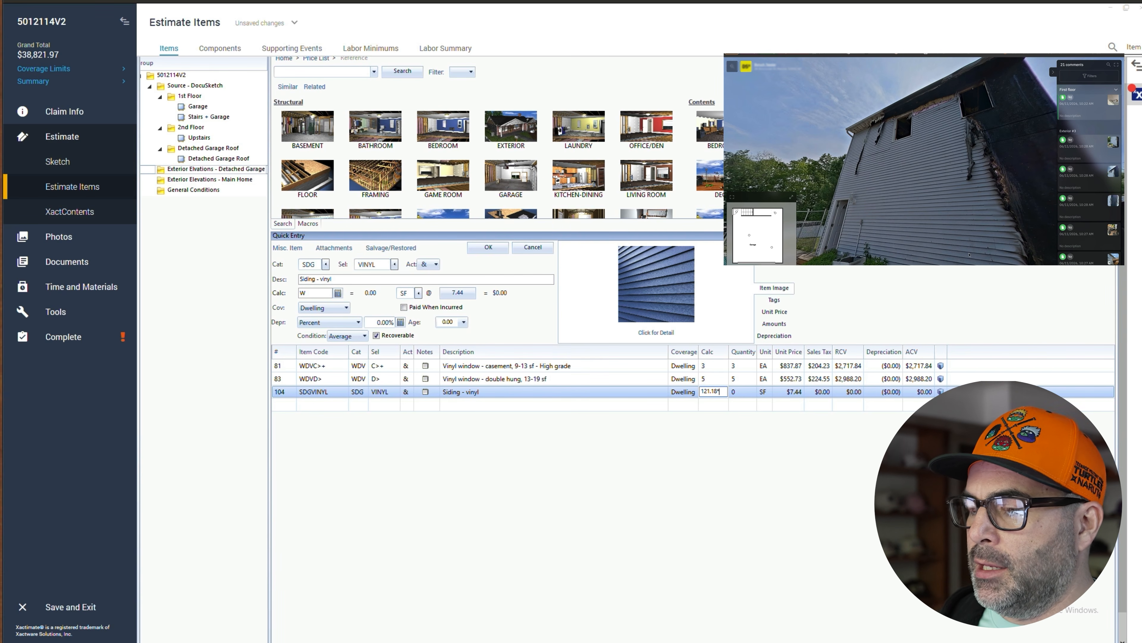
type("18")
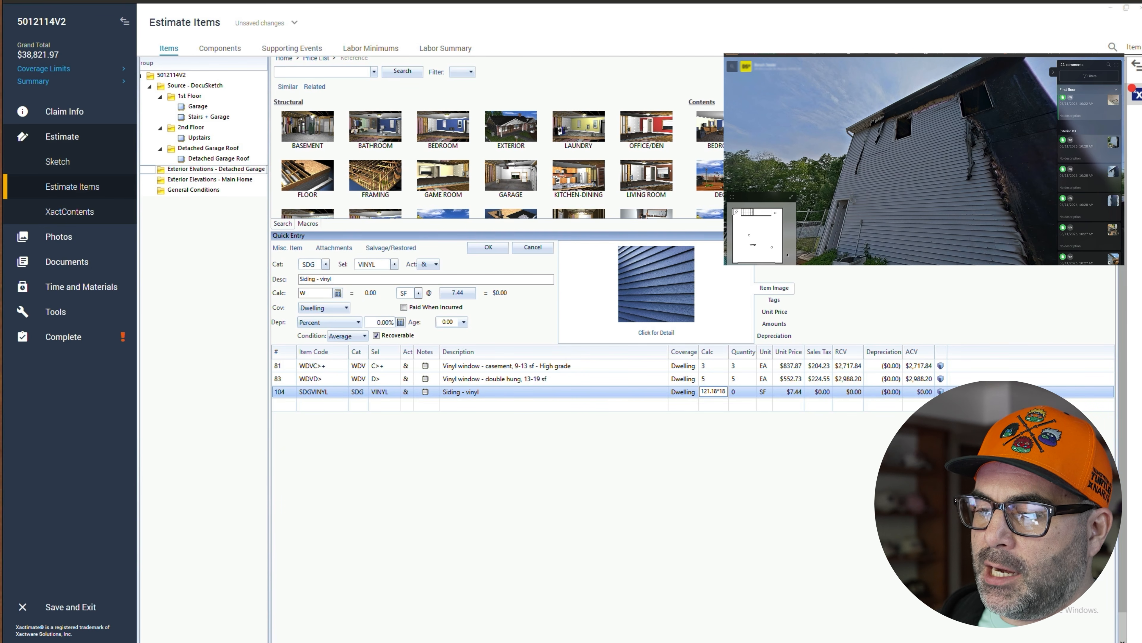
left_click(739, 481)
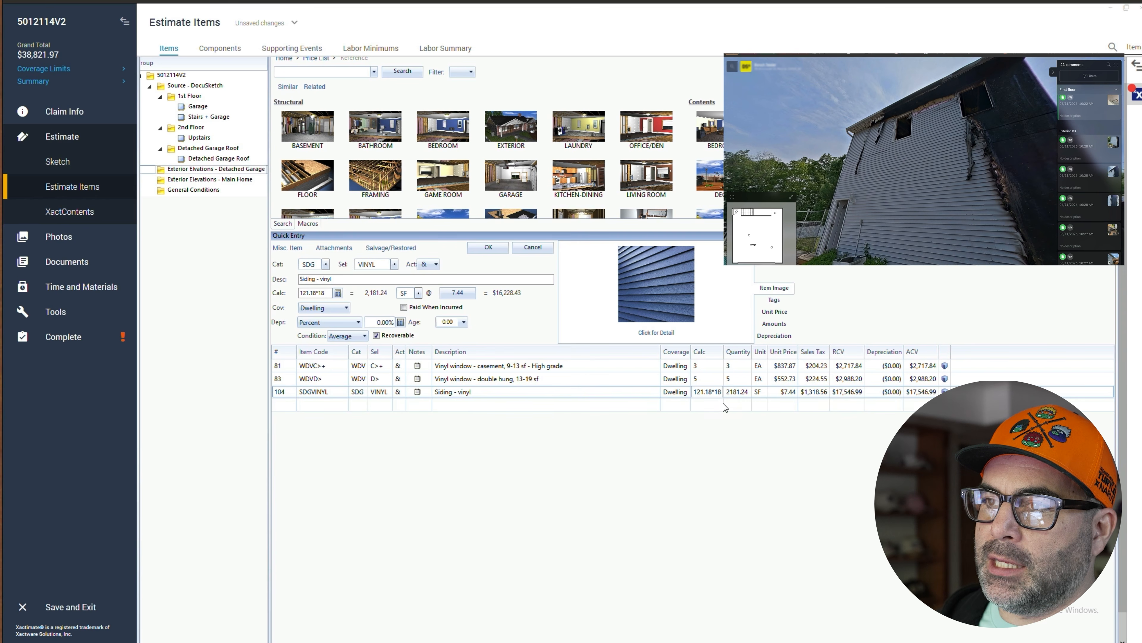
left_click(920, 395)
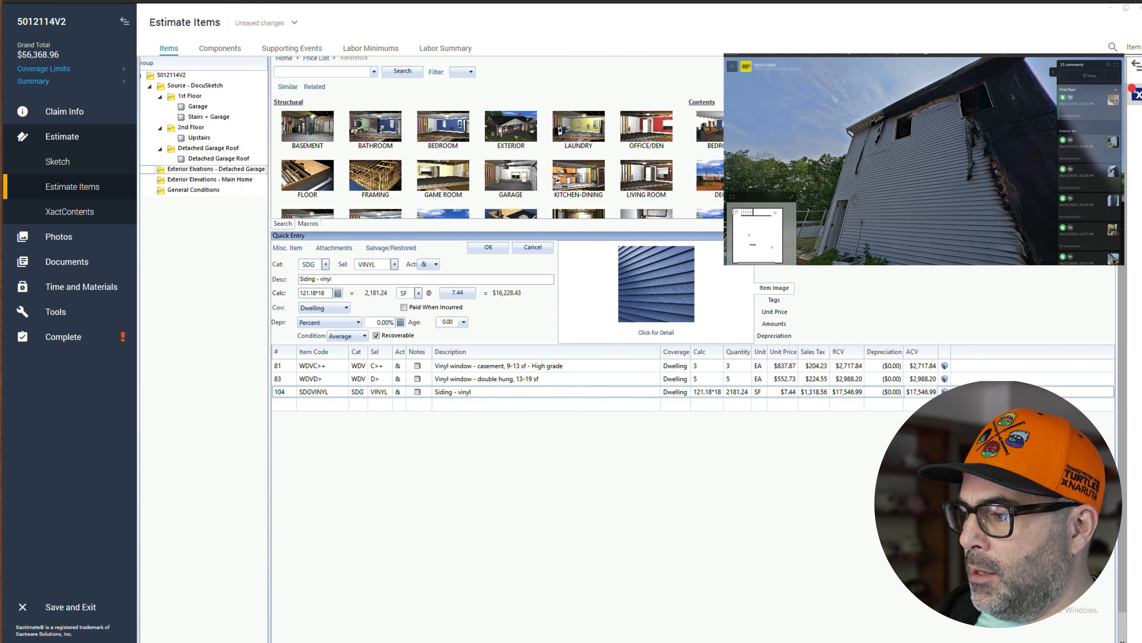
- Start a new line in the siding category and search its selectors for a 1/2 sheathing item
left_click(275, 417)
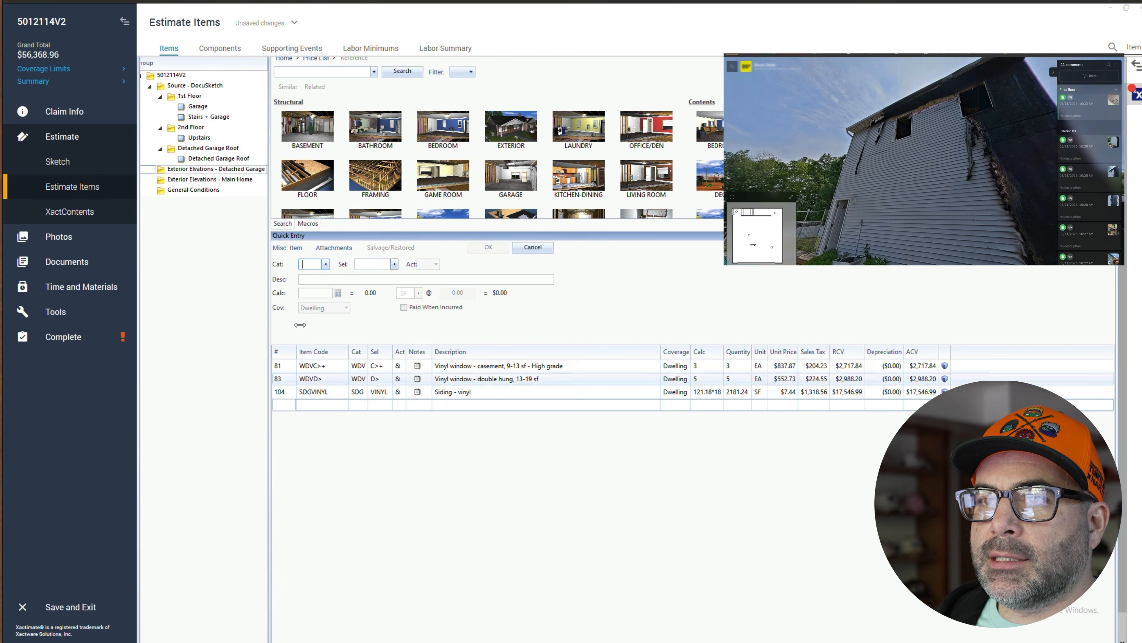
type("SDG")
key("Tab")
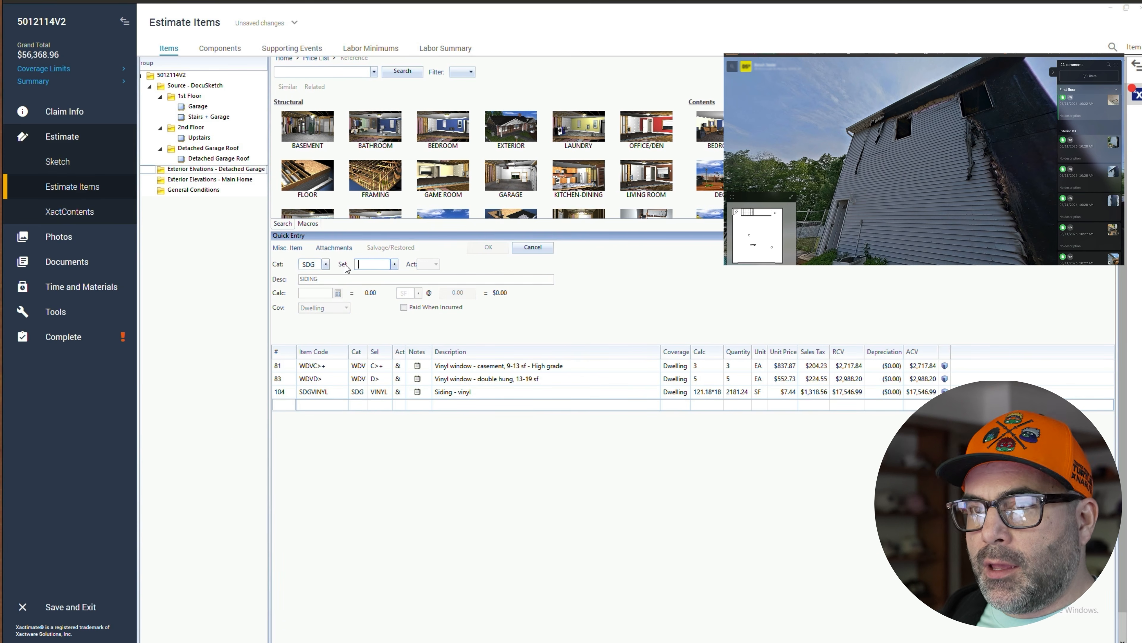
left_click(395, 265)
type("1/2")
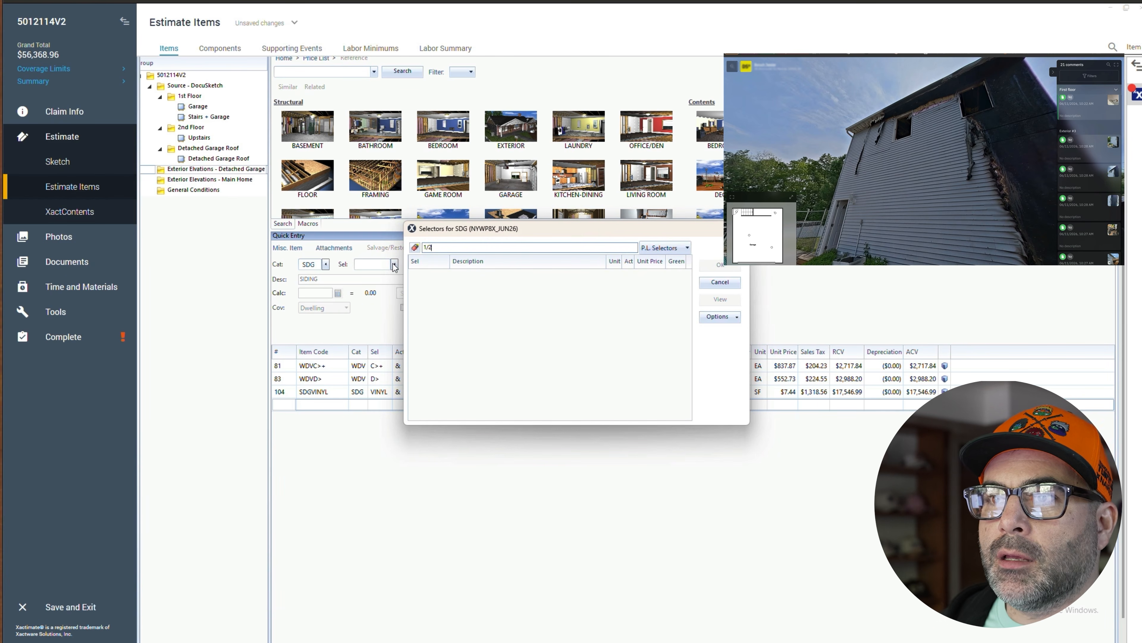
key("BackSpace")
key("BackSpace")
key("BackSpace")
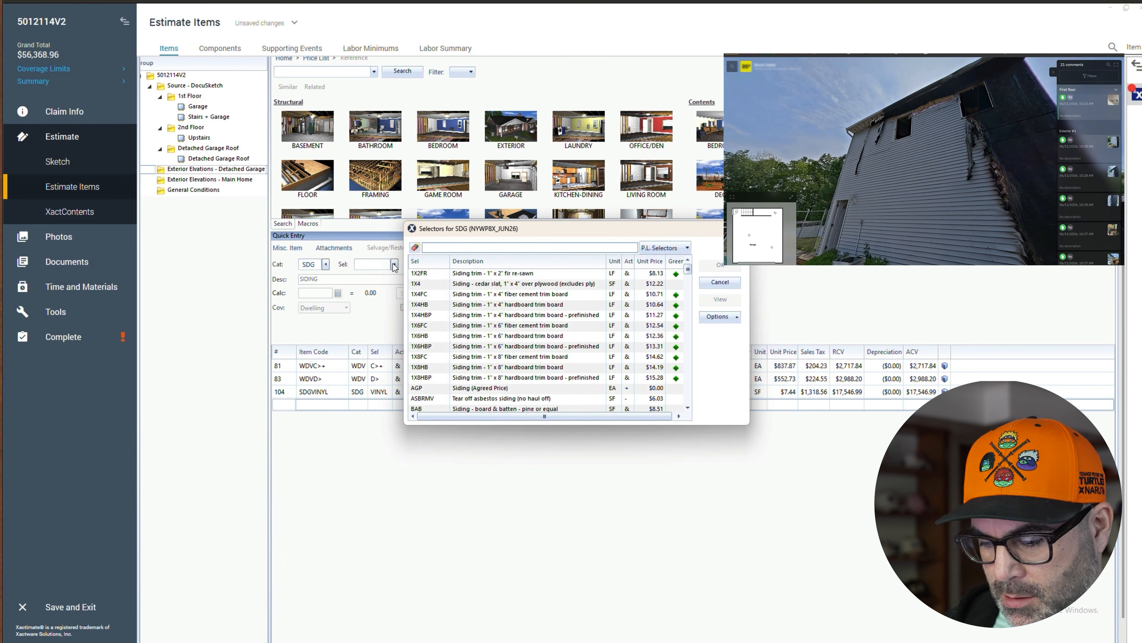
type("sheath")
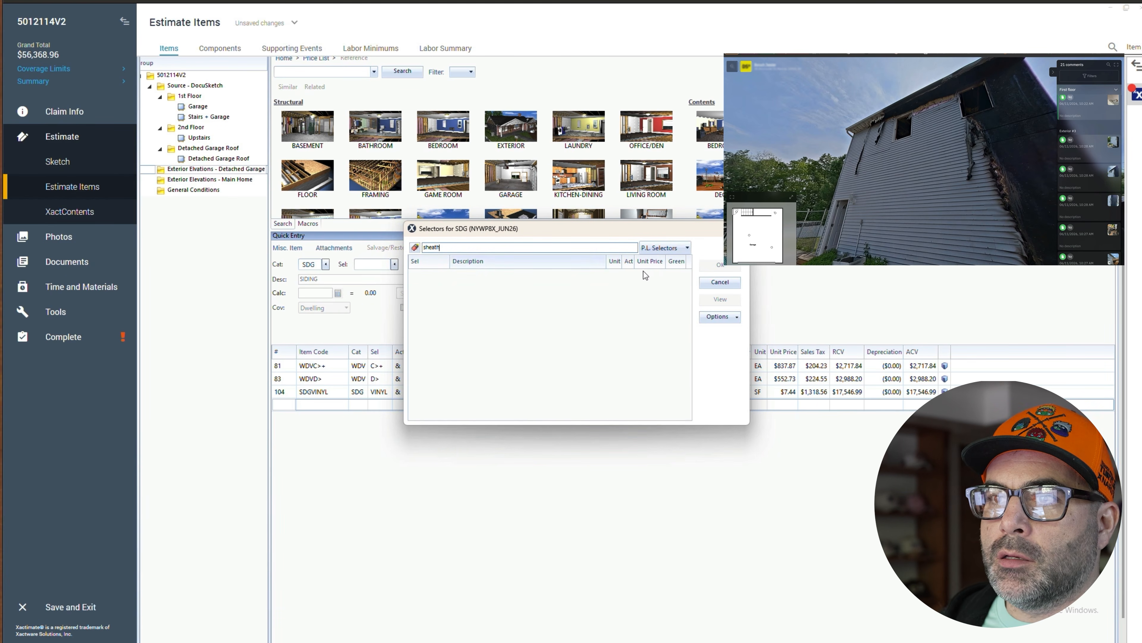
left_click(715, 282)
- Add an FRM SH1/2 'Sheathing - plywood - 1/2" CDX' line with a calc of 2181.24 SF
double_click(310, 265)
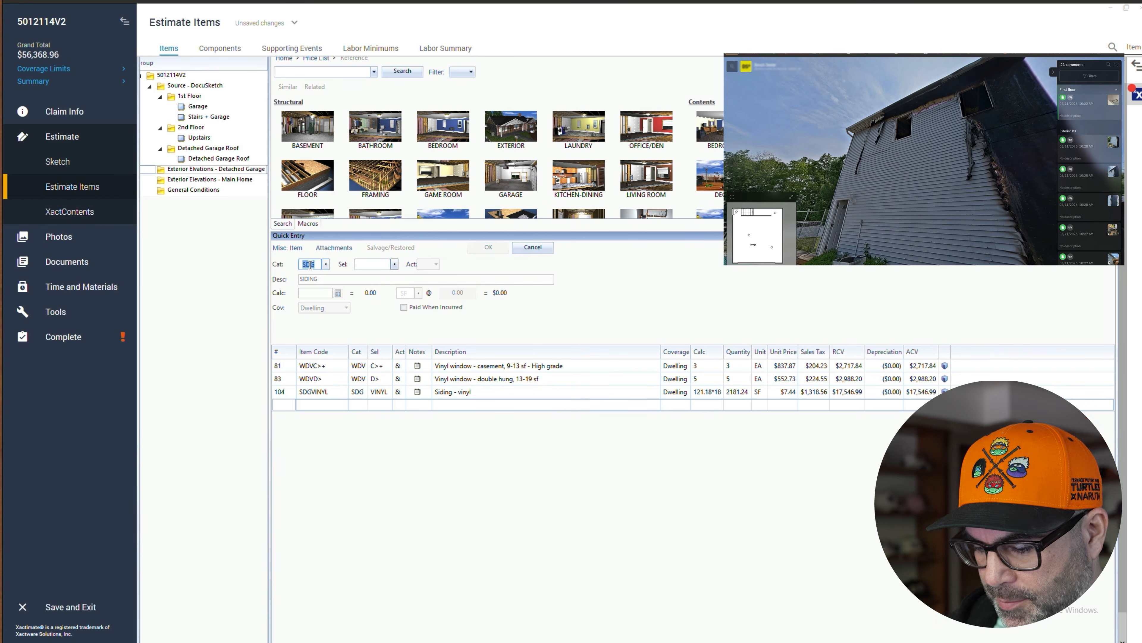
type("FRM")
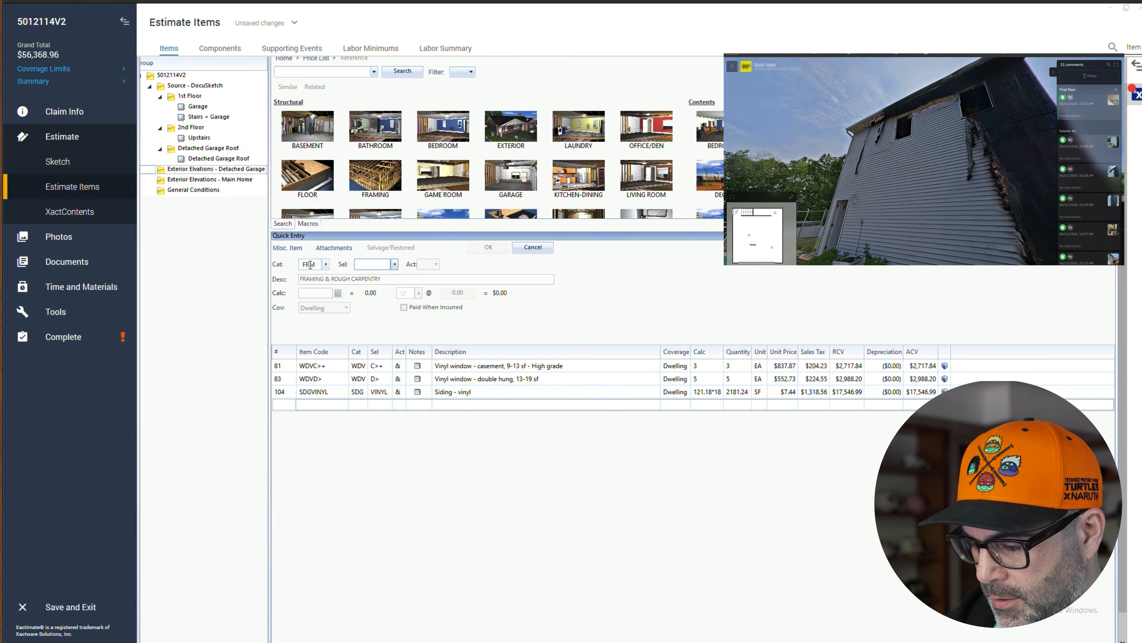
type("1/2")
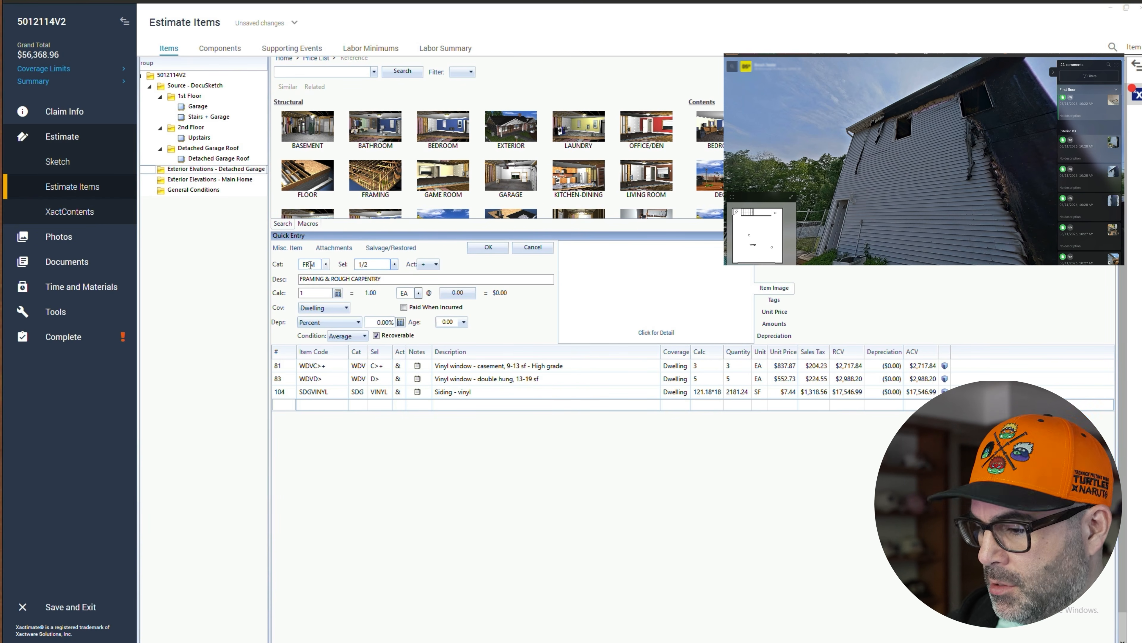
key("BackSpace")
key("BackSpace")
key("BackSpace")
type("SH")
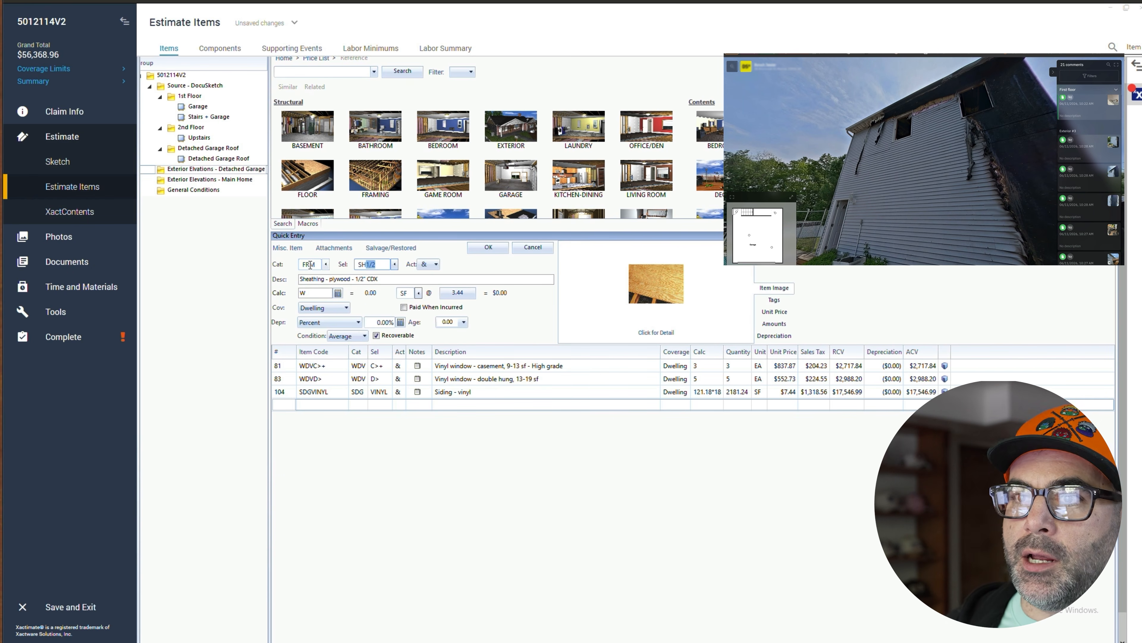
key("End")
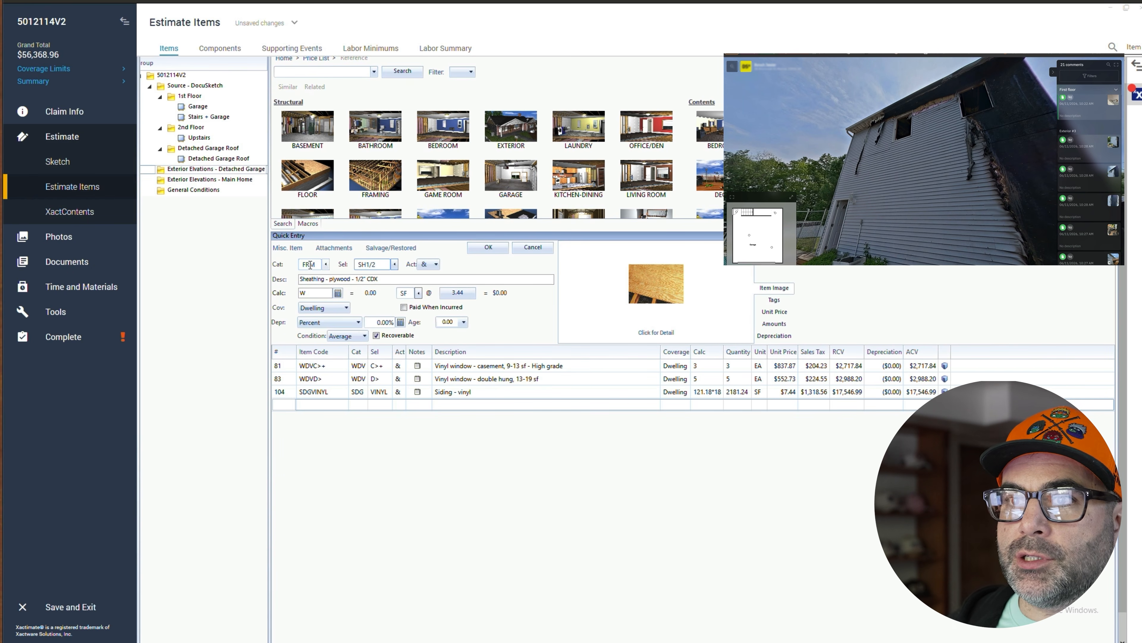
left_click(315, 292)
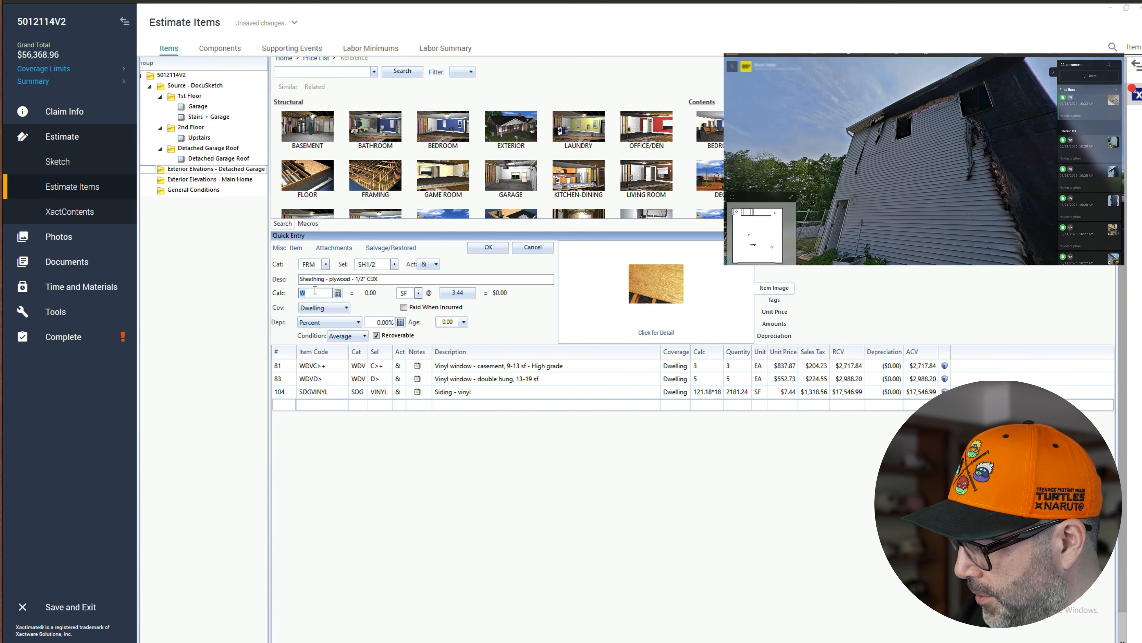
type("2181.24")
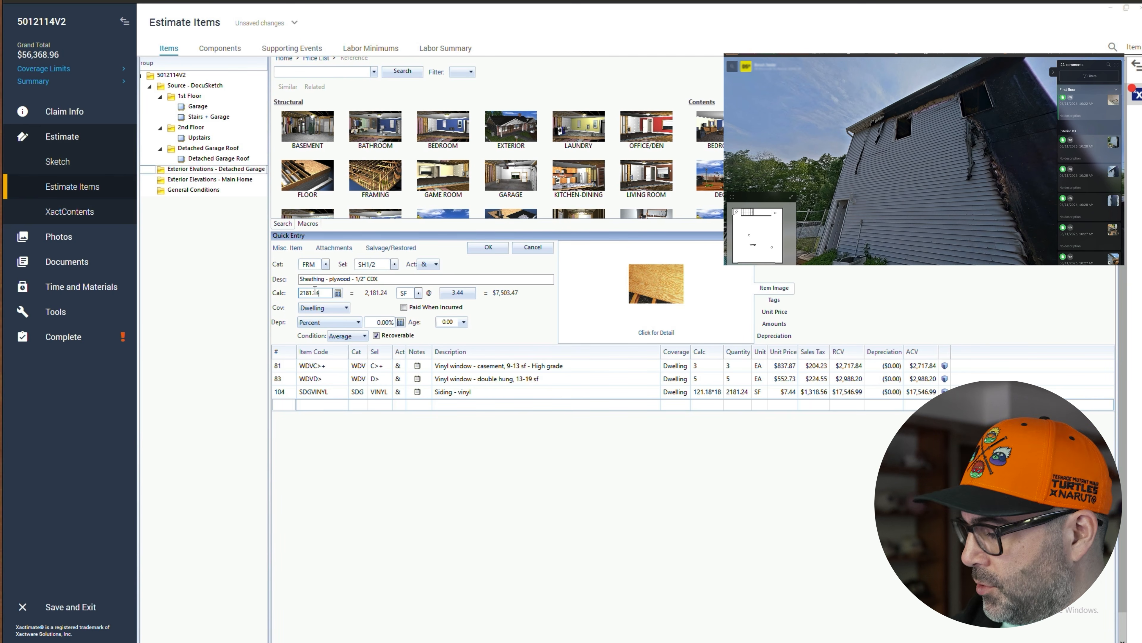
left_click(488, 248)
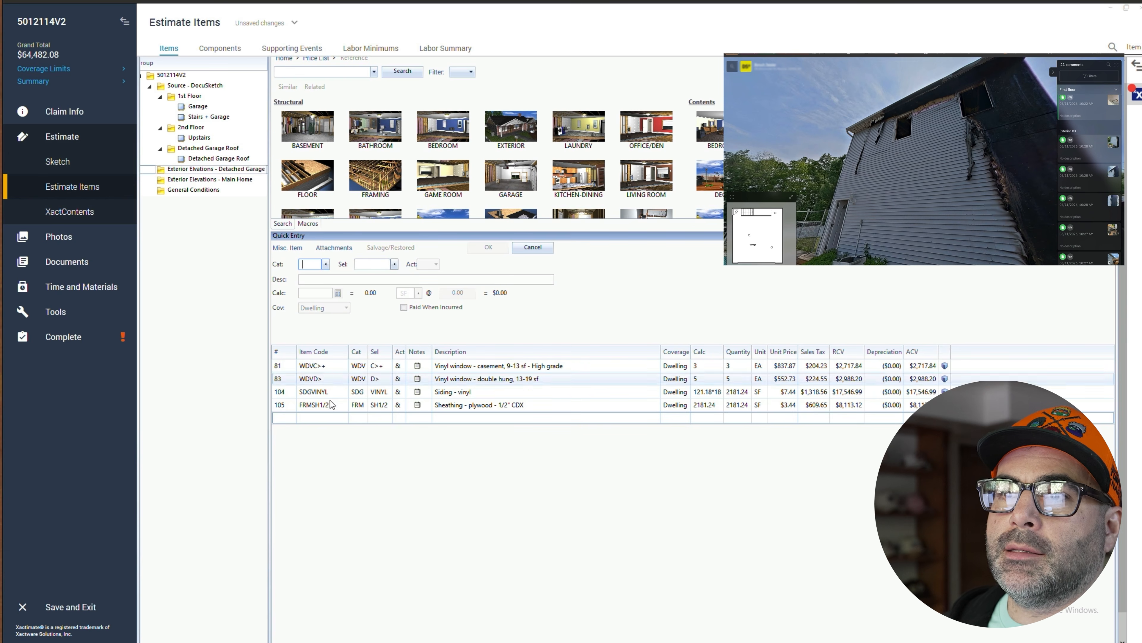
- Search the HMR hazardous material remediation selectors for sheath items
left_click(292, 404)
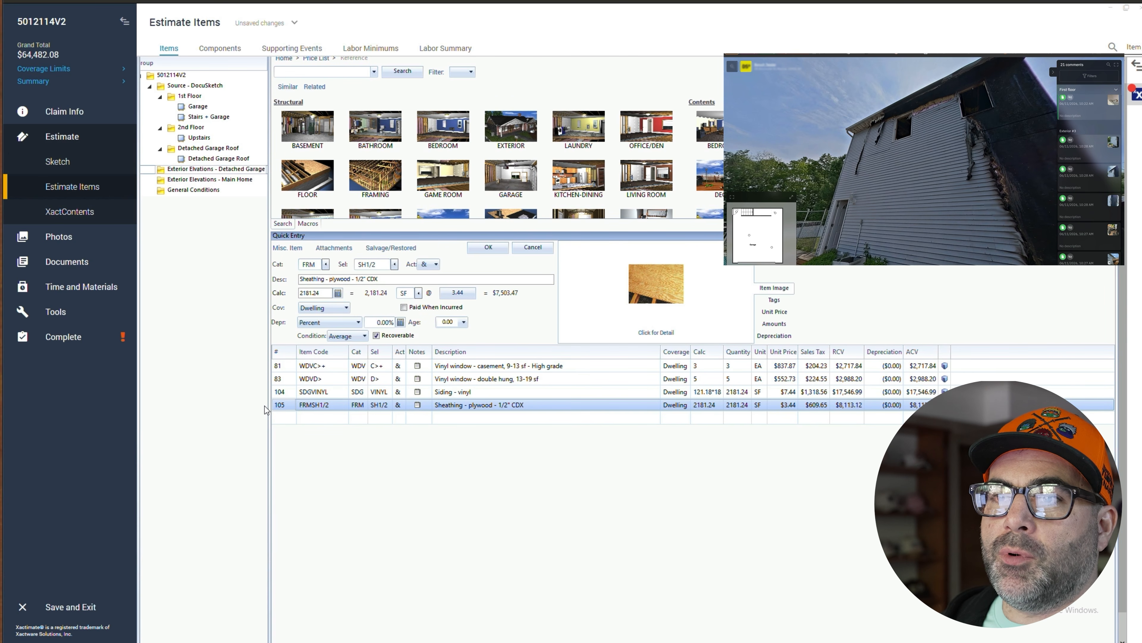
left_click(293, 418)
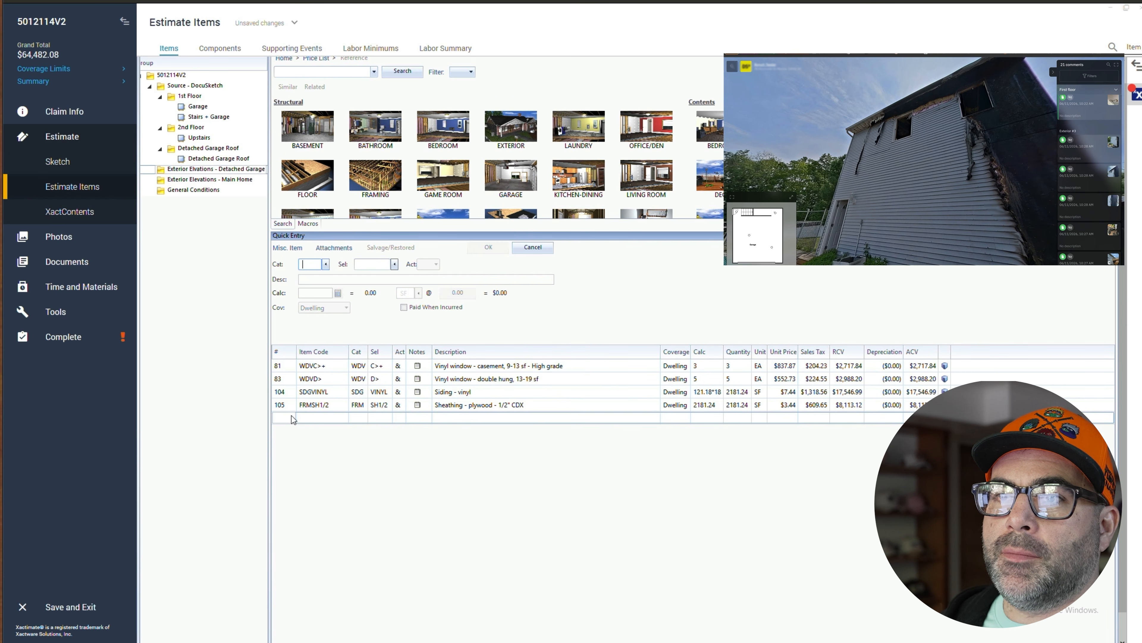
left_click(315, 265)
type("HMR")
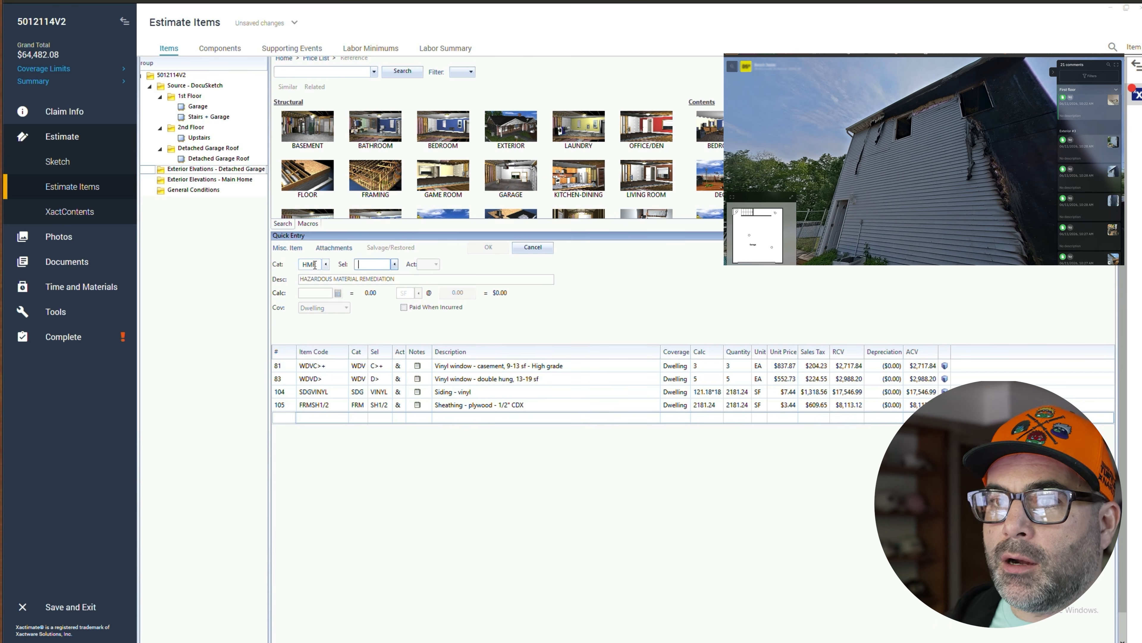
left_click(395, 264)
type("s")
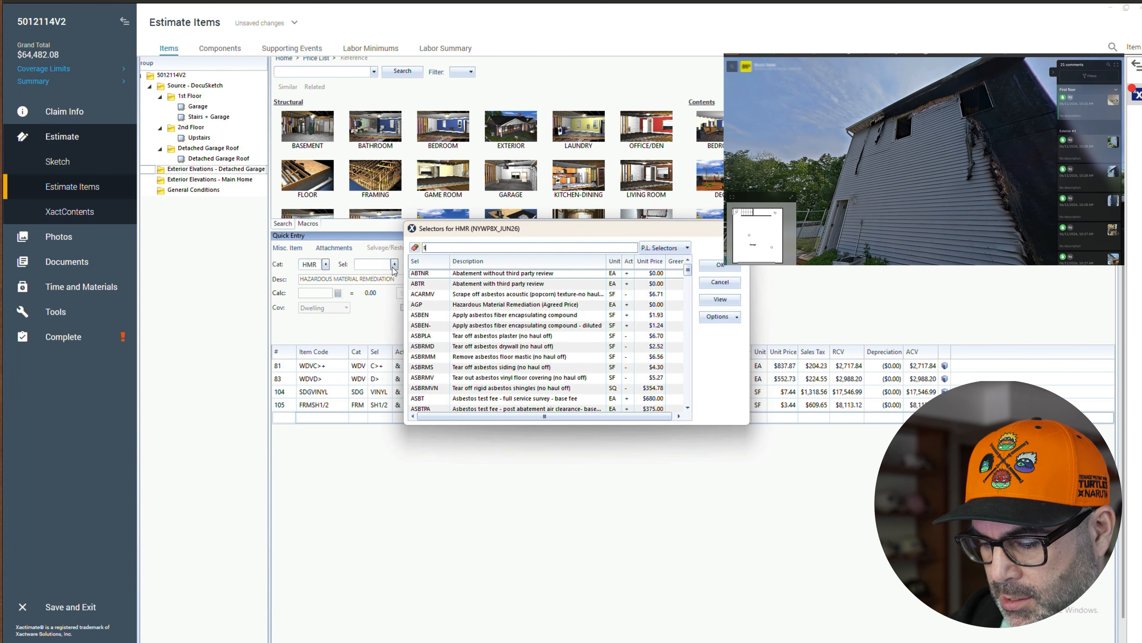
type("heath")
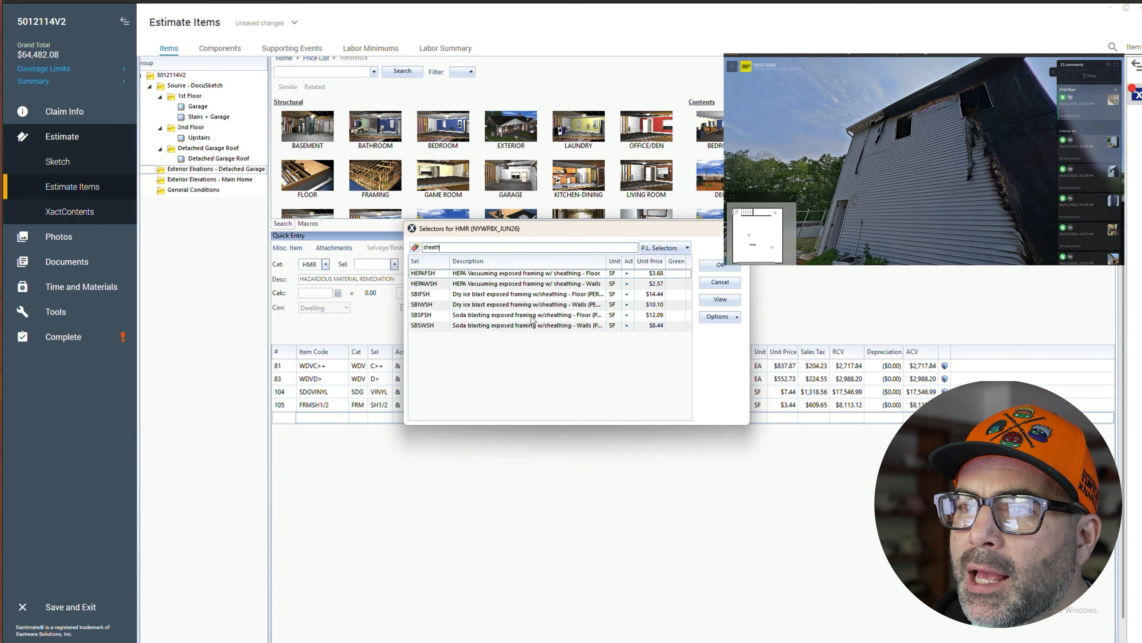
left_click(715, 282)
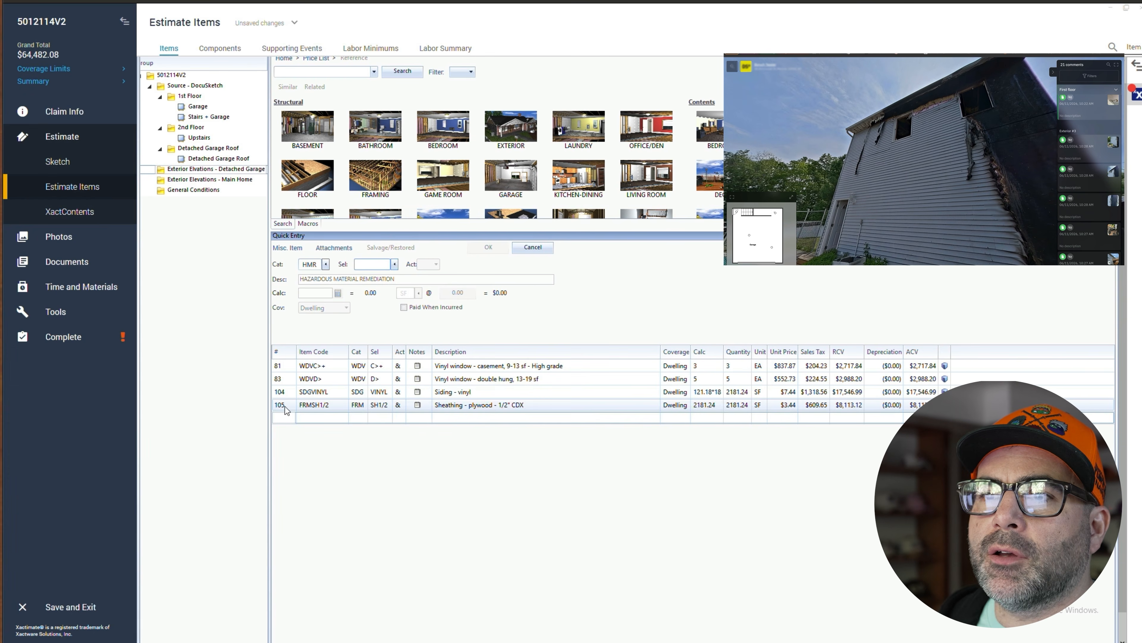
- Add an HMR LABH 'Hazardous Waste/Mold Cleaning Technician - per hour' line for 20 hours
left_click(287, 418)
left_click(312, 266)
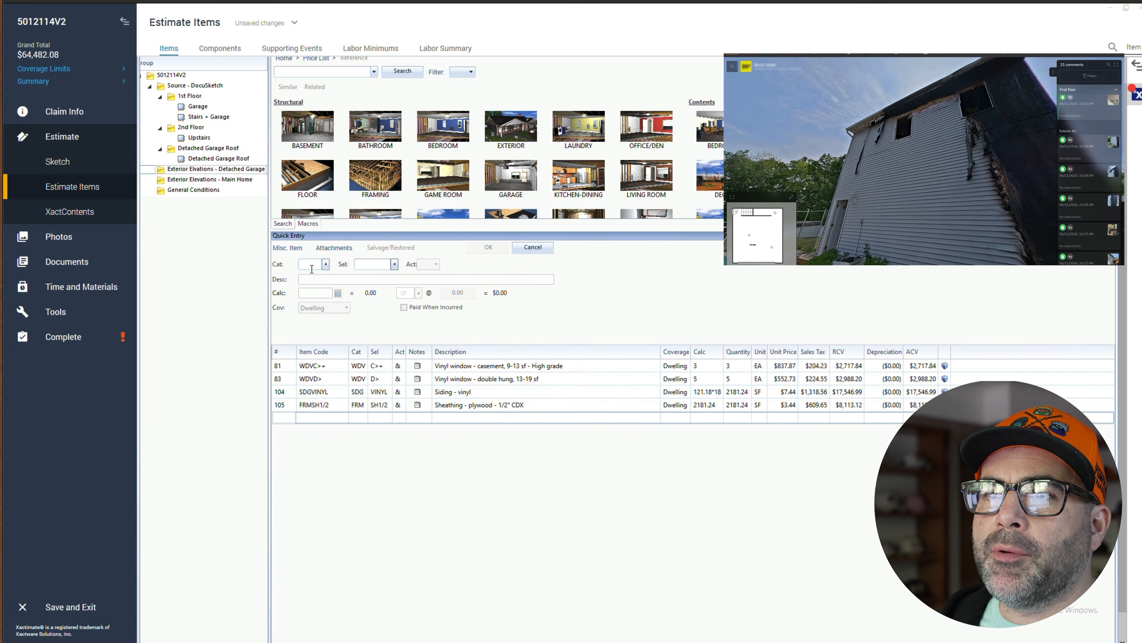
left_click(312, 267)
type("HMR")
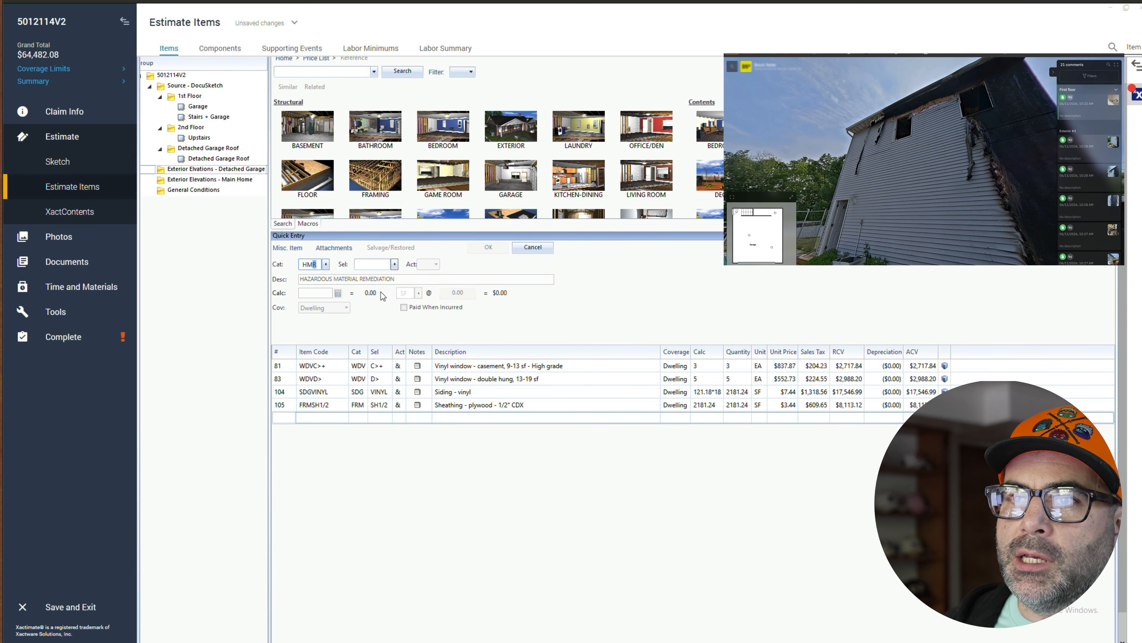
left_click(373, 263)
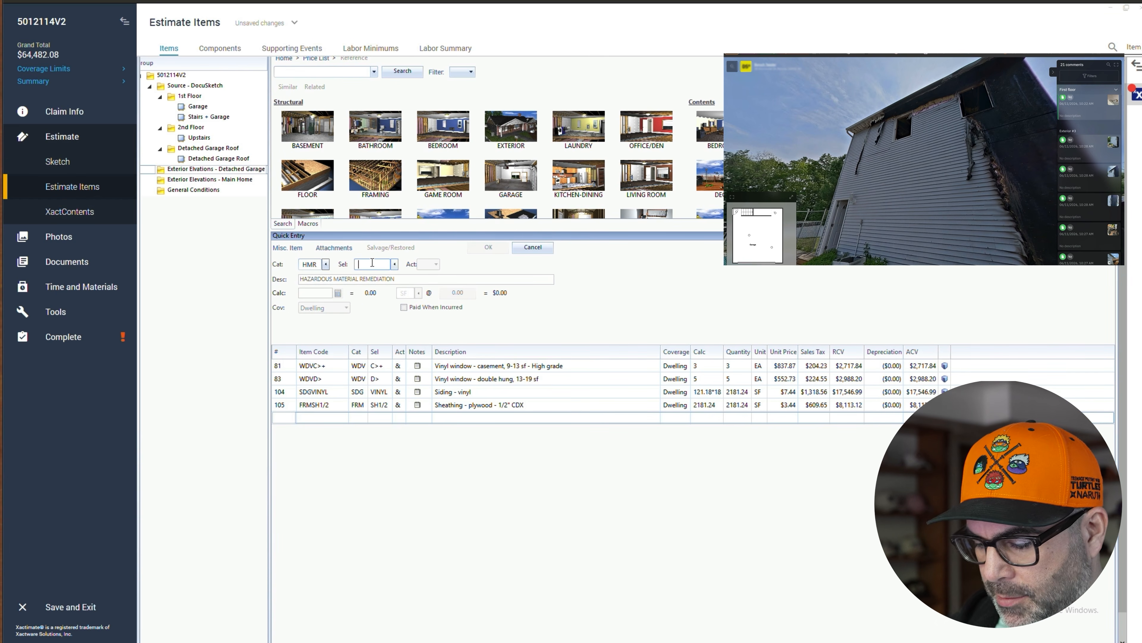
type("LABH")
left_click(327, 291)
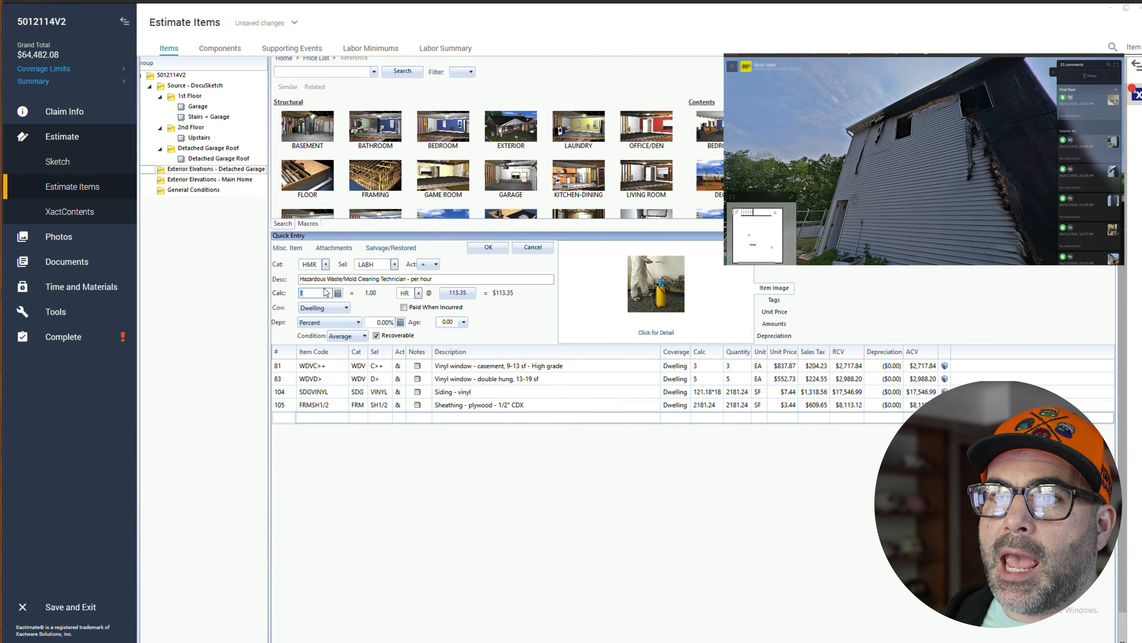
type("20")
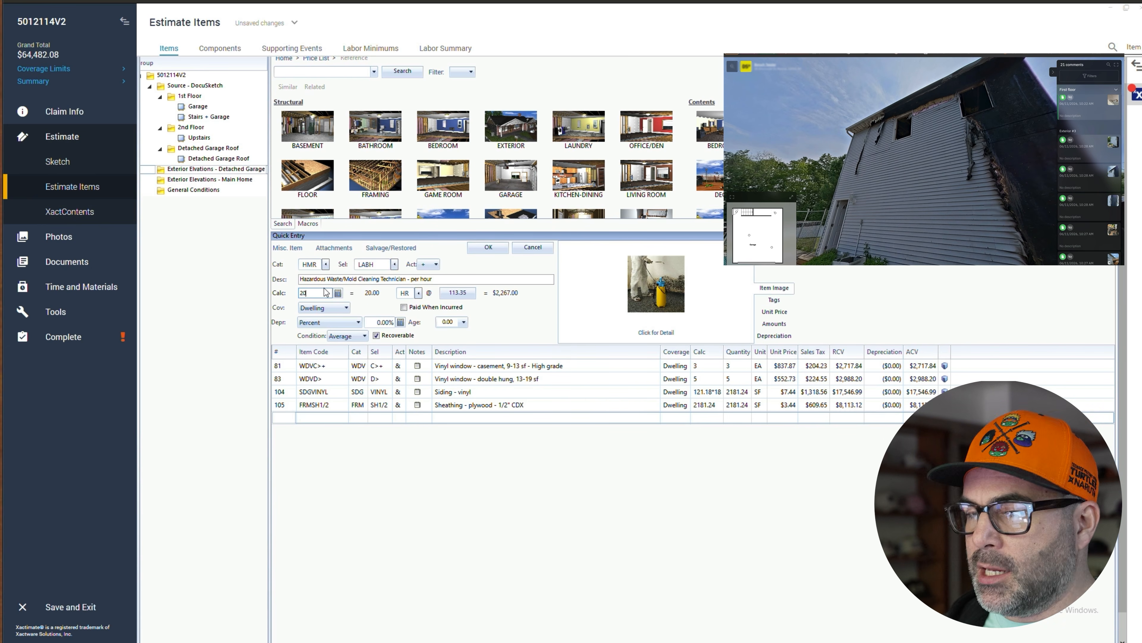
left_click(477, 249)
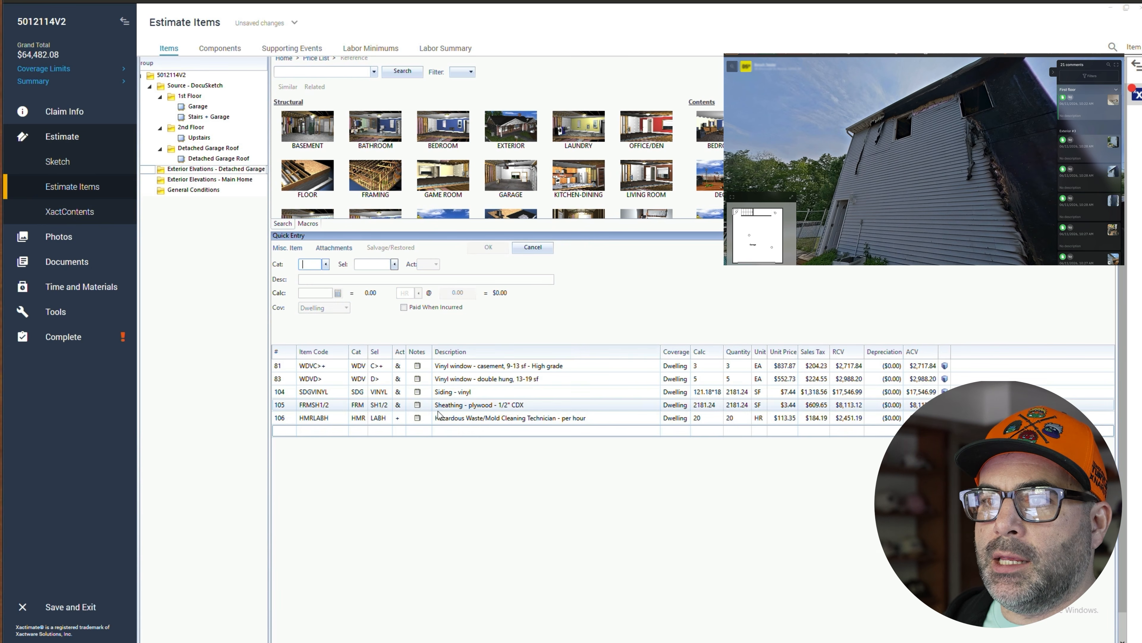
- Attach the note 'Properly disposing of vinyl and sheathing that has been affected by fire and char' to the technician line
left_click(422, 419)
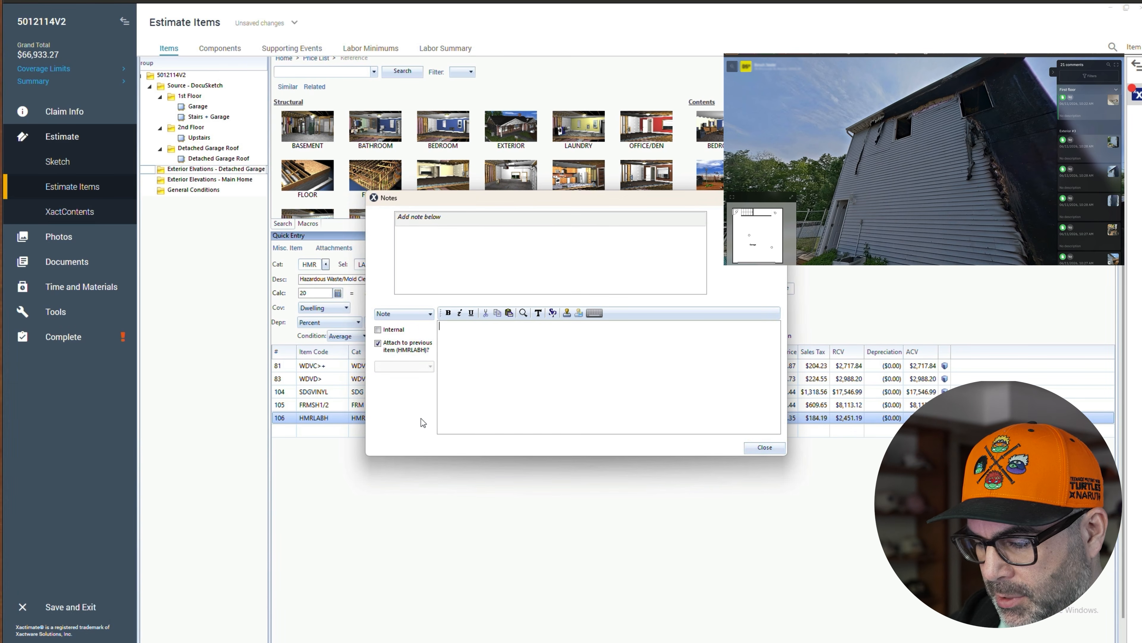
type("Properly dispo")
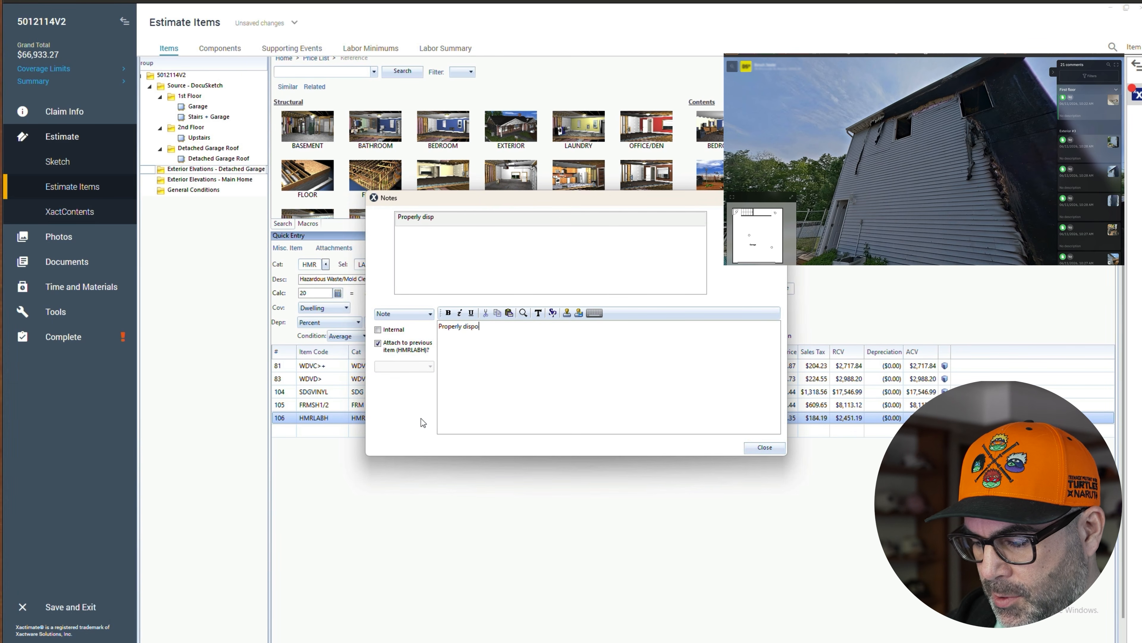
type("sing of vin")
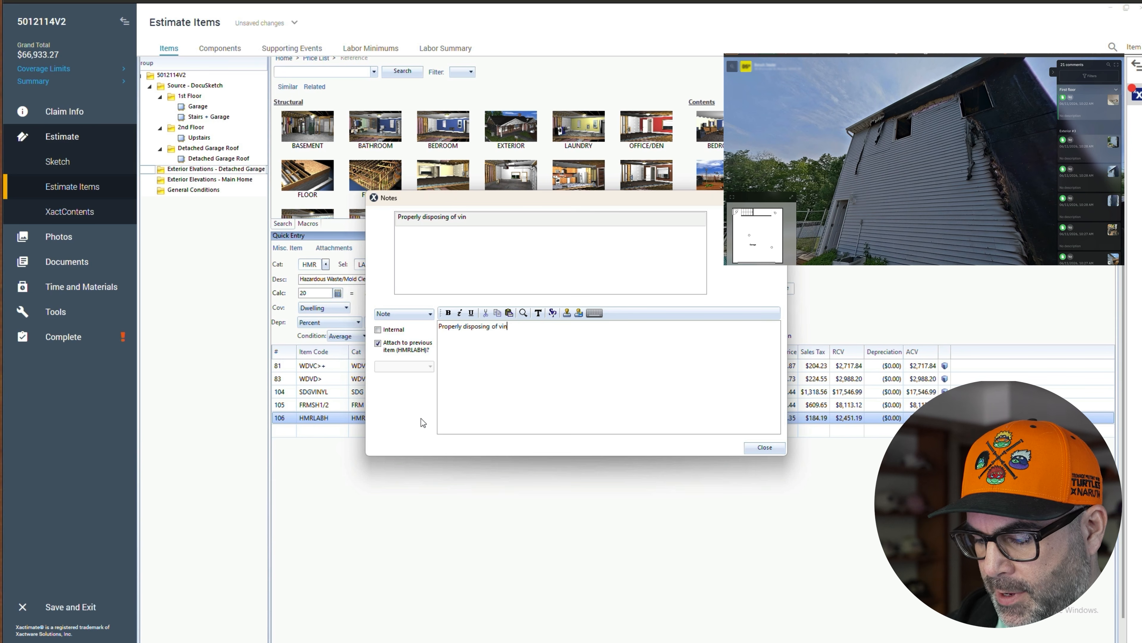
type("yl and sheathin")
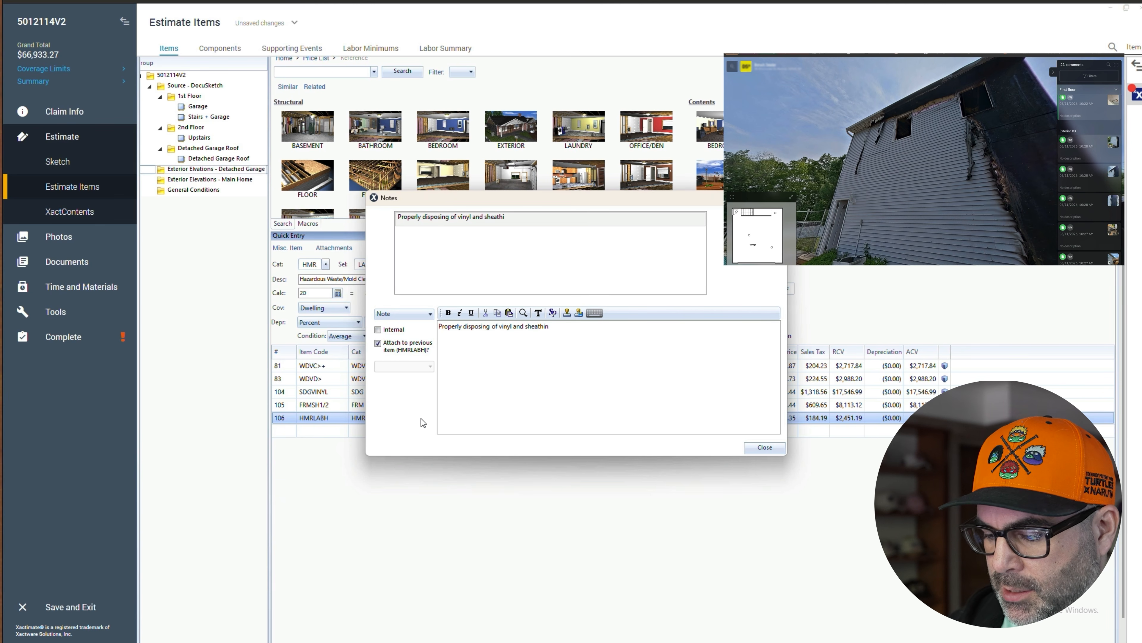
type("g ")
type("that ")
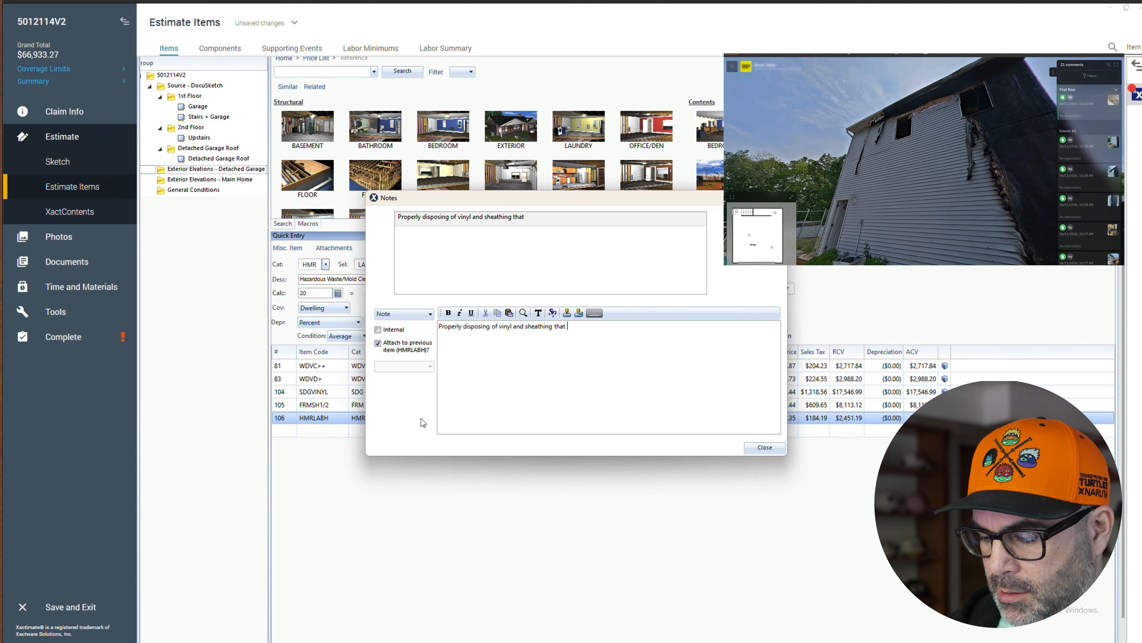
type("has been a")
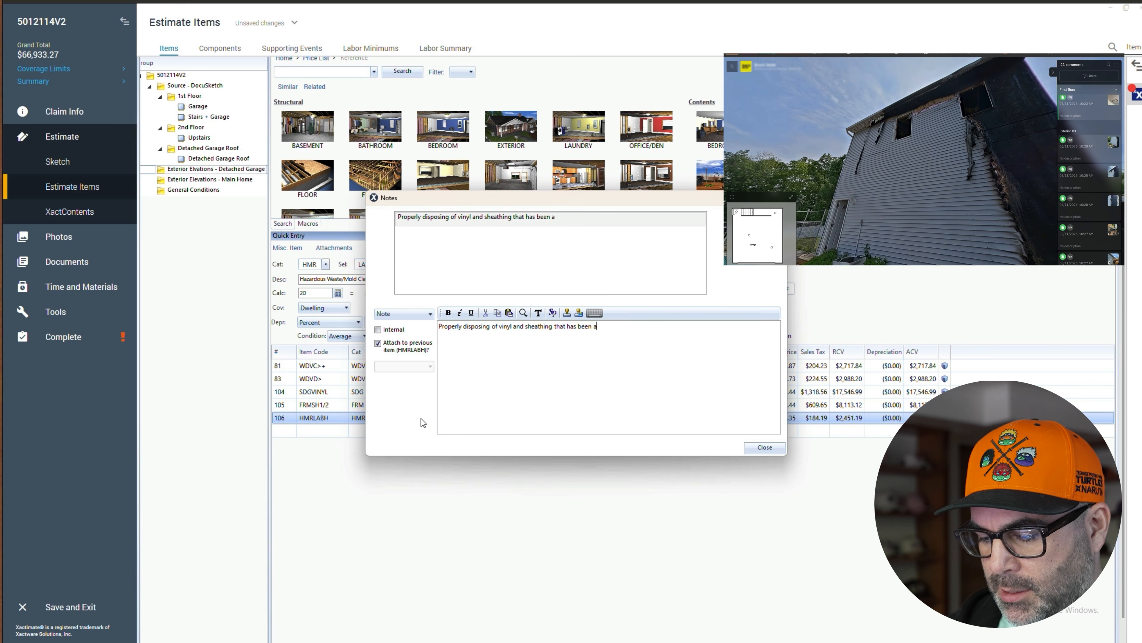
type("ffected by fire and char")
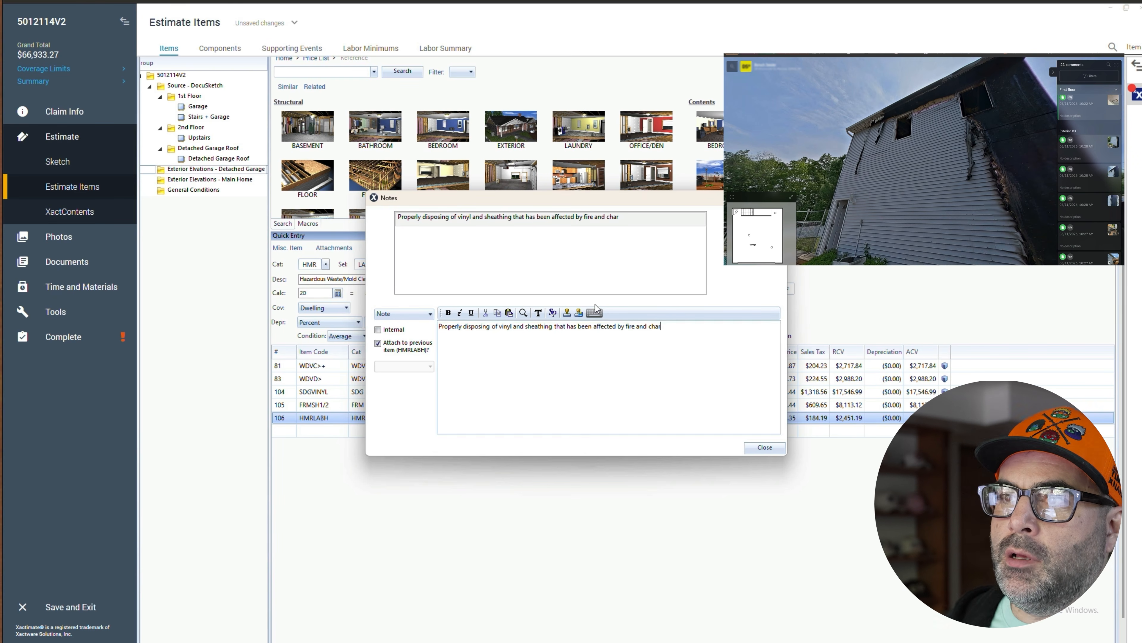
left_click(748, 218)
left_click(767, 450)
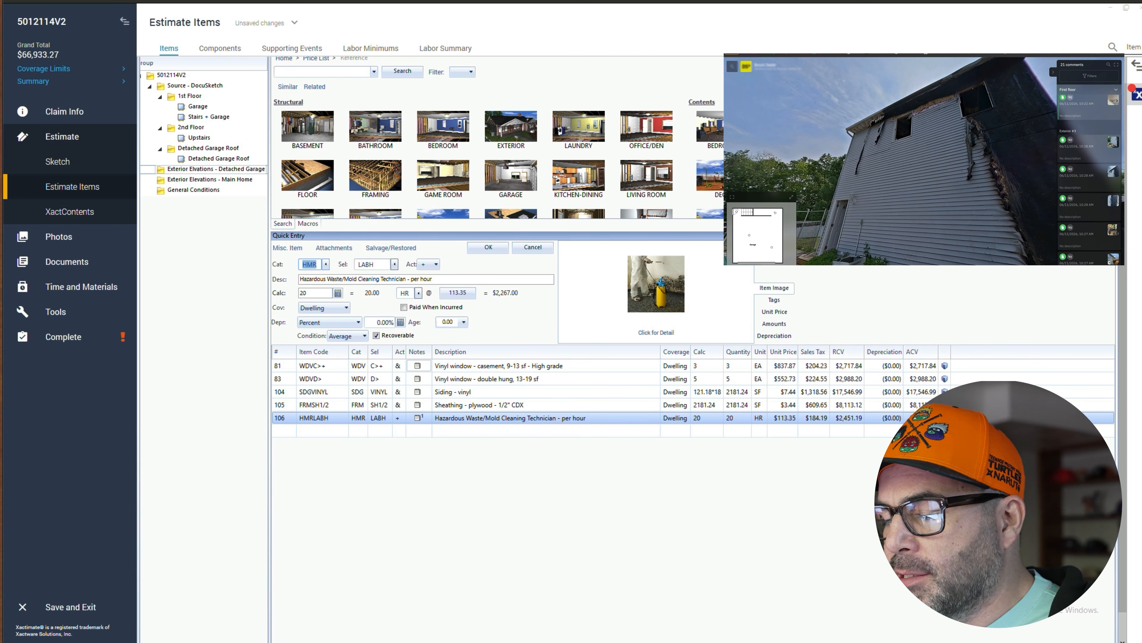
left_click(285, 367)
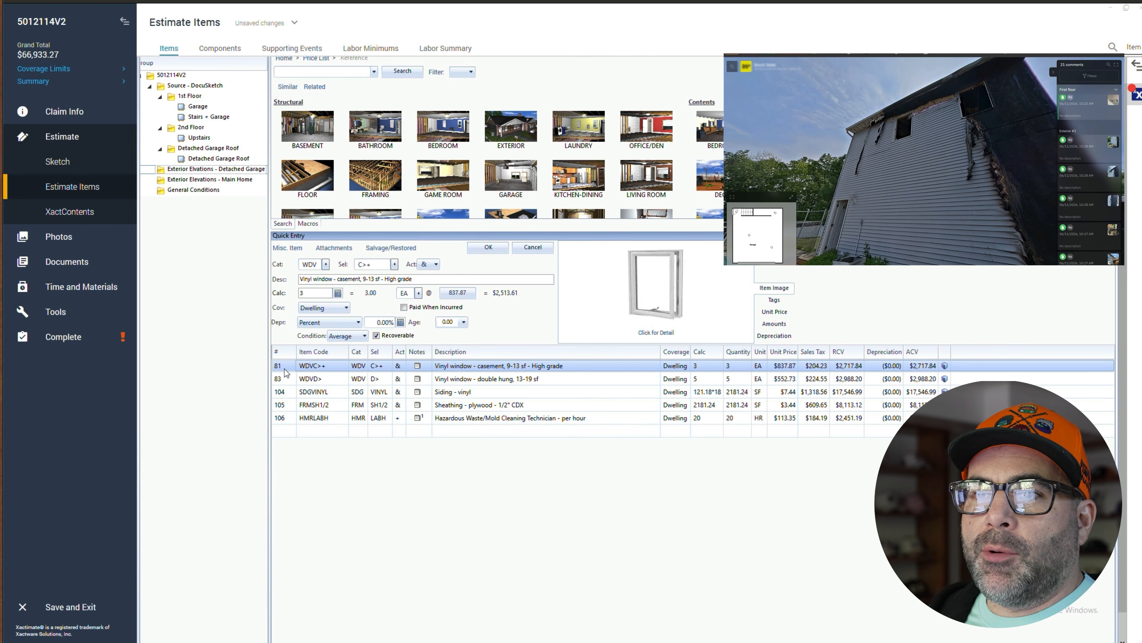
left_click(193, 323)
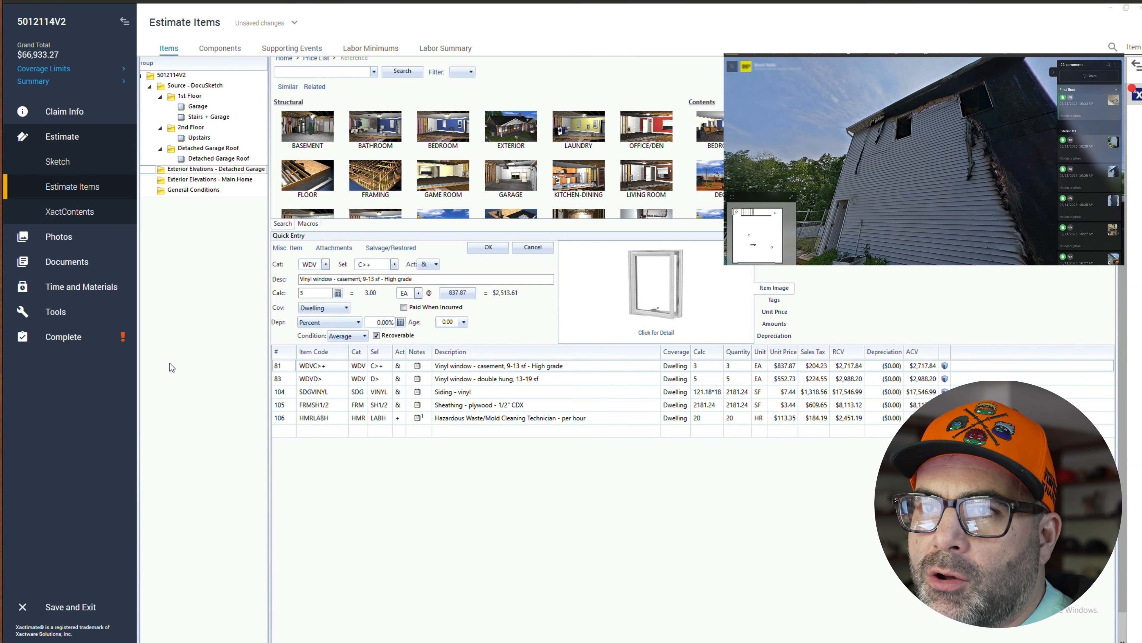